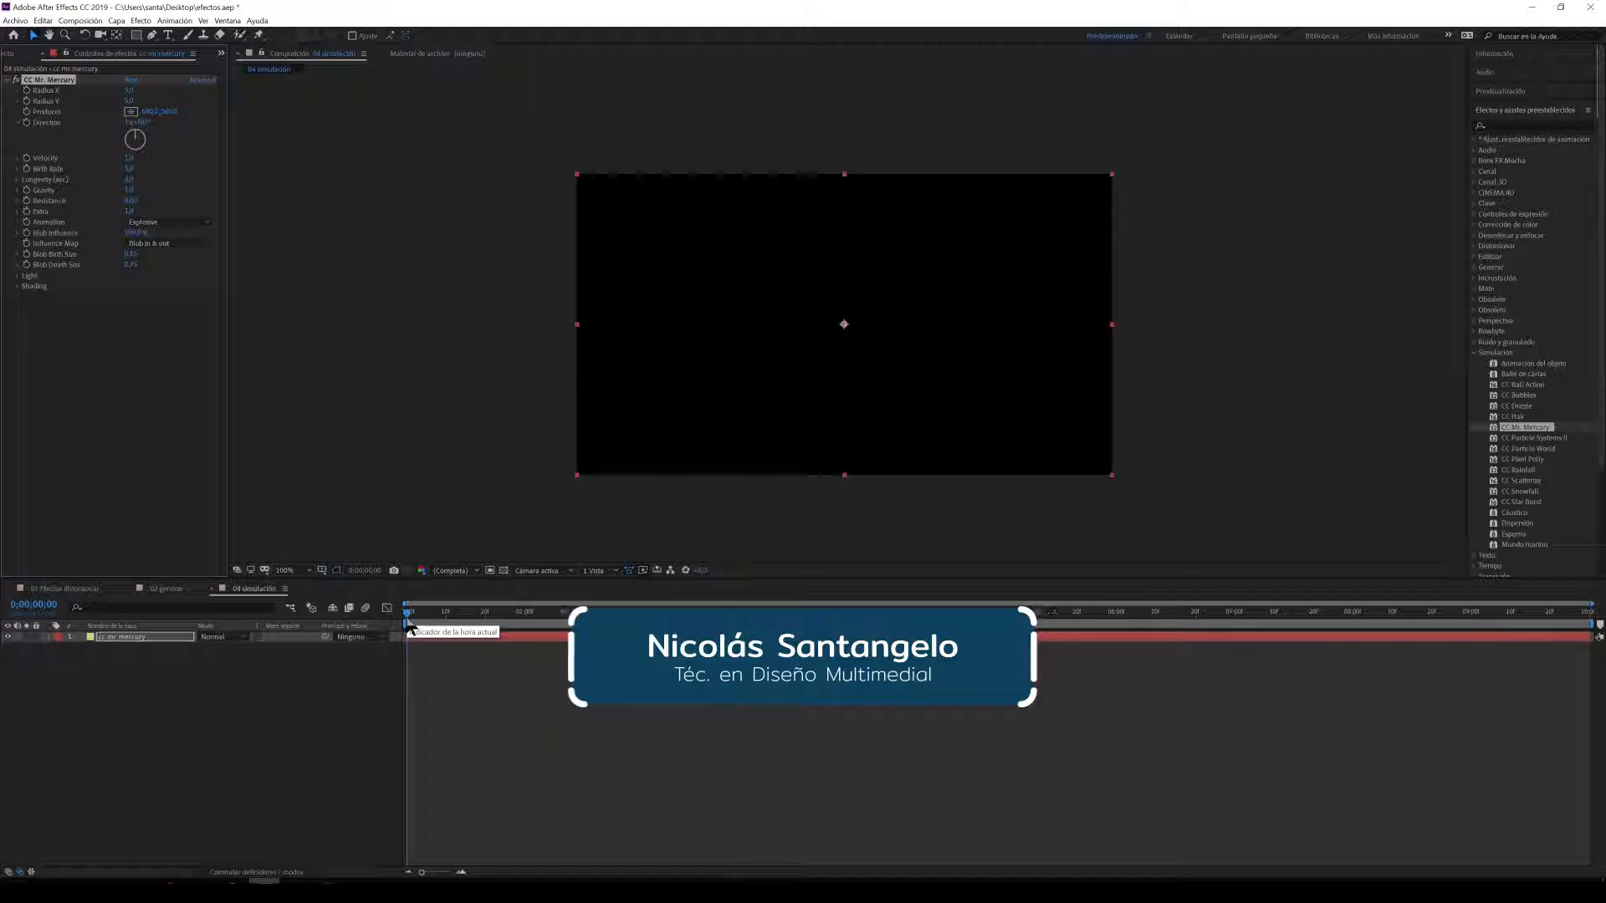
# Step: Scrub to about 0;00;01;28, set CC Mr. Mercury's Radius X and Y to 0, and place its producer point at about 780, 468
pyautogui.moveTo(410, 626); pyautogui.dragTo(638, 660)
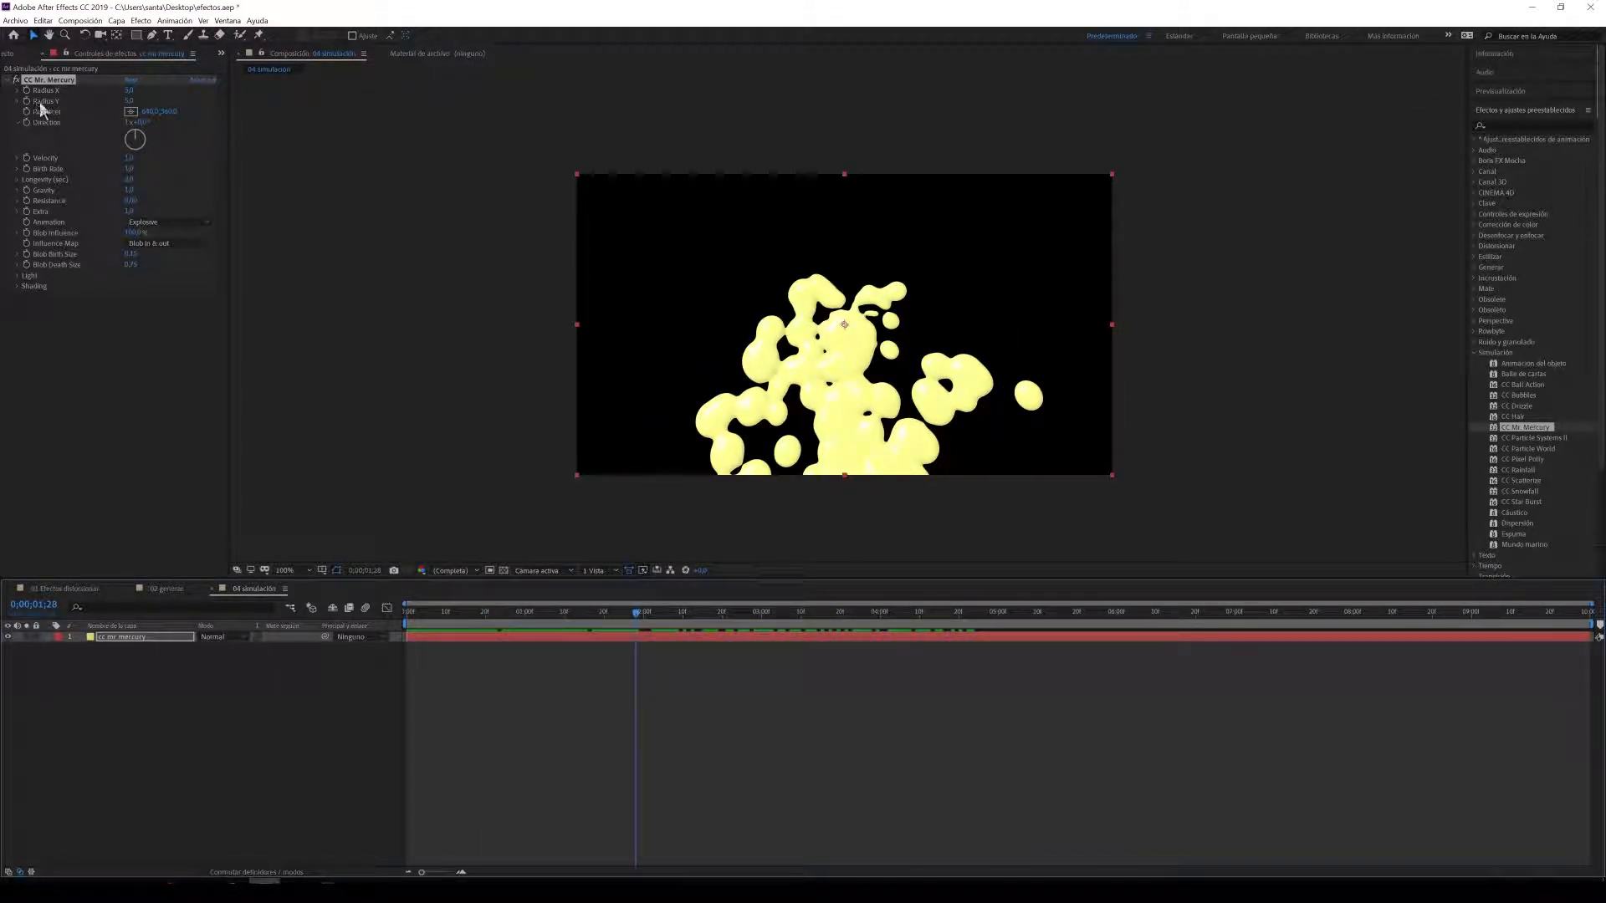
pyautogui.moveTo(132, 91); pyautogui.dragTo(101, 109)
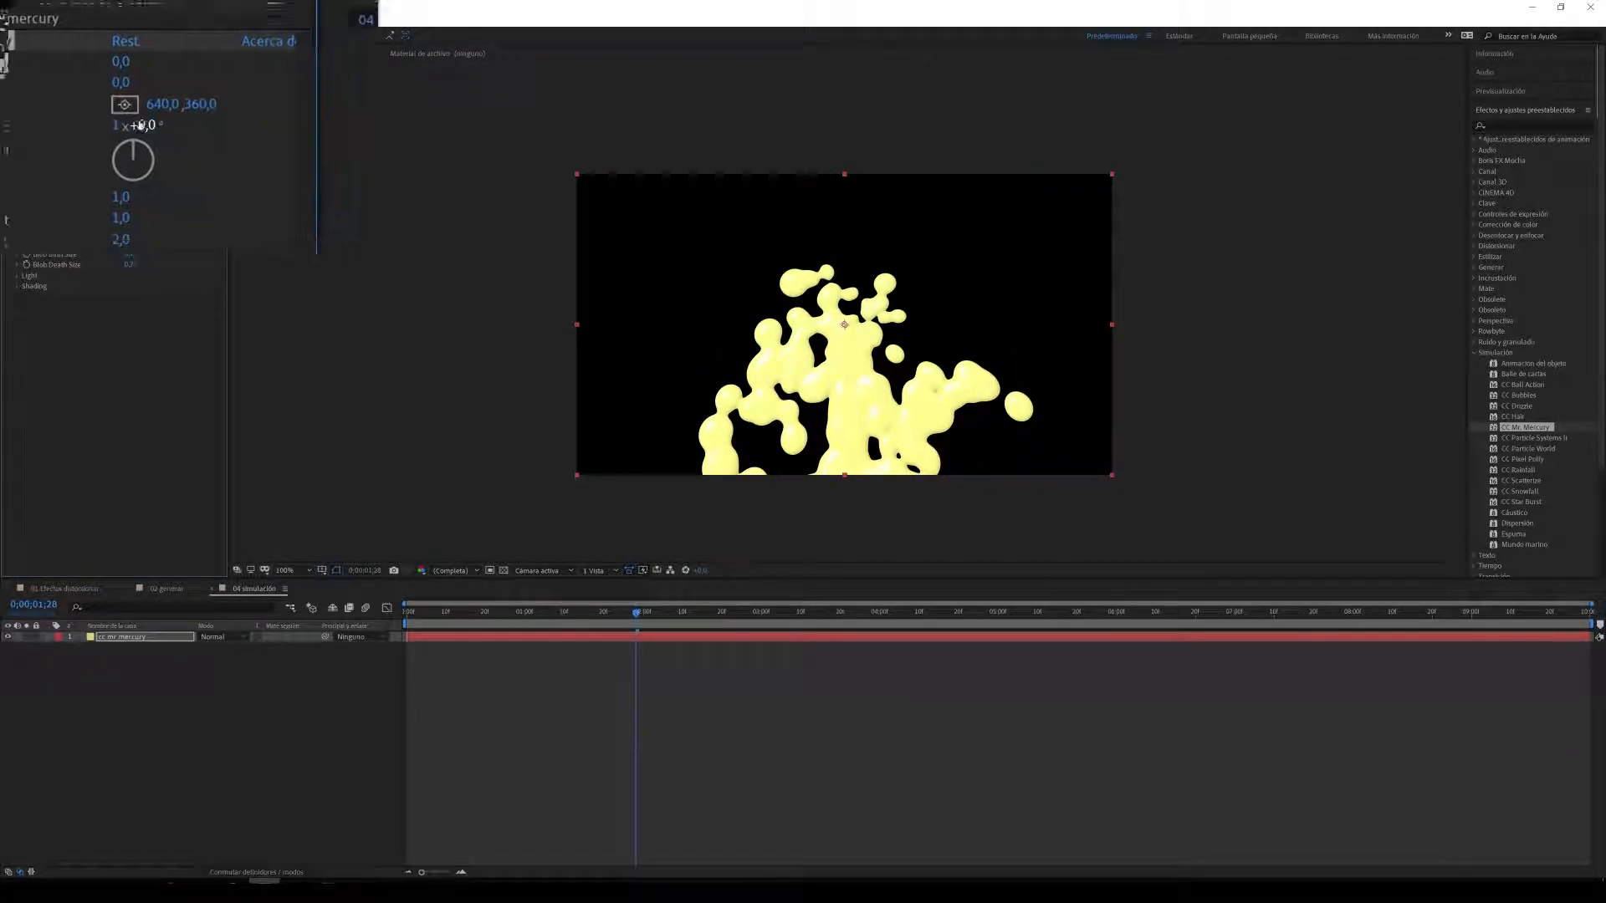
pyautogui.moveTo(845, 324); pyautogui.dragTo(903, 373)
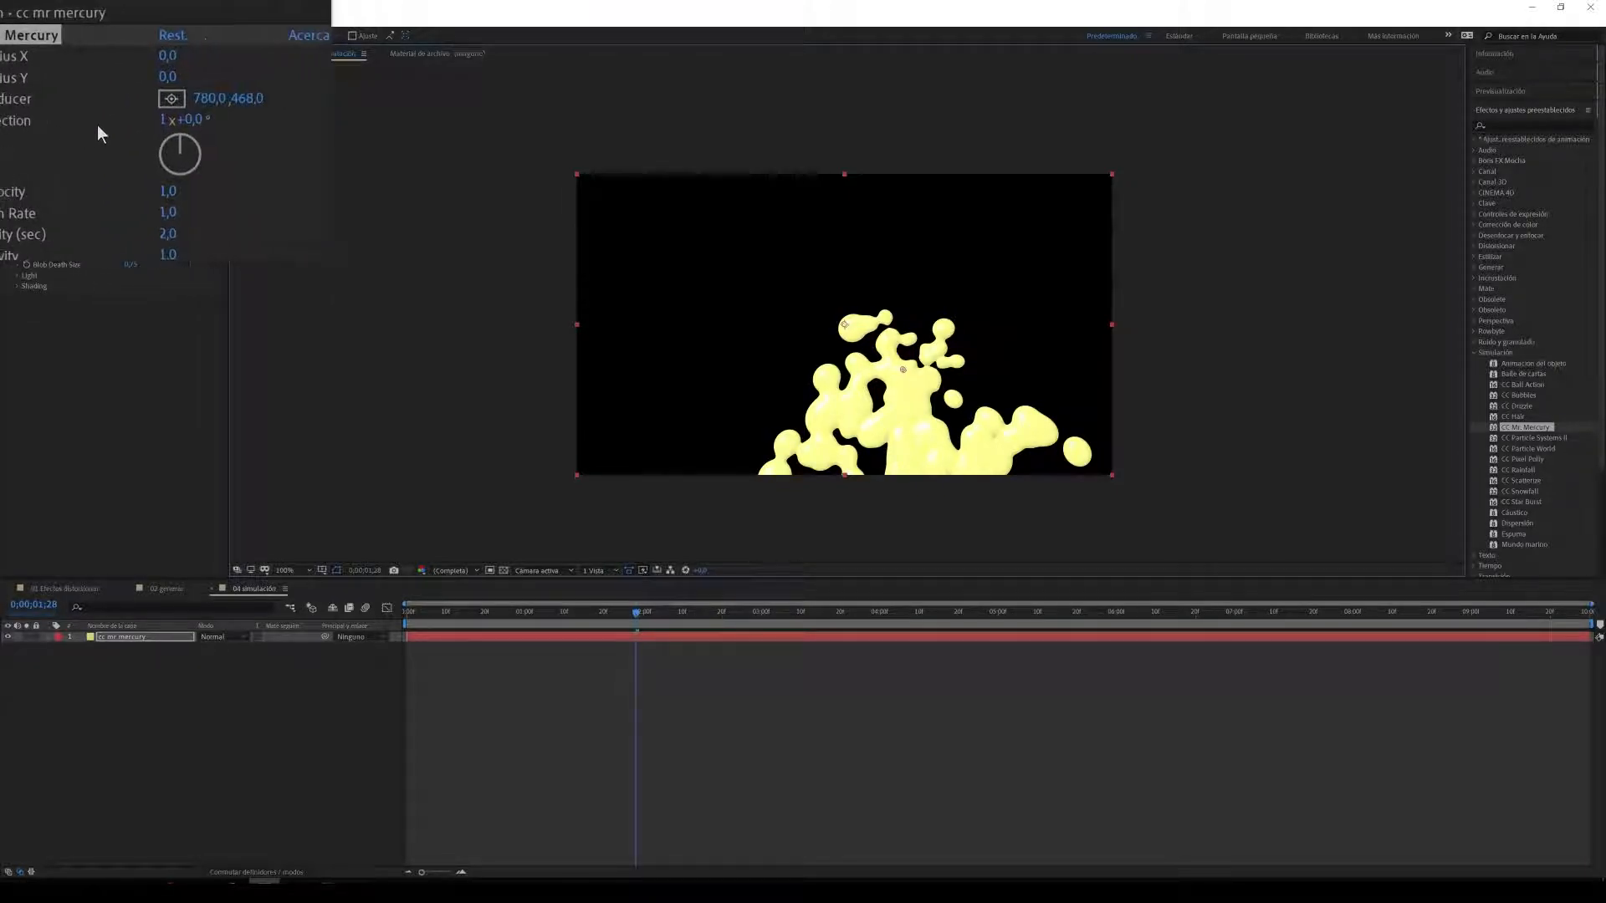
pyautogui.moveTo(138, 138); pyautogui.dragTo(113, 164)
pyautogui.hotkey('ctrl', 'z')
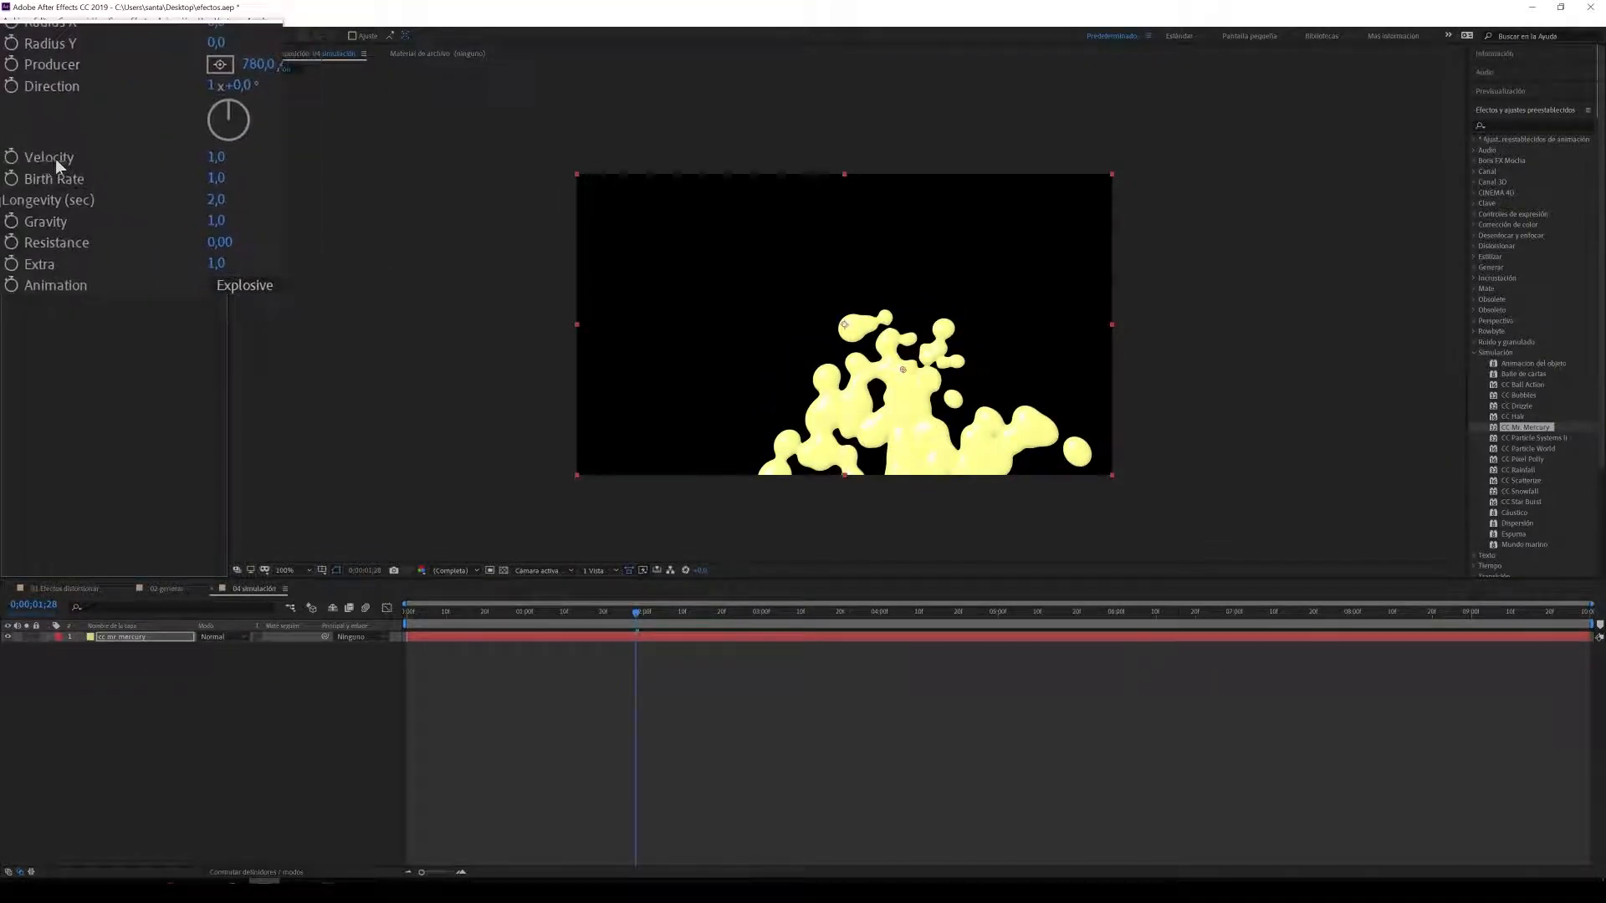
# Step: Try a Velocity of 4,77 with a preview from the first frame, and restore it to 1
pyautogui.moveTo(127, 159); pyautogui.dragTo(317, 111)
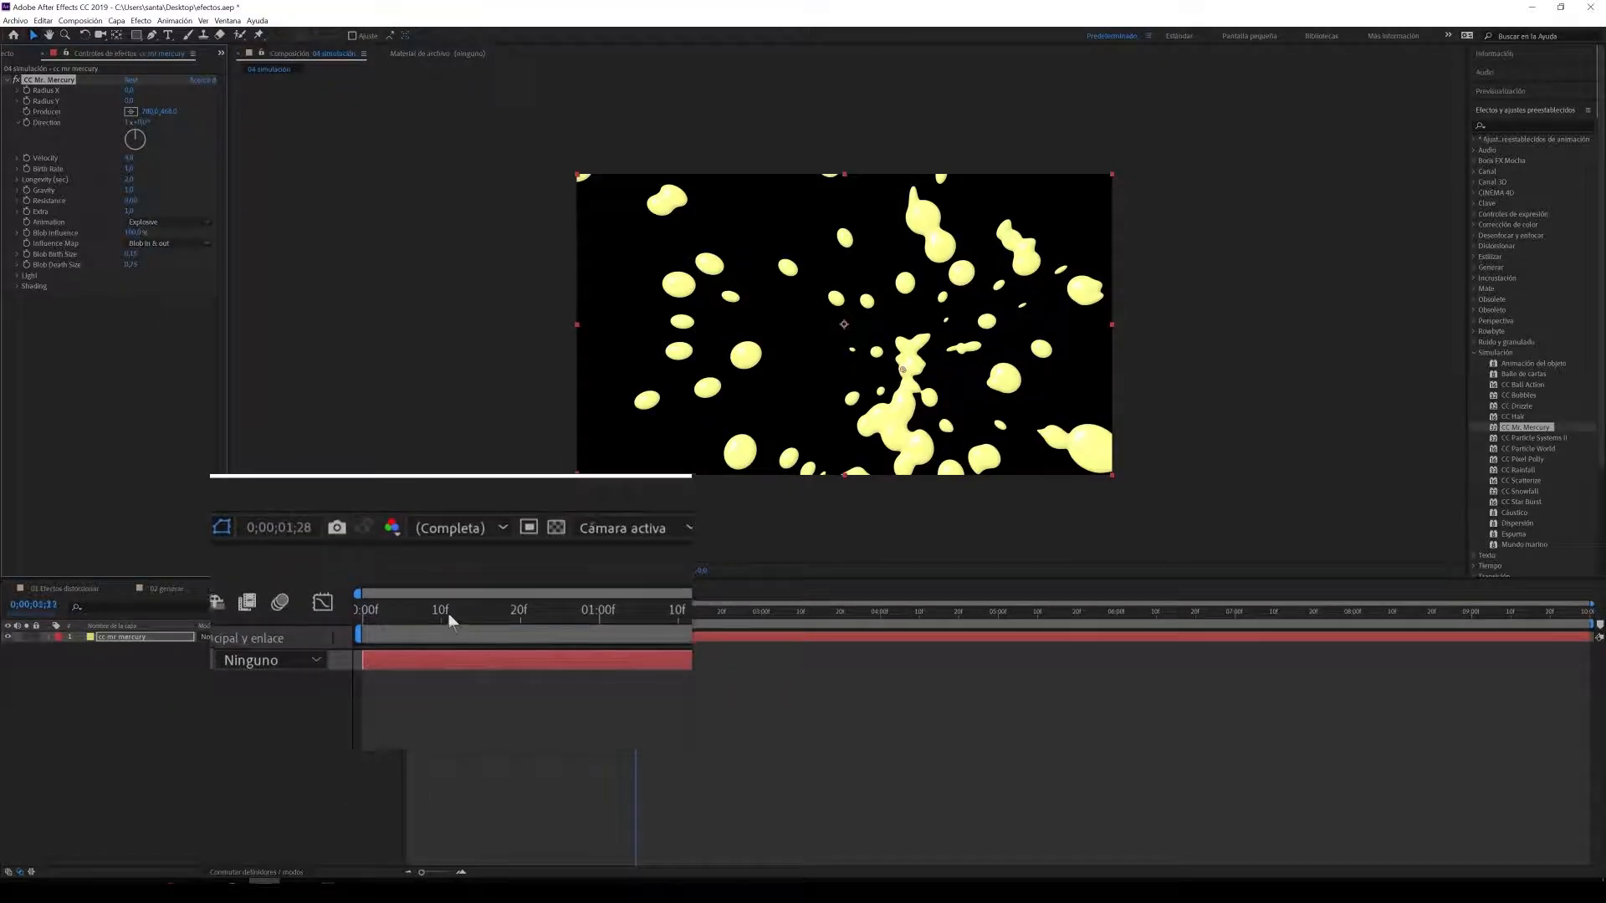
pyautogui.moveTo(450, 614); pyautogui.dragTo(361, 627)
pyautogui.press('space')
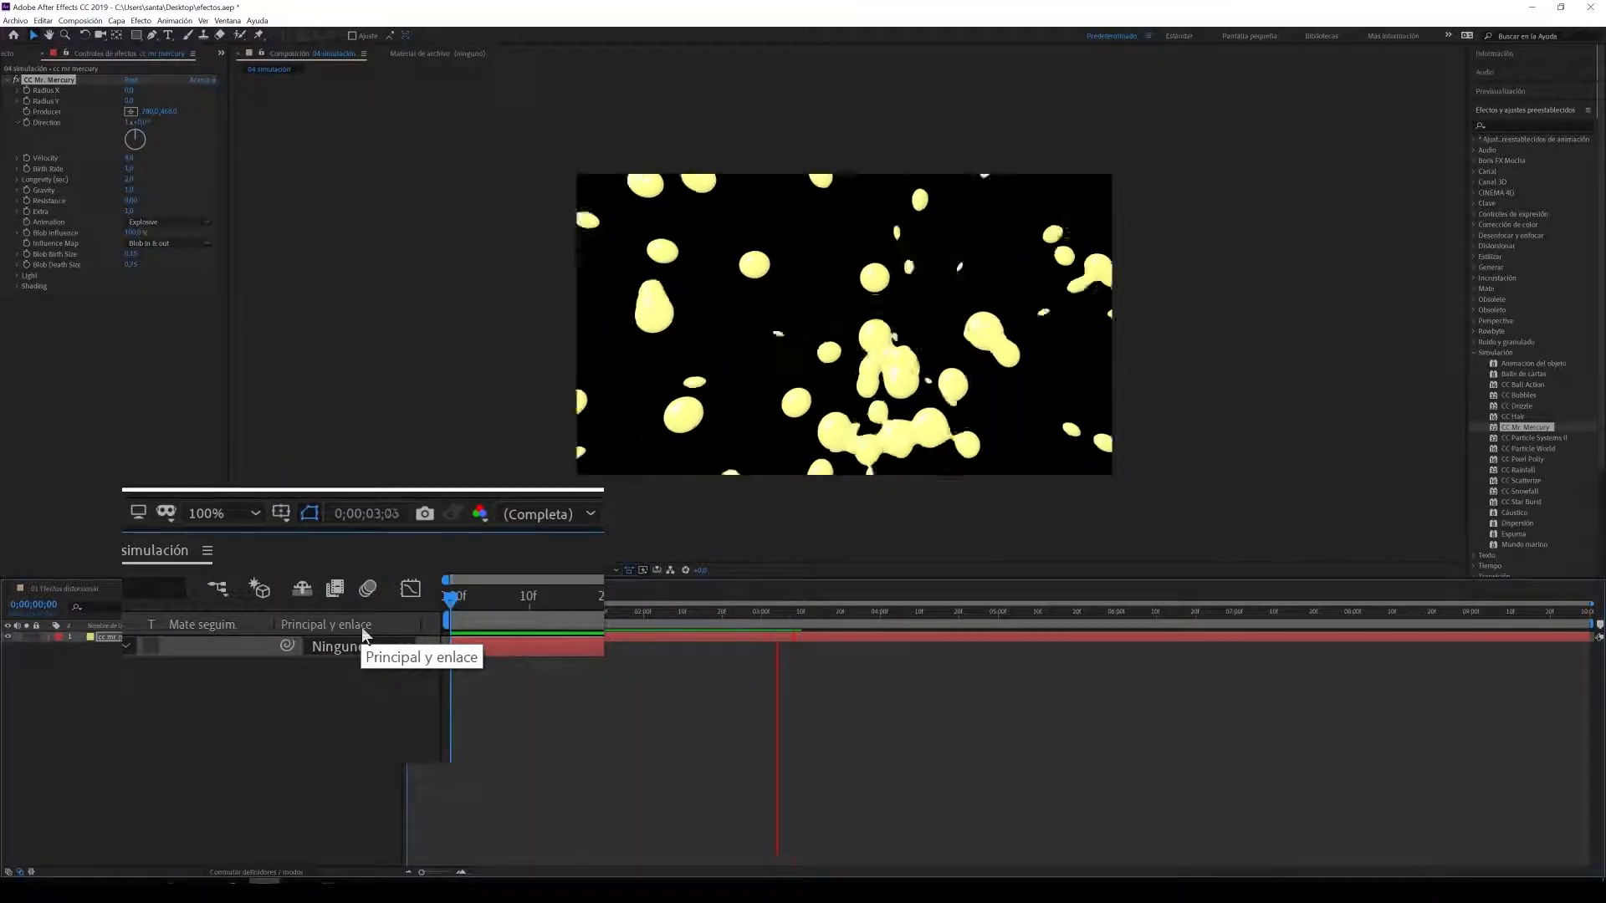
pyautogui.press('space')
pyautogui.click(130, 158)
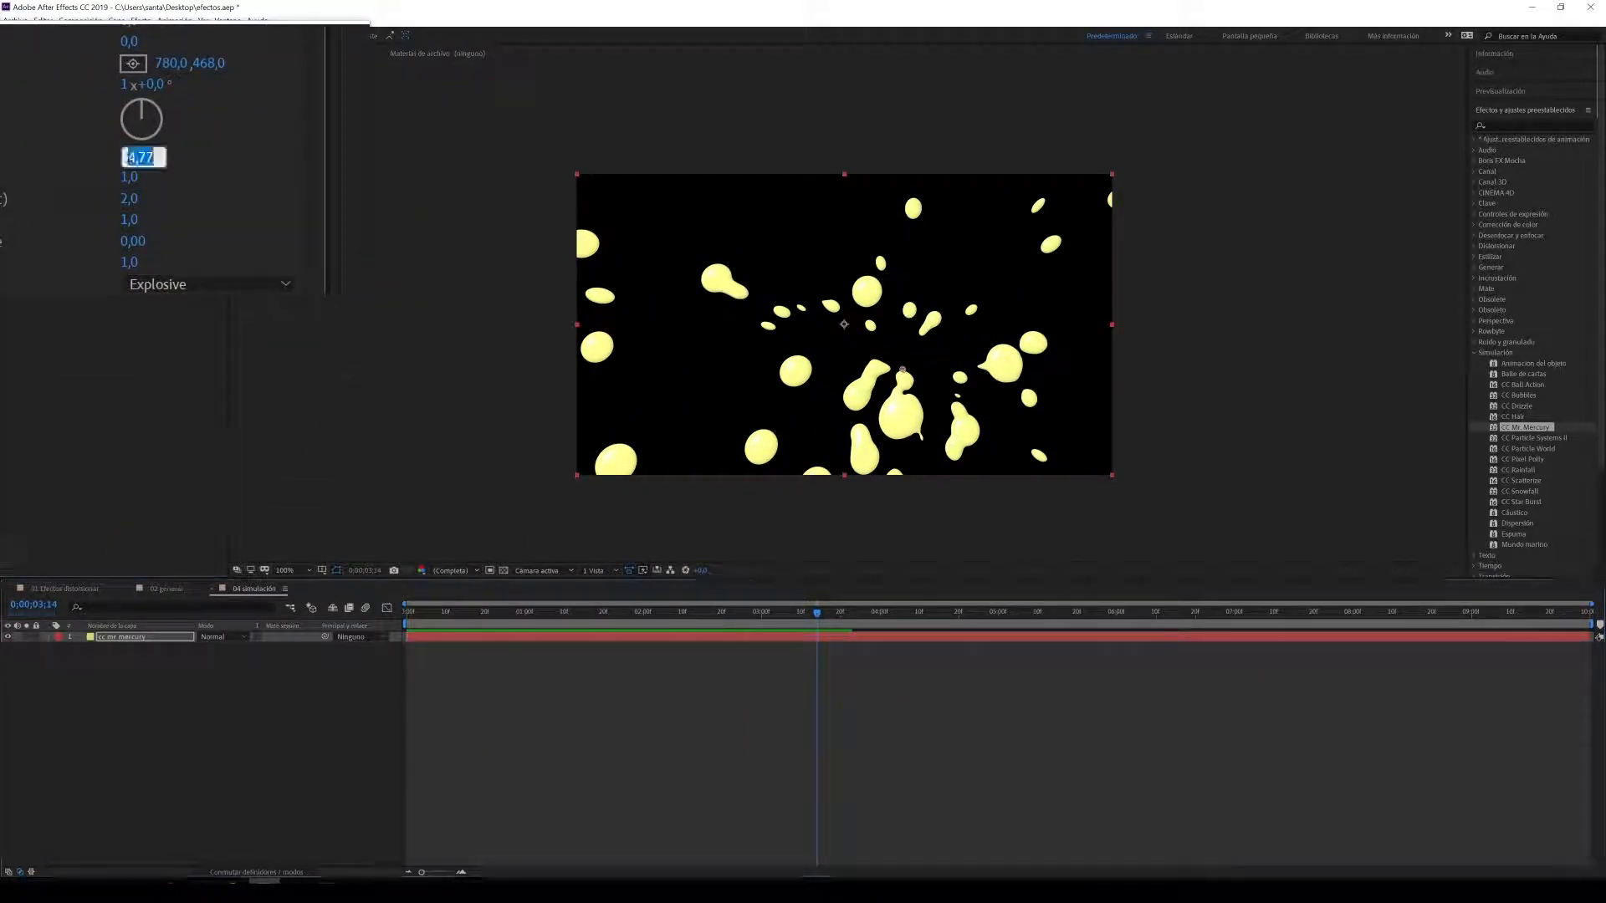
pyautogui.write('1')
pyautogui.press('Return')
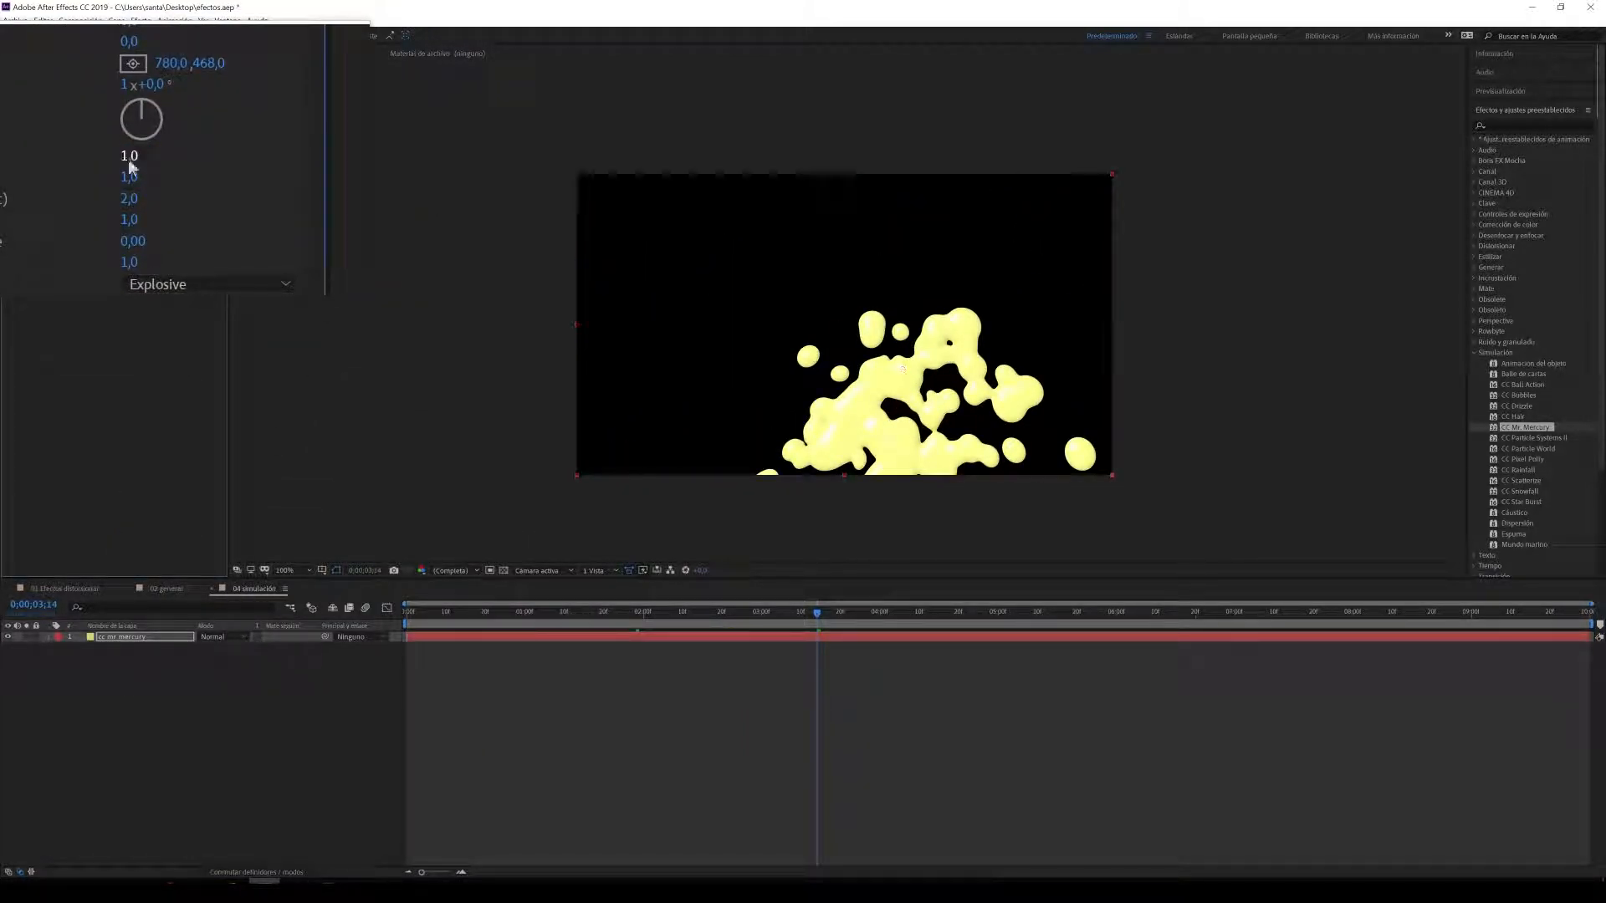
pyautogui.press('space')
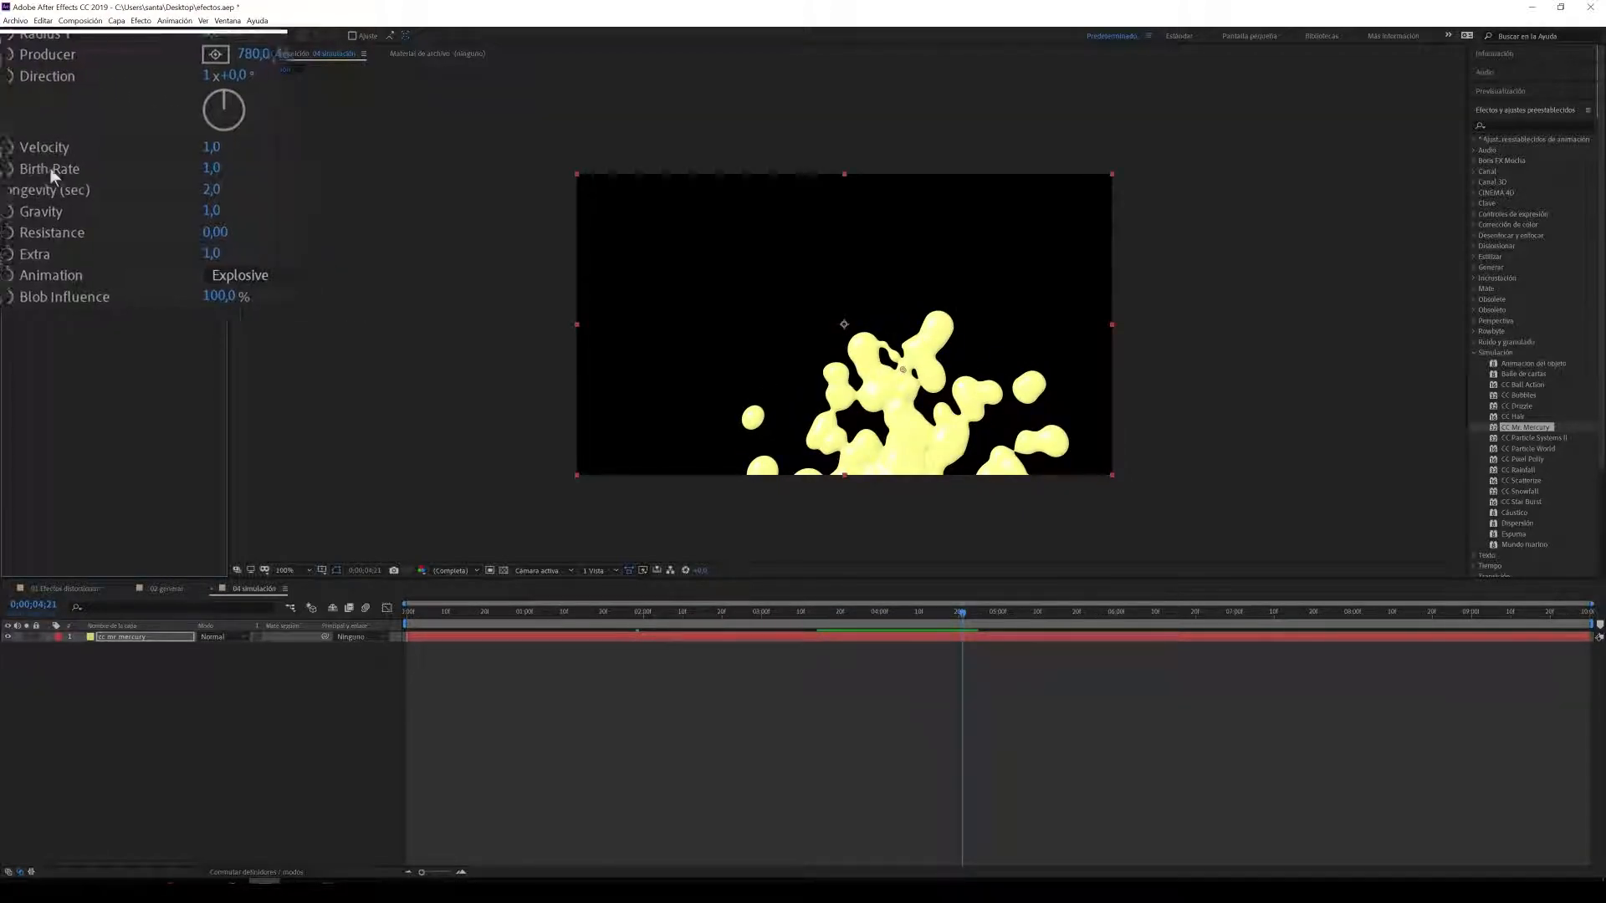
# Step: Try Birth Rate values of 0,2 and 4,55 while previewing the blobs, and restore it to 1
pyautogui.moveTo(130, 172); pyautogui.dragTo(73, 179)
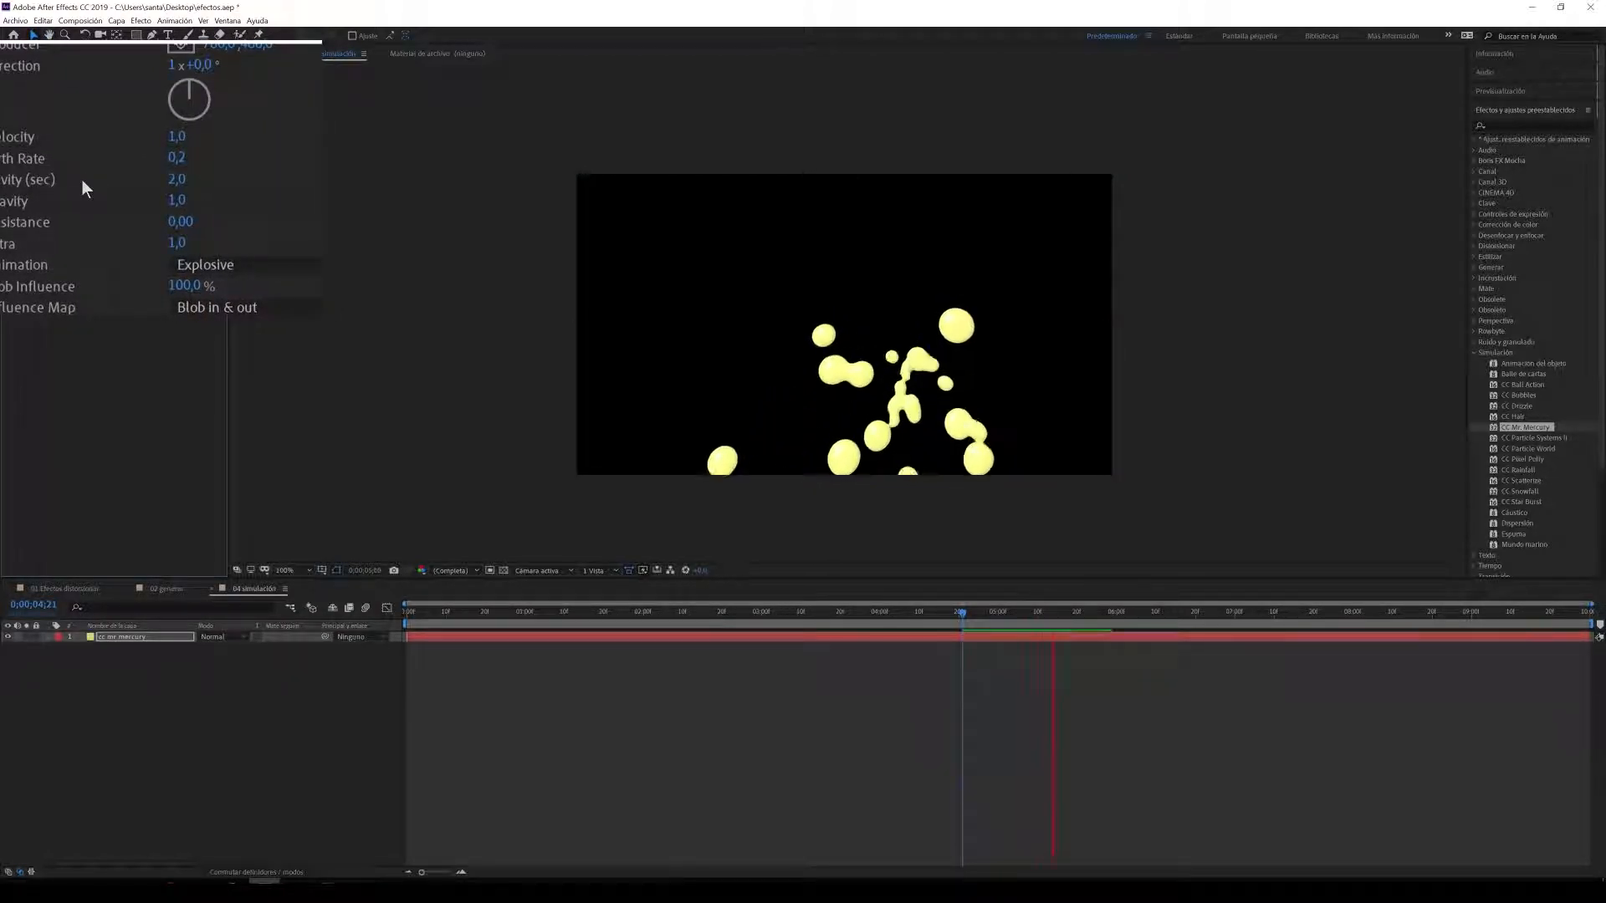
pyautogui.moveTo(129, 171); pyautogui.dragTo(393, 158)
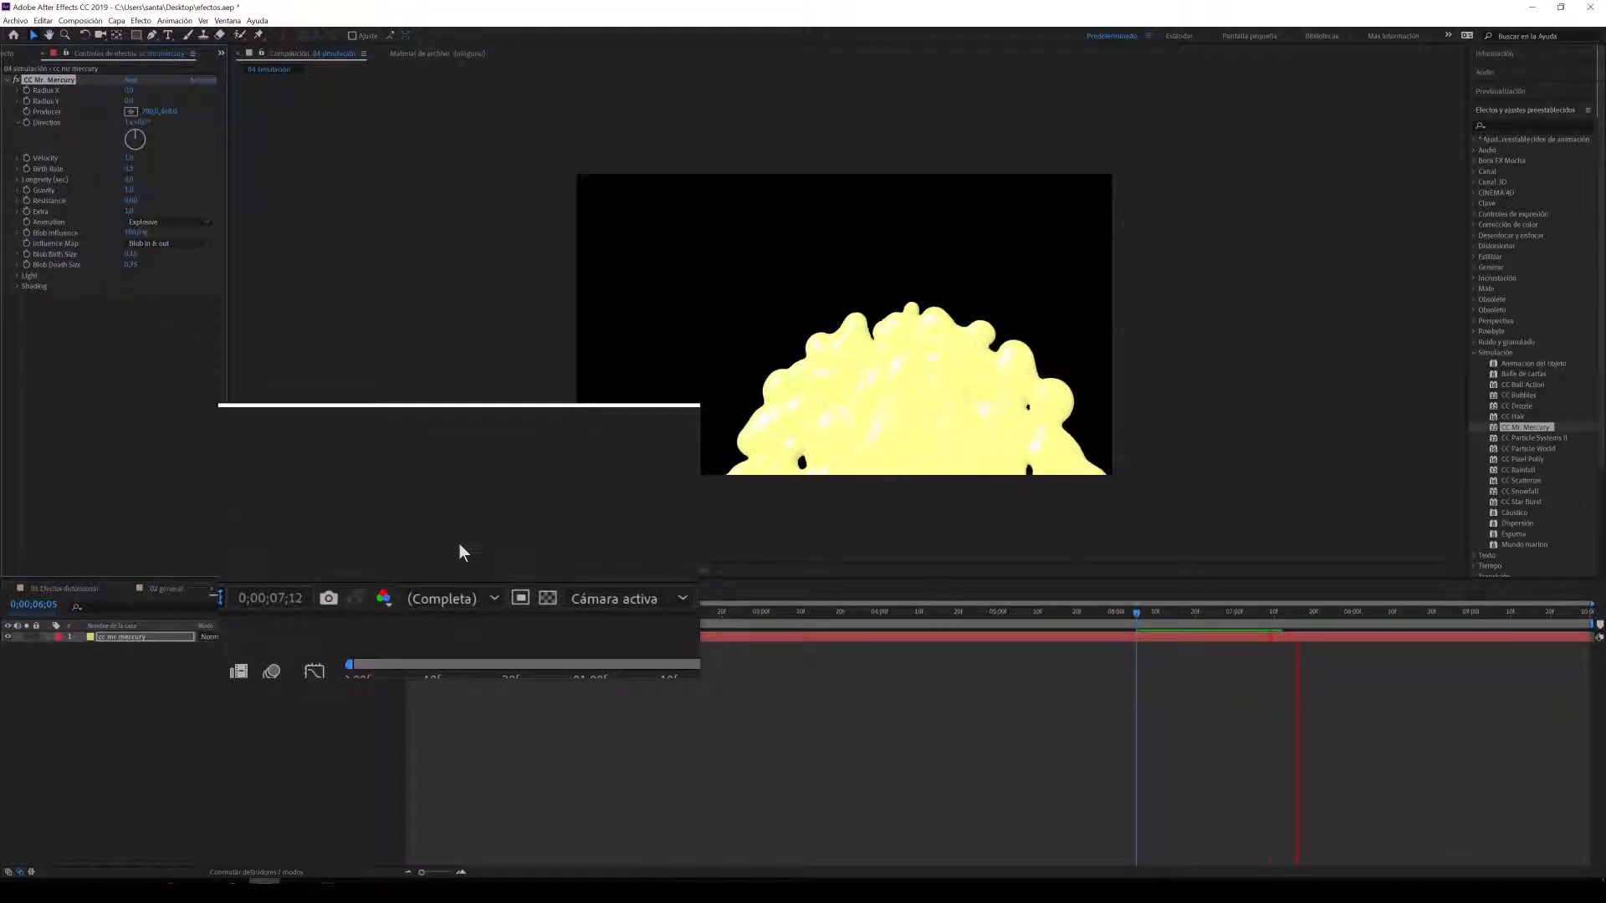
pyautogui.press('space')
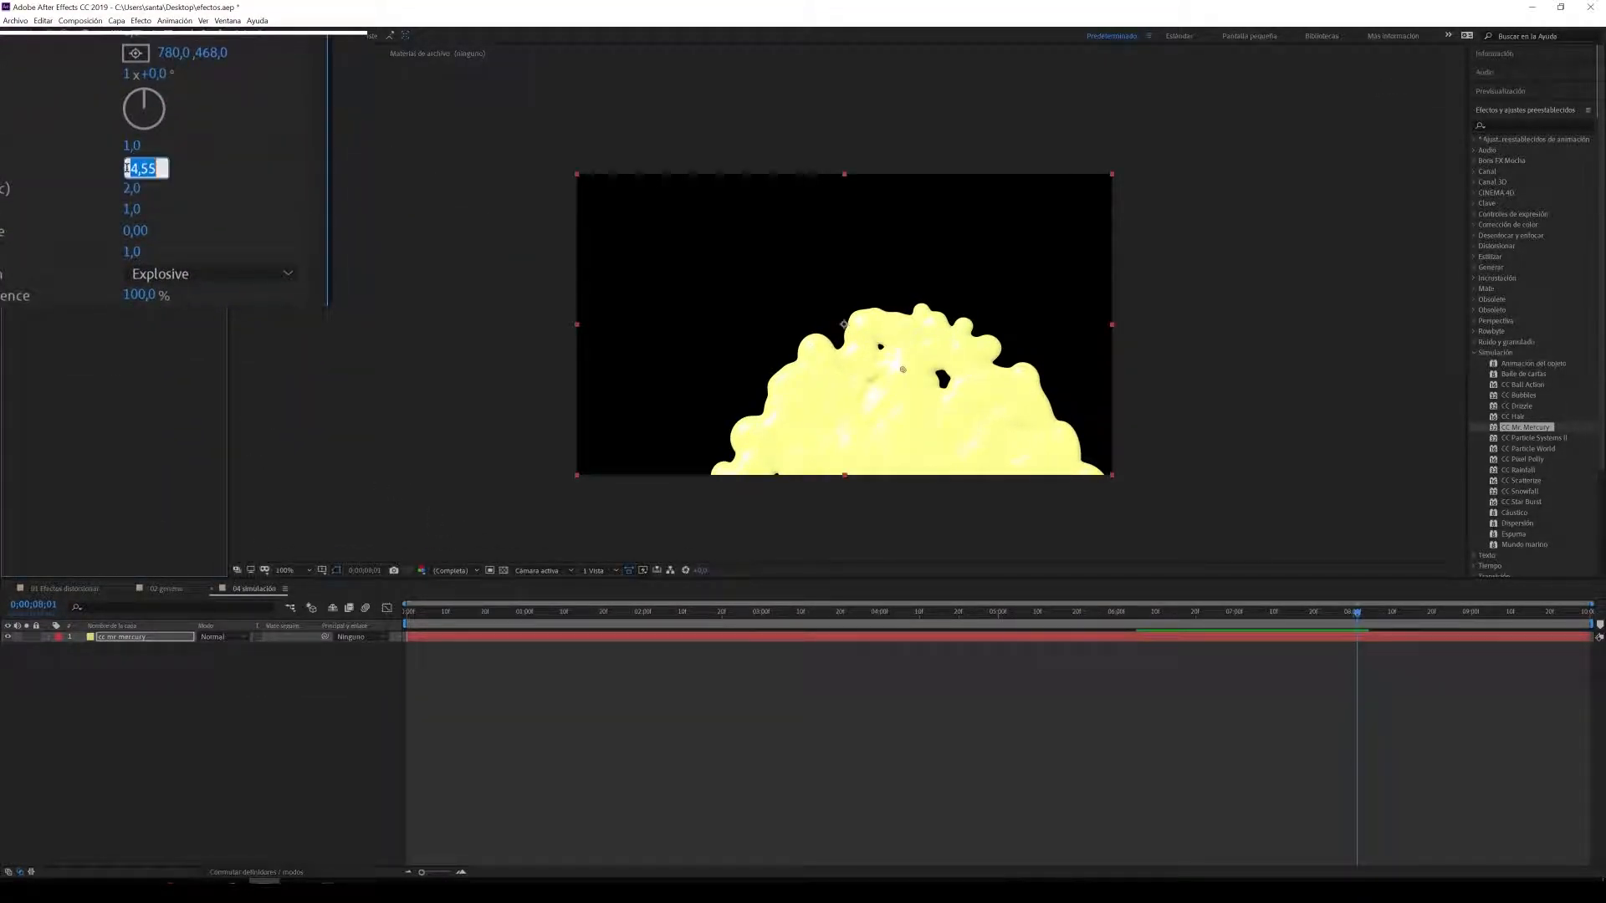
pyautogui.write('1')
pyautogui.press('Return')
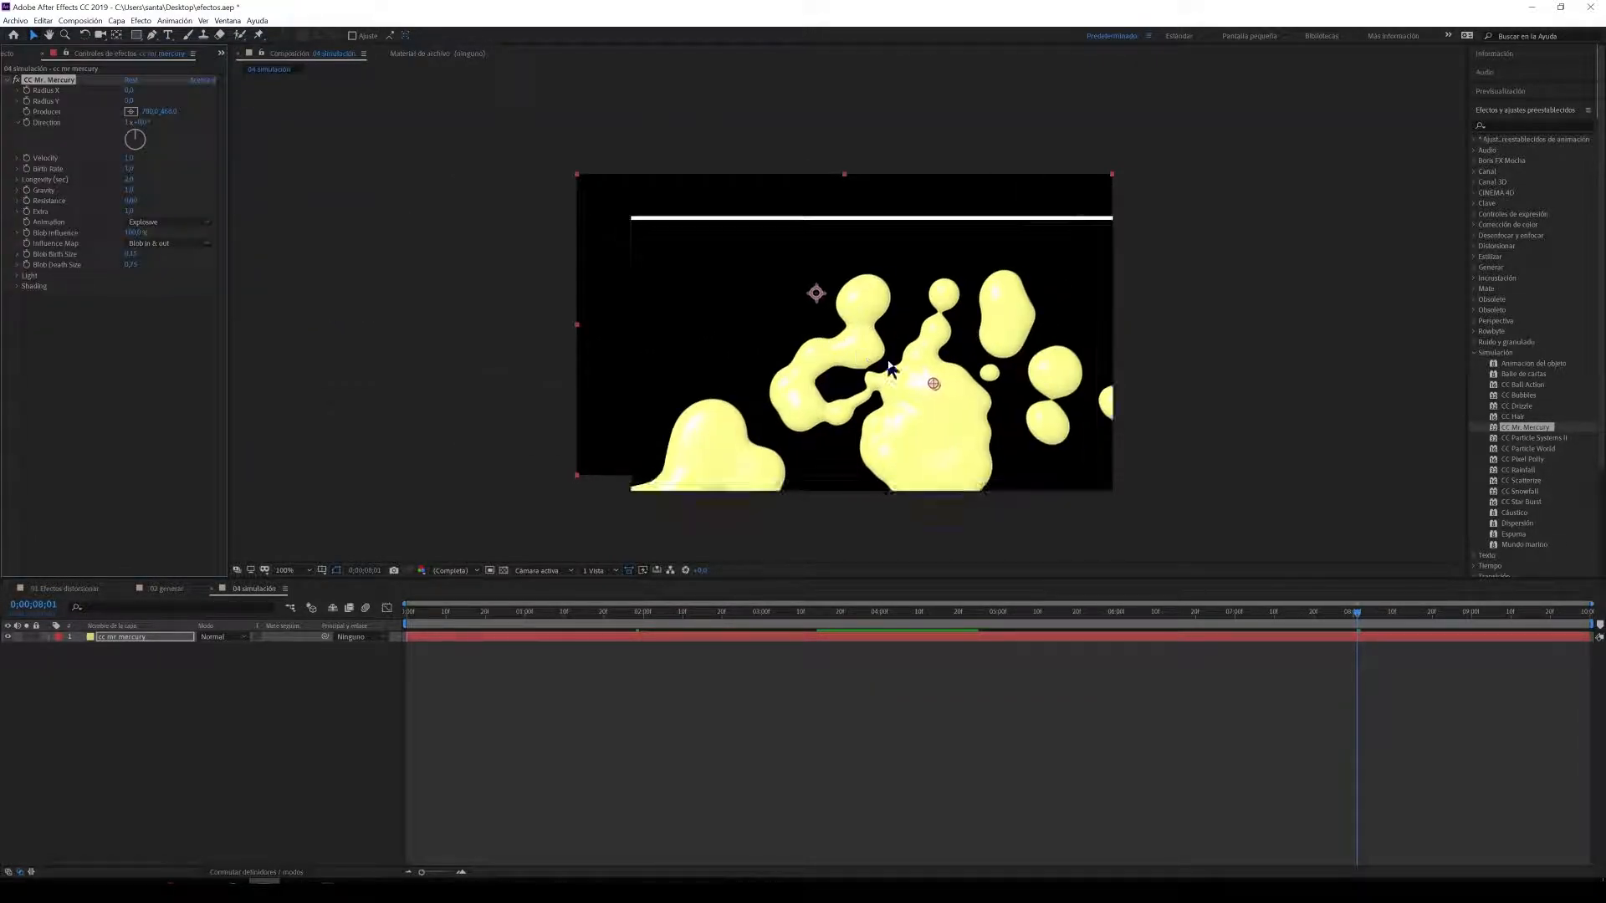
# Step: Move the producer point to the upper part of the frame, slightly left of center, and preview the animation
pyautogui.moveTo(902, 369); pyautogui.dragTo(783, 224)
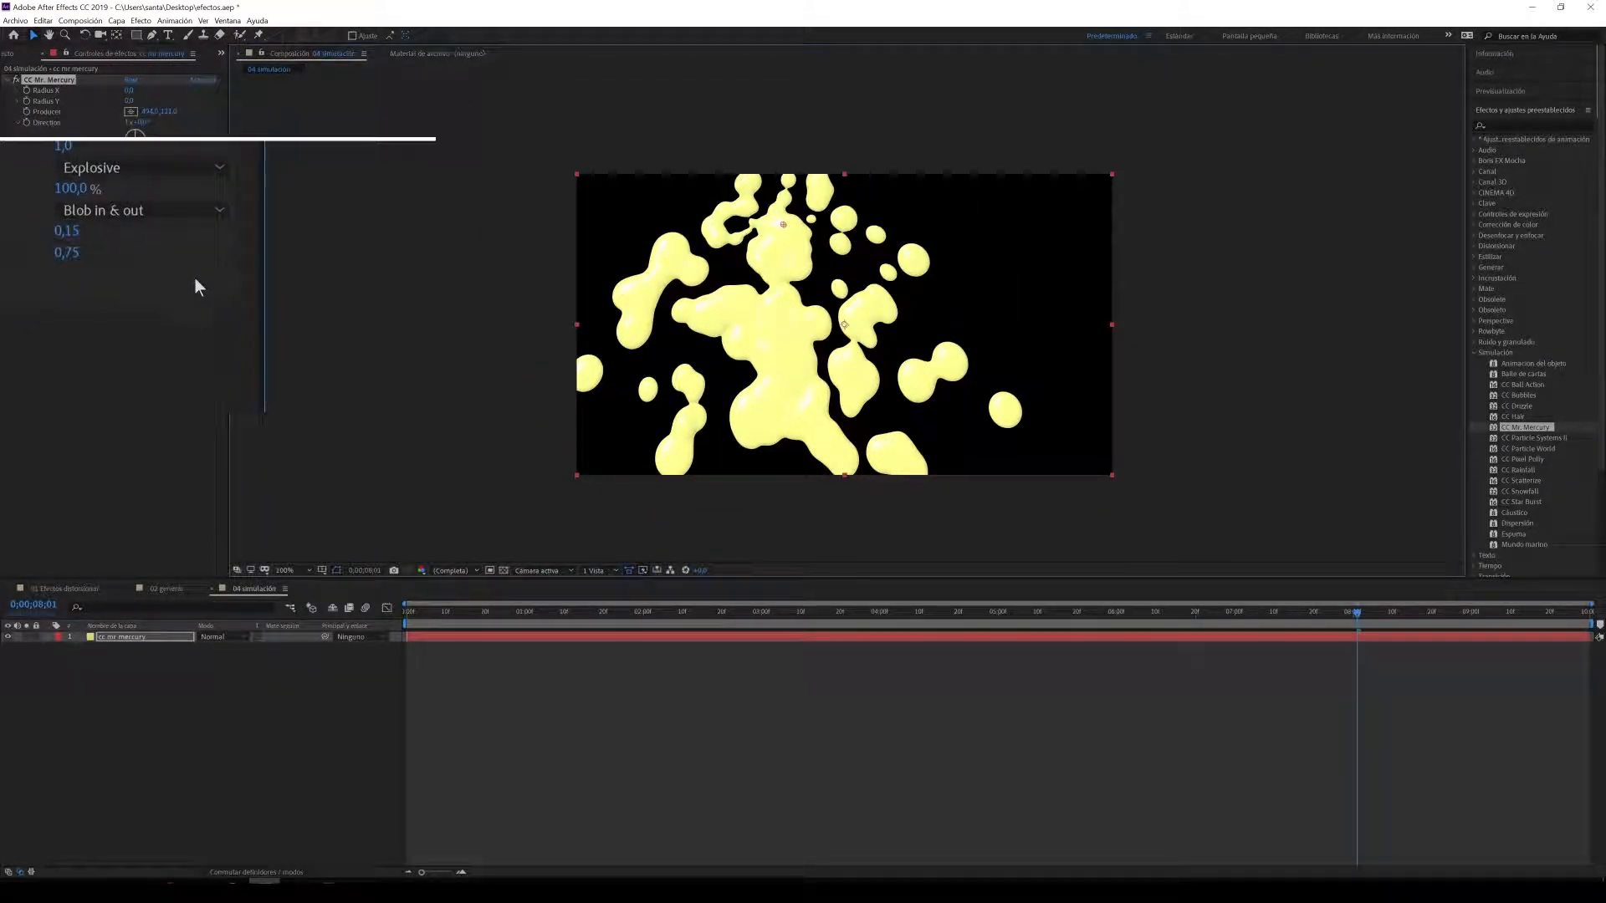
pyautogui.press('space')
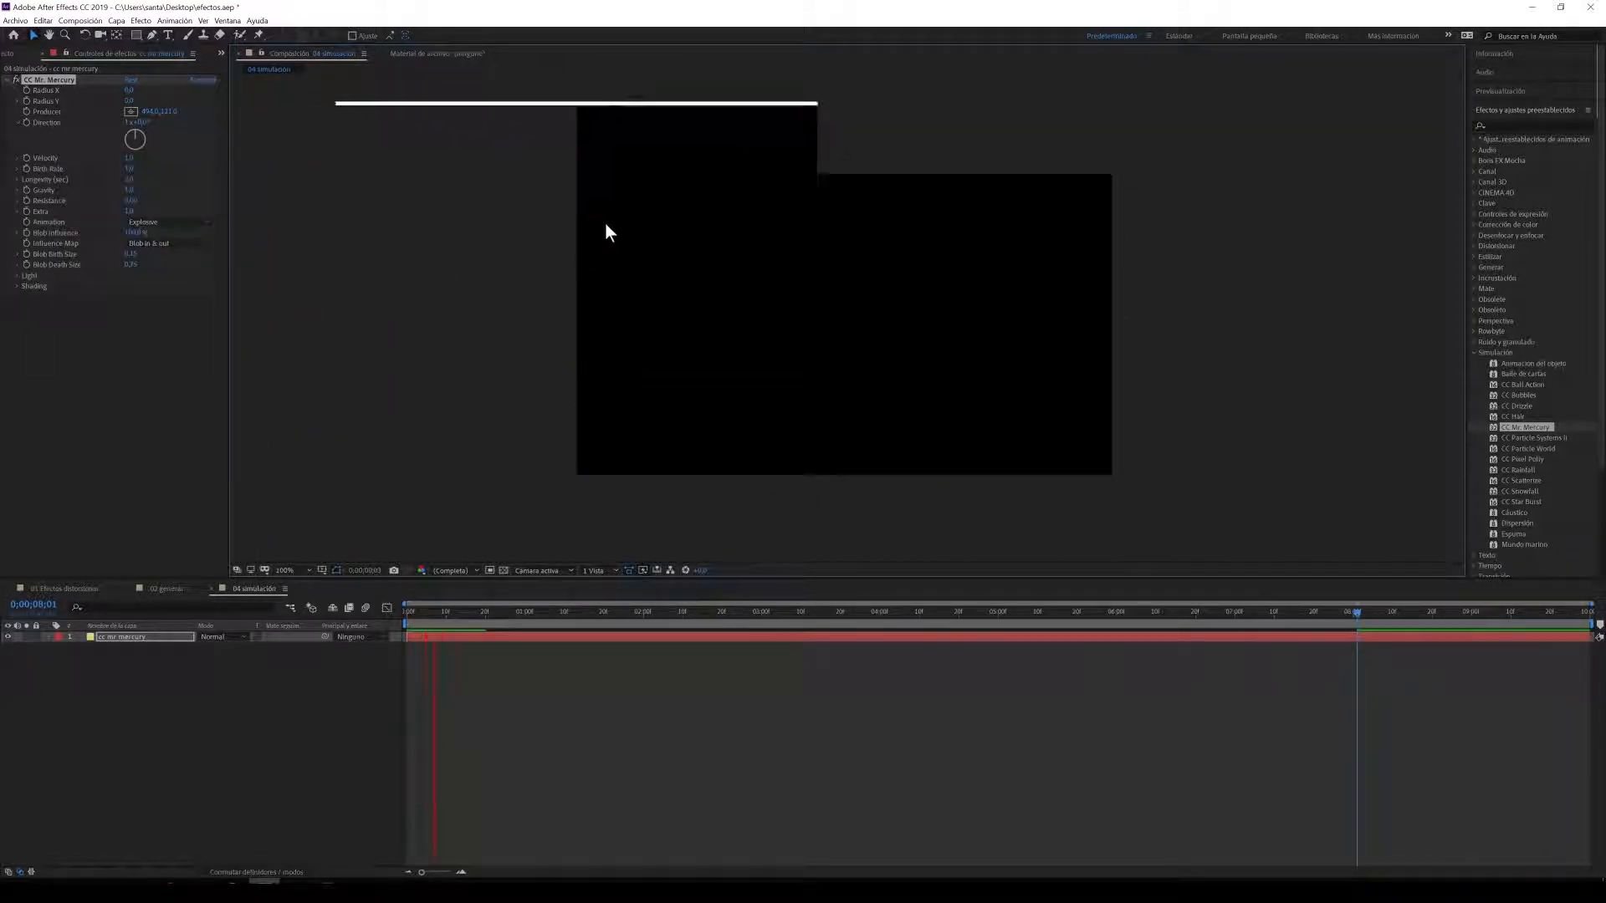
pyautogui.press('space')
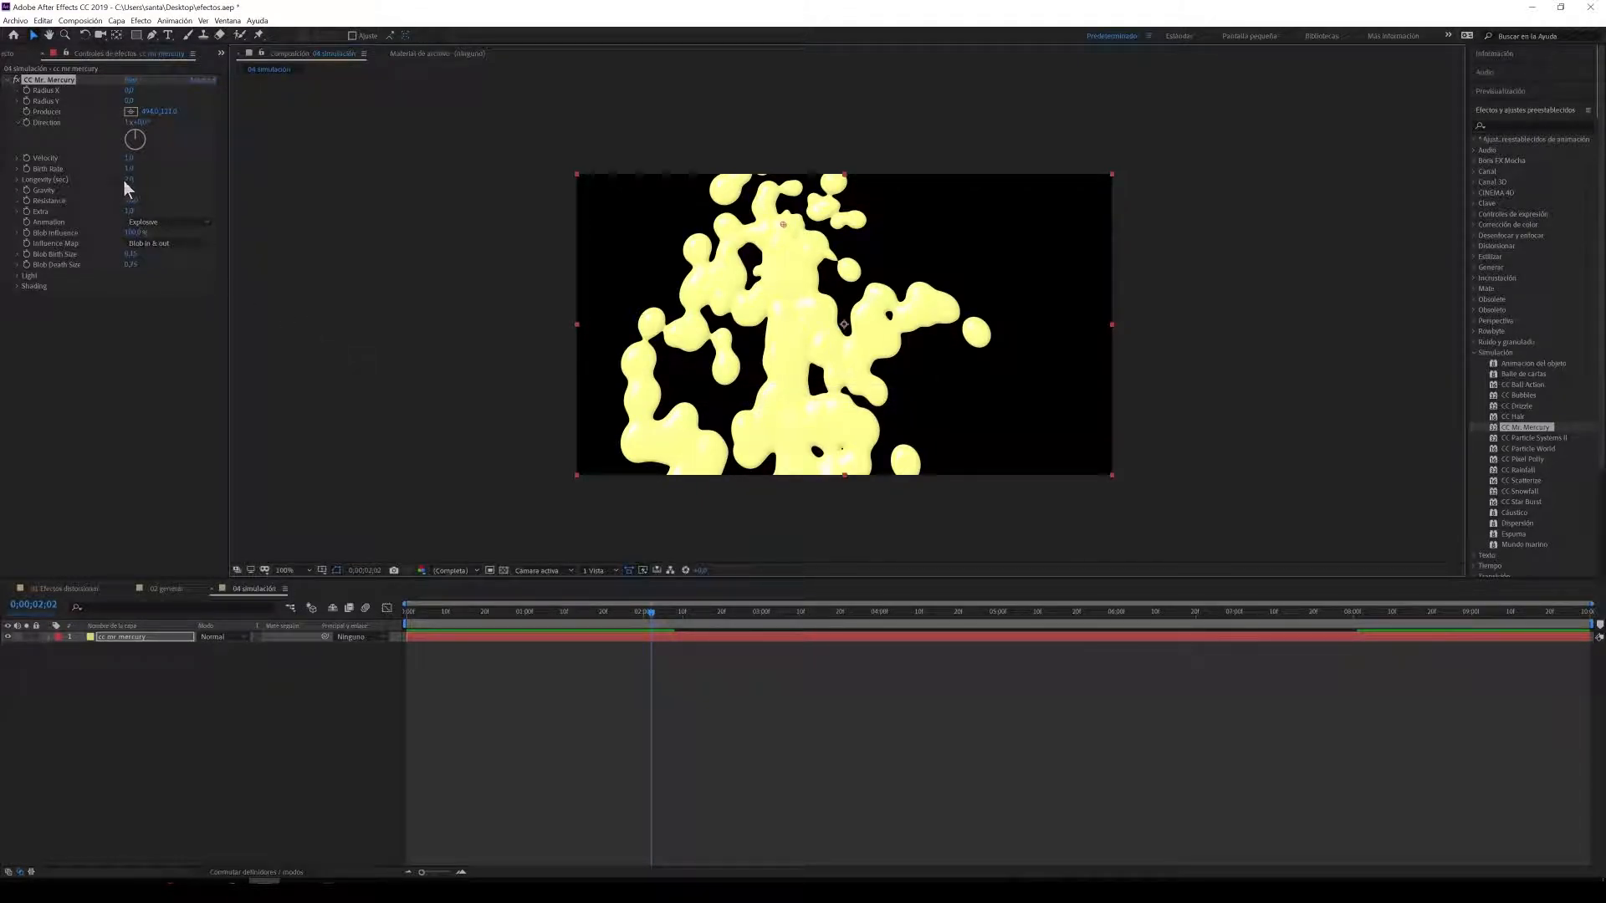
# Step: Try a shorter Longevity with a preview from the first frame, and restore its previous value
pyautogui.click(16, 179)
pyautogui.moveTo(82, 197); pyautogui.dragTo(68, 197)
pyautogui.moveTo(495, 616); pyautogui.dragTo(405, 634)
pyautogui.press('space')
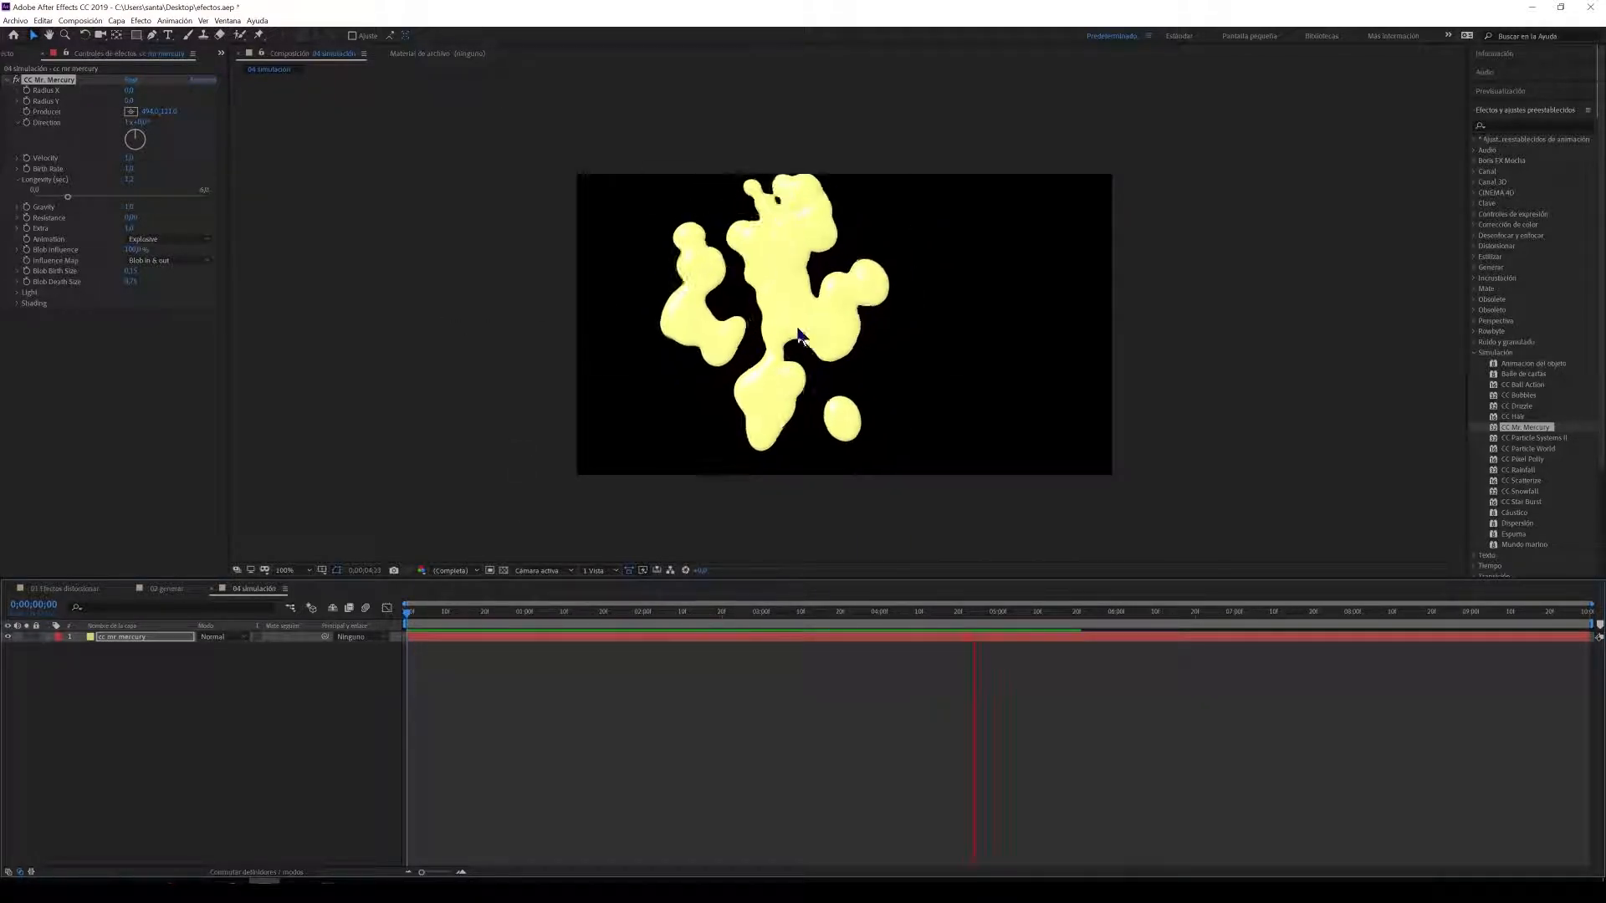
pyautogui.press('space')
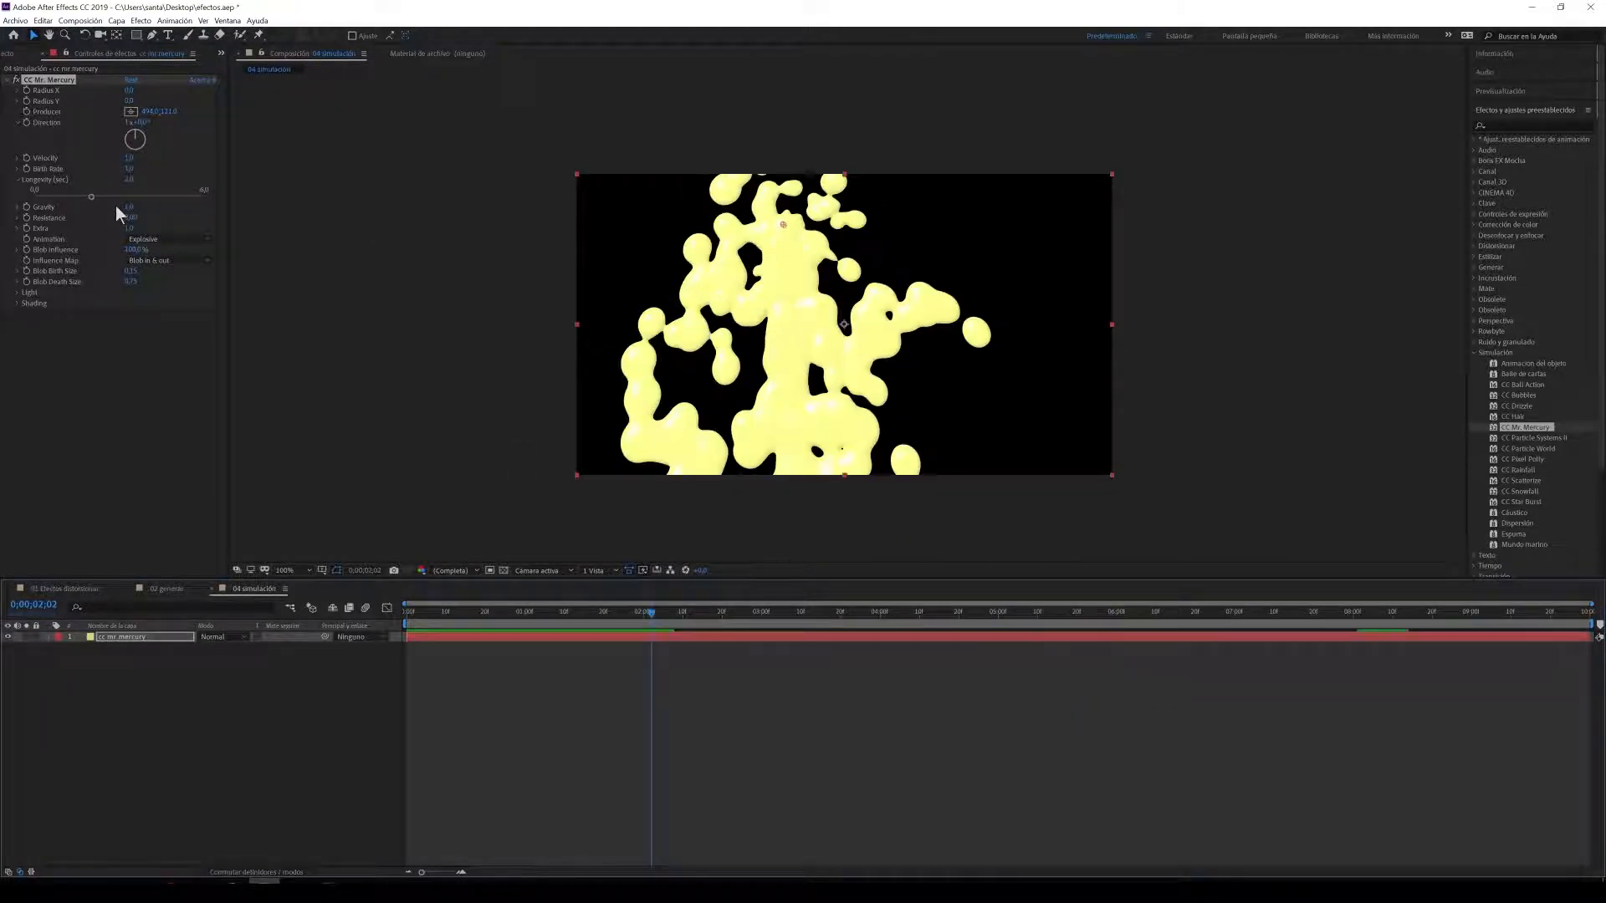
pyautogui.click(19, 181)
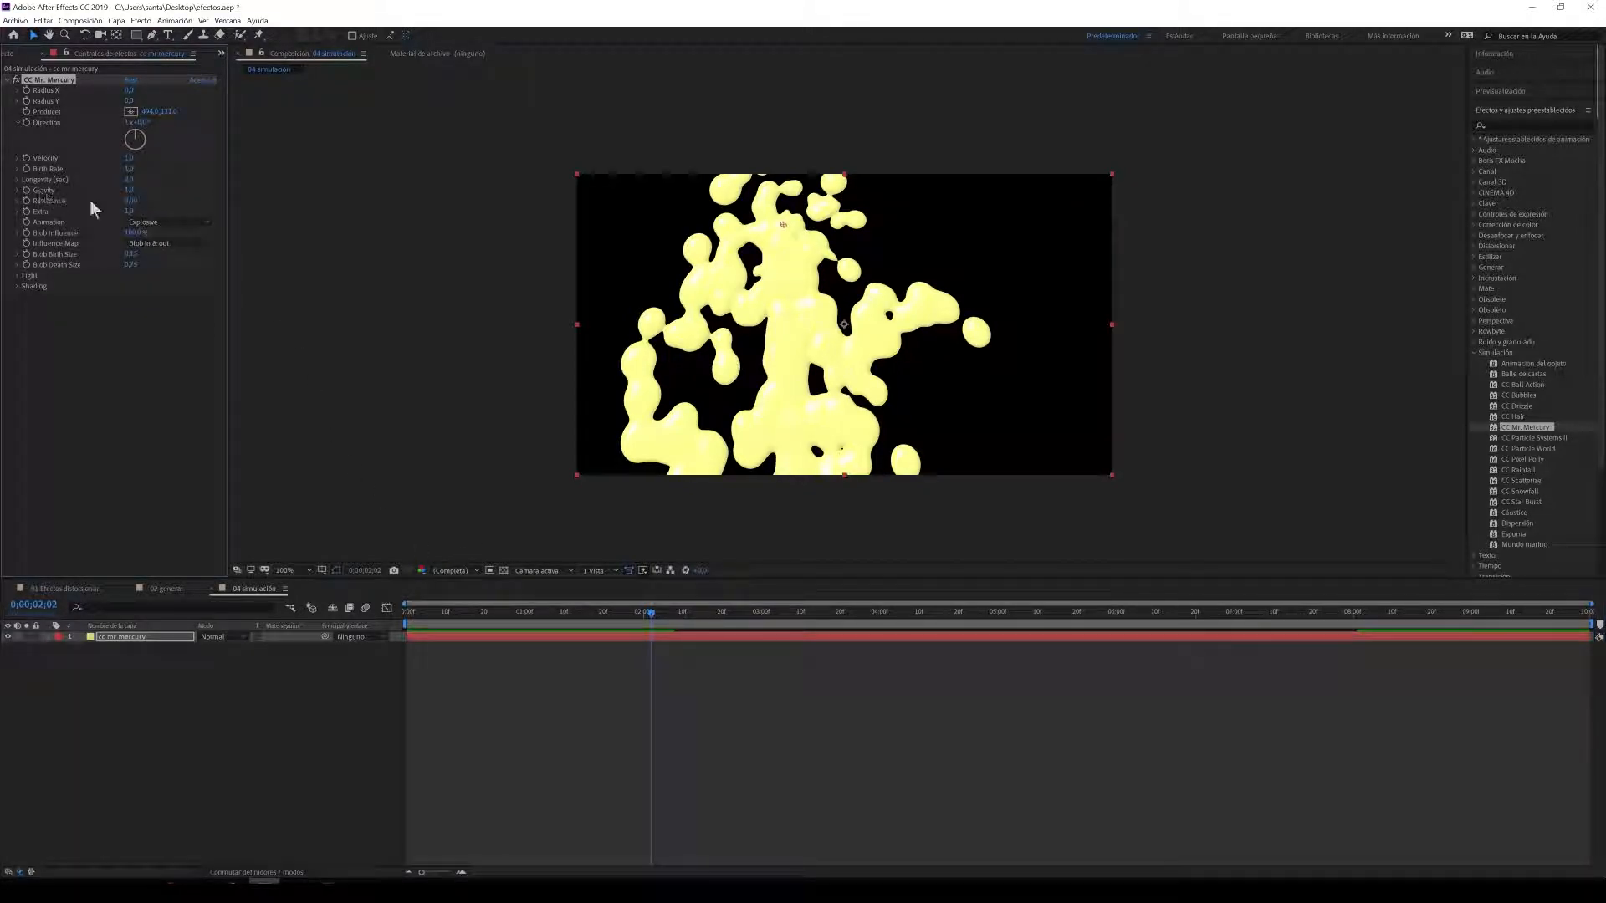
# Step: Preview the animation from the first frame, and try lowering the Gravity to about 0
pyautogui.press('Home')
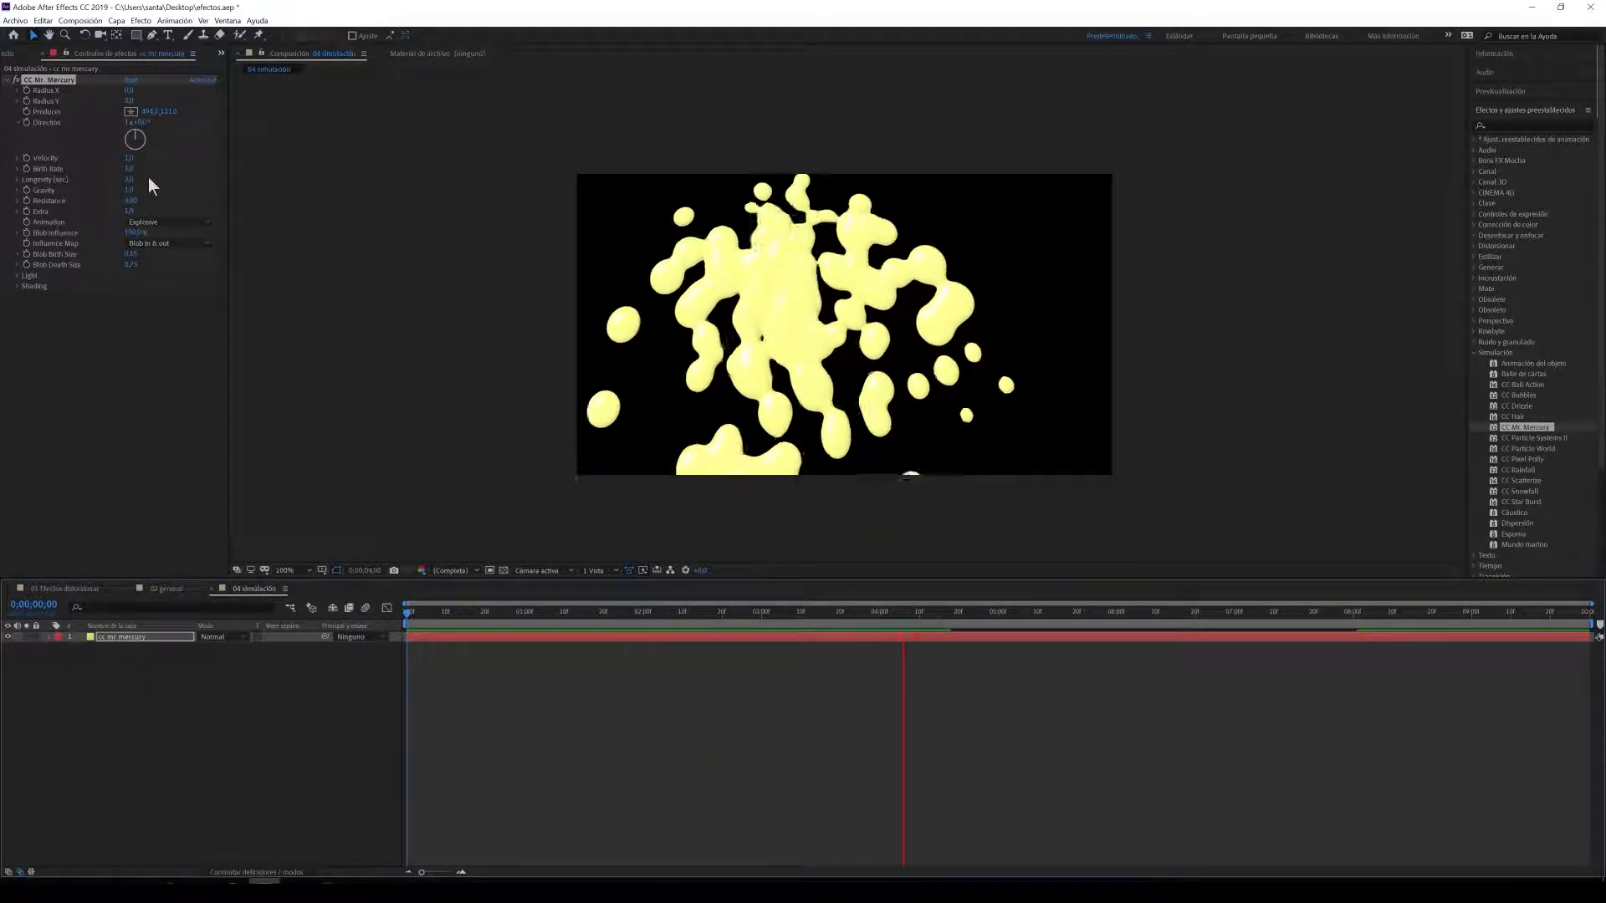
pyautogui.press('space')
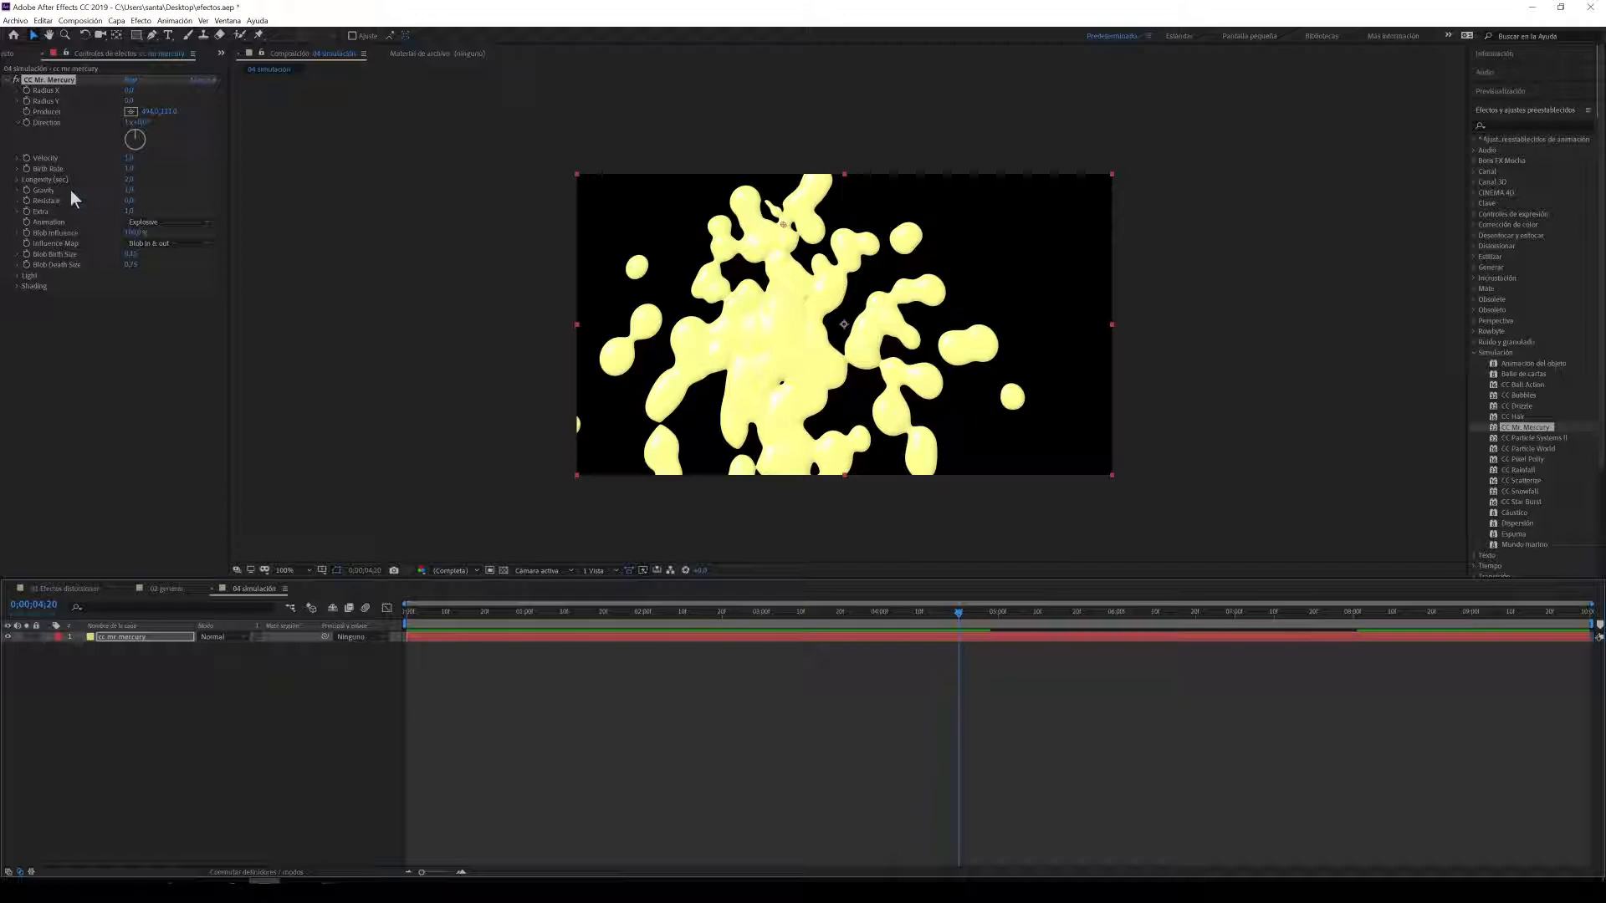
pyautogui.click(16, 190)
pyautogui.moveTo(163, 206); pyautogui.dragTo(120, 213)
pyautogui.click(433, 629)
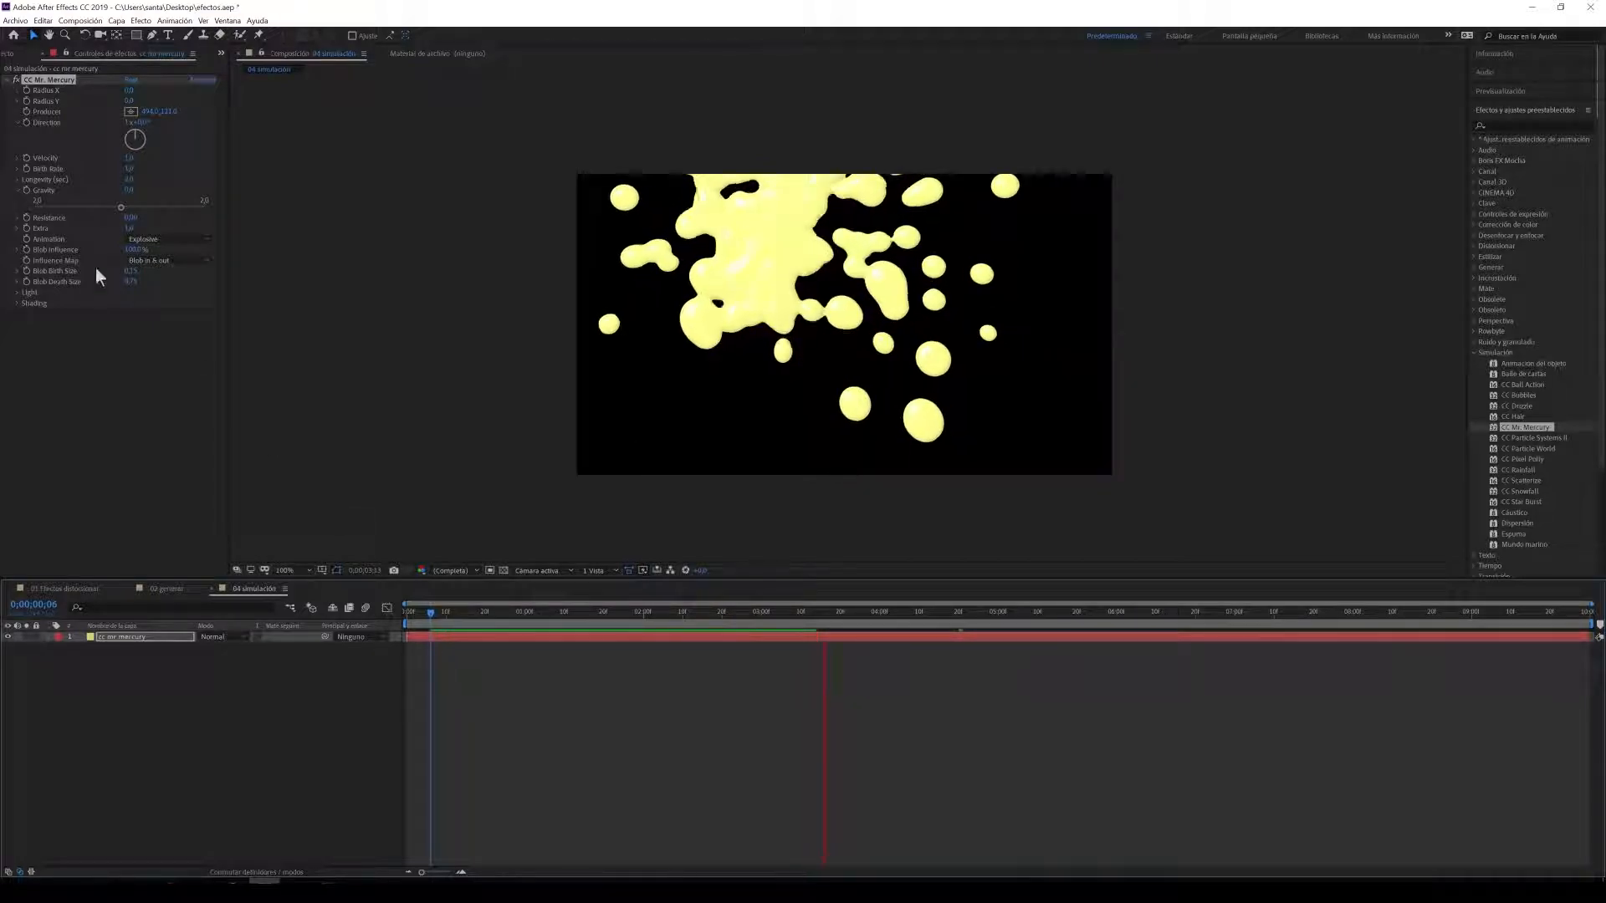
# Step: Try negative and strongly positive Gravity values while previewing the blobs, and restore the Gravity to 1
pyautogui.moveTo(121, 208); pyautogui.dragTo(80, 208)
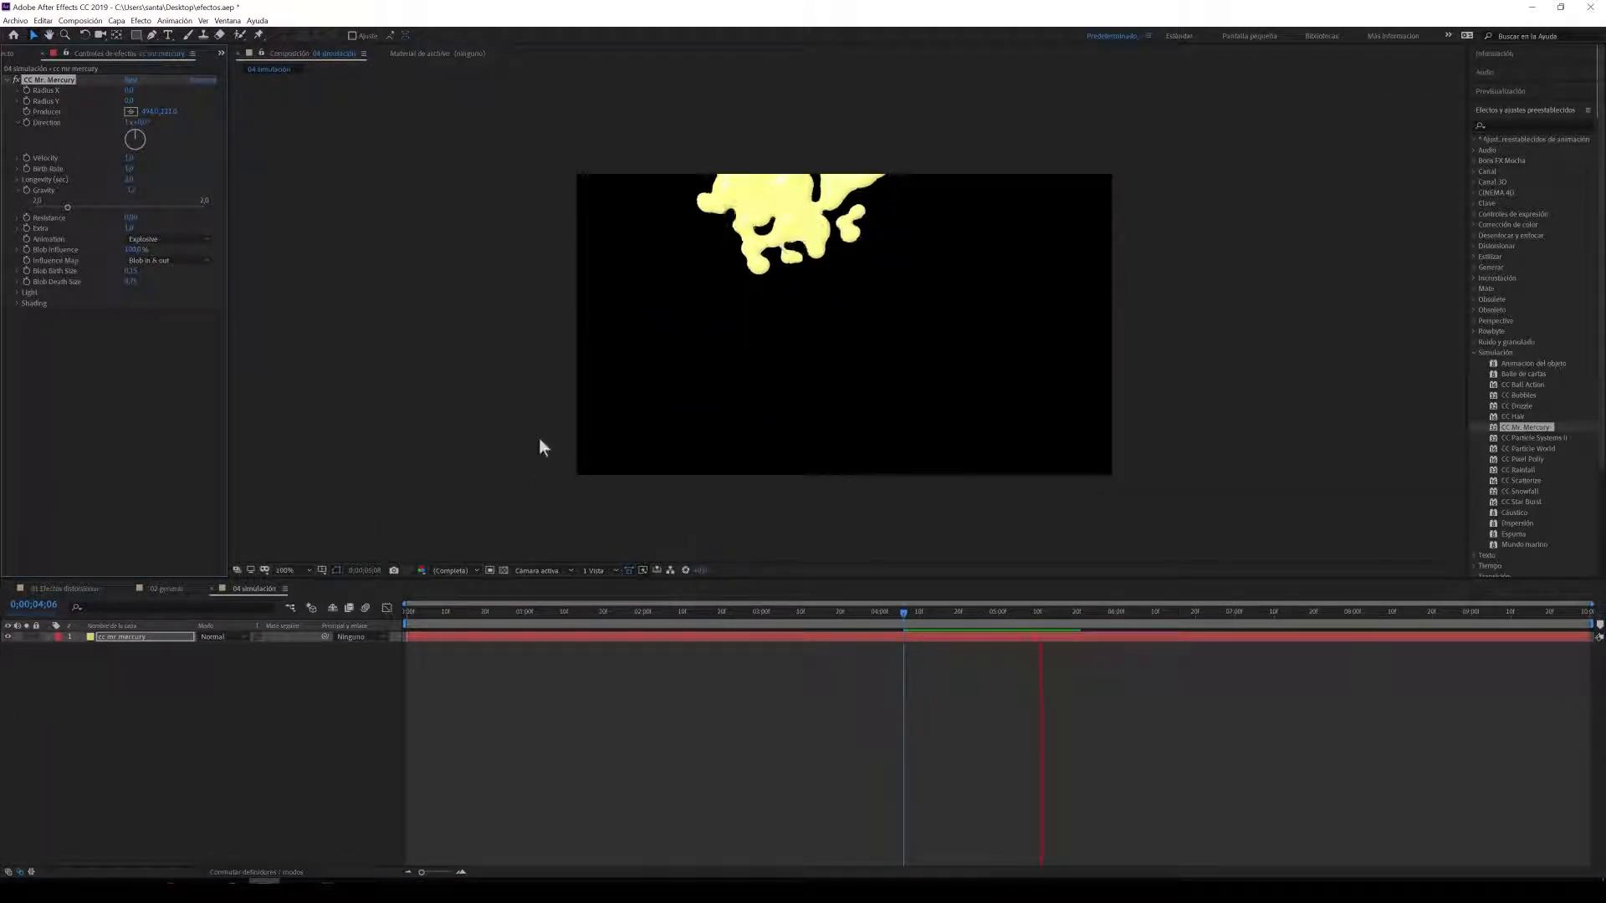
pyautogui.moveTo(115, 202); pyautogui.dragTo(245, 203)
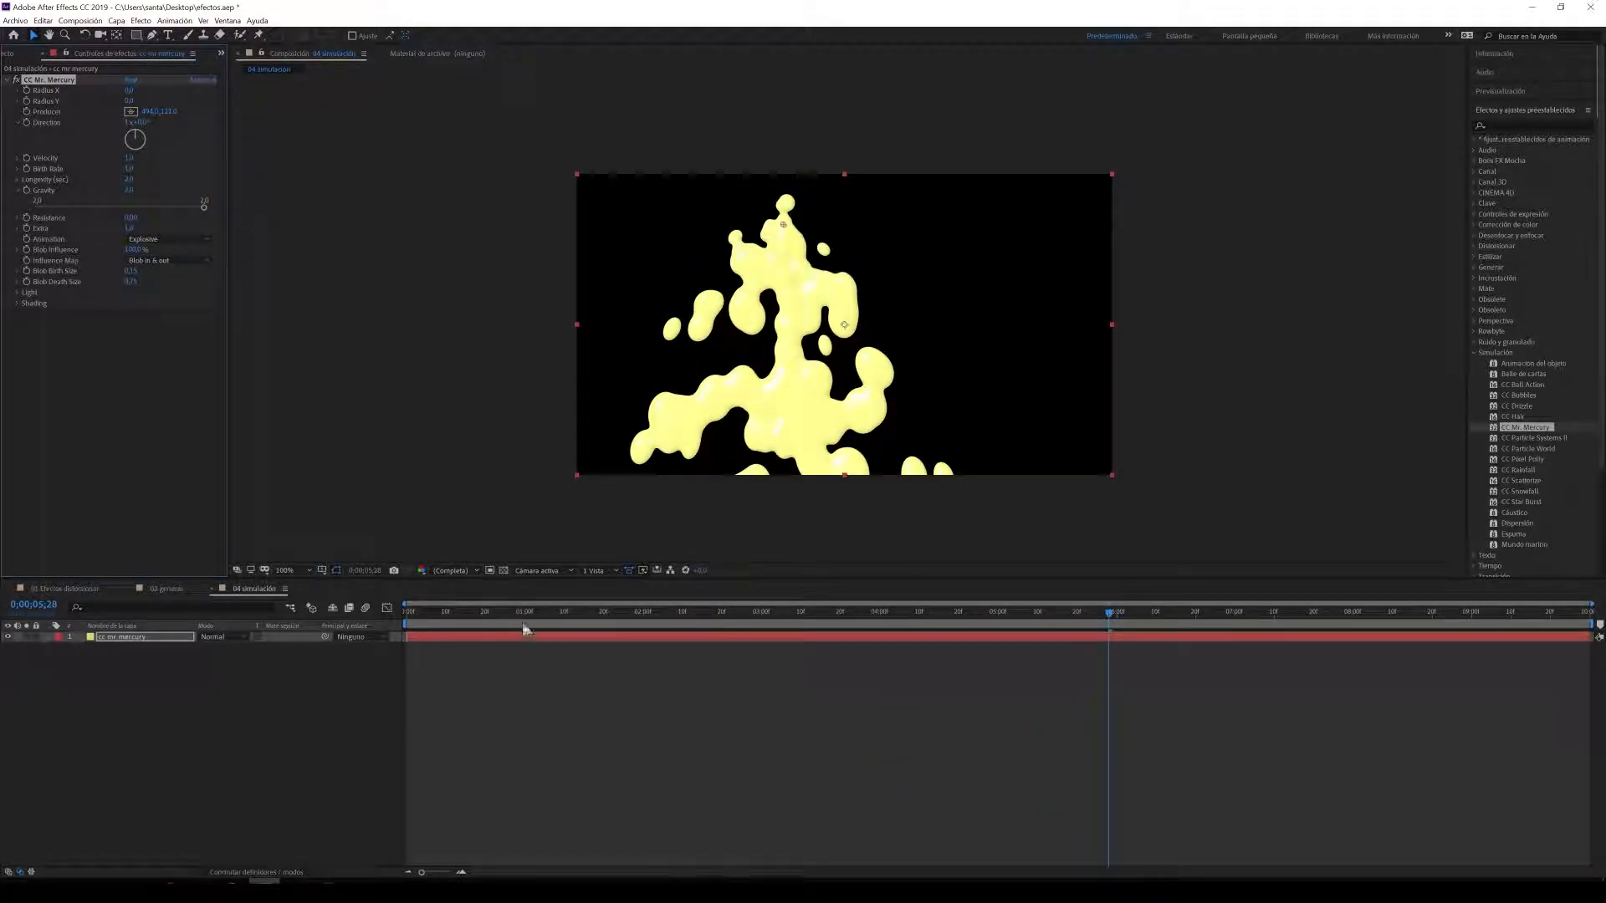
pyautogui.press('space')
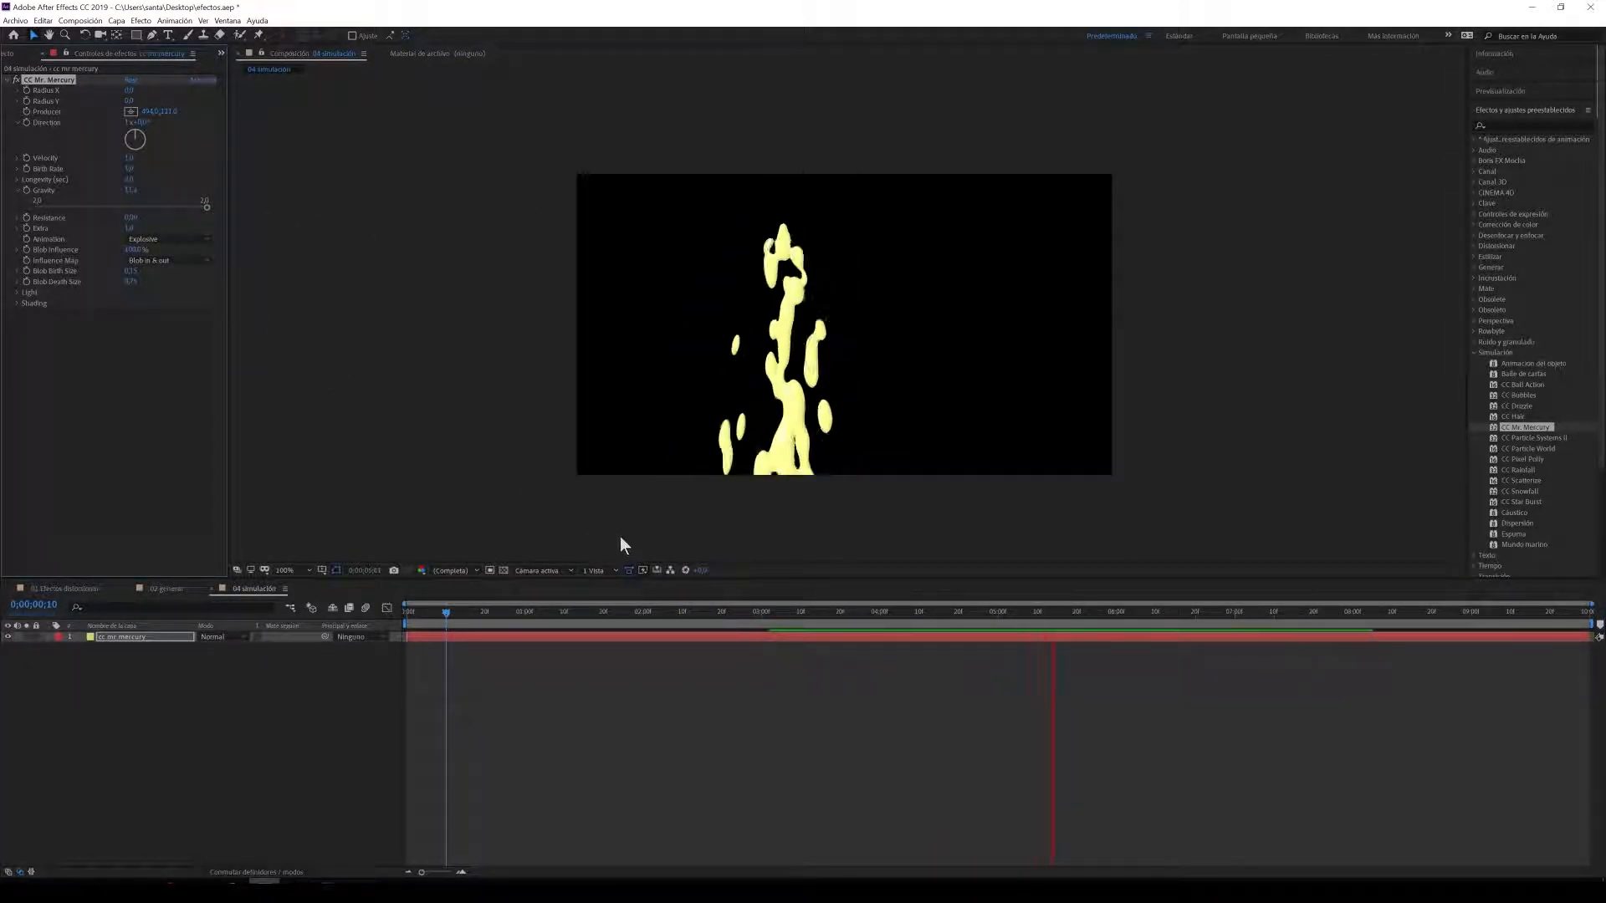
pyautogui.click(132, 190)
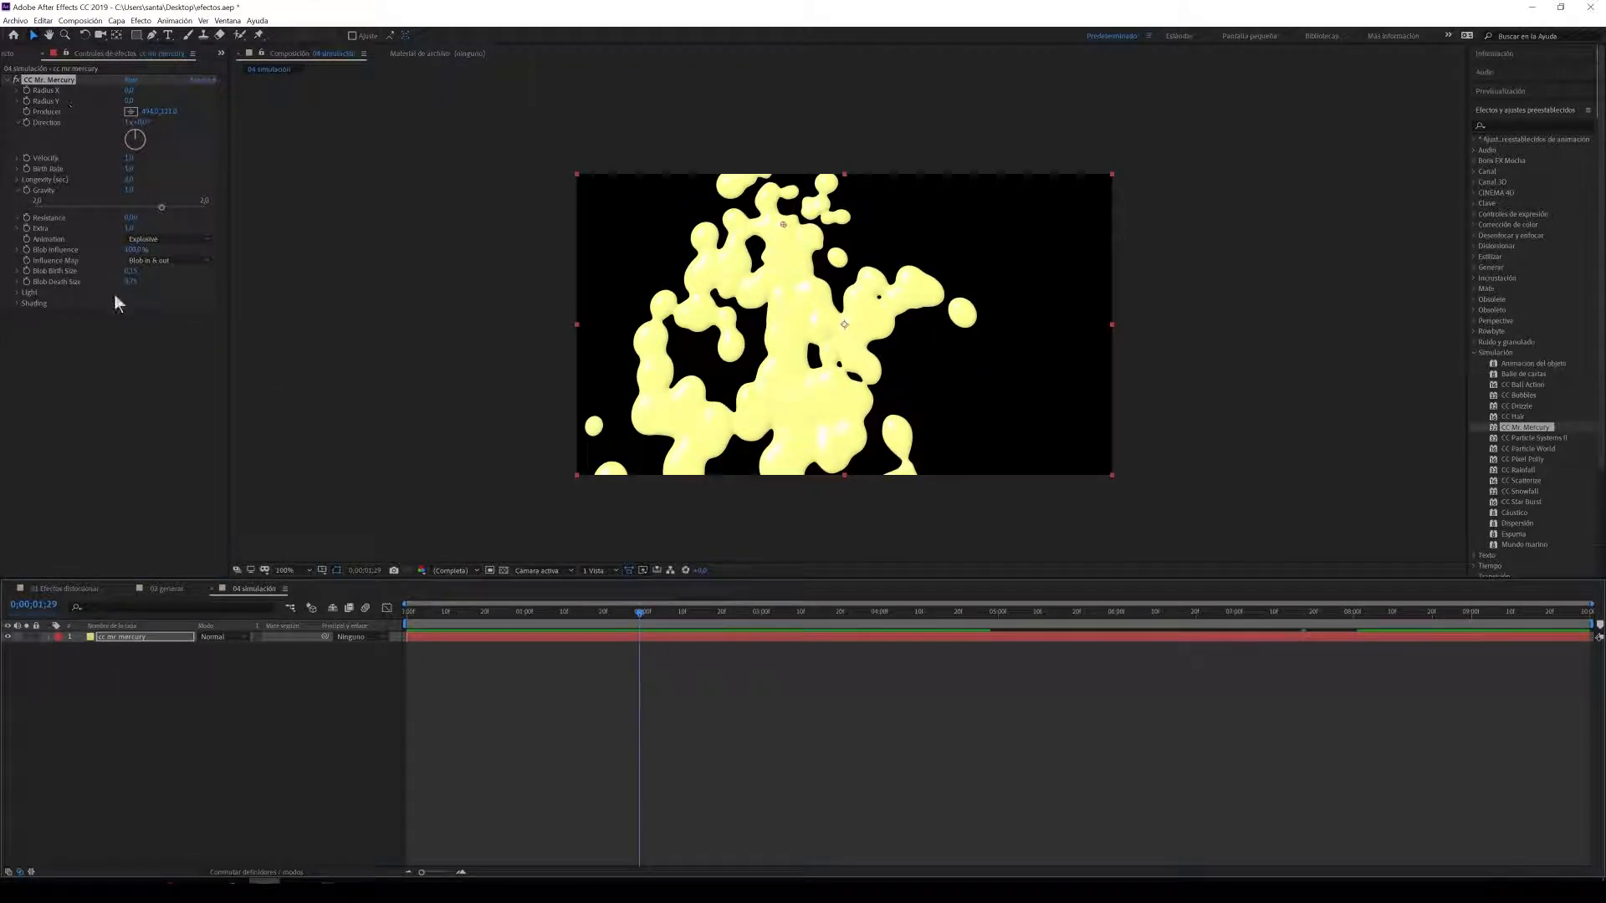
# Step: Move the producer point close to the frame's center and set the Animation type to Fractal Explosive
pyautogui.click(58, 238)
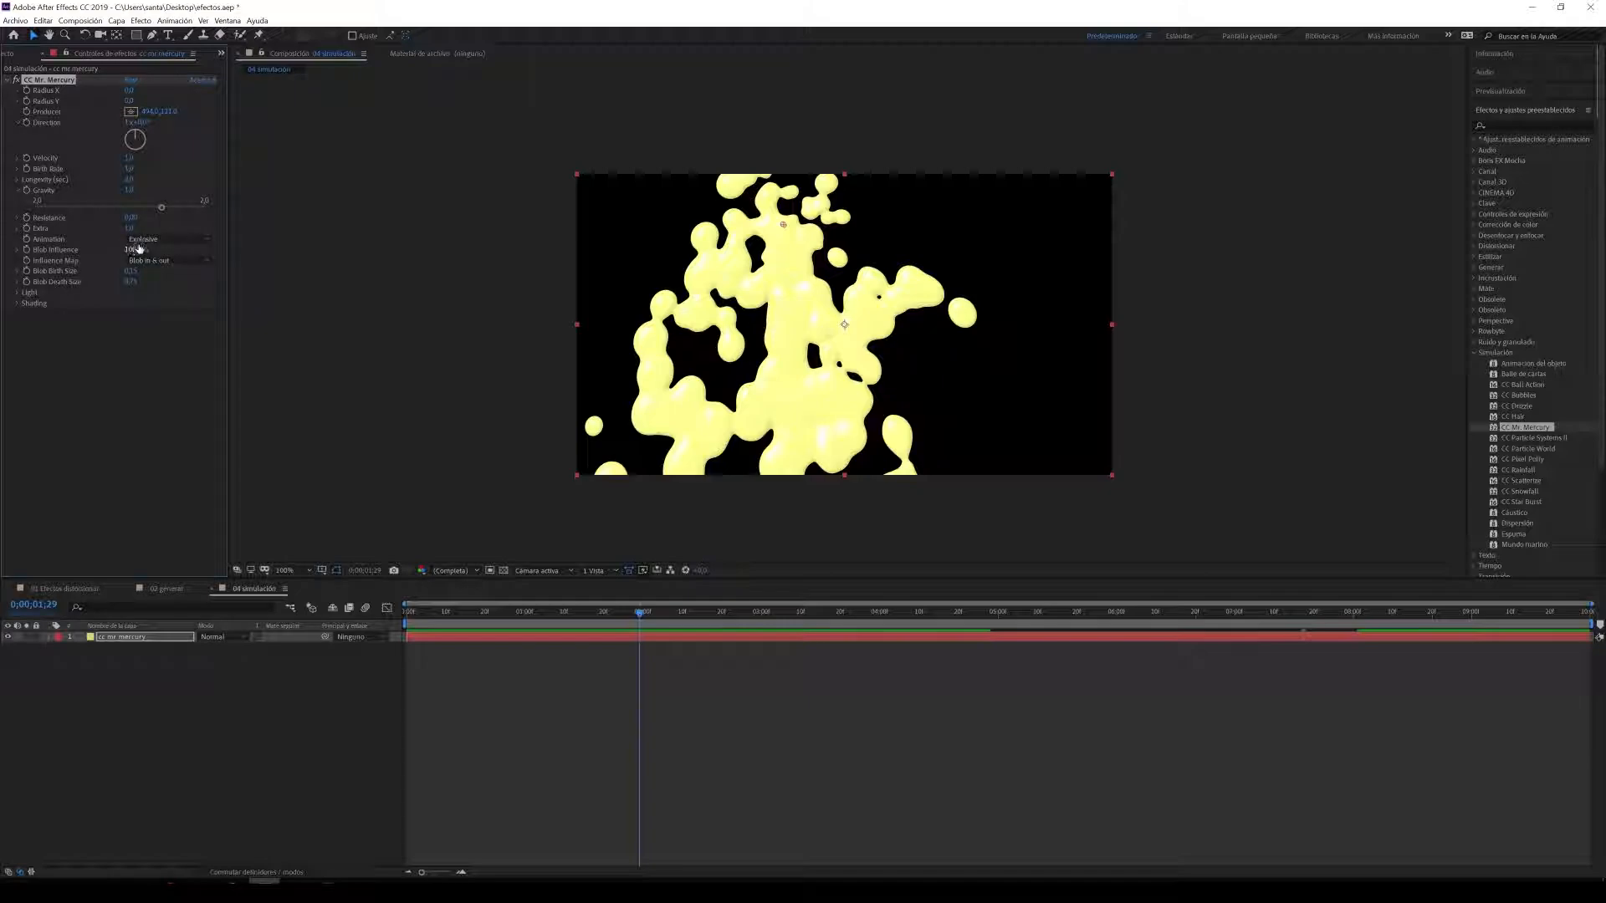
pyautogui.moveTo(782, 226); pyautogui.dragTo(832, 296)
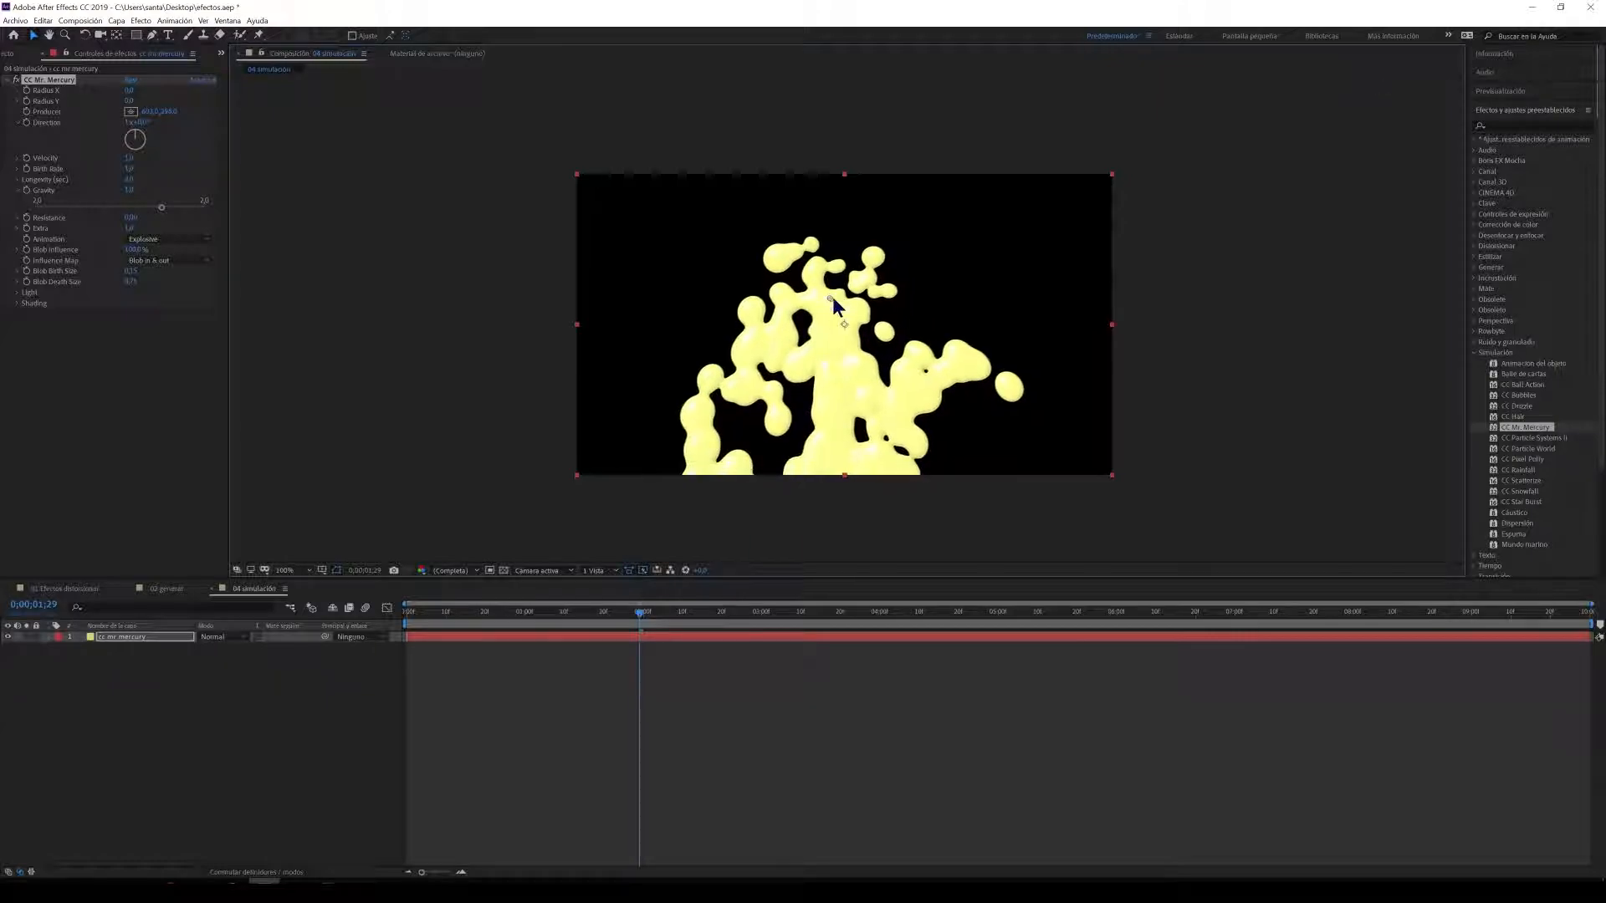
pyautogui.click(167, 239)
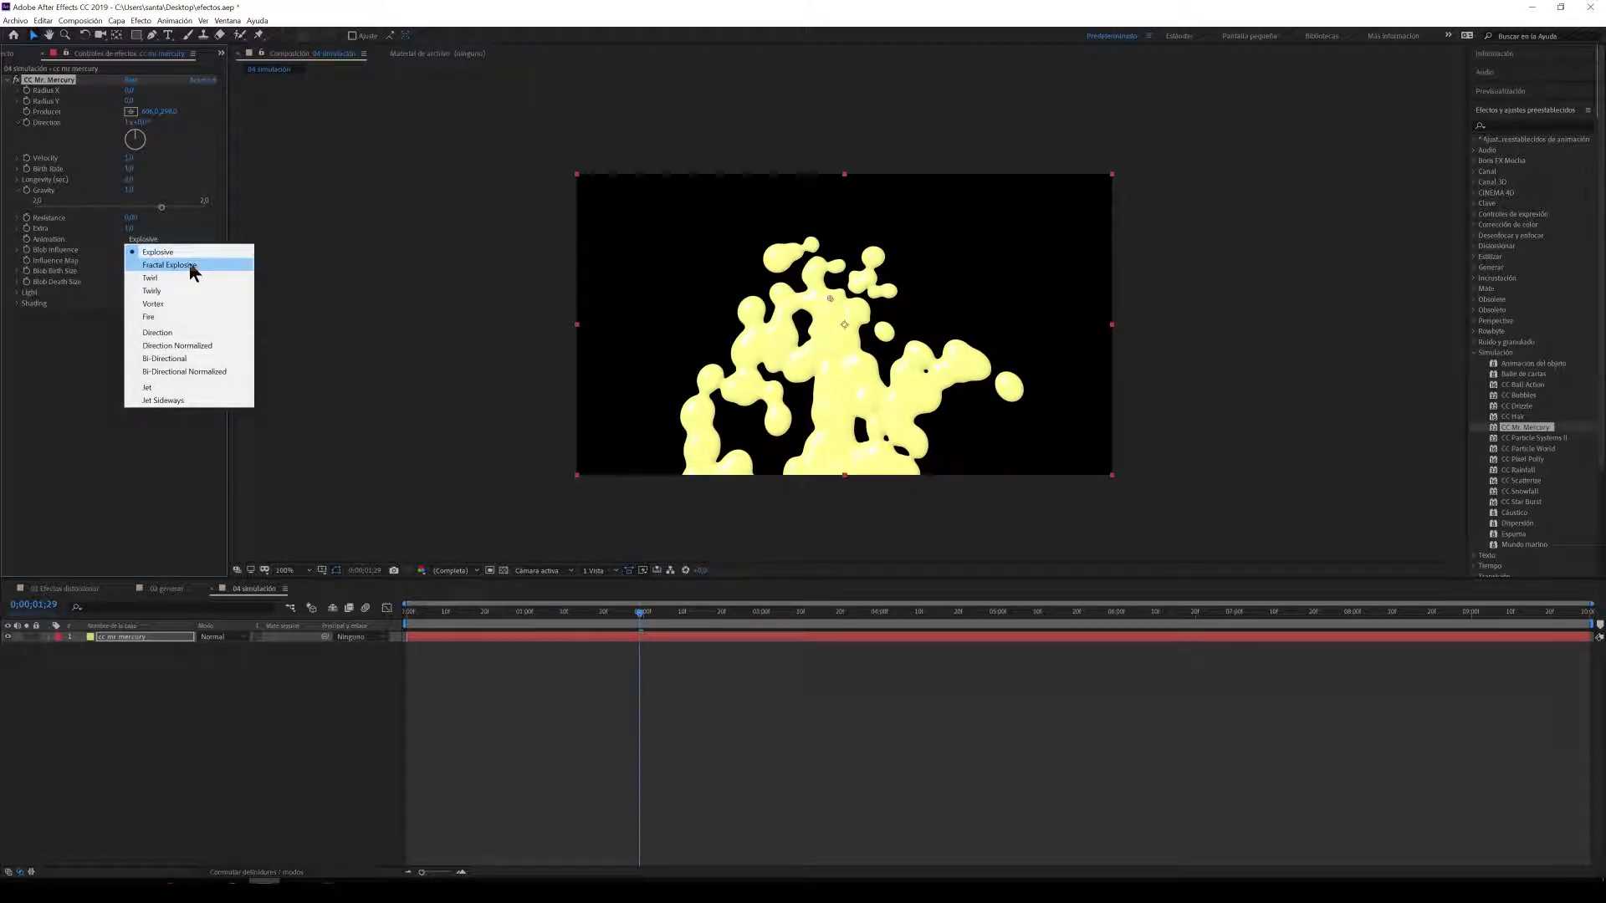
pyautogui.click(189, 262)
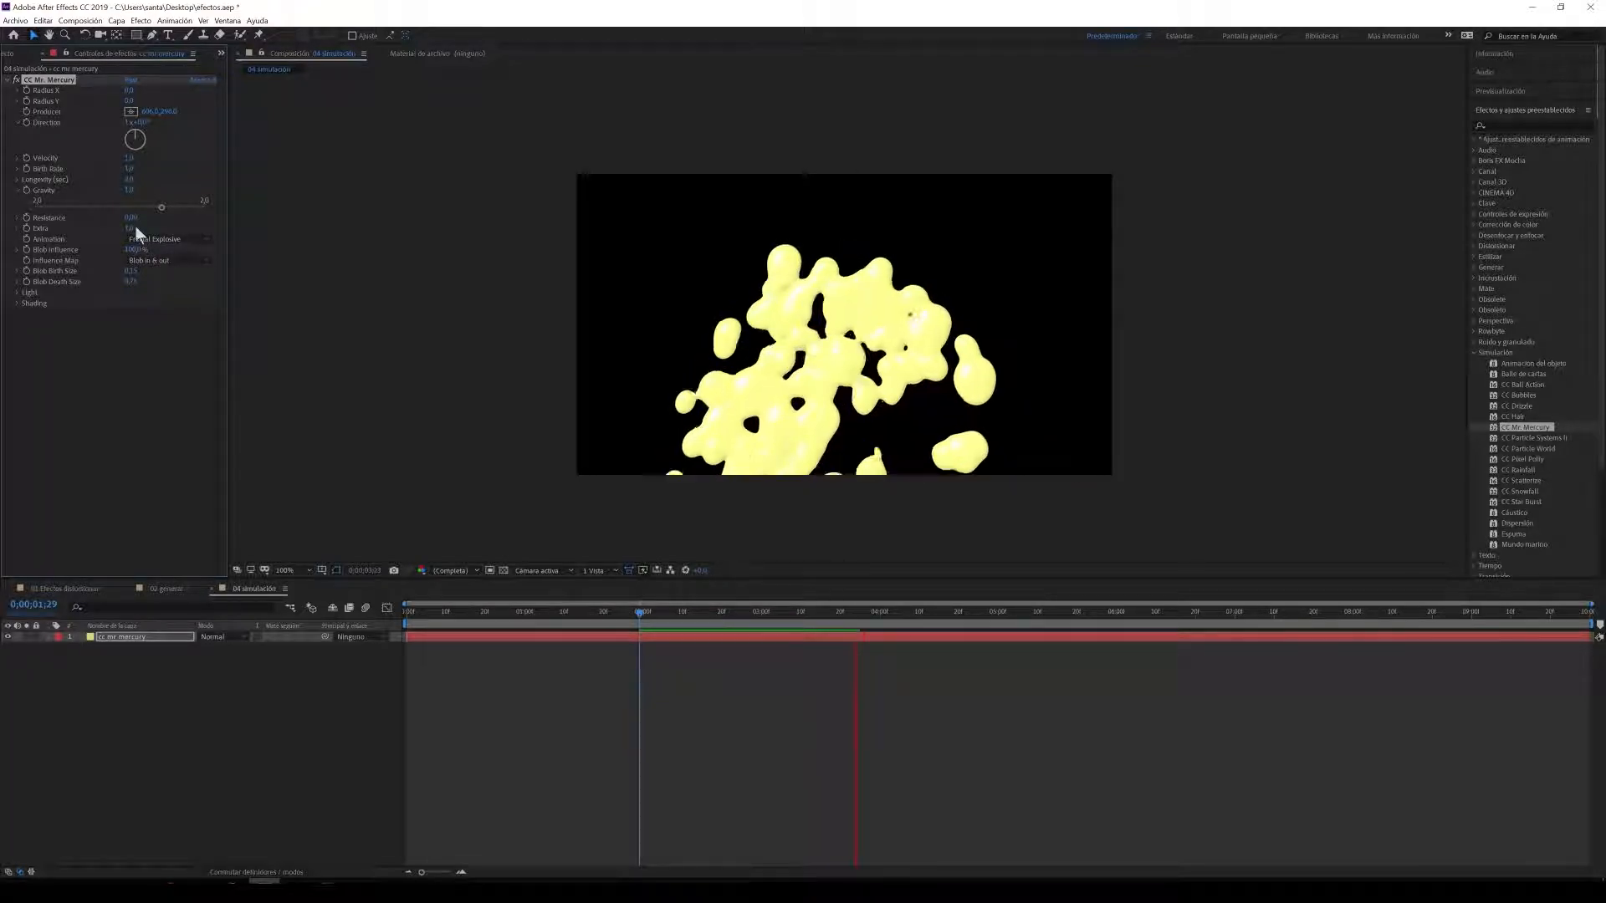
# Step: Try the Twirl and Twirly Animation types and preview each of them
pyautogui.click(168, 239)
pyautogui.click(189, 278)
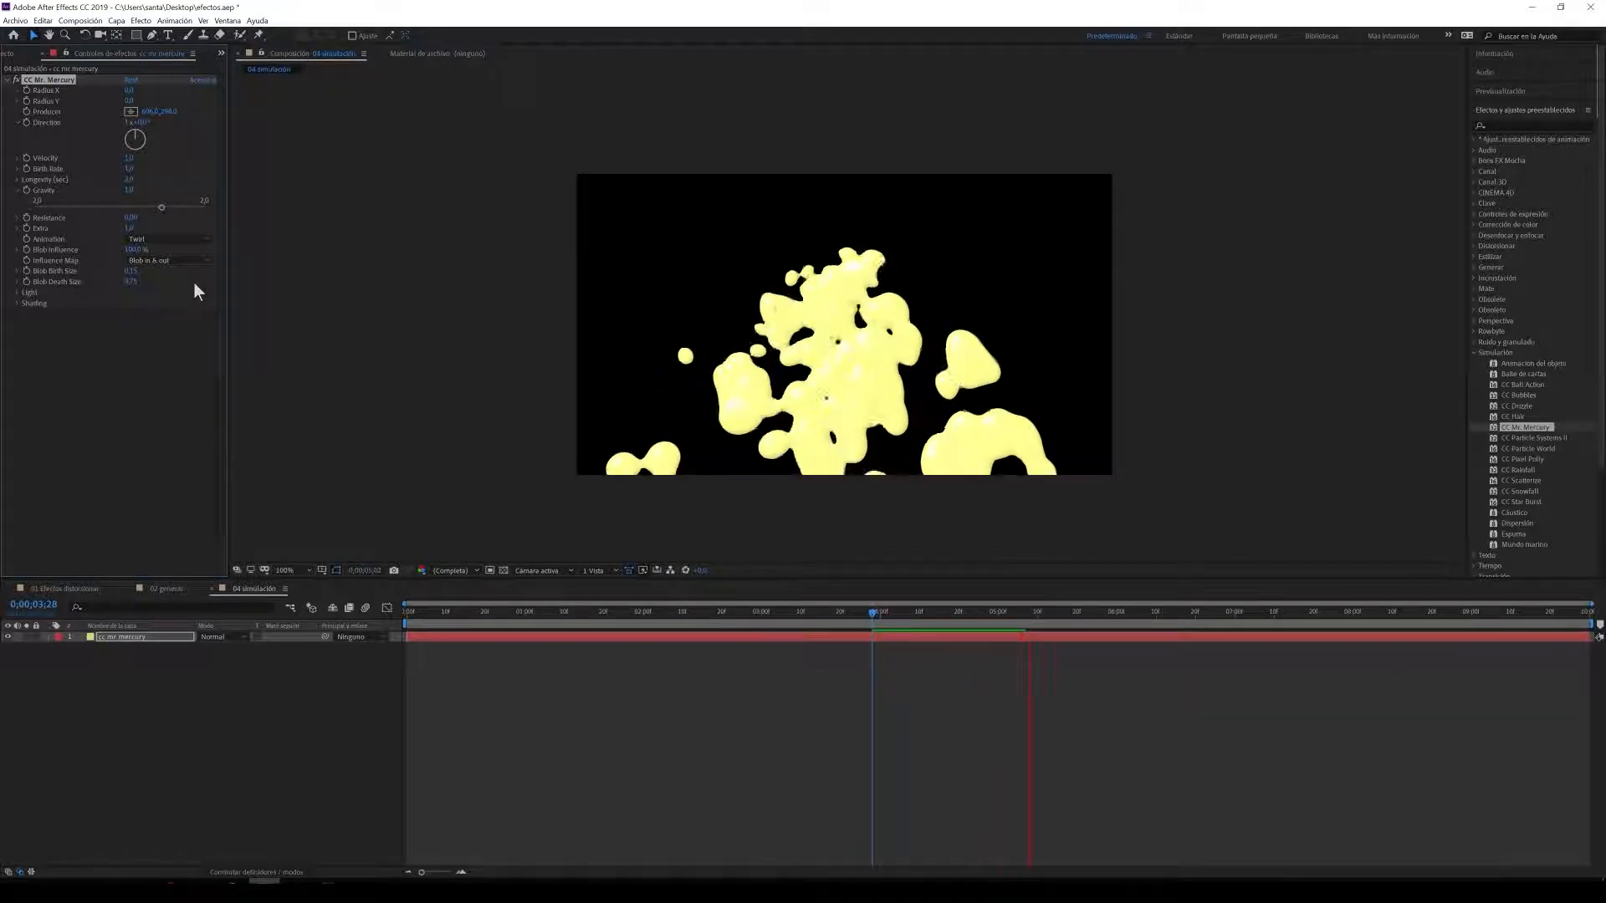
pyautogui.click(172, 239)
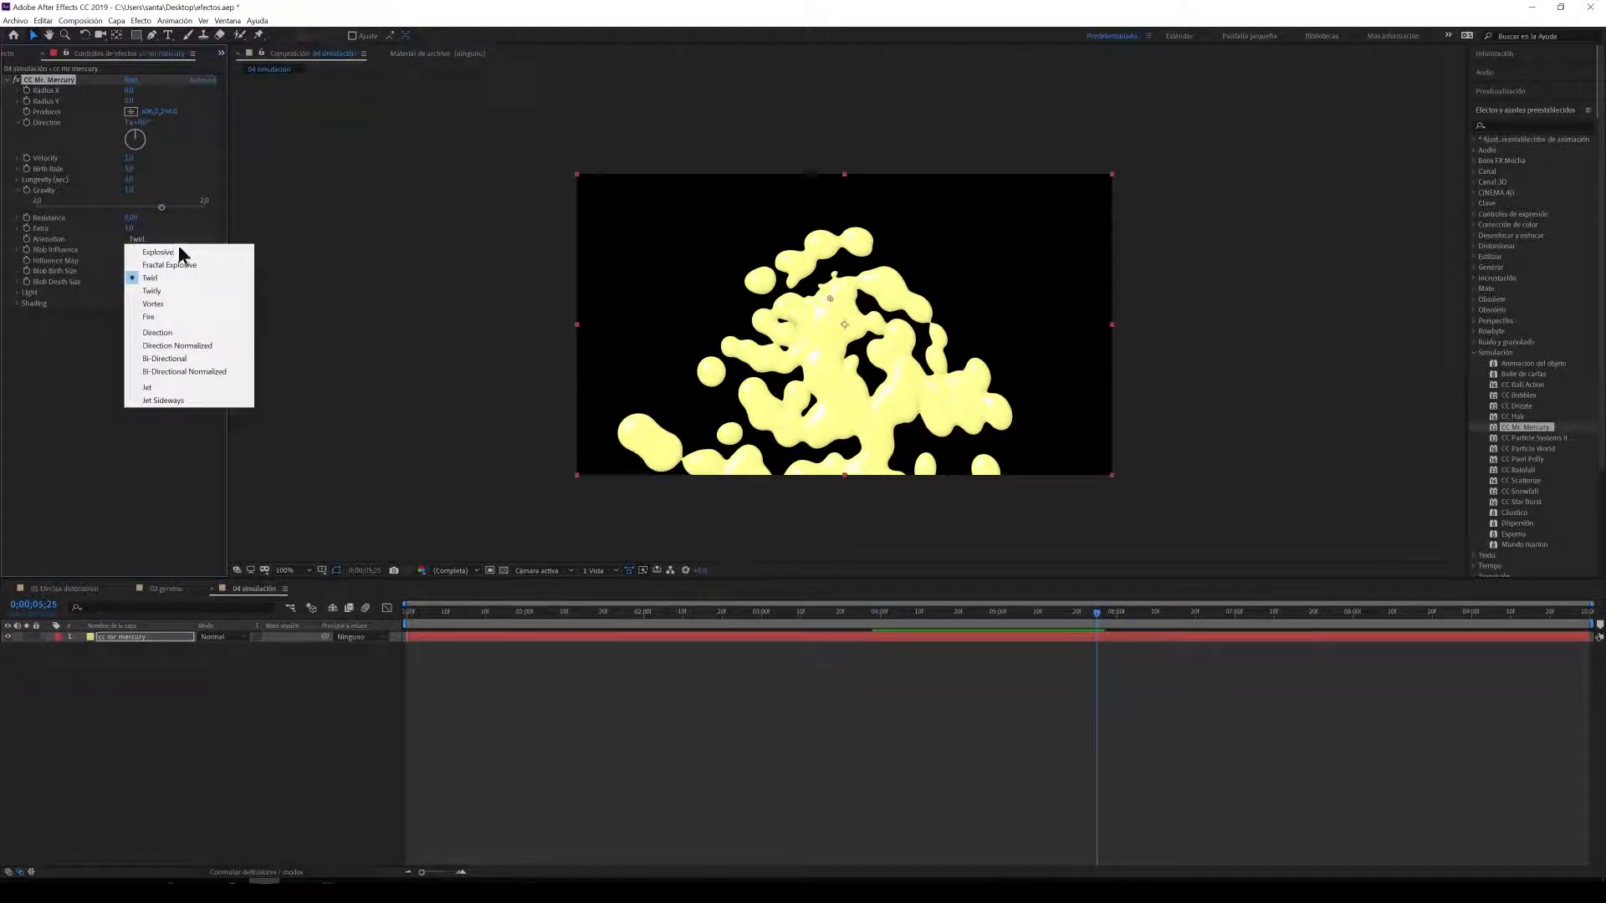
pyautogui.click(186, 291)
pyautogui.press('space')
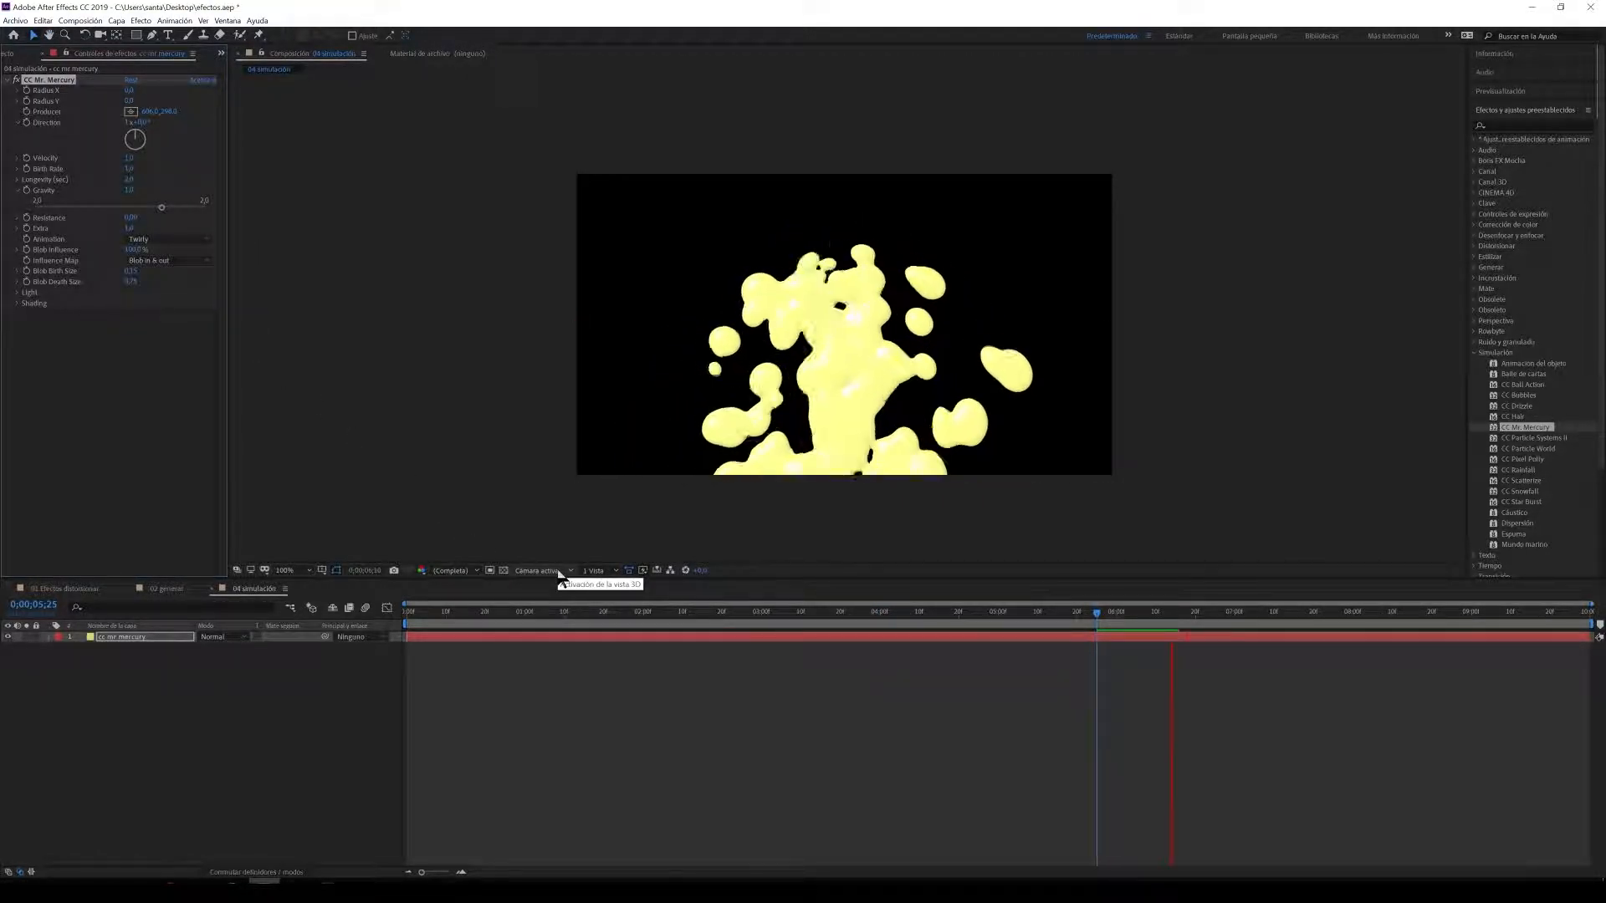
# Step: Set the Animation type to Vortex and preview it from about 0;00;01;22
pyautogui.click(170, 242)
pyautogui.click(186, 304)
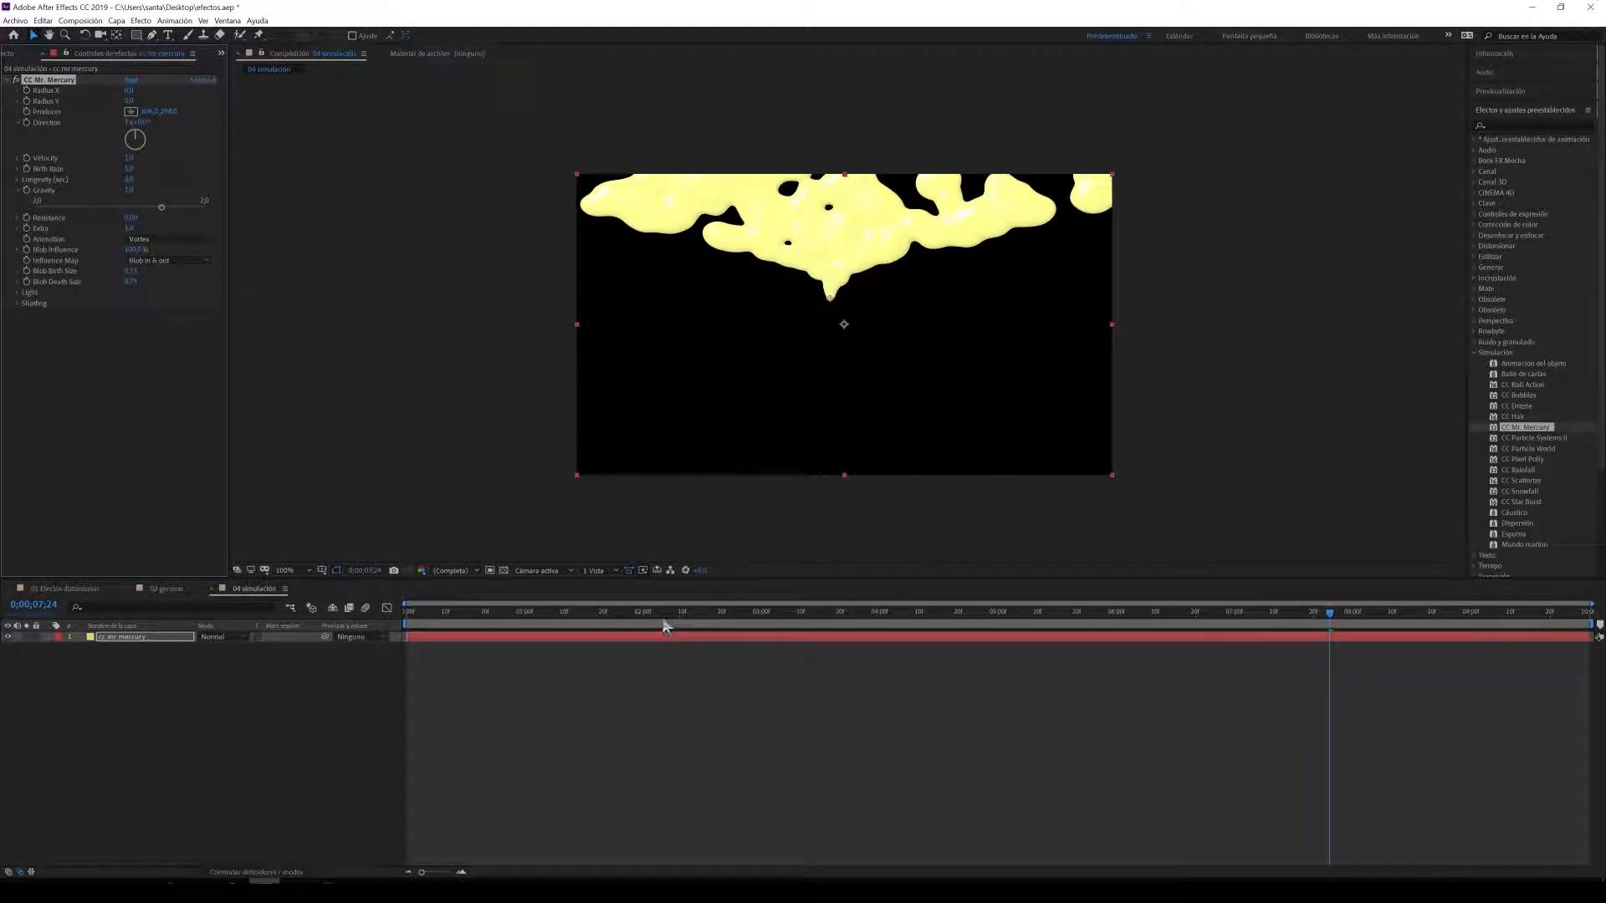
pyautogui.click(611, 620)
pyautogui.press('space')
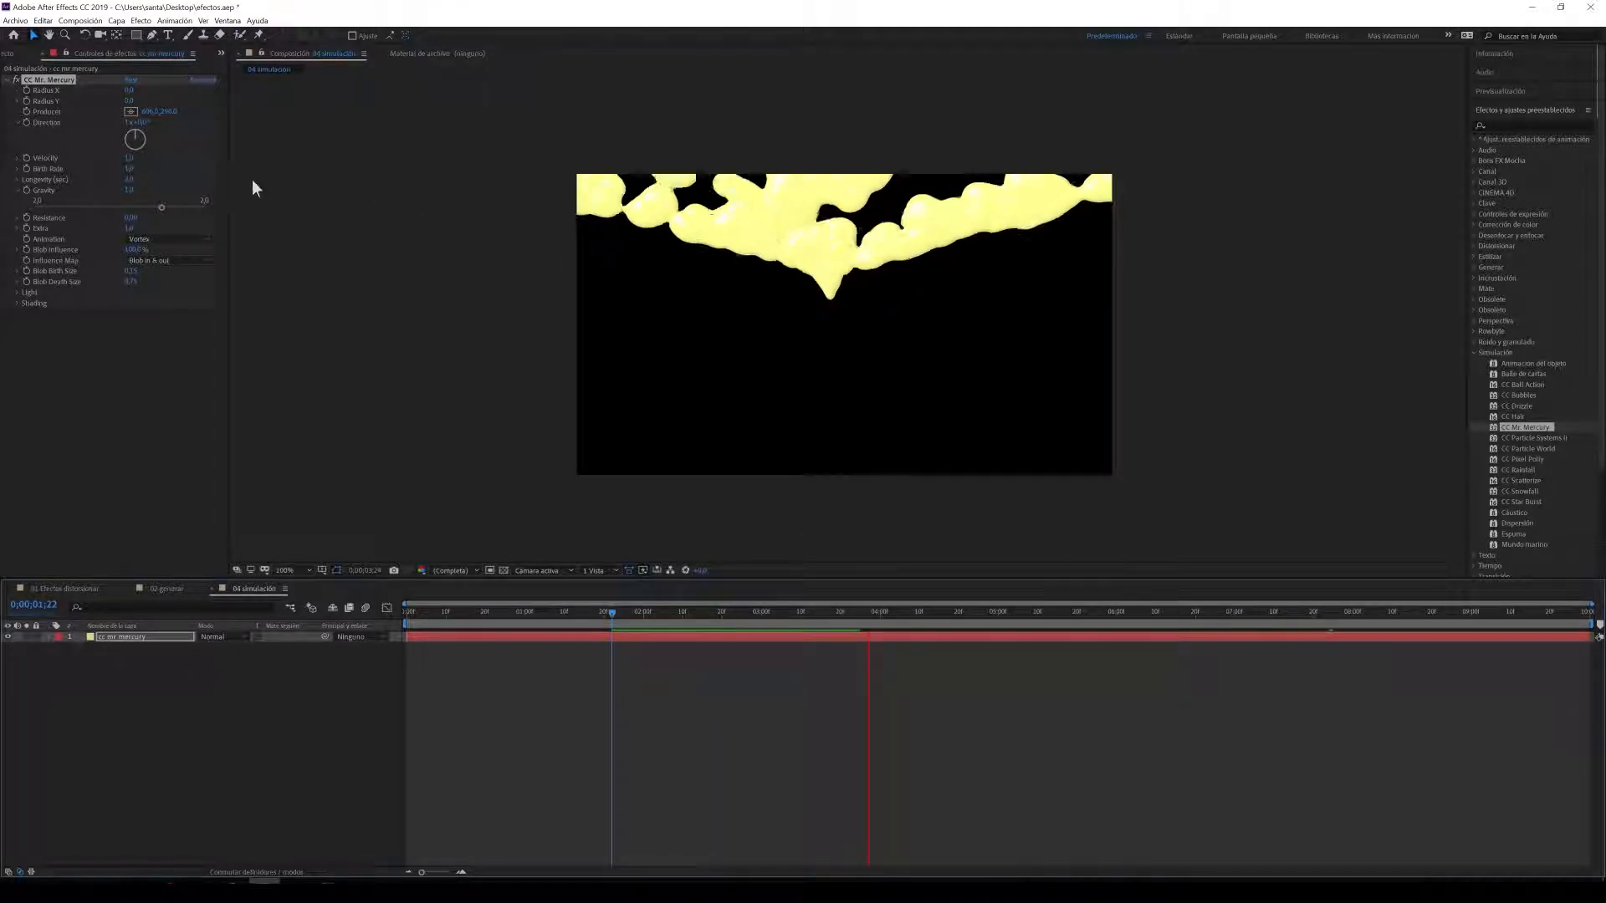
# Step: Set the Animation type to Fire, move the producer point down toward the frame's lower edge, and preview from about 0;00;01;10
pyautogui.click(173, 238)
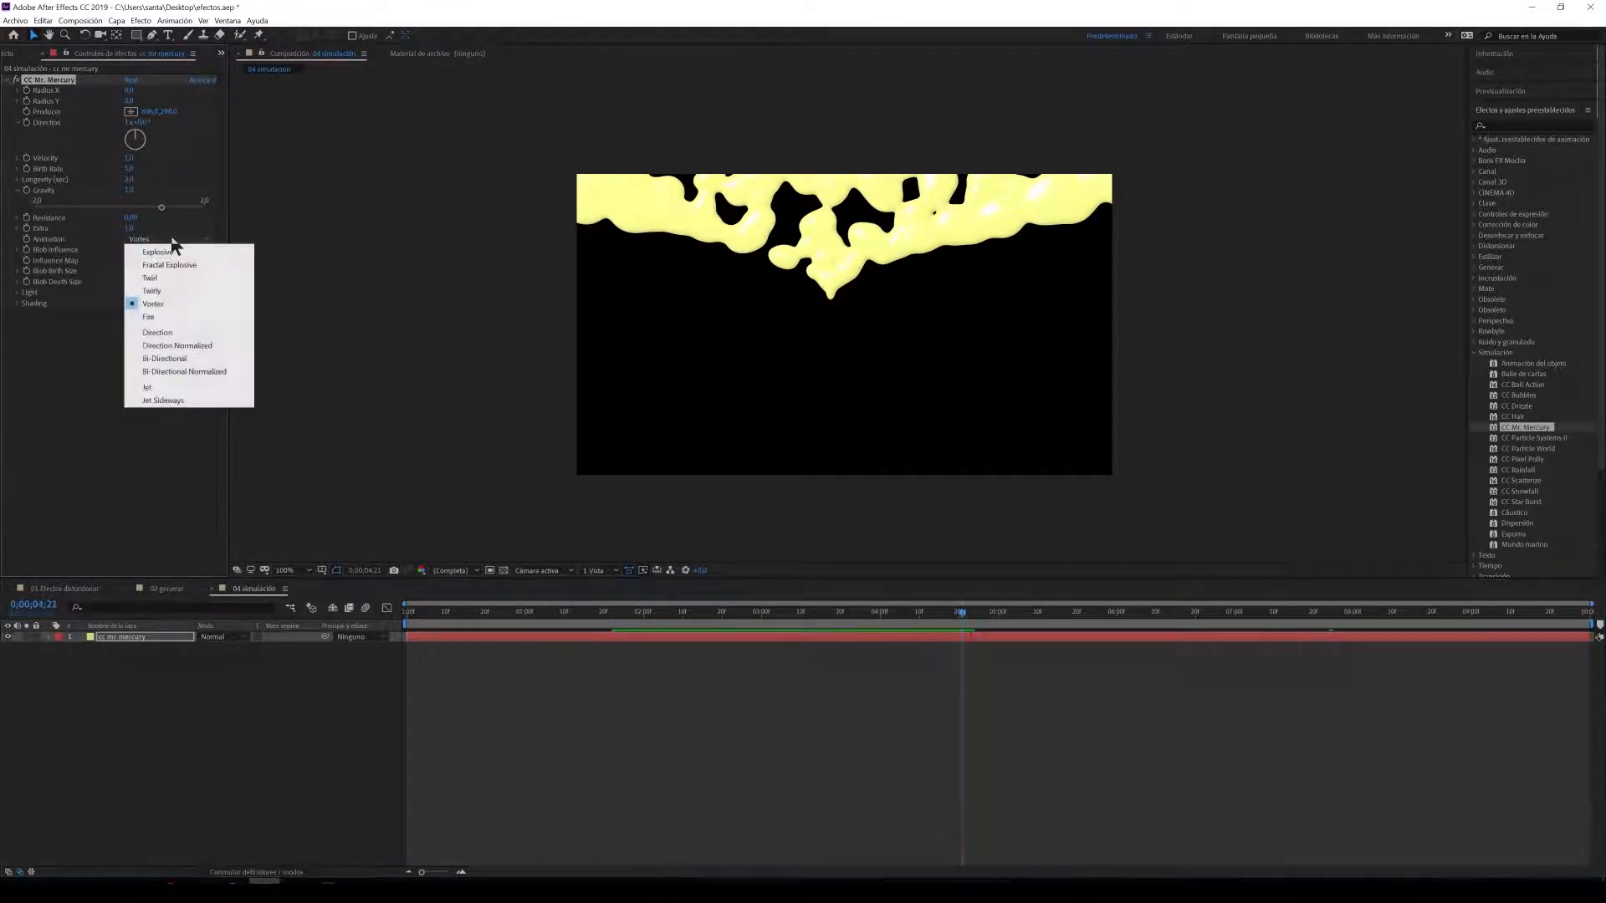
pyautogui.click(182, 318)
pyautogui.moveTo(607, 627); pyautogui.dragTo(566, 633)
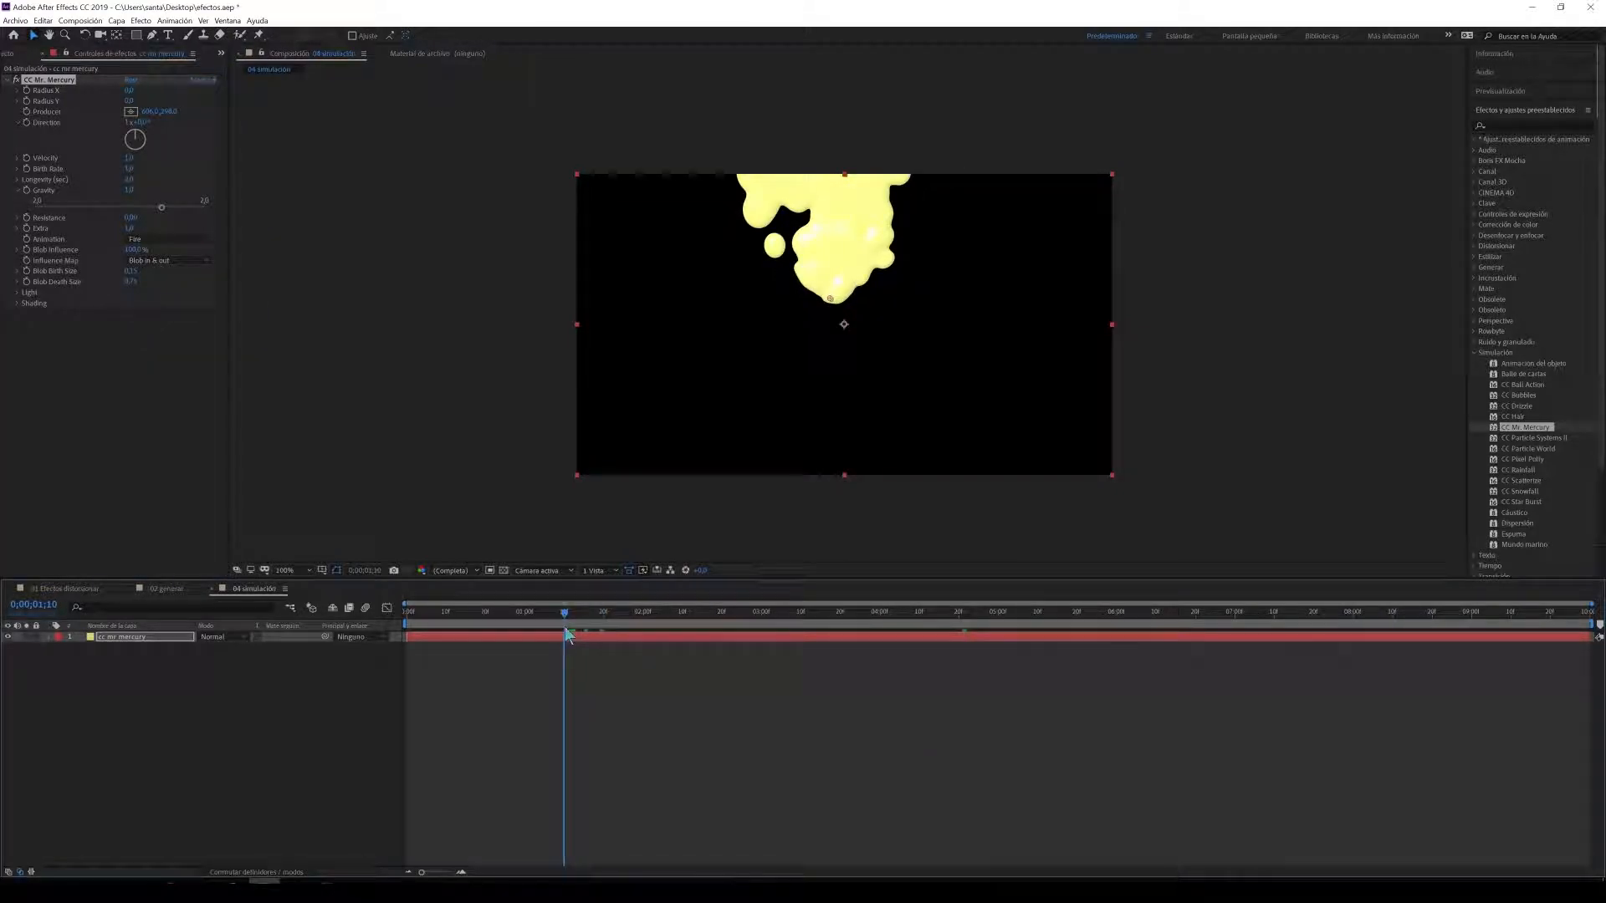
pyautogui.moveTo(842, 303); pyautogui.dragTo(807, 414)
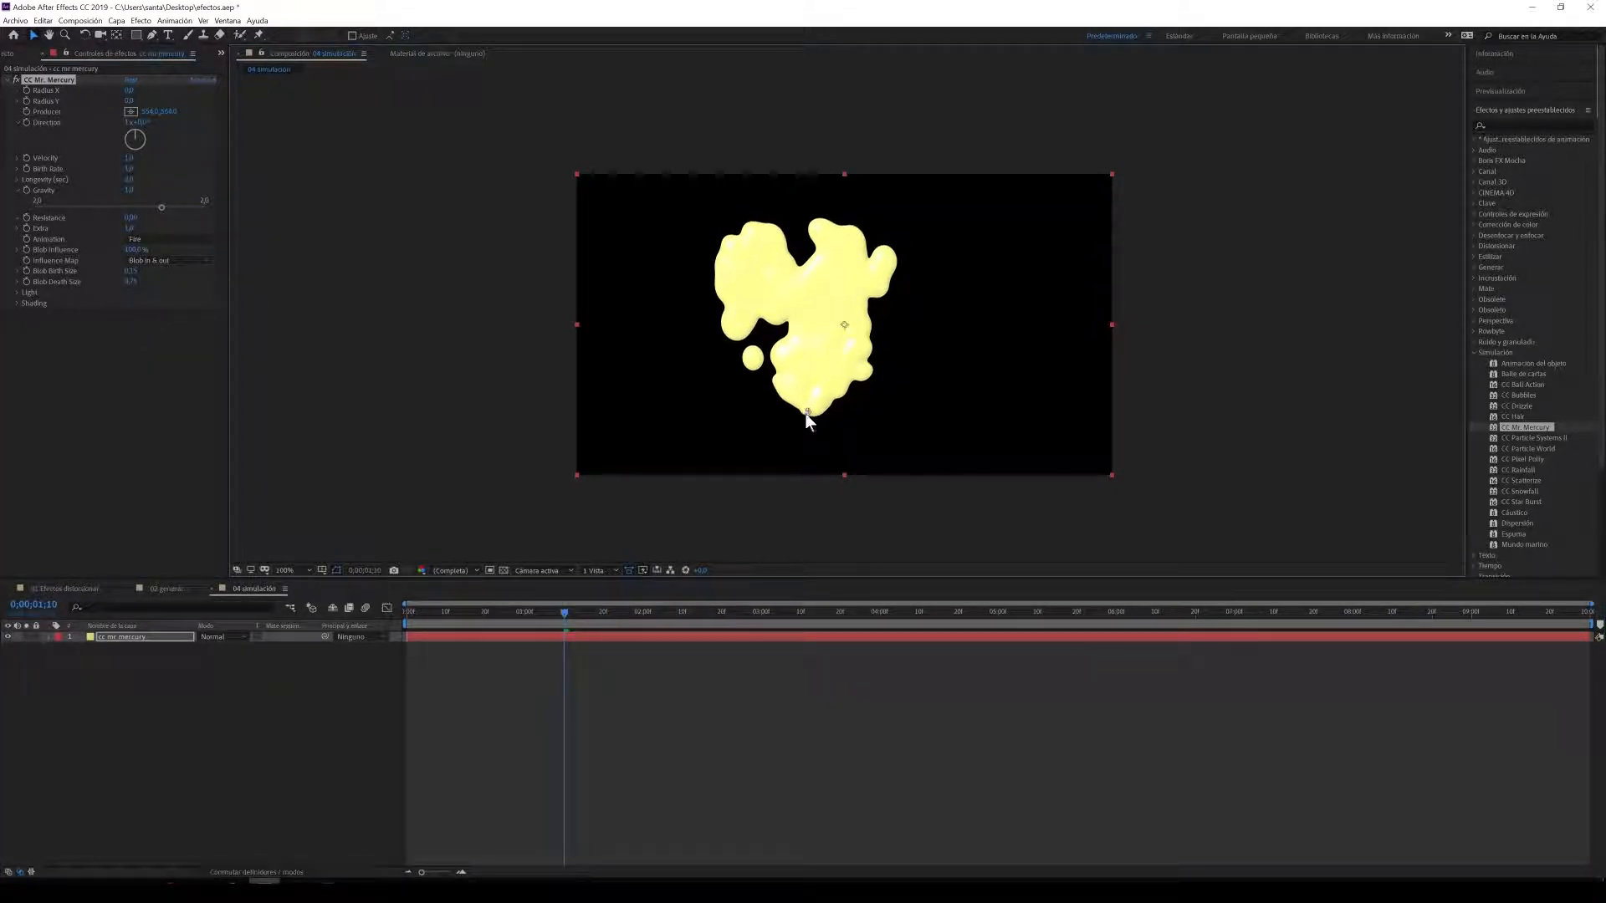
pyautogui.press('space')
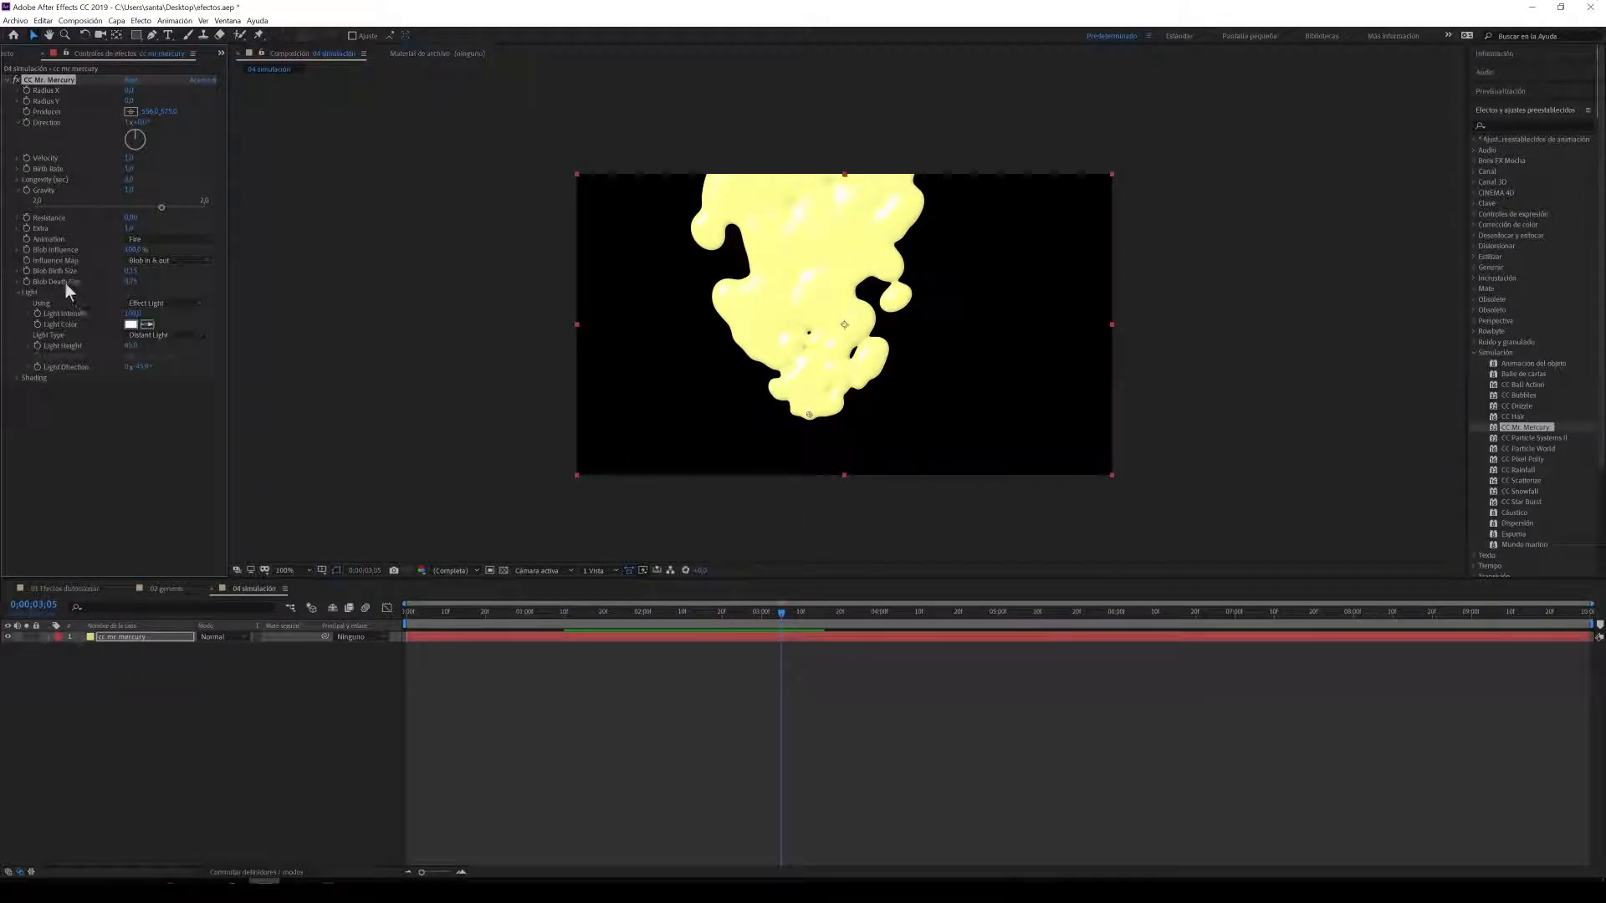
# Step: Lower the effect's Light Intensity to 0 and change the cc mr mercury solid's color to orange
pyautogui.moveTo(132, 315); pyautogui.dragTo(48, 319)
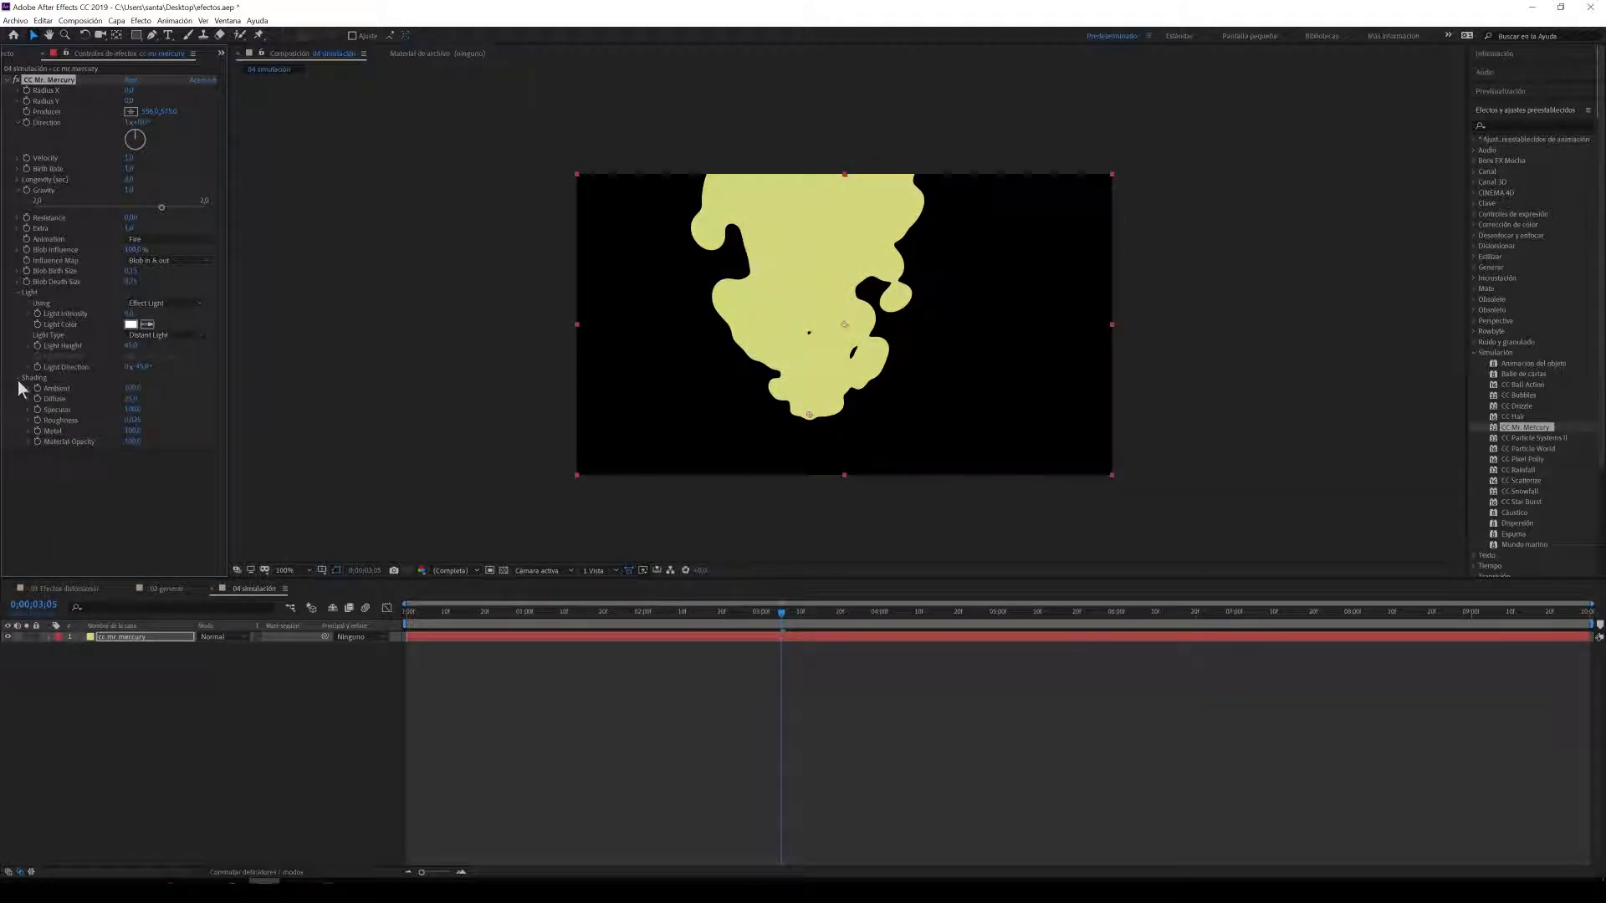
pyautogui.click(140, 639)
pyautogui.hotkey('ctrl', 'y')
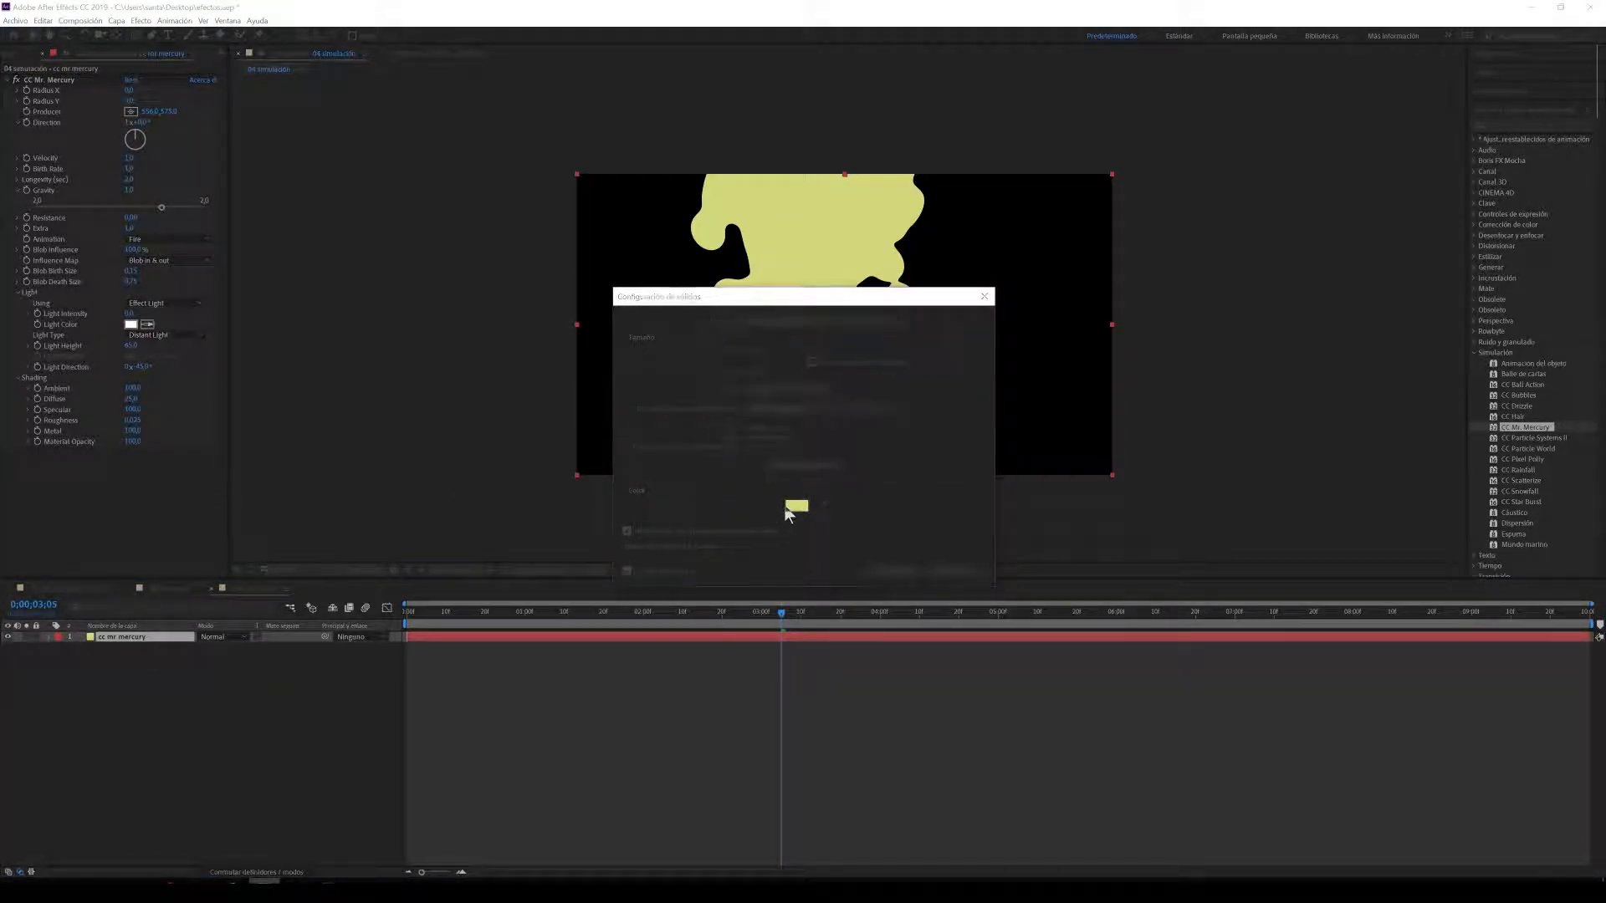
pyautogui.click(794, 506)
pyautogui.click(1088, 451)
pyautogui.moveTo(1018, 399); pyautogui.dragTo(1076, 297)
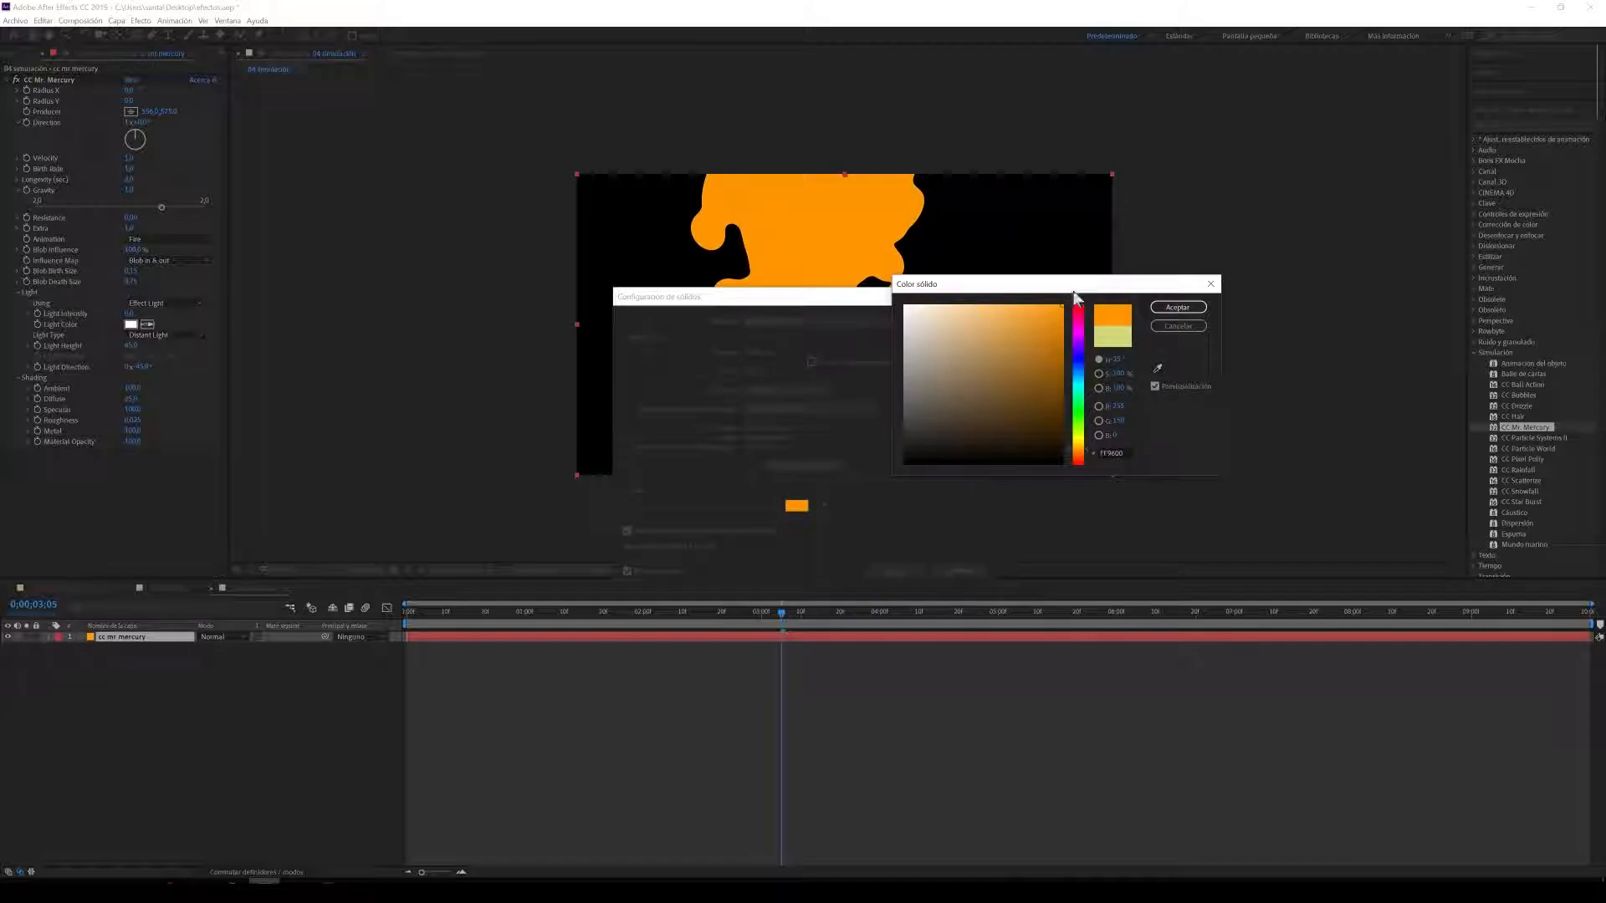
pyautogui.click(1173, 309)
pyautogui.click(888, 571)
# Step: Preview a minimal Blob Birth Size, and make the blobs larger at birth and minimal in Blob Death Size
pyautogui.click(684, 606)
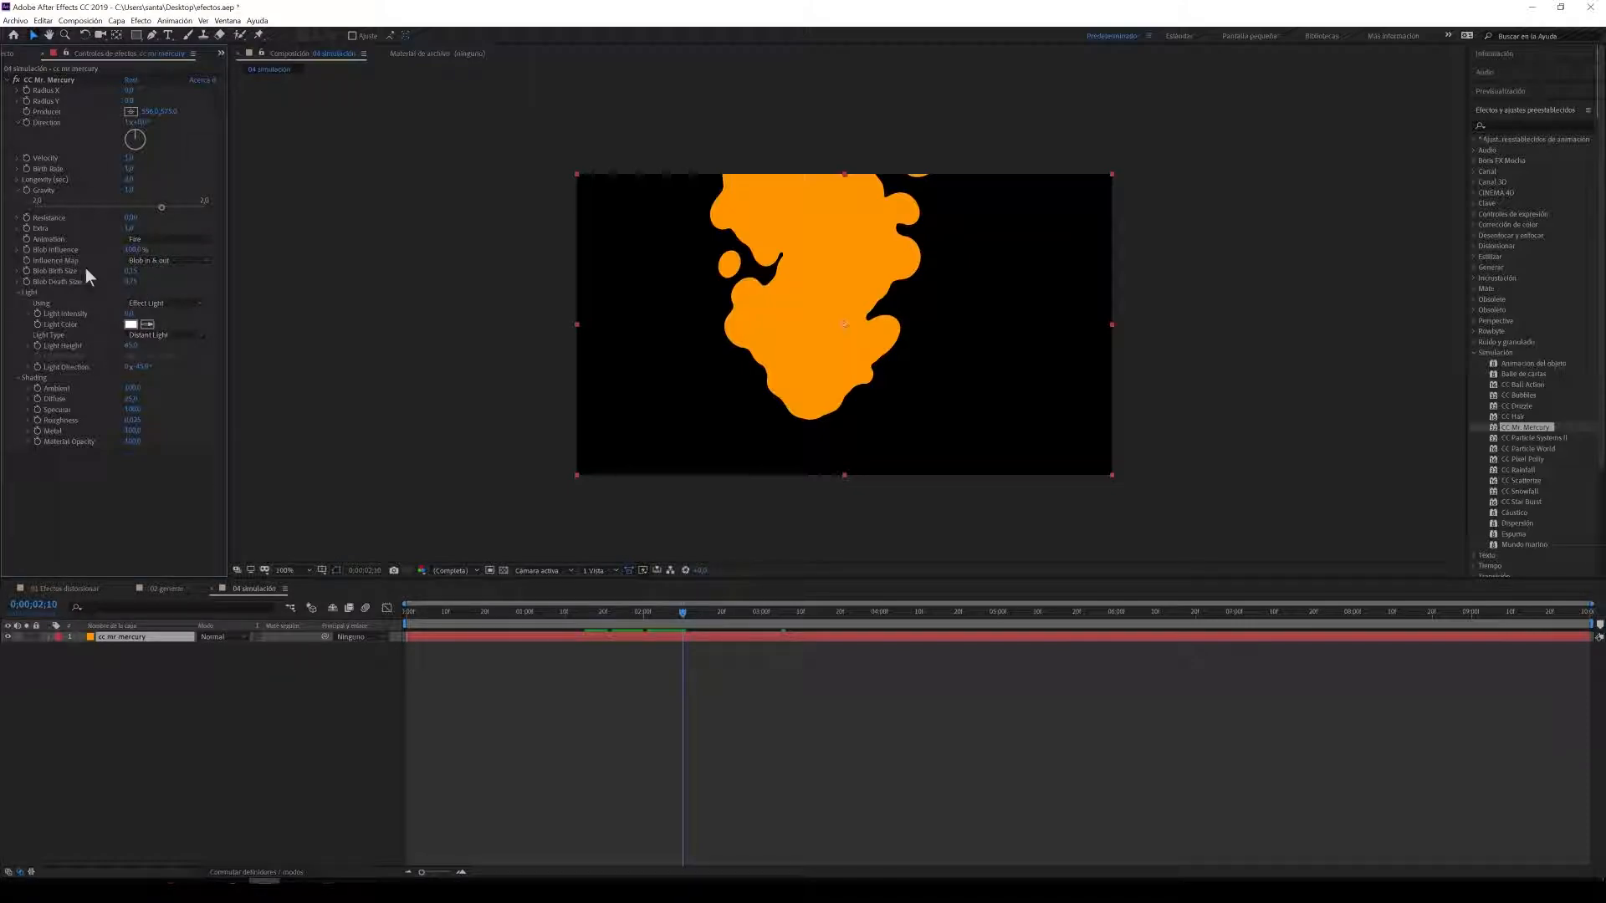
pyautogui.moveTo(132, 271); pyautogui.dragTo(111, 274)
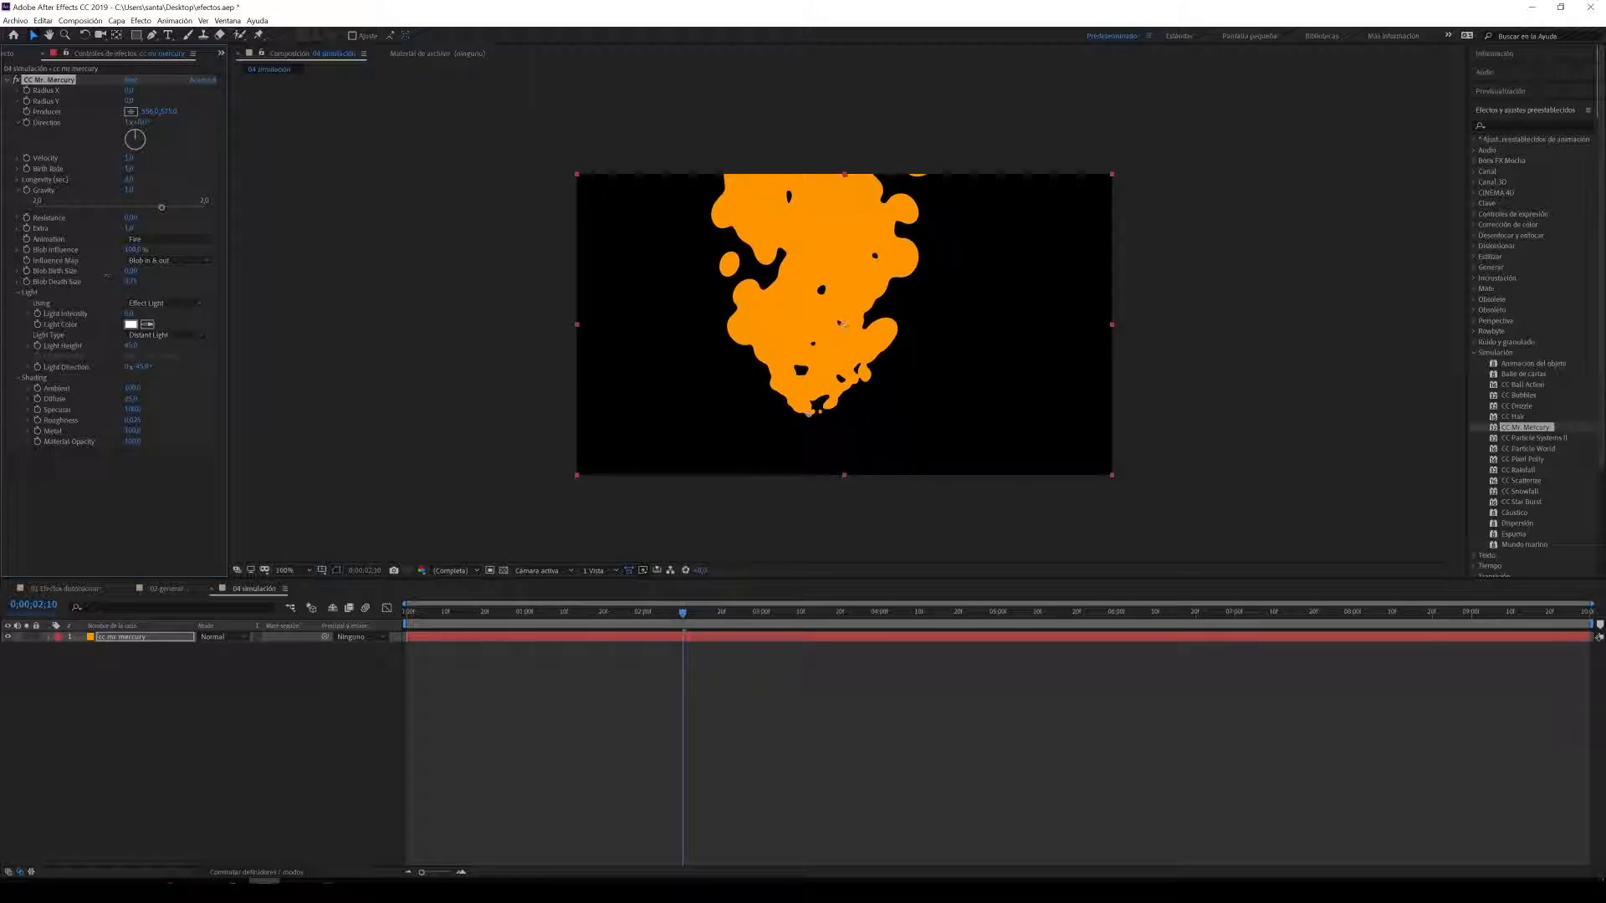
pyautogui.press('space')
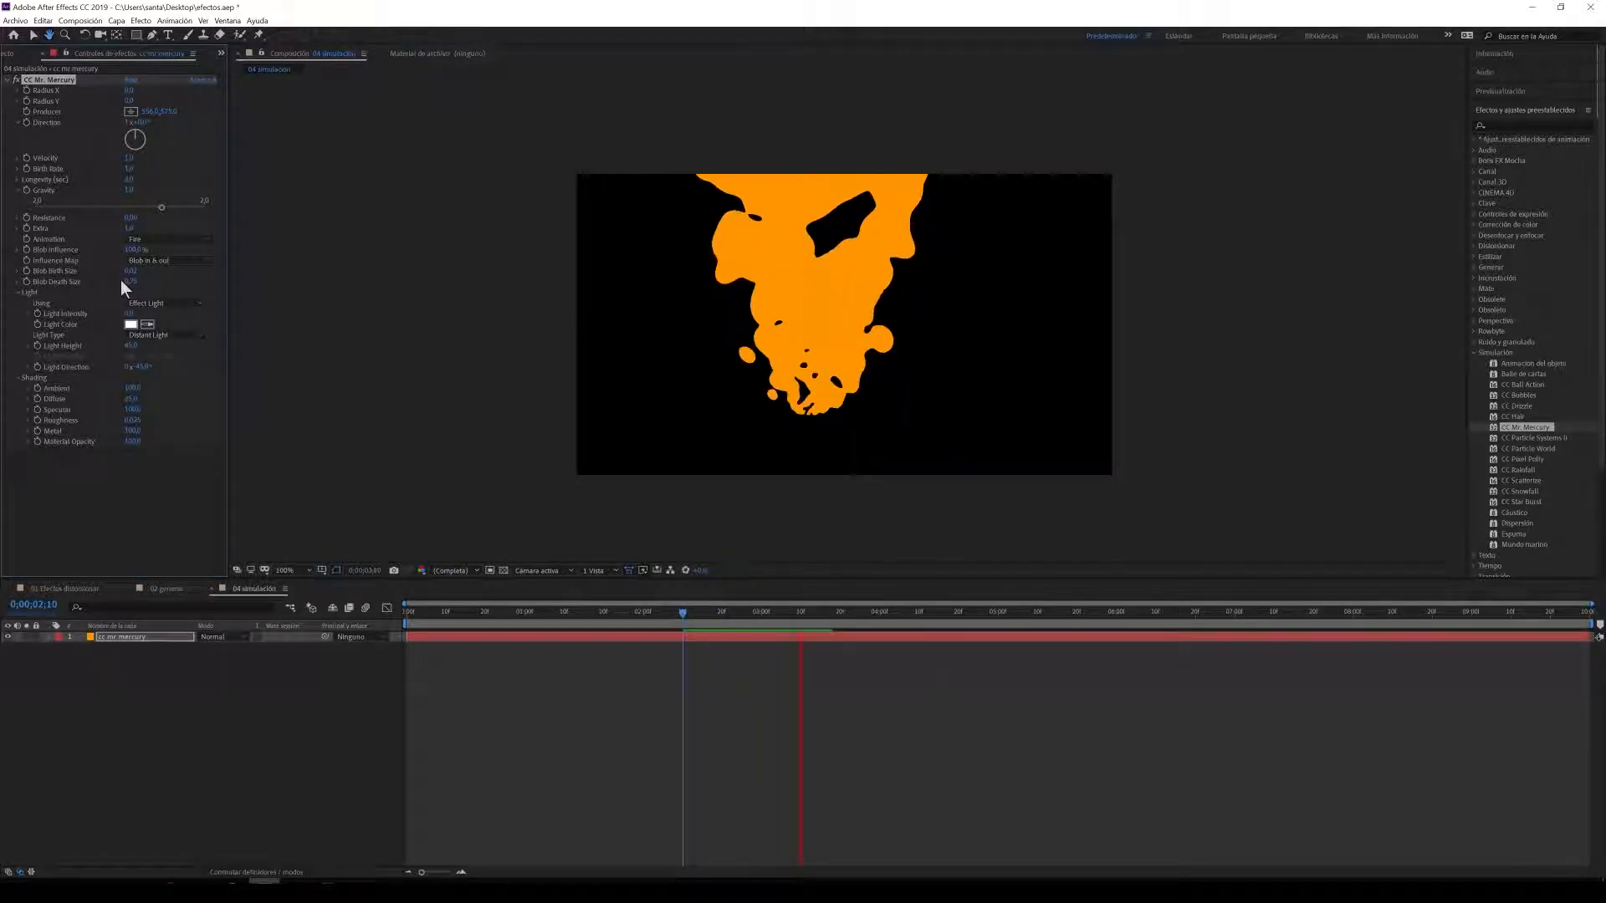
pyautogui.moveTo(136, 285)
pyautogui.mouseDown()
pyautogui.moveTo(84, 284)
pyautogui.moveTo(153, 270)
pyautogui.mouseUp()
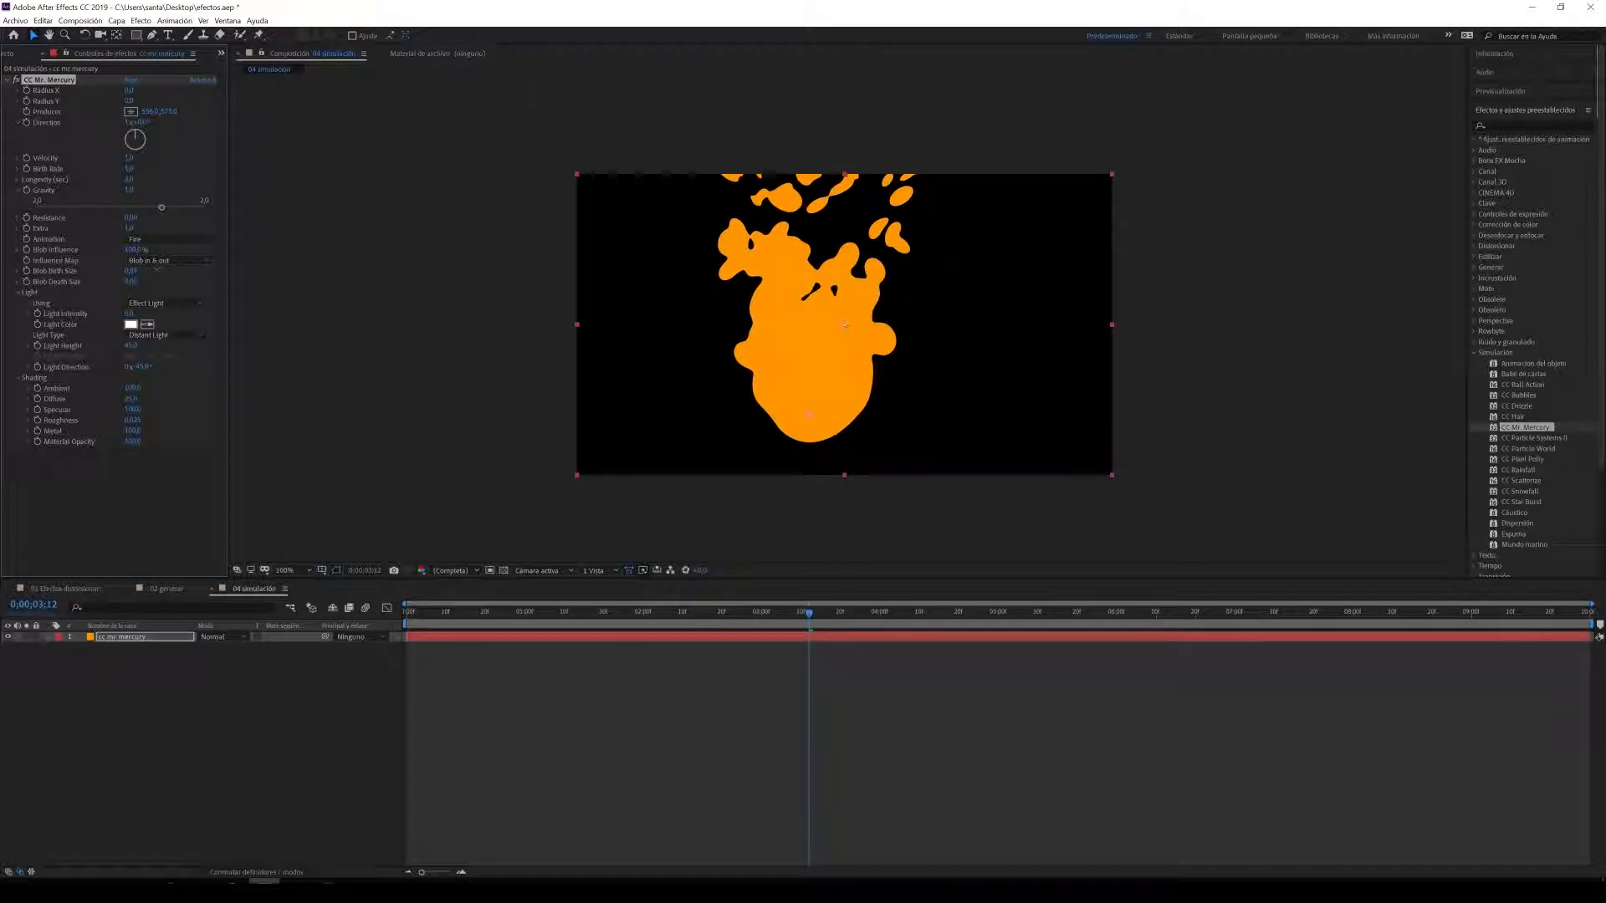
# Step: Preview the flame from 0;00;02;21, and shorten the Longevity so the flame gets shorter
pyautogui.moveTo(781, 615); pyautogui.dragTo(726, 615)
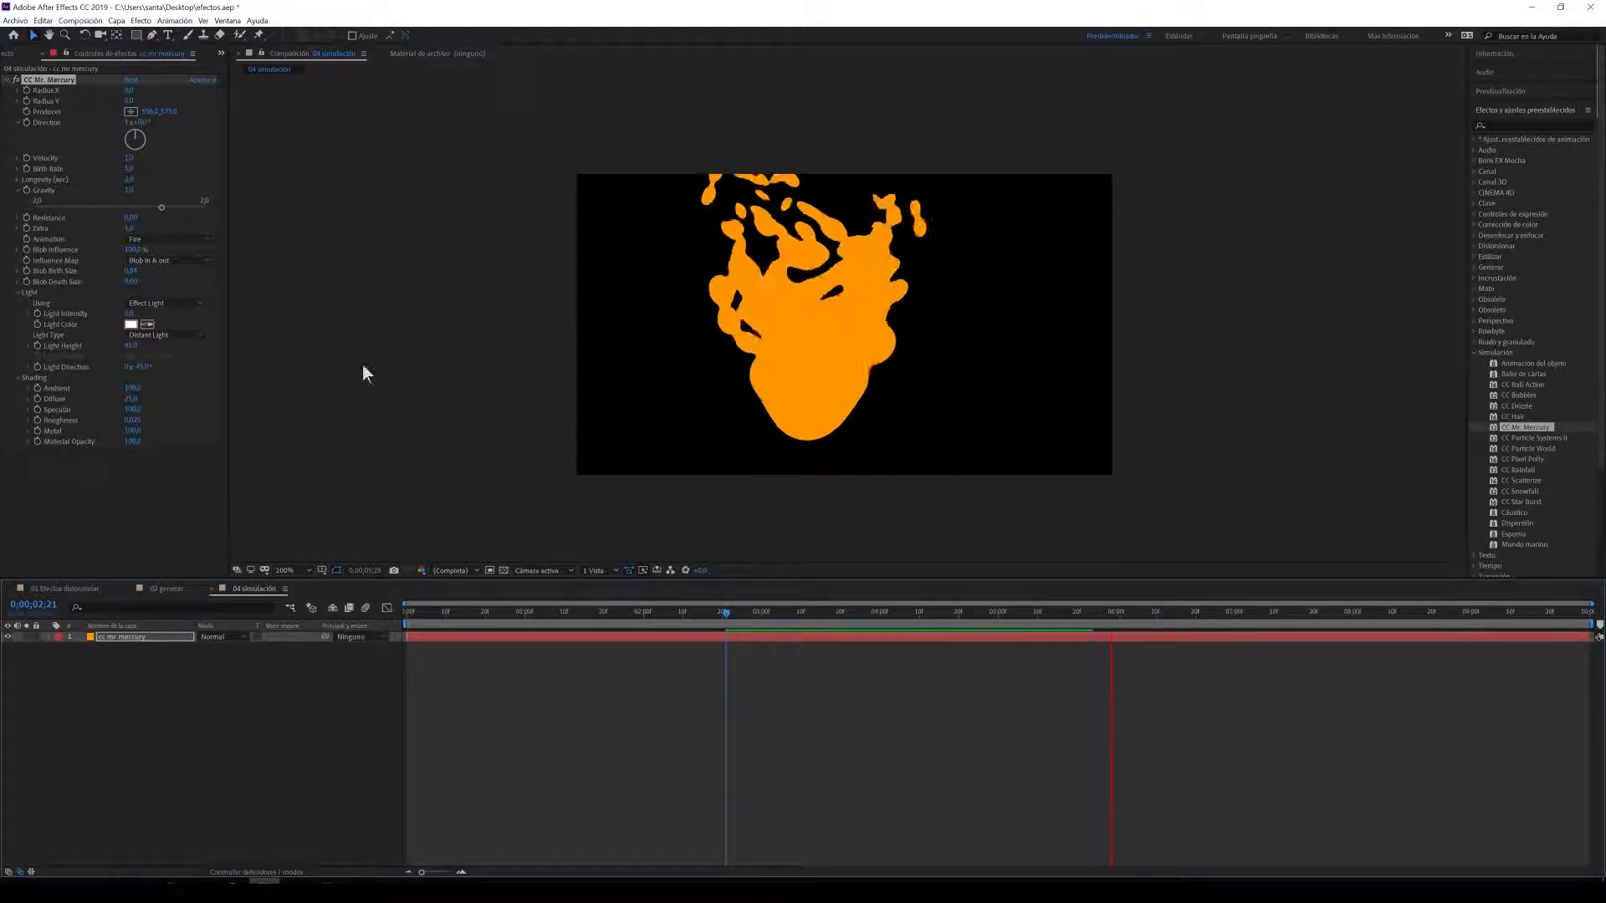
pyautogui.click(15, 179)
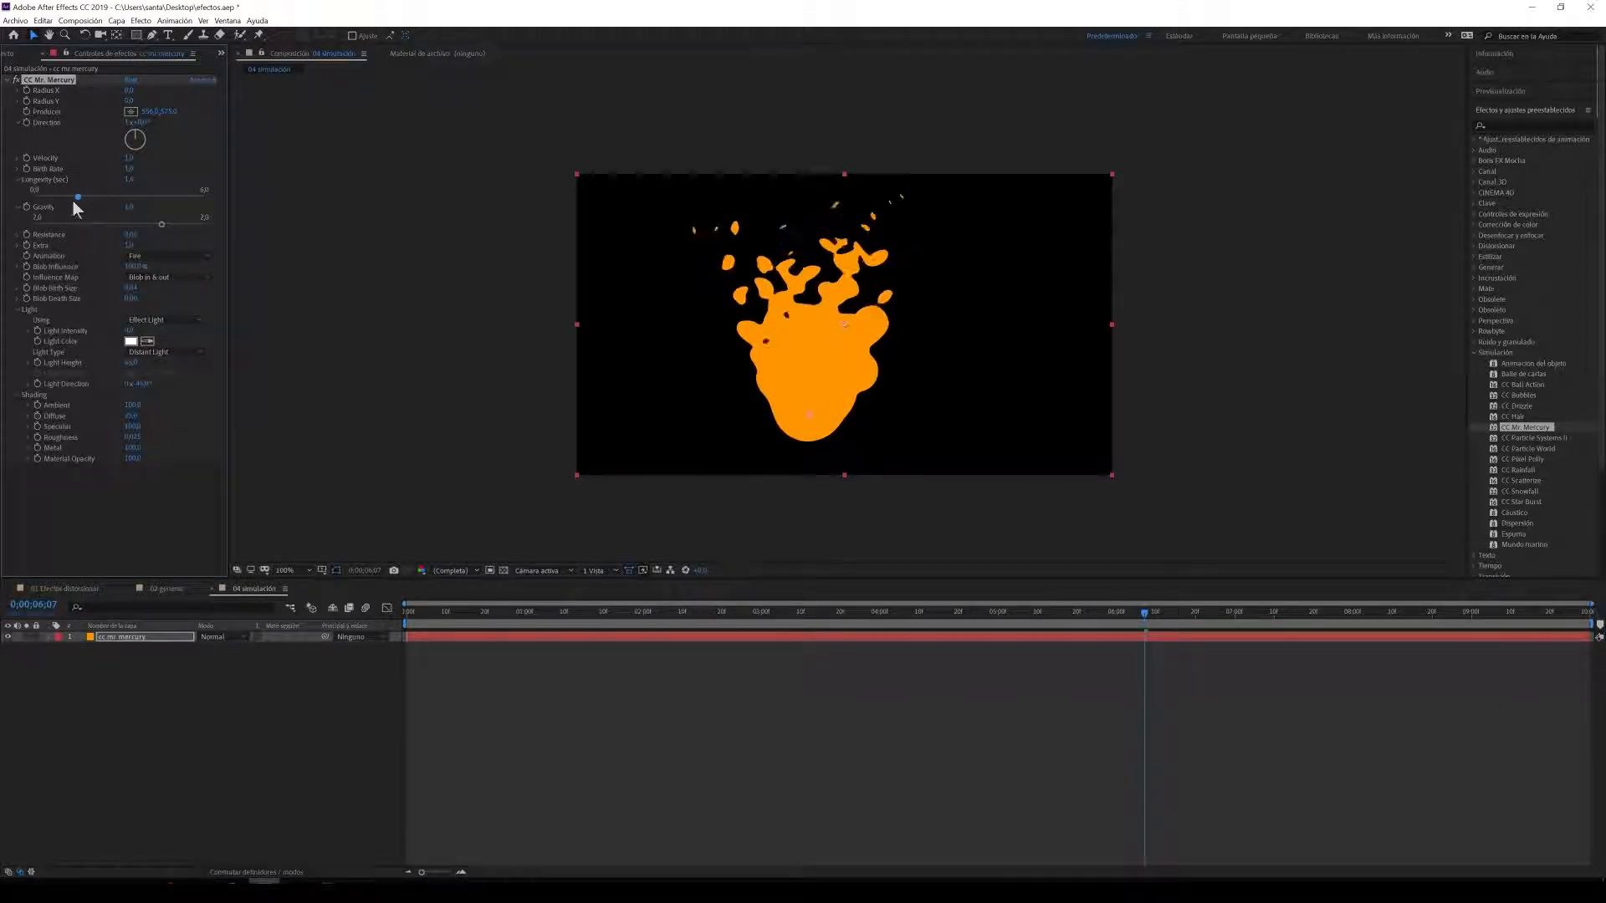
pyautogui.moveTo(74, 200); pyautogui.dragTo(75, 200)
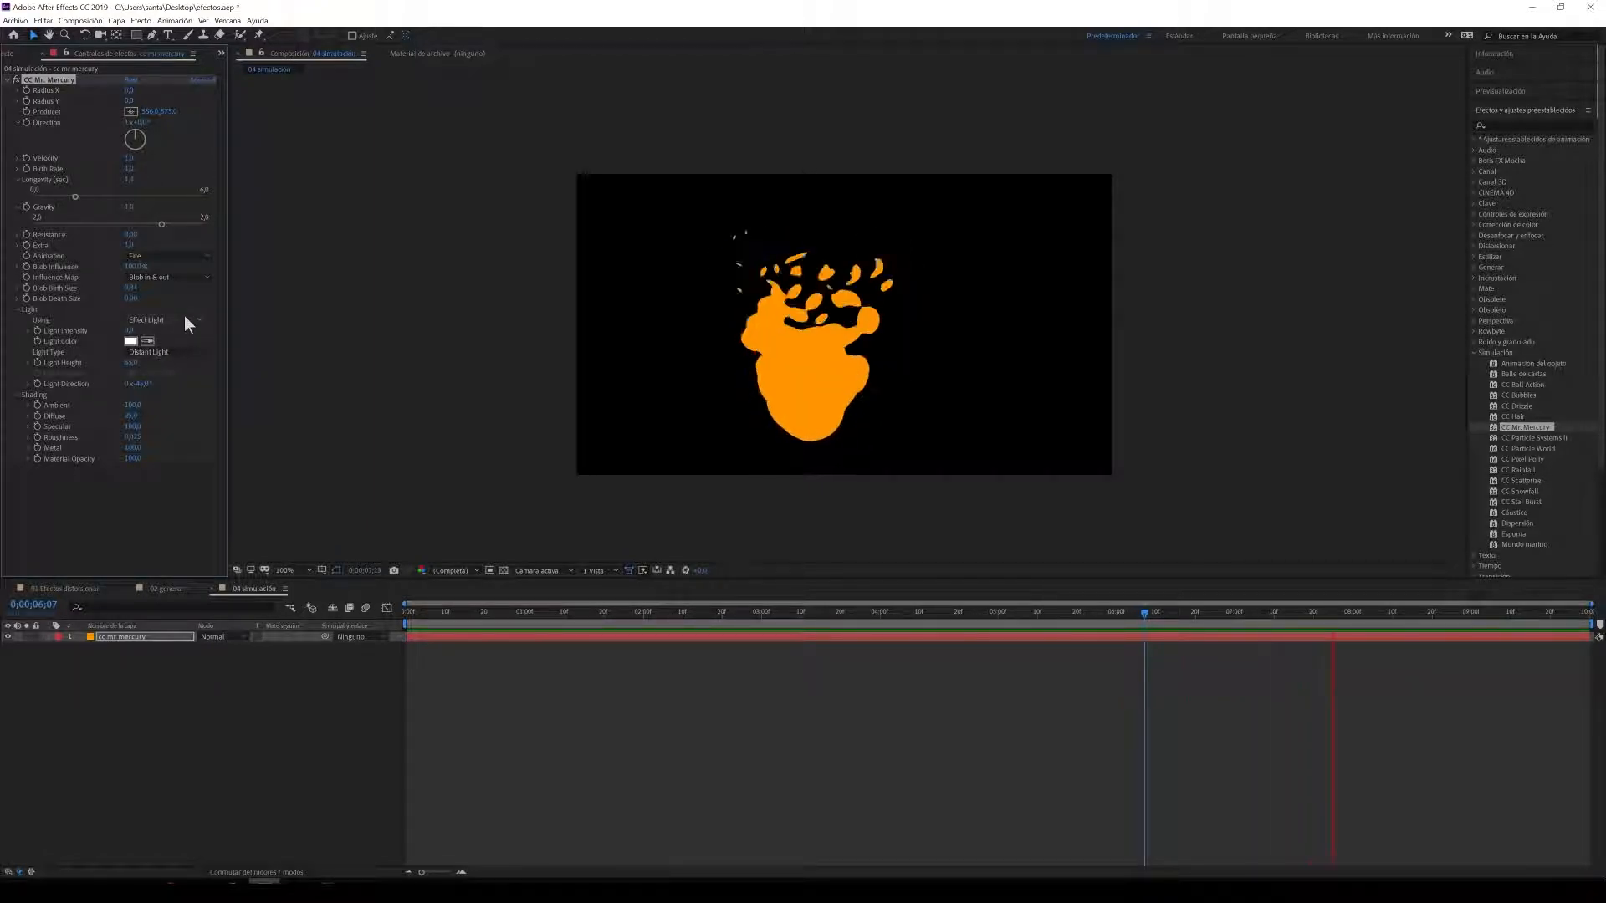
# Step: Set the Animation type to Jet, preview it, and move the producer point to the frame's upper-left area
pyautogui.click(193, 258)
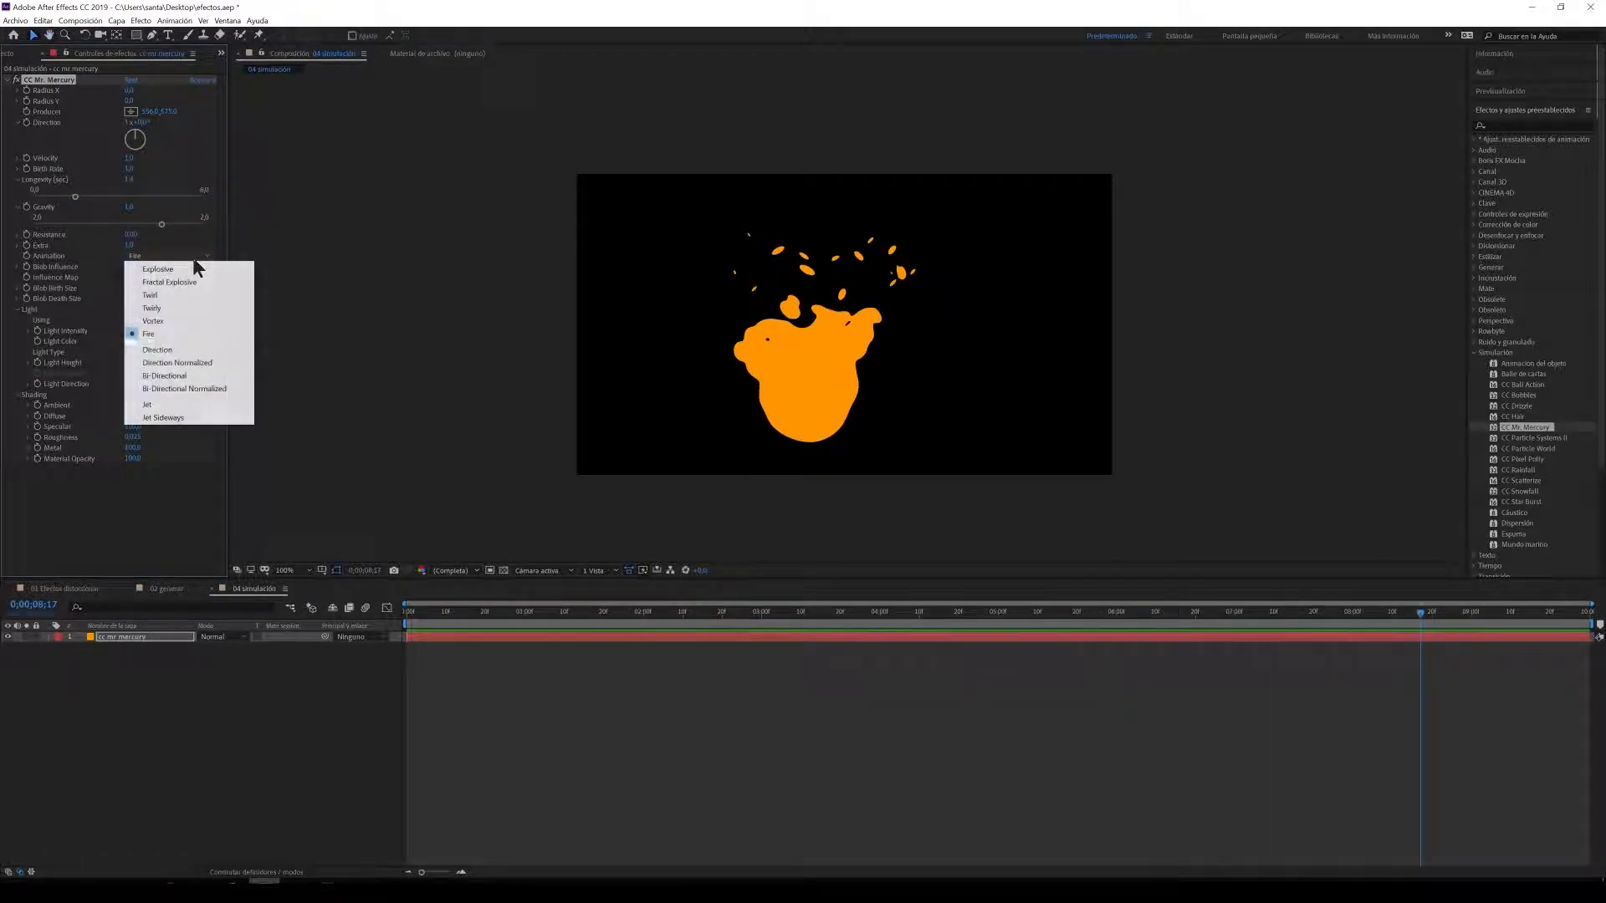
pyautogui.click(198, 404)
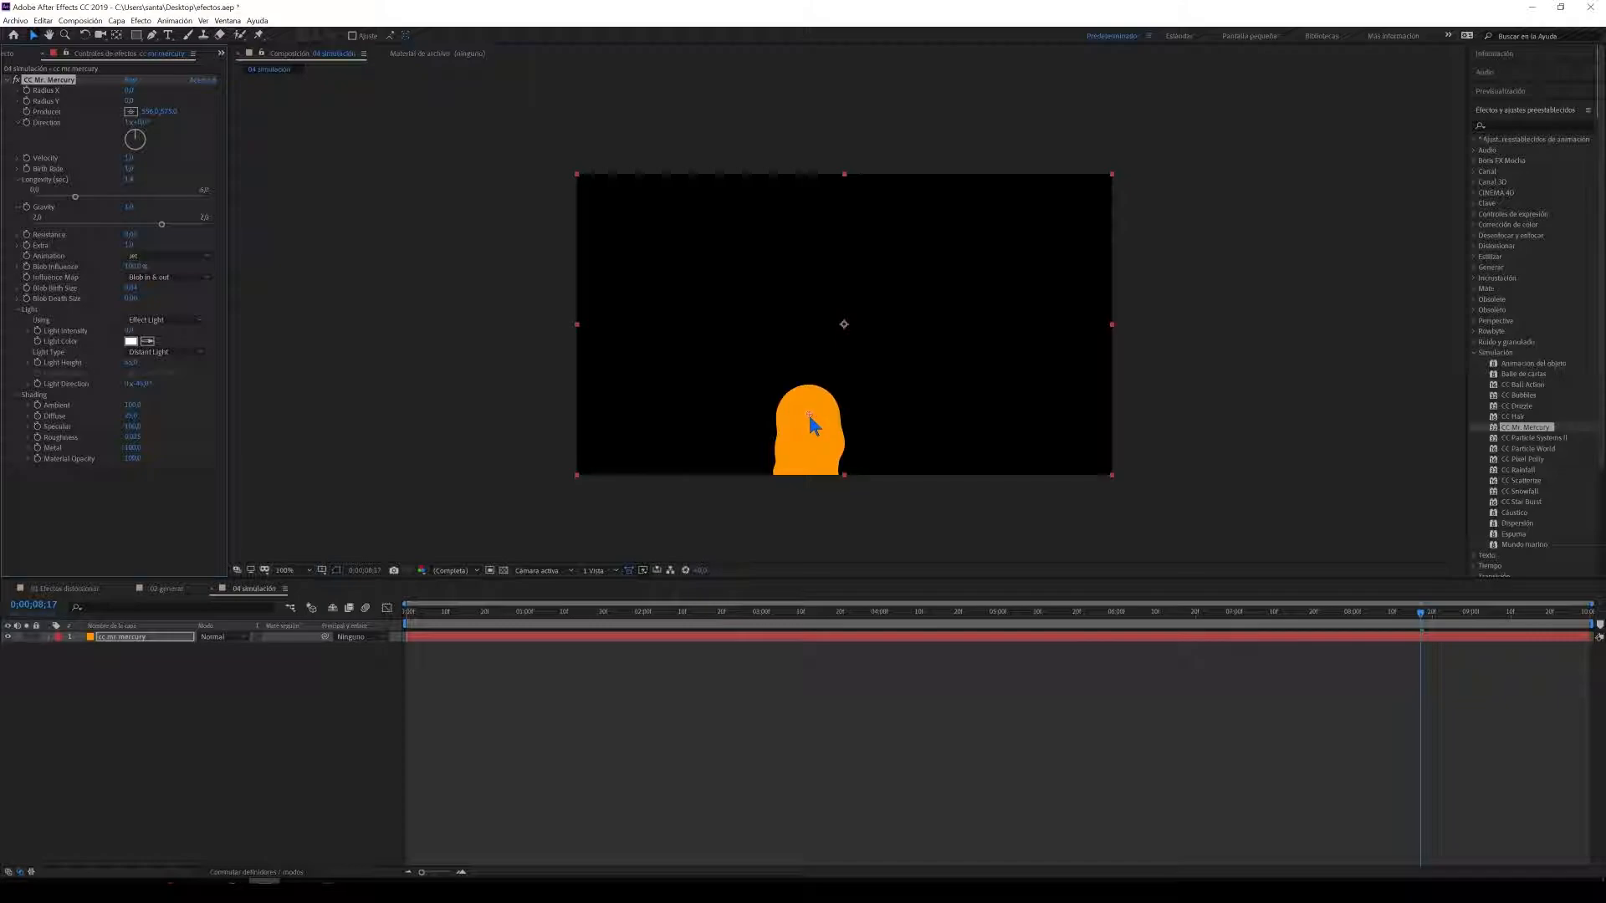
pyautogui.moveTo(810, 421); pyautogui.dragTo(768, 271)
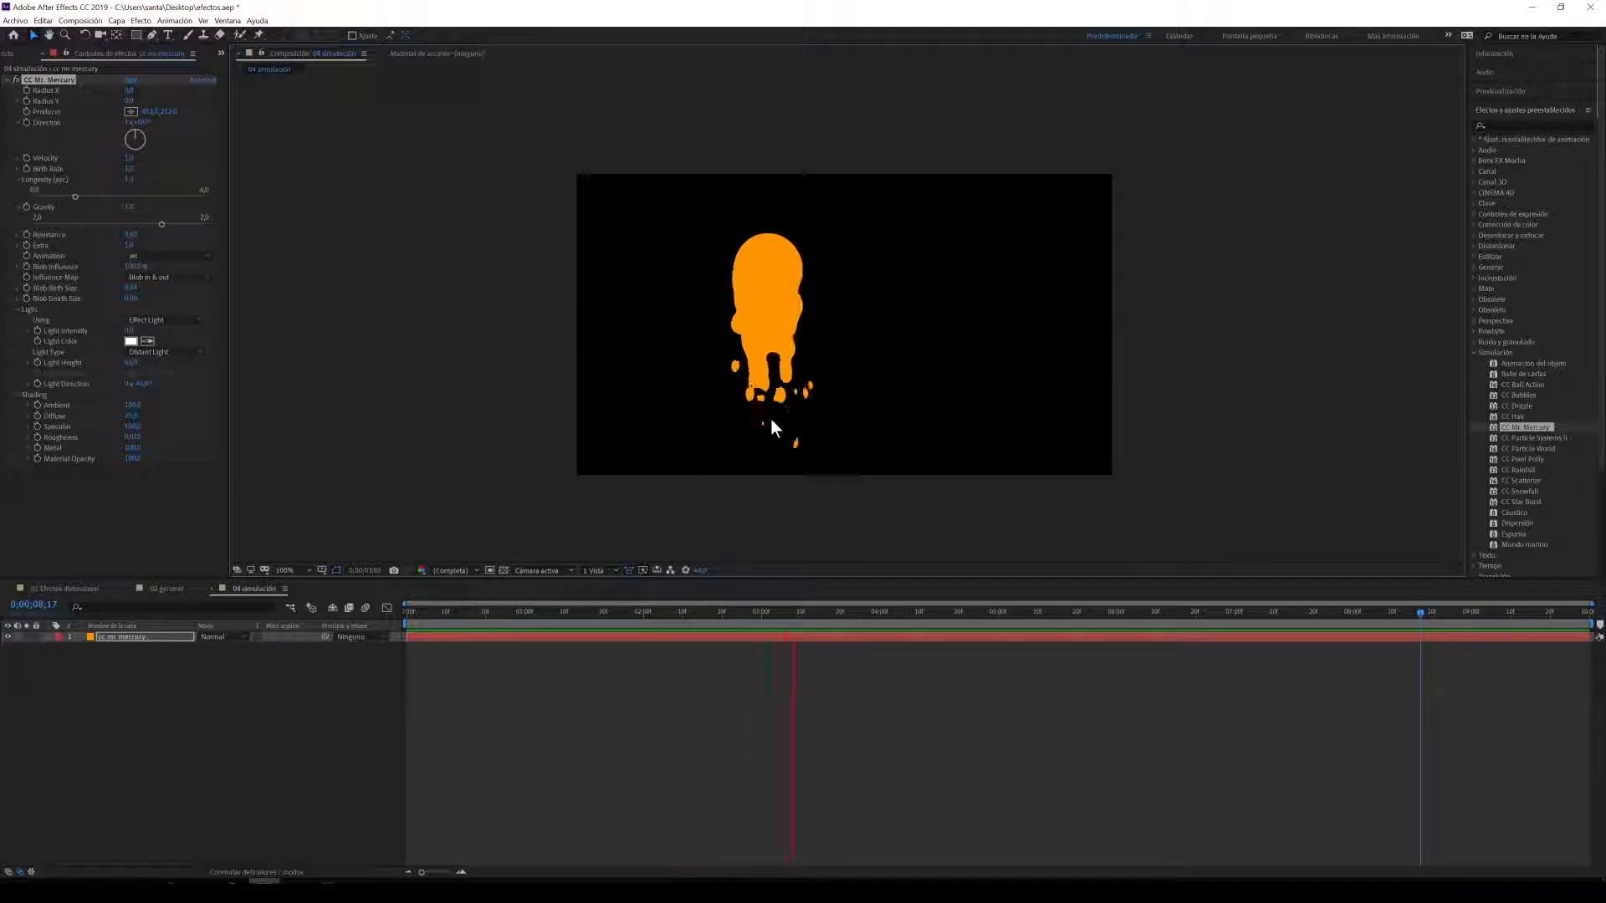
pyautogui.press('space')
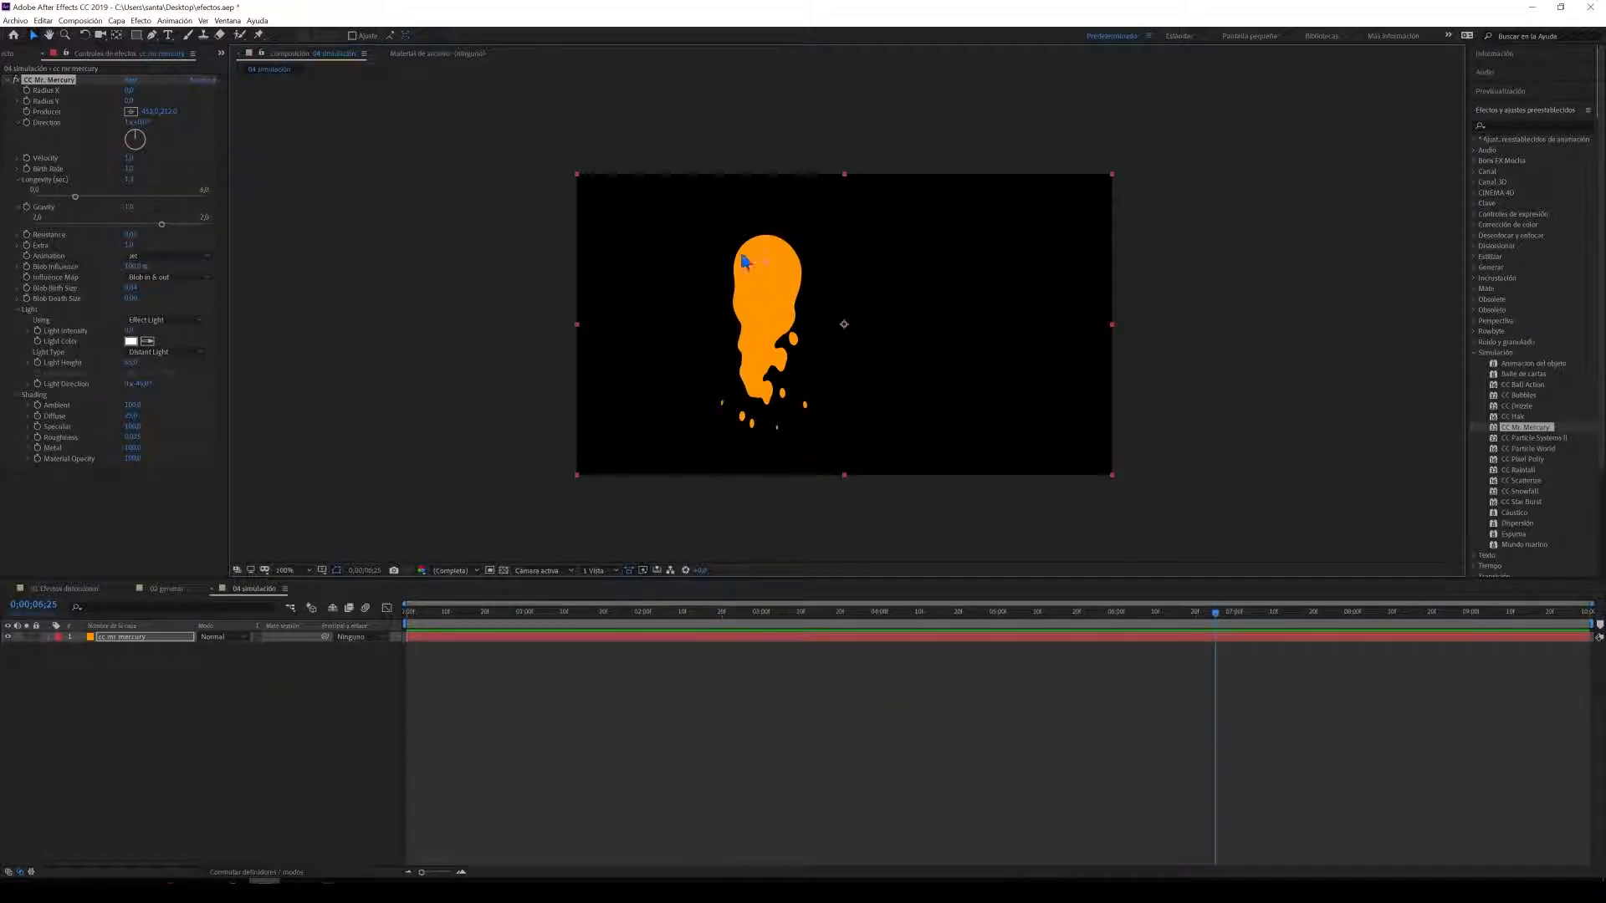
pyautogui.moveTo(745, 262)
pyautogui.mouseDown()
pyautogui.moveTo(676, 256)
pyautogui.moveTo(718, 259)
pyautogui.mouseUp()
# Step: Draw an open four-point Z-shaped path across the frame with the Pen tool on a new shape layer
pyautogui.click(146, 674)
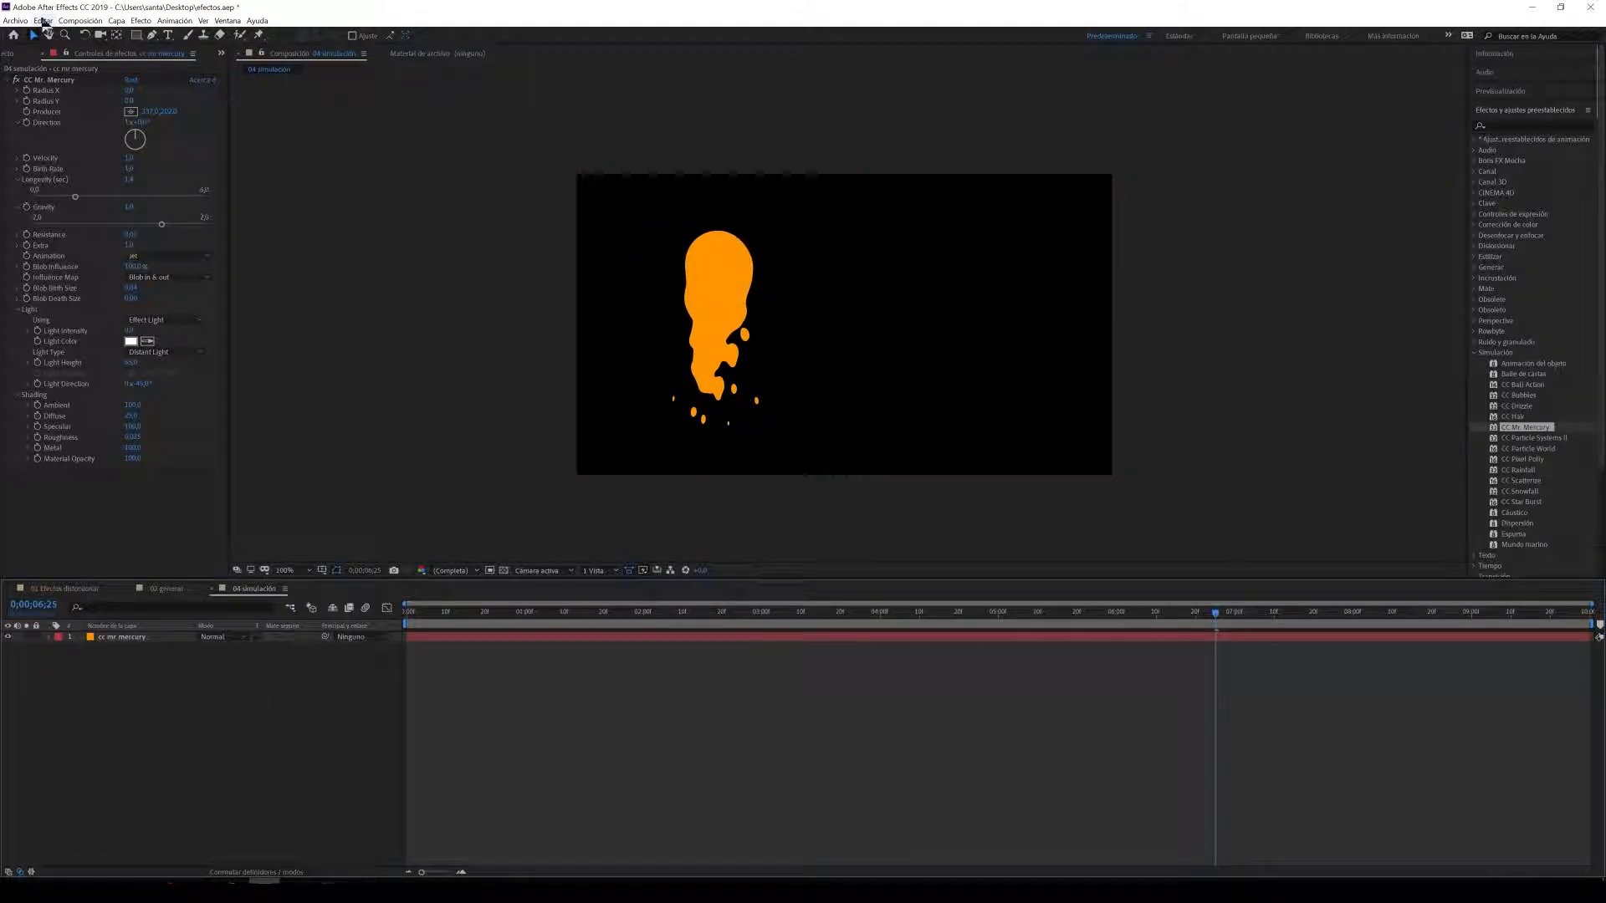
pyautogui.click(644, 234)
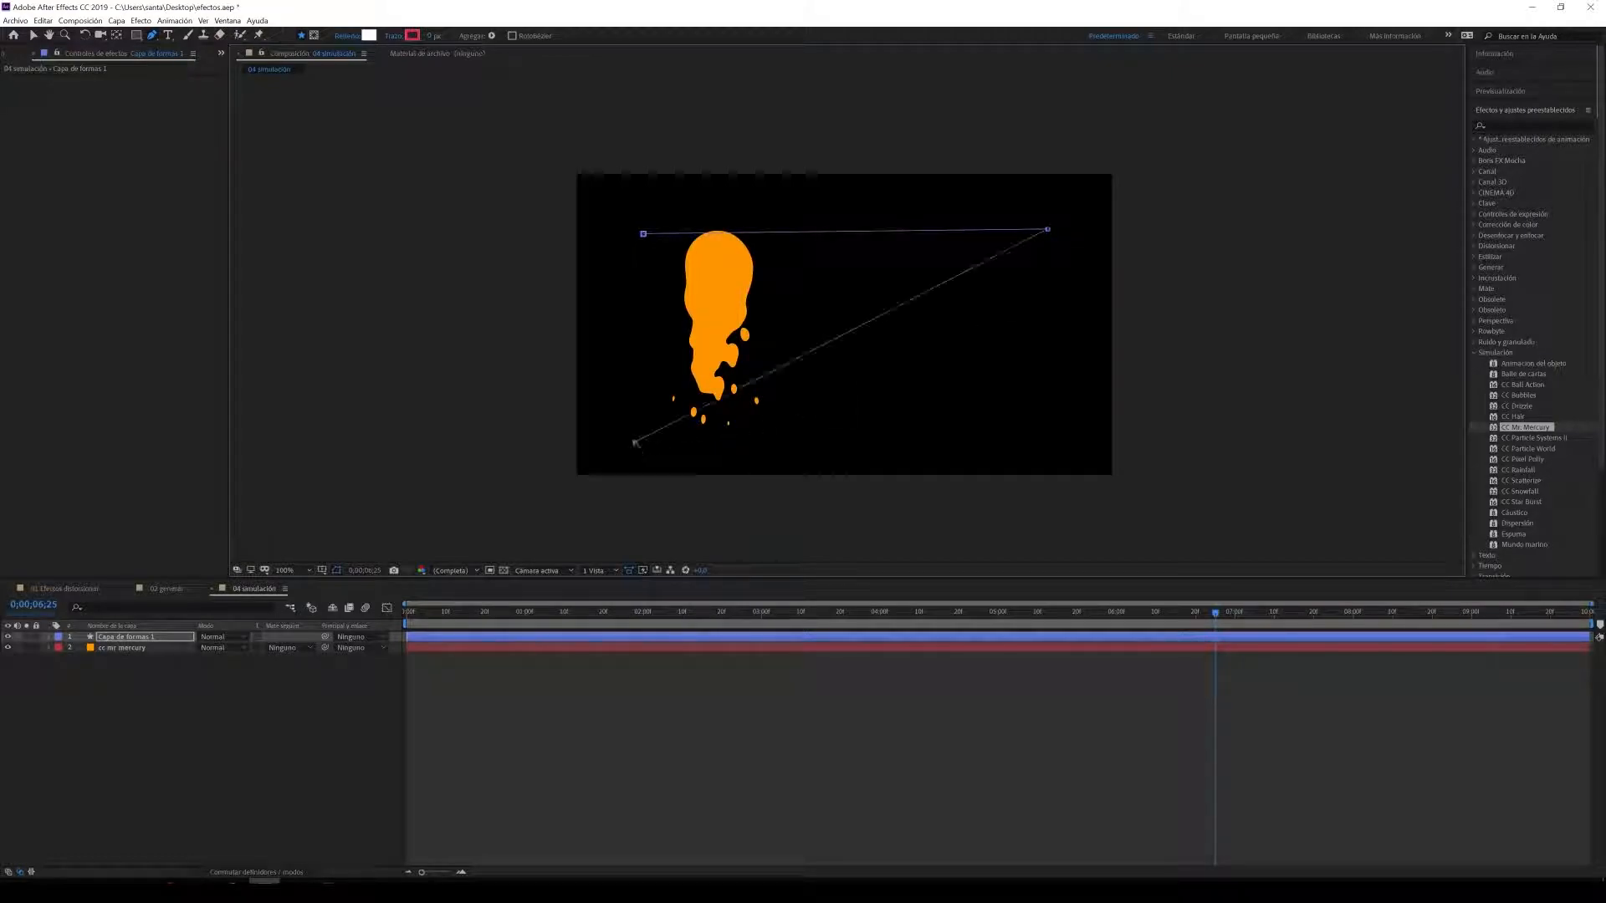
pyautogui.click(33, 37)
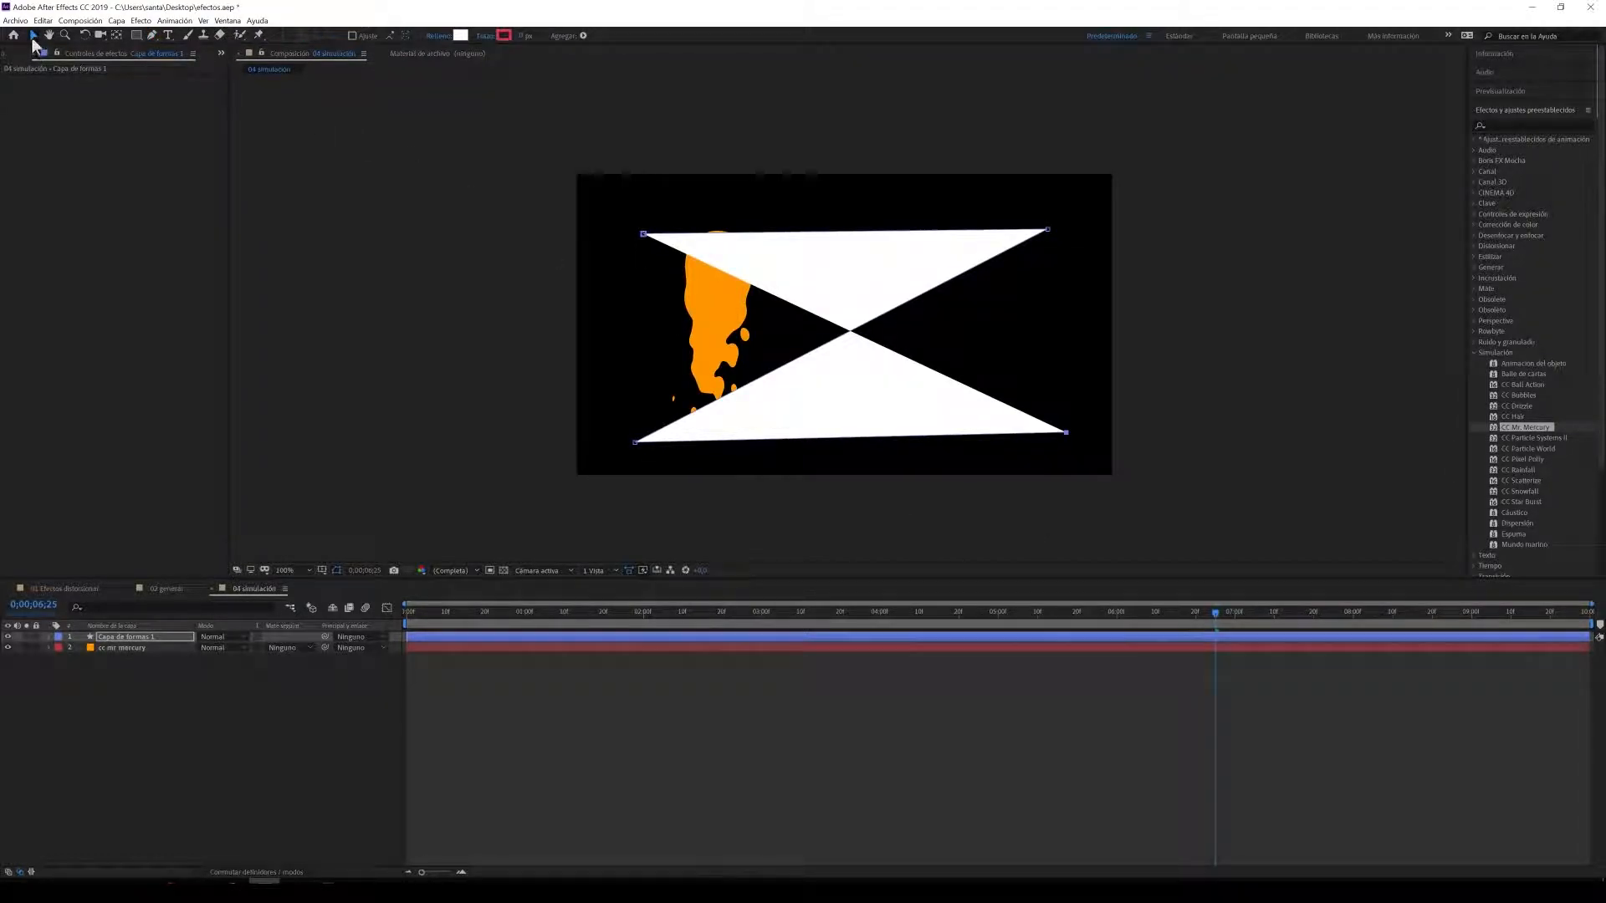
# Step: Copy the path from the shape layer's contents and delete the shape layer
pyautogui.click(47, 638)
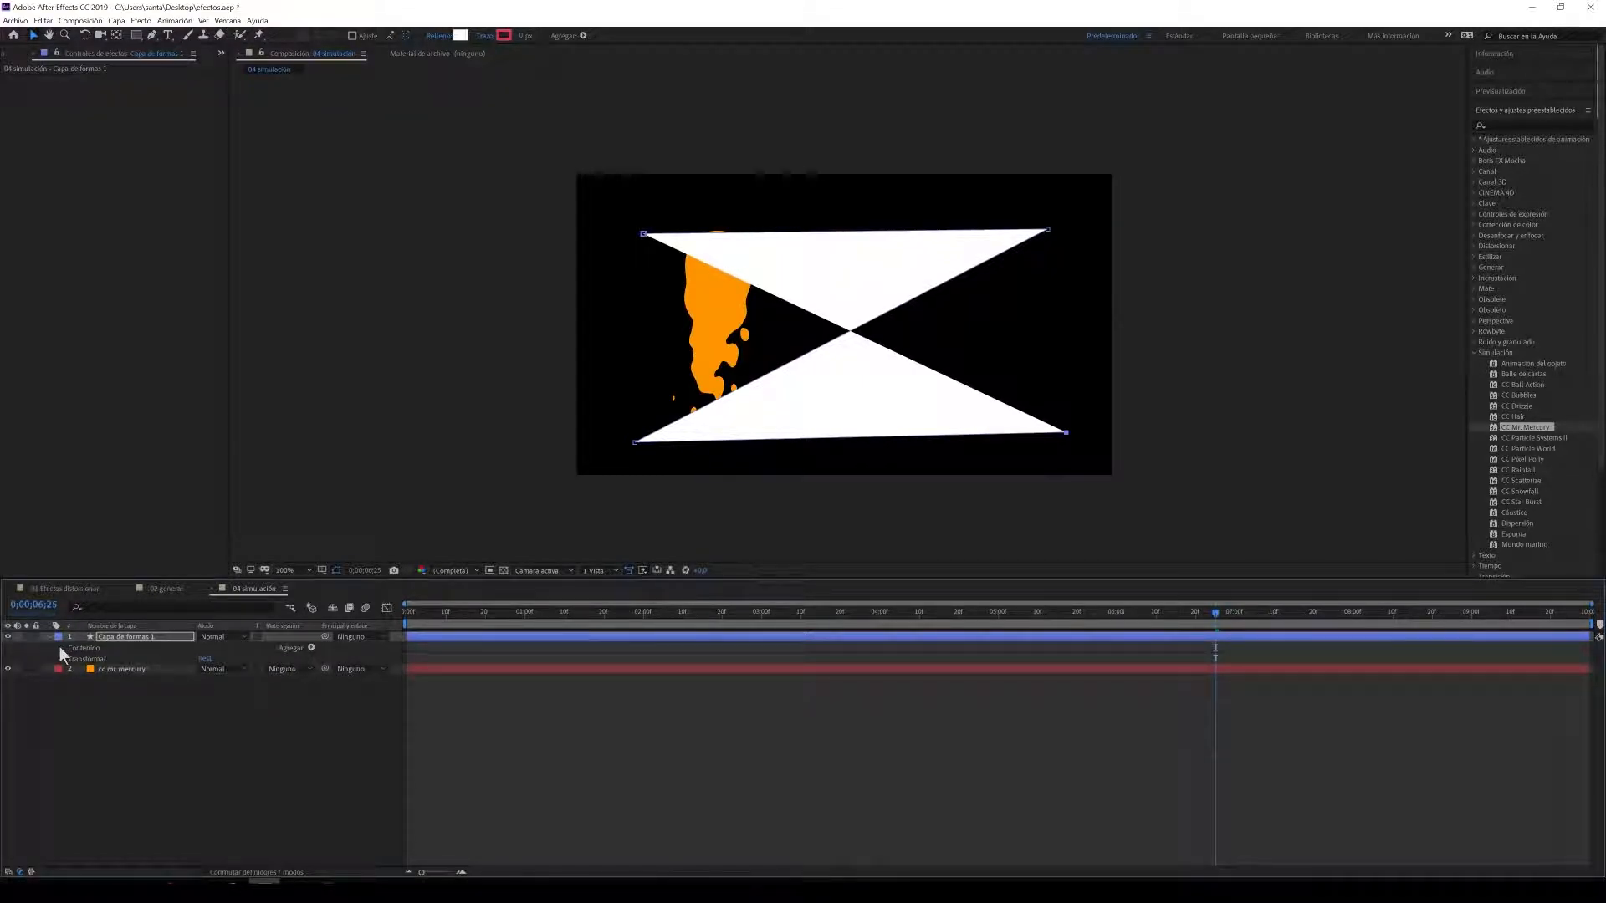
pyautogui.click(61, 649)
pyautogui.click(71, 659)
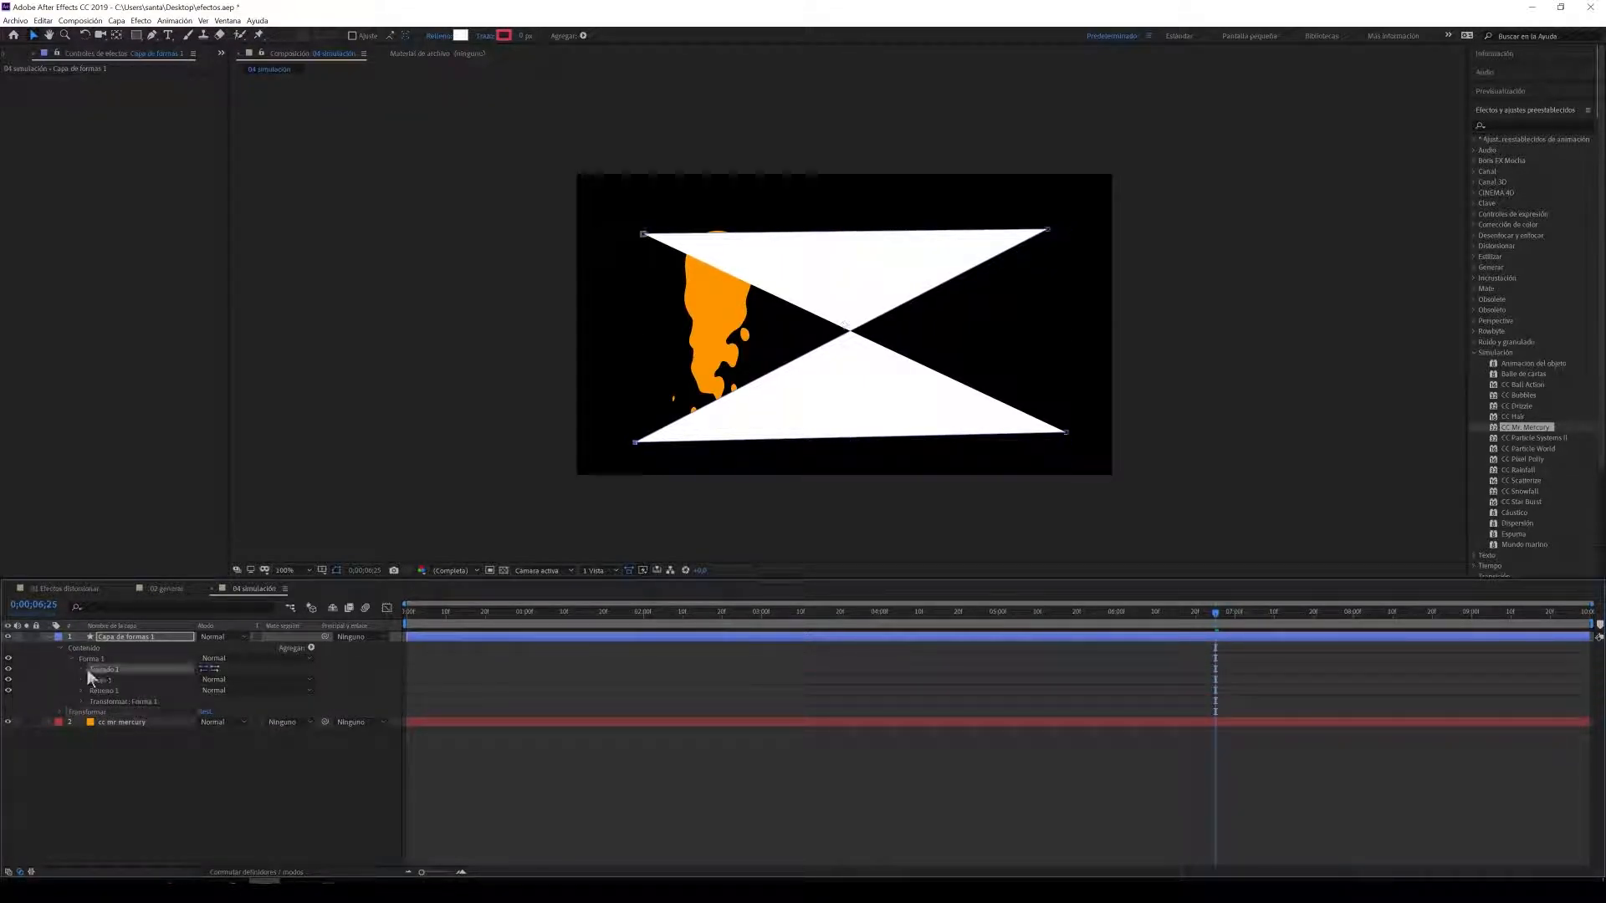
pyautogui.click(82, 669)
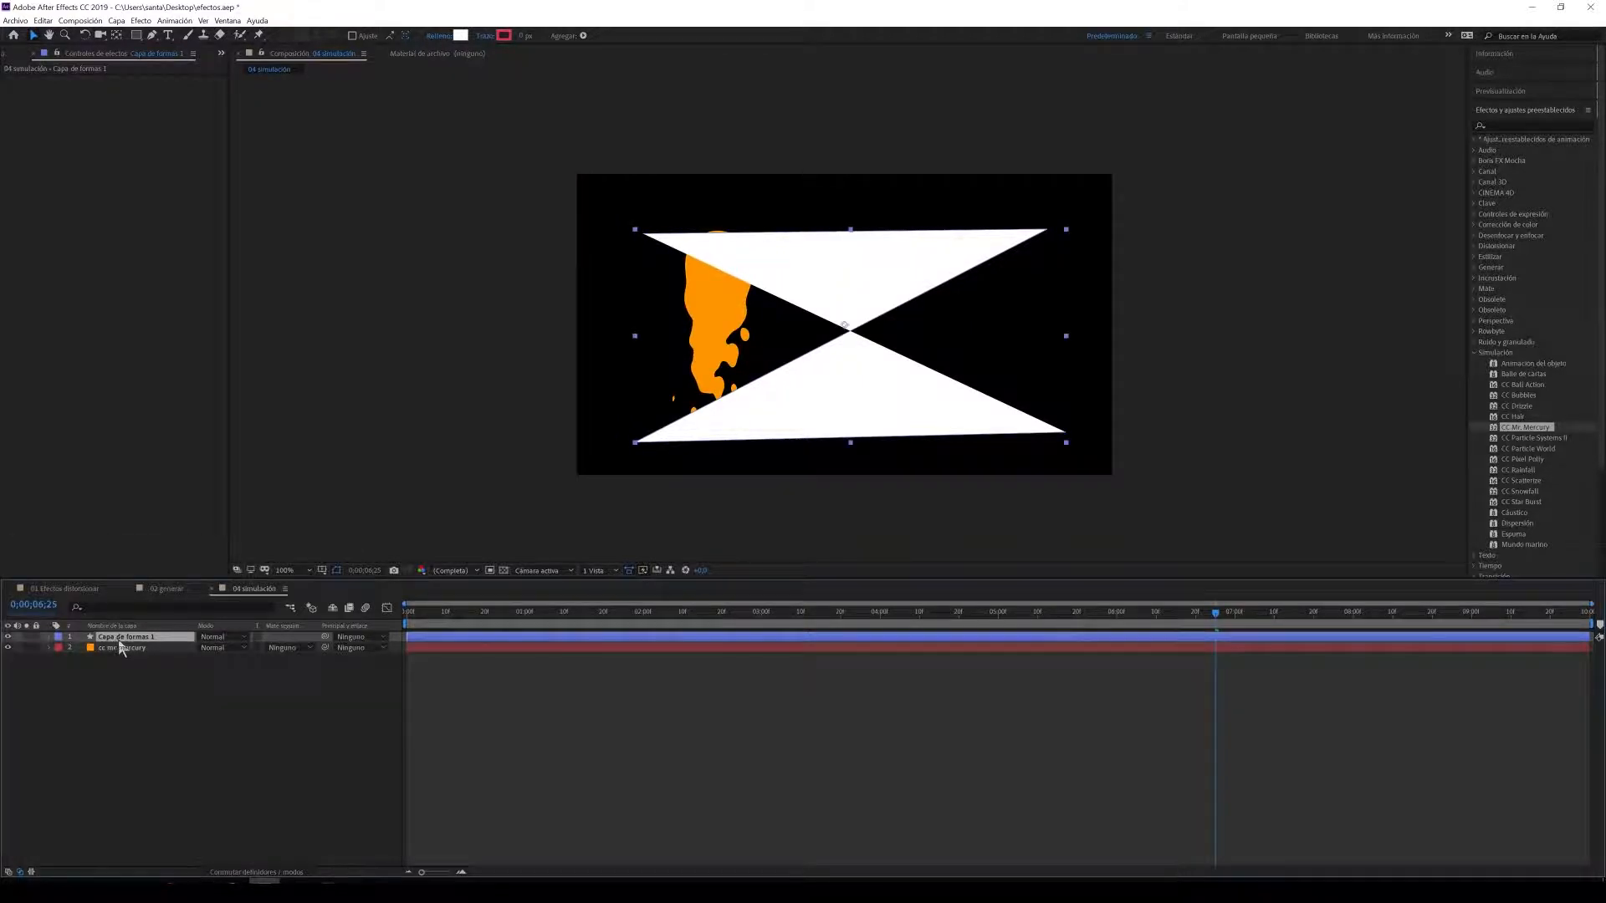
pyautogui.press('Delete')
# Step: Paste the copied path onto the effect's Producer at the start of the timeline, and preview the moving blobs
pyautogui.click(128, 639)
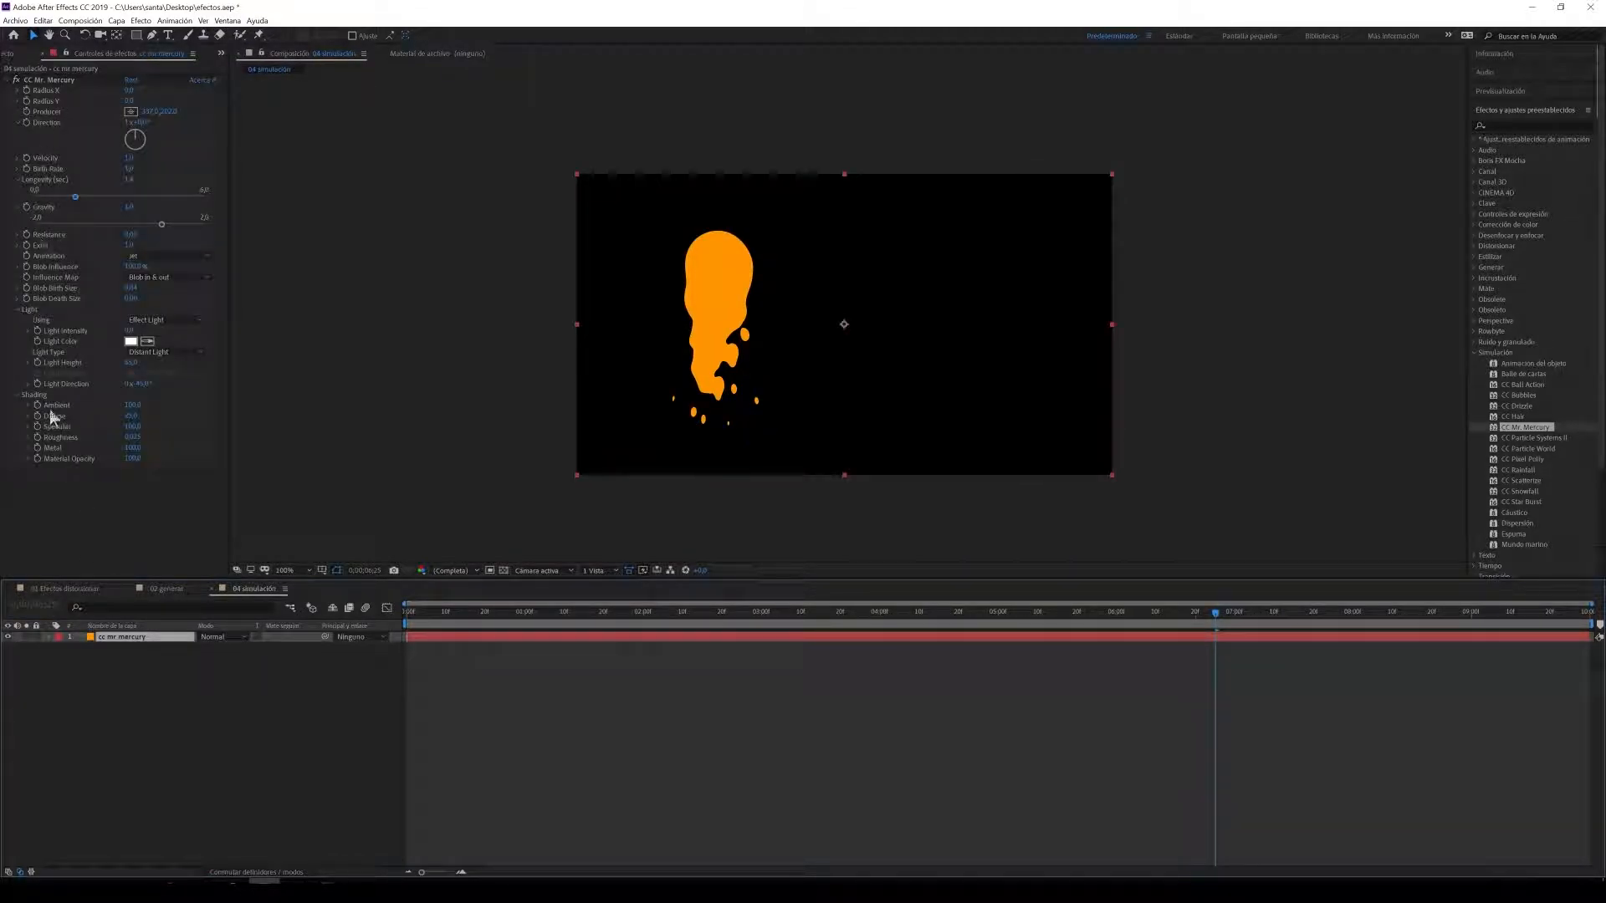
pyautogui.click(46, 114)
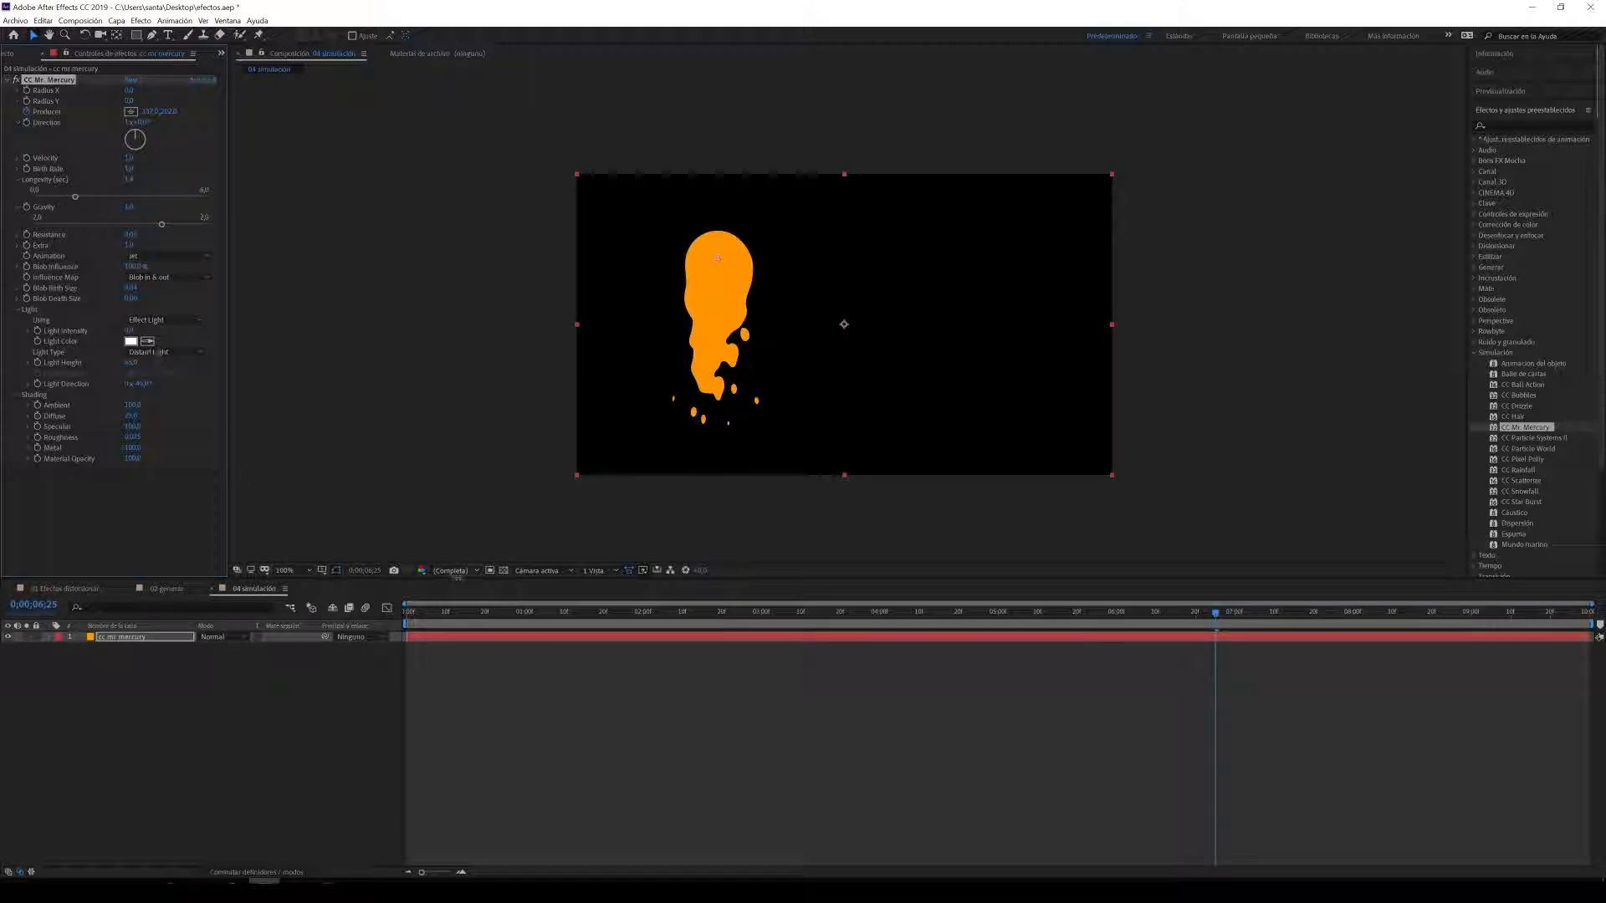
pyautogui.moveTo(460, 613); pyautogui.dragTo(410, 619)
pyautogui.click(74, 177)
pyautogui.press('space')
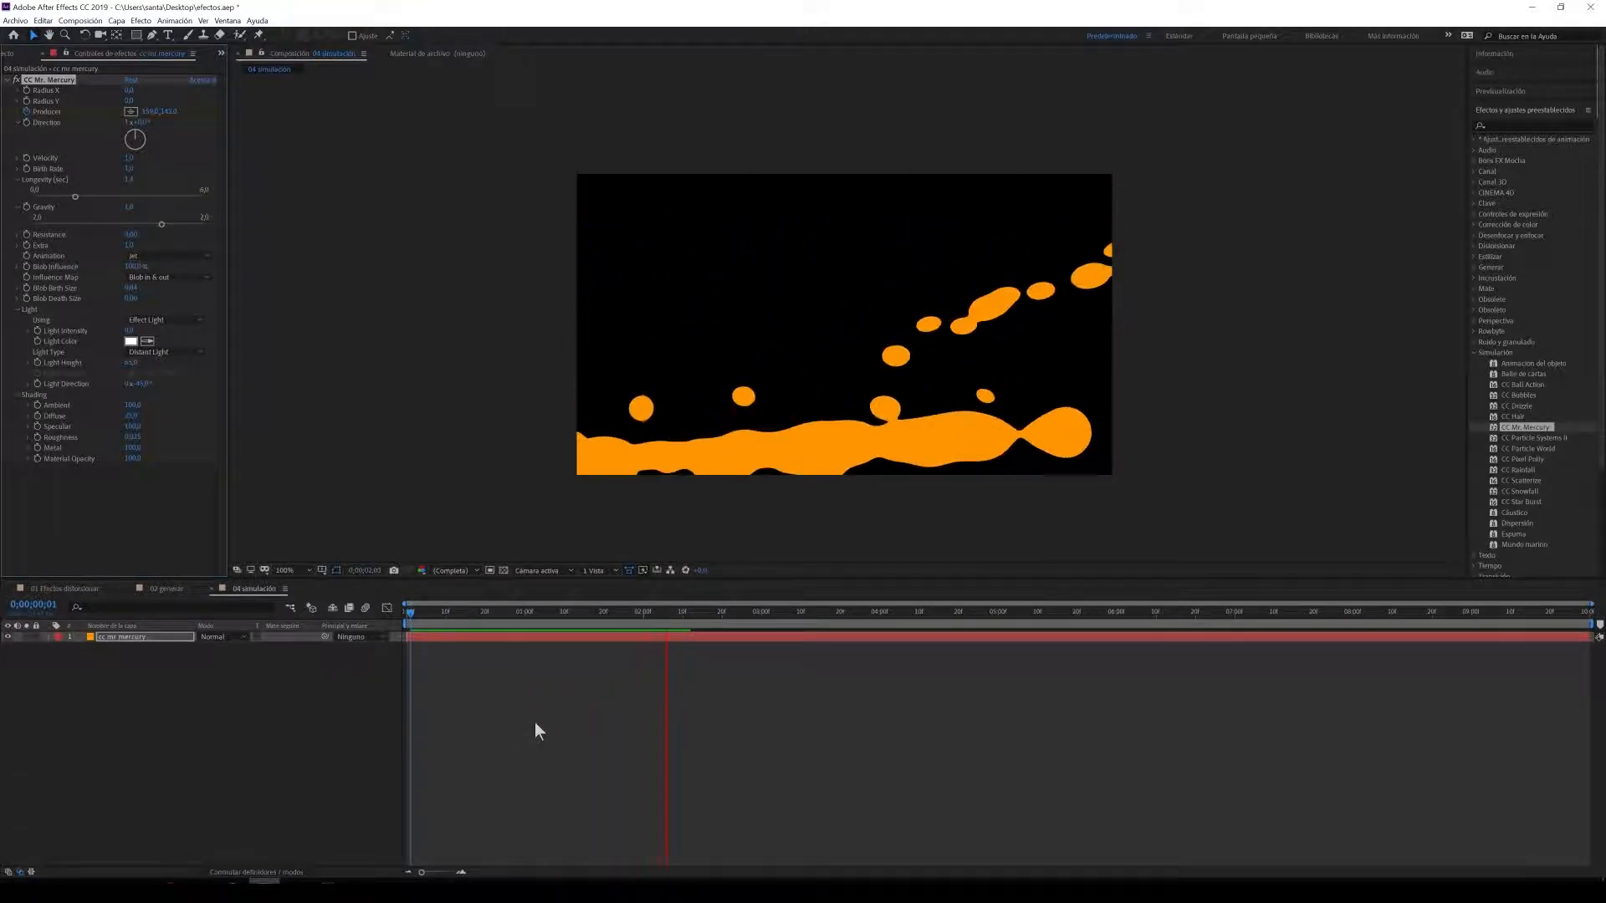
pyautogui.press('space')
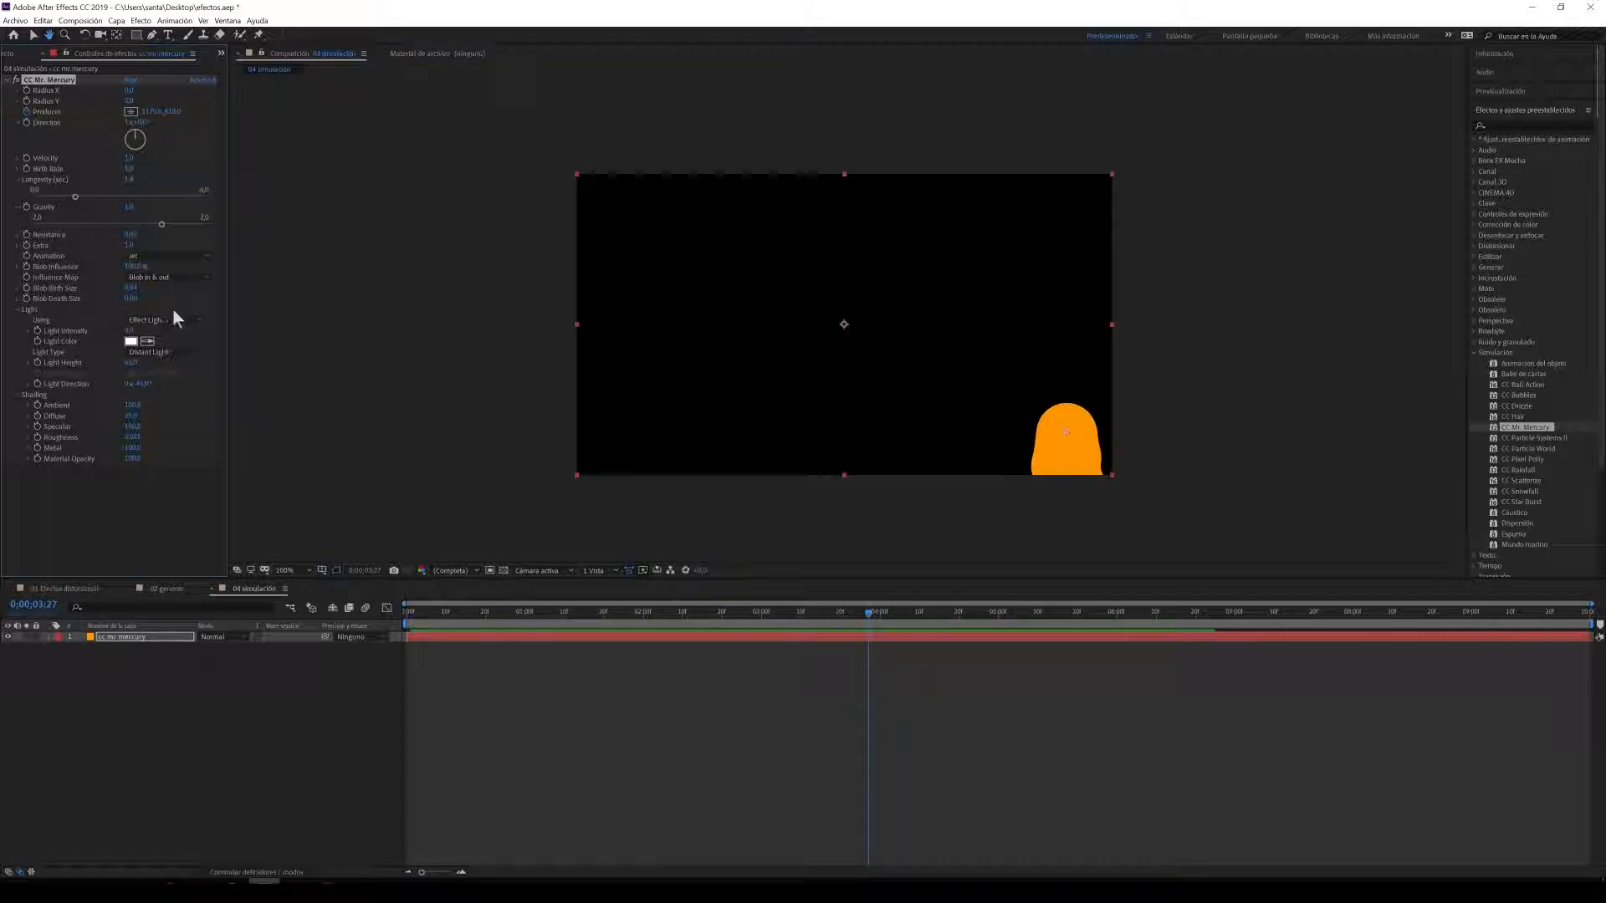
# Step: Set the Animation type to Explosive and preview it from the start of the timeline
pyautogui.click(166, 256)
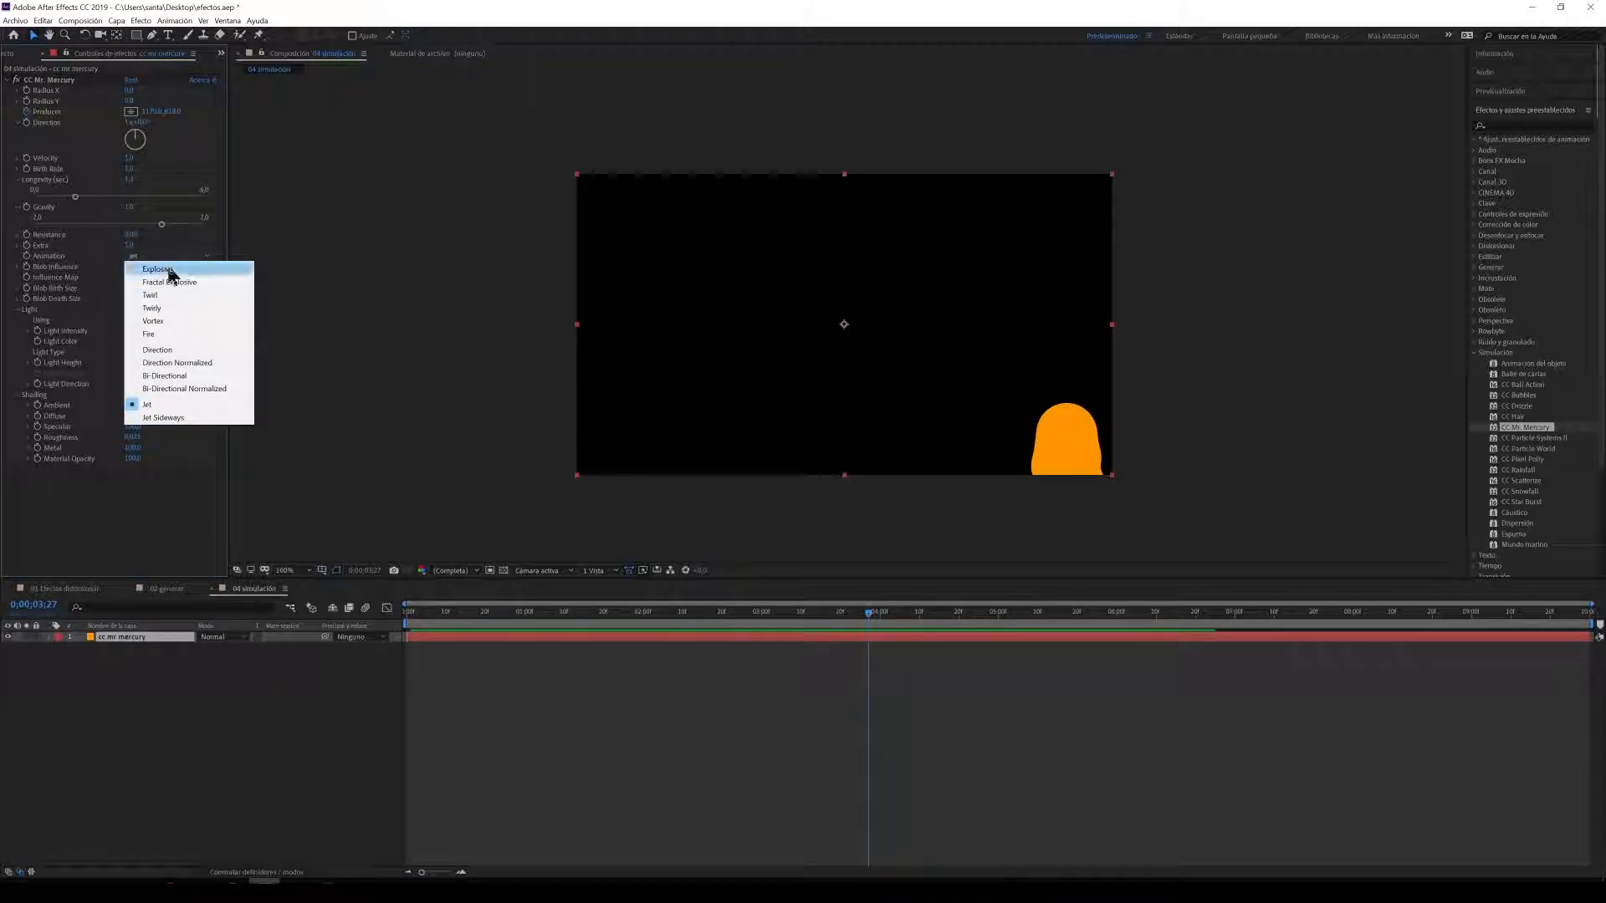
pyautogui.click(163, 269)
pyautogui.moveTo(478, 615); pyautogui.dragTo(354, 620)
pyautogui.press('space')
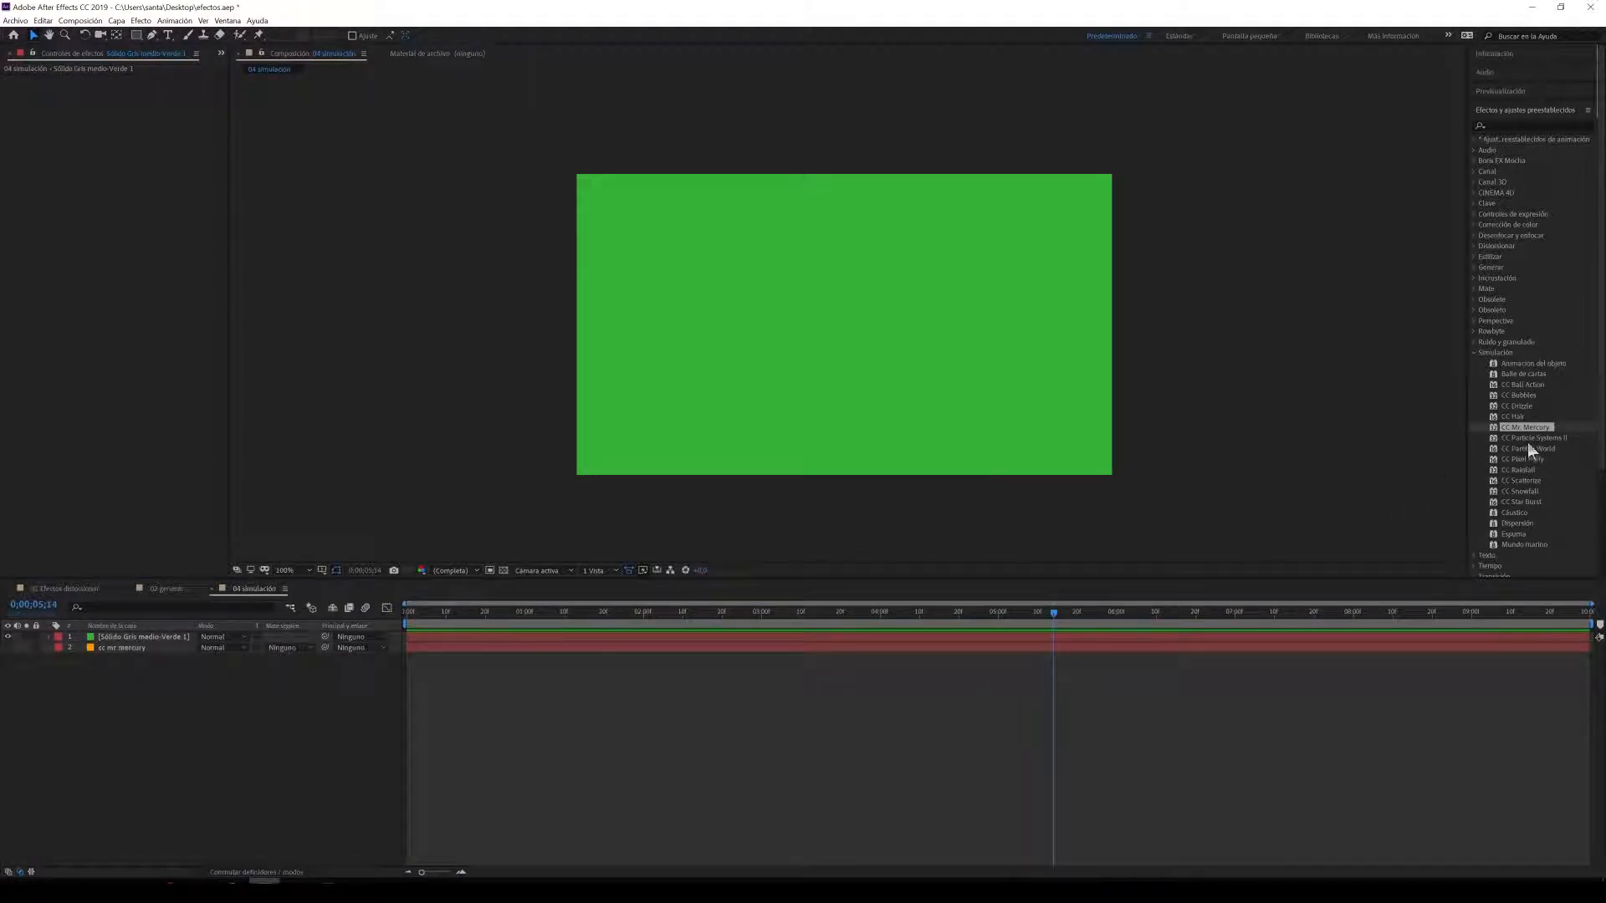
# Step: Apply CC Particle Systems II to the green solid and preview the particles from early in the timeline
pyautogui.click(1550, 439)
pyautogui.moveTo(1552, 438); pyautogui.dragTo(818, 358)
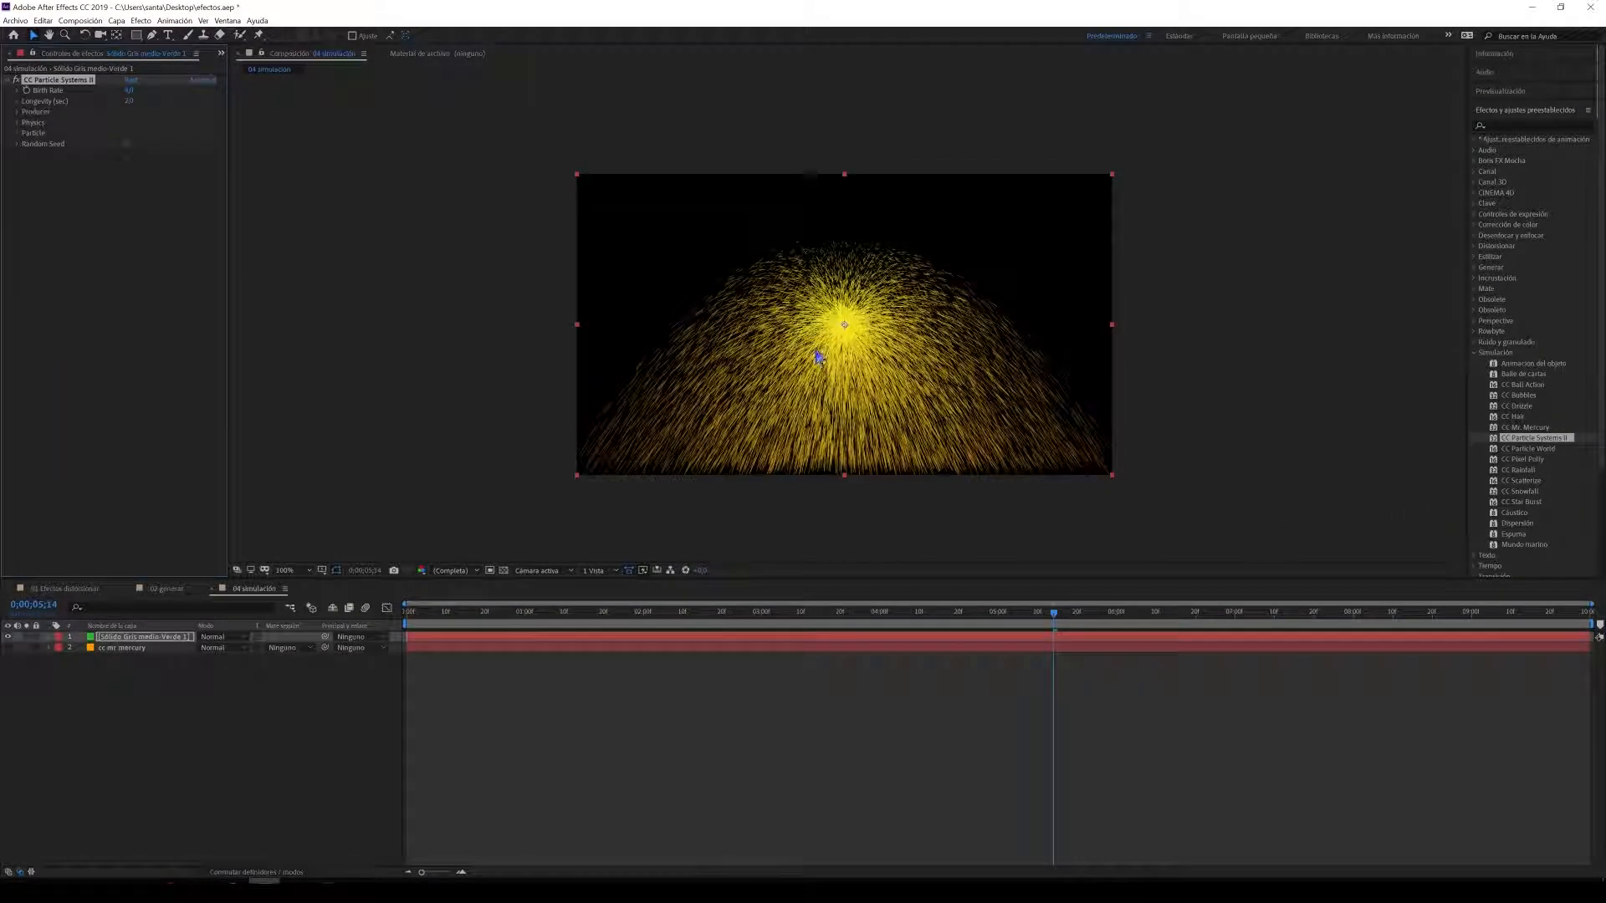
pyautogui.moveTo(500, 611); pyautogui.dragTo(524, 684)
# Step: Set the particle system's Birth Rate to 0.8 and its Longevity to 0.5 seconds
pyautogui.click(17, 90)
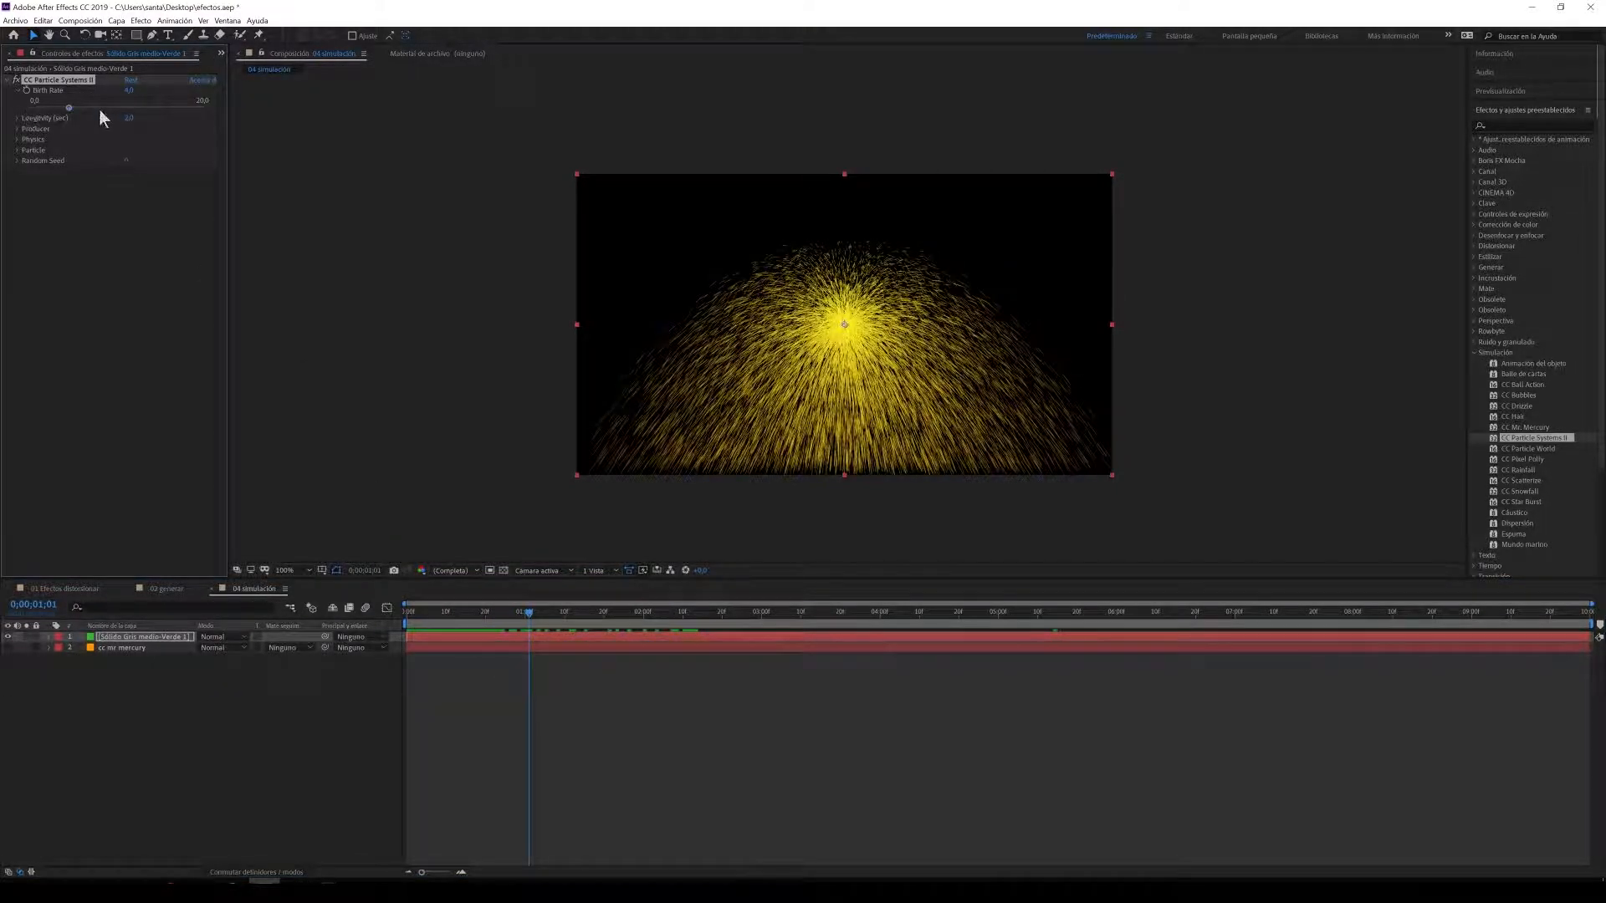
pyautogui.moveTo(70, 107)
pyautogui.mouseDown()
pyautogui.moveTo(42, 107)
pyautogui.moveTo(228, 114)
pyautogui.moveTo(44, 110)
pyautogui.mouseUp()
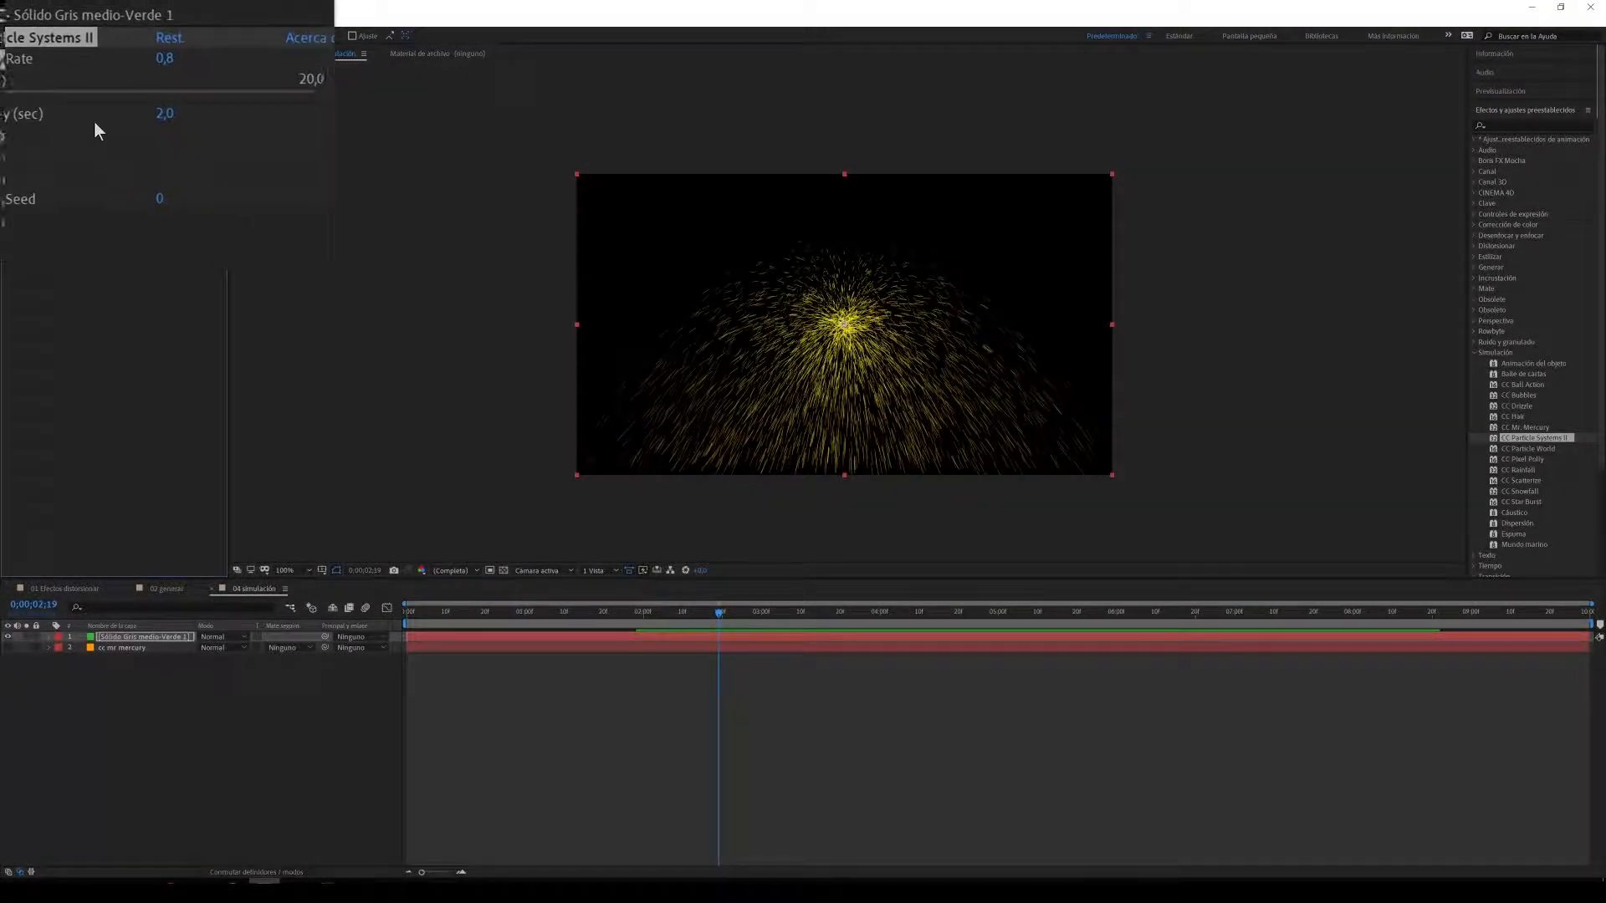
pyautogui.moveTo(130, 118); pyautogui.dragTo(50, 129)
# Step: Set the particle producer's Radius X to 0
pyautogui.click(18, 134)
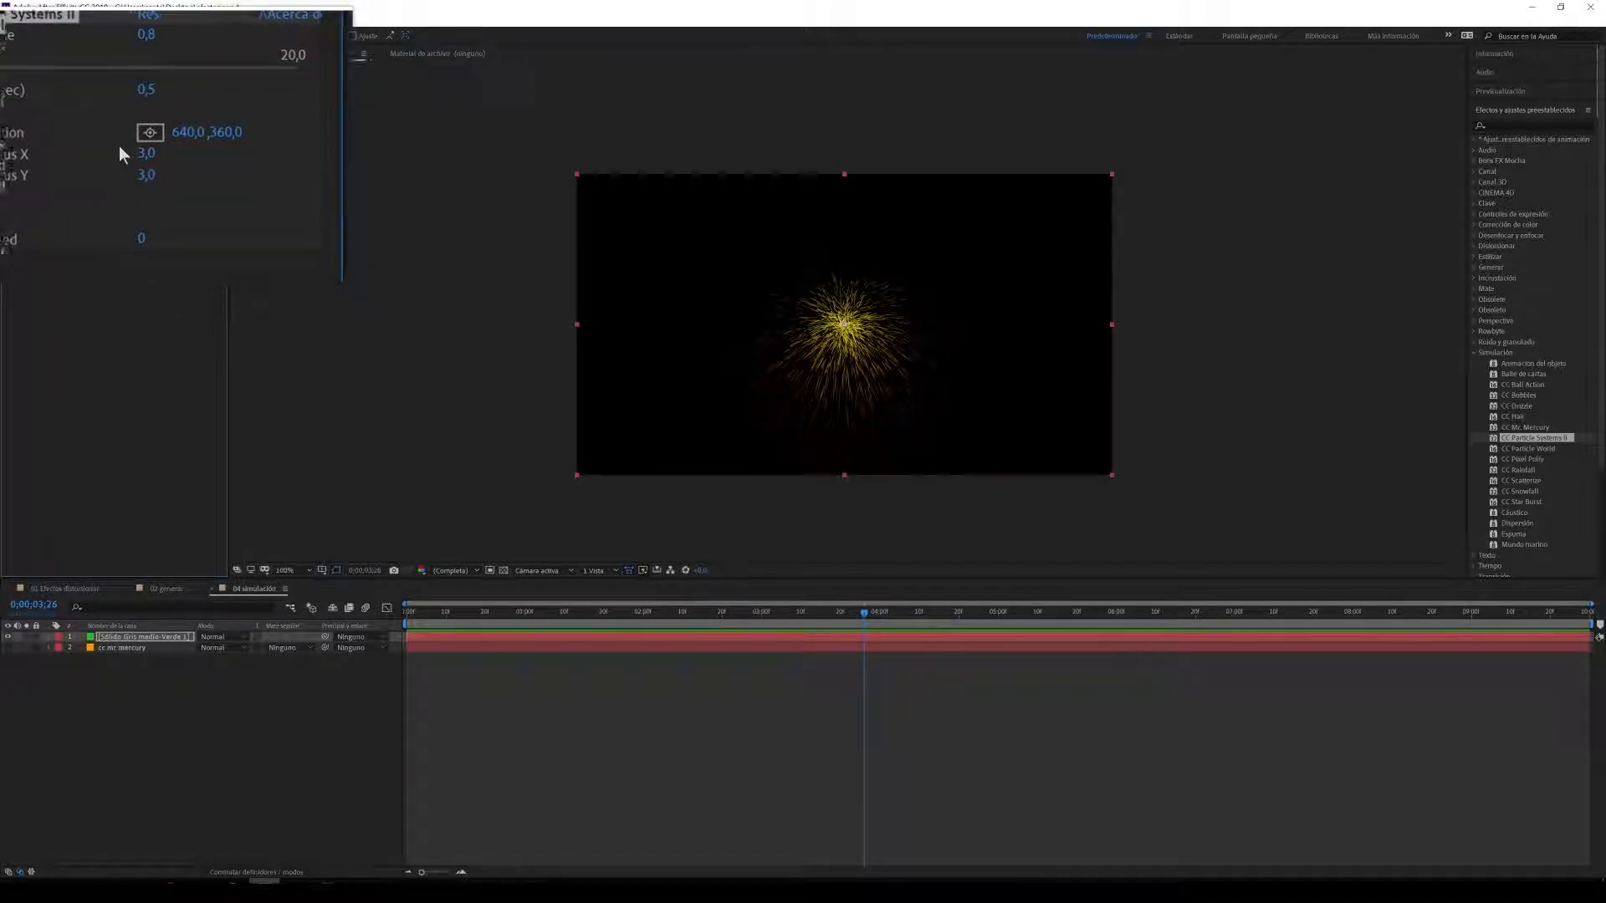
pyautogui.moveTo(129, 153); pyautogui.dragTo(100, 152)
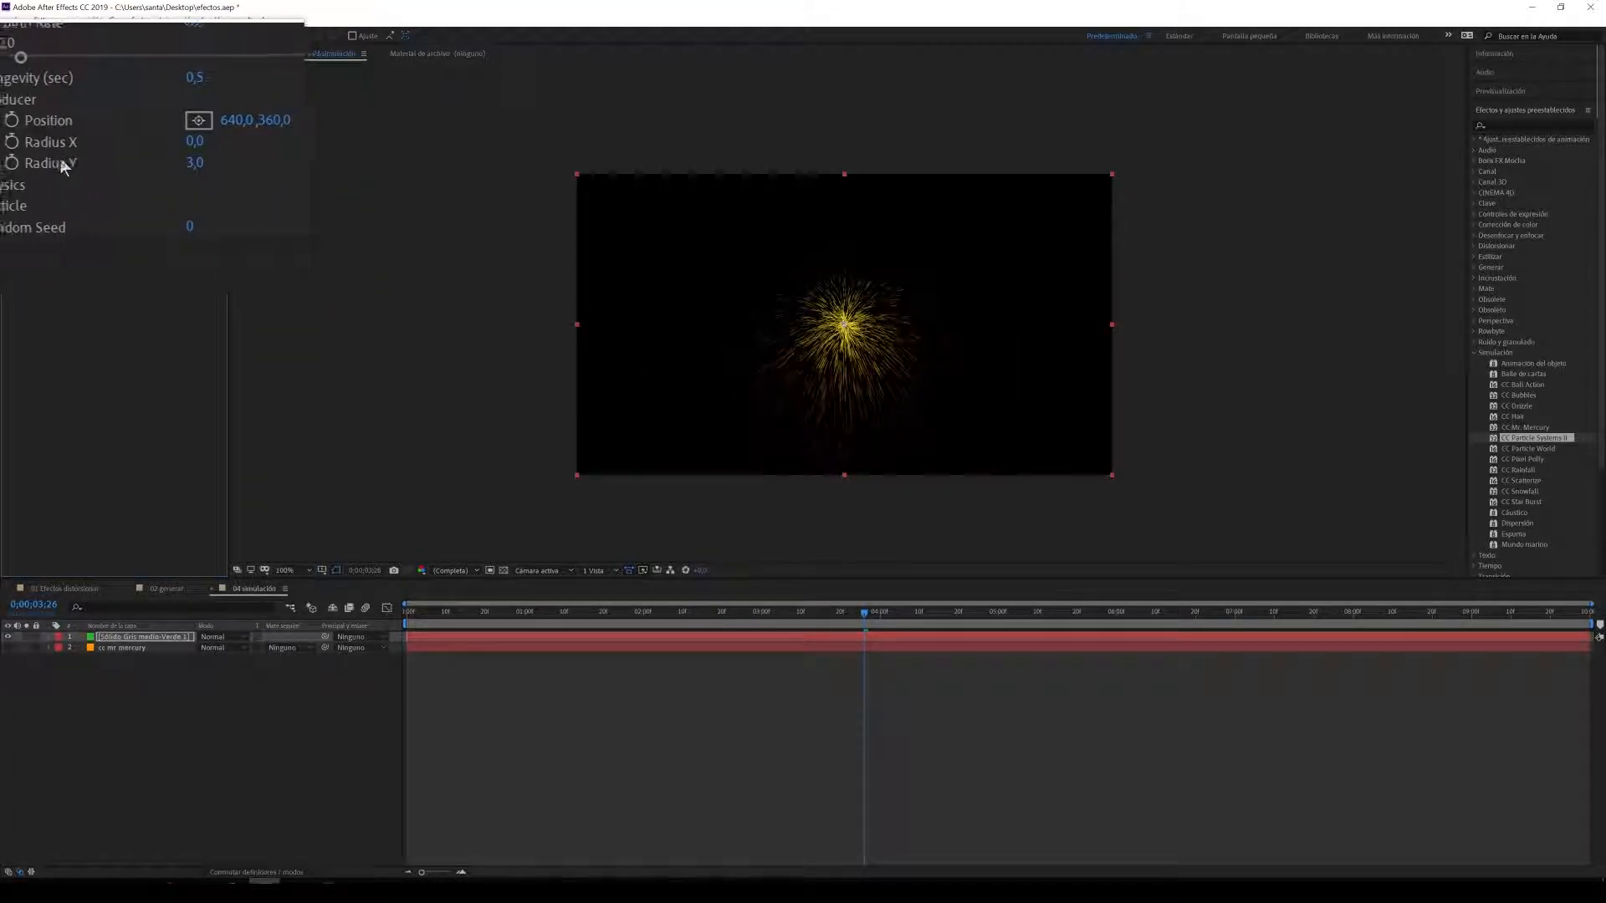
# Step: Set the particle producer's Radius Y to 0 and change the physics Animation to Fire, previewing the result
pyautogui.moveTo(121, 166)
pyautogui.mouseDown()
pyautogui.moveTo(155, 152)
pyautogui.moveTo(109, 154)
pyautogui.mouseUp()
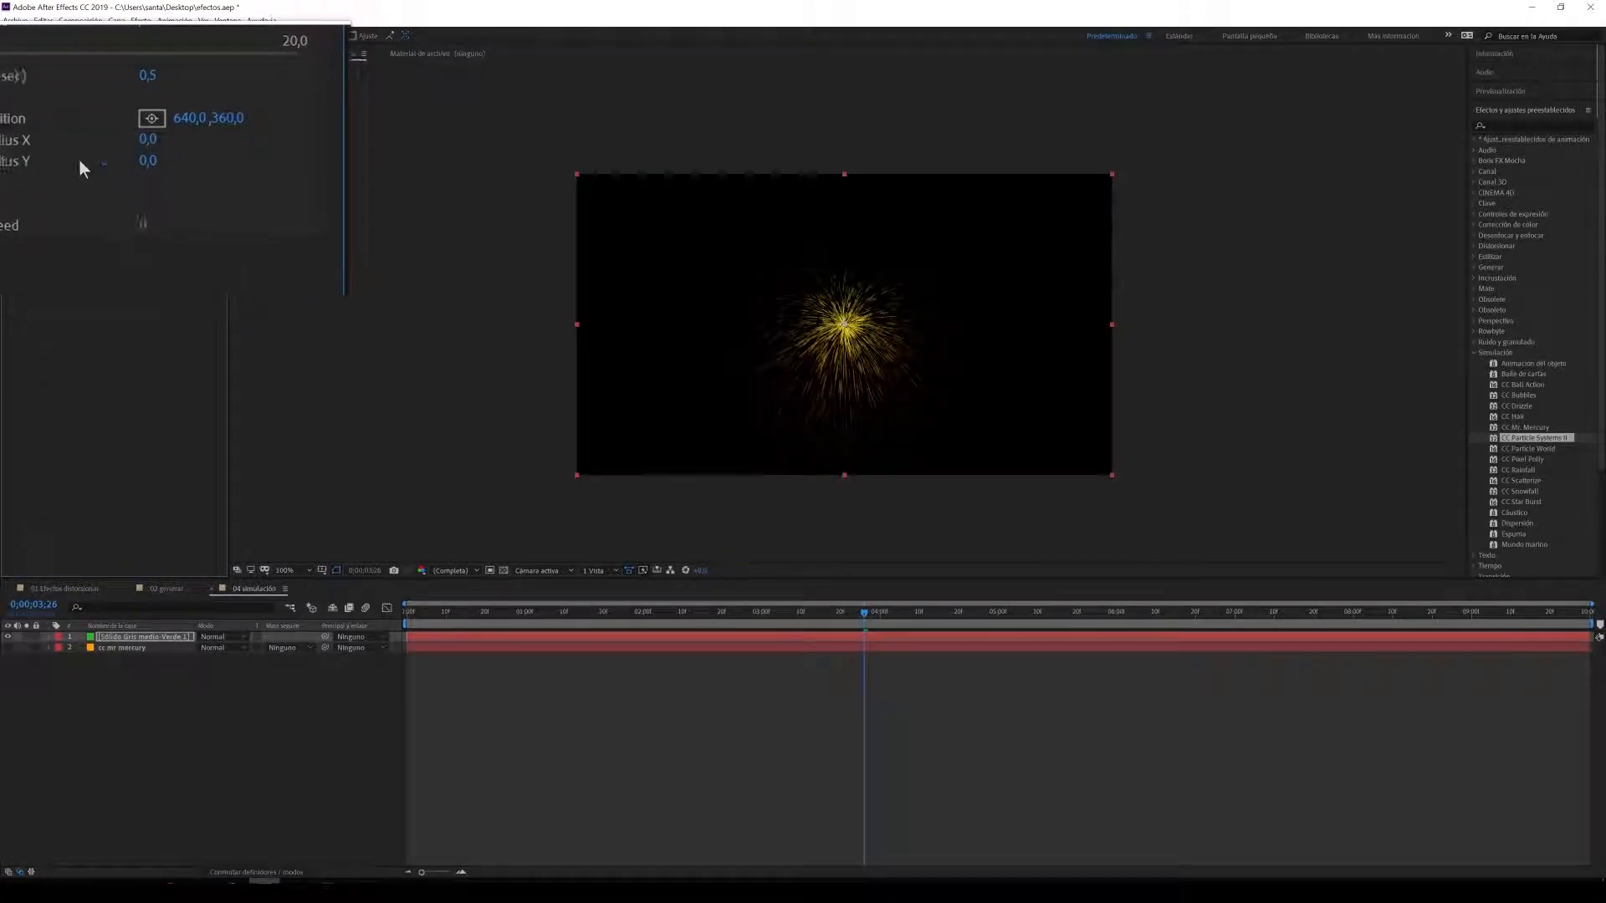
pyautogui.click(17, 172)
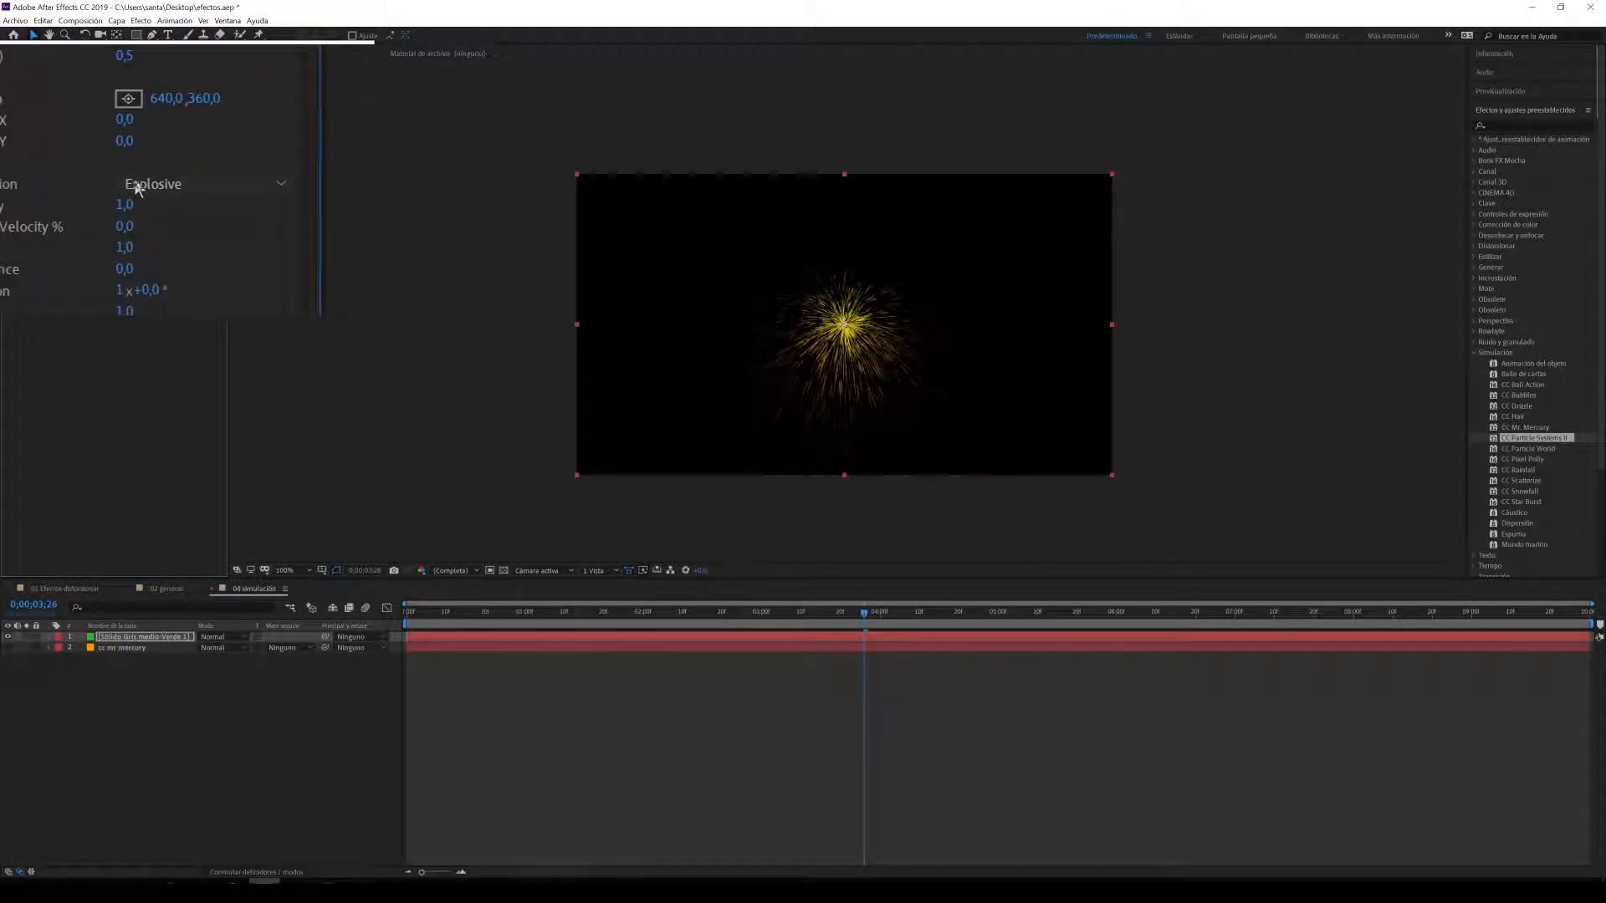
pyautogui.click(138, 186)
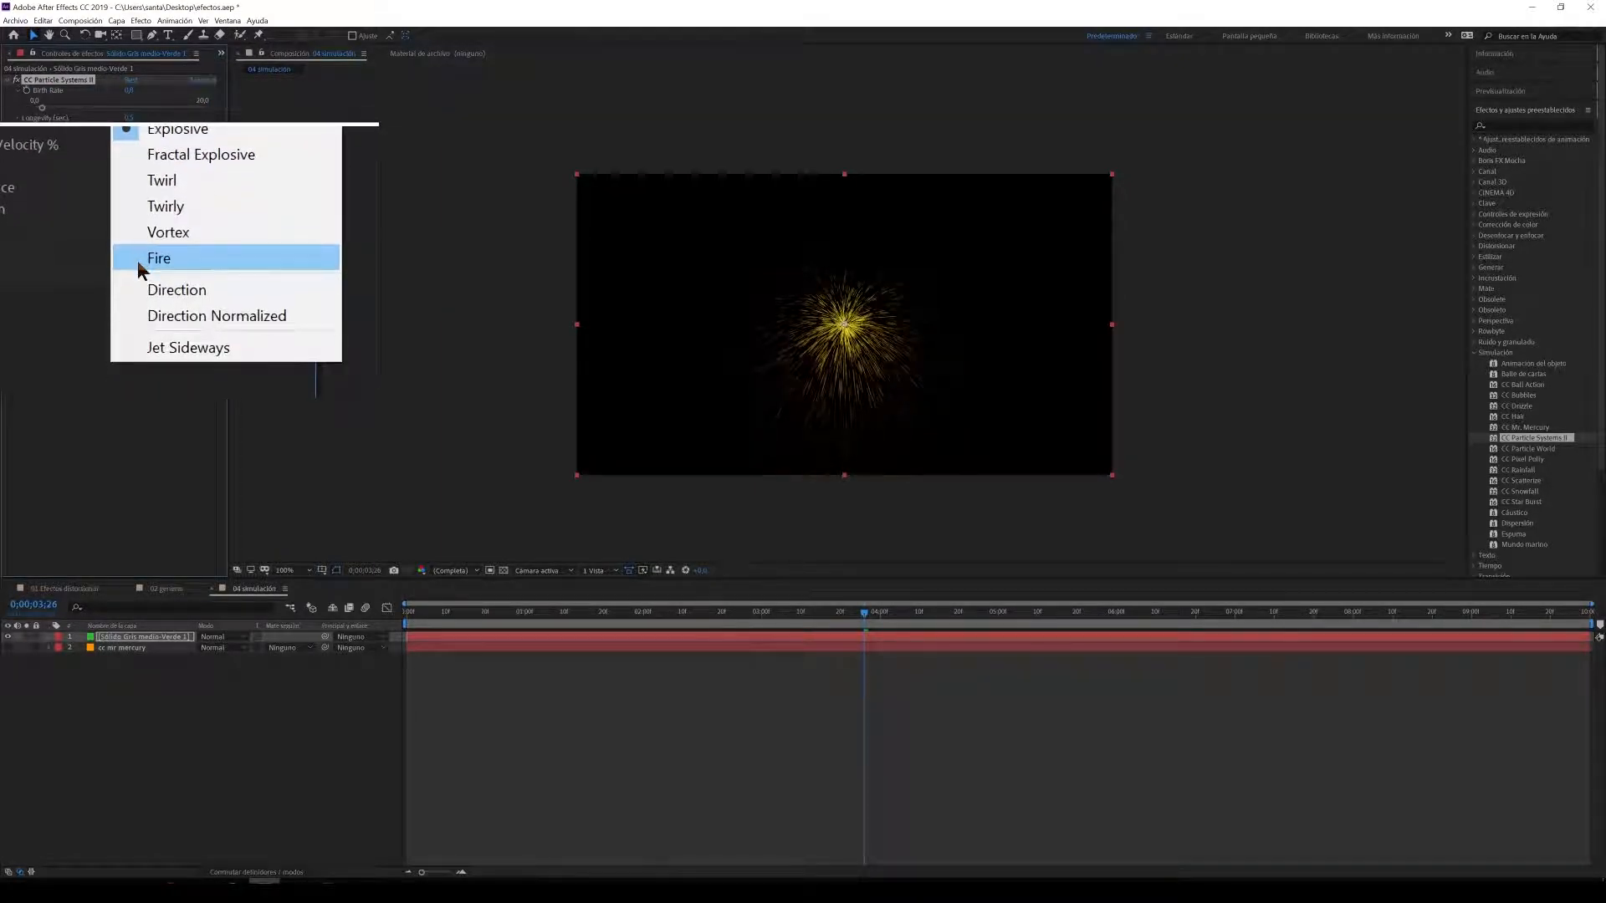
pyautogui.click(137, 259)
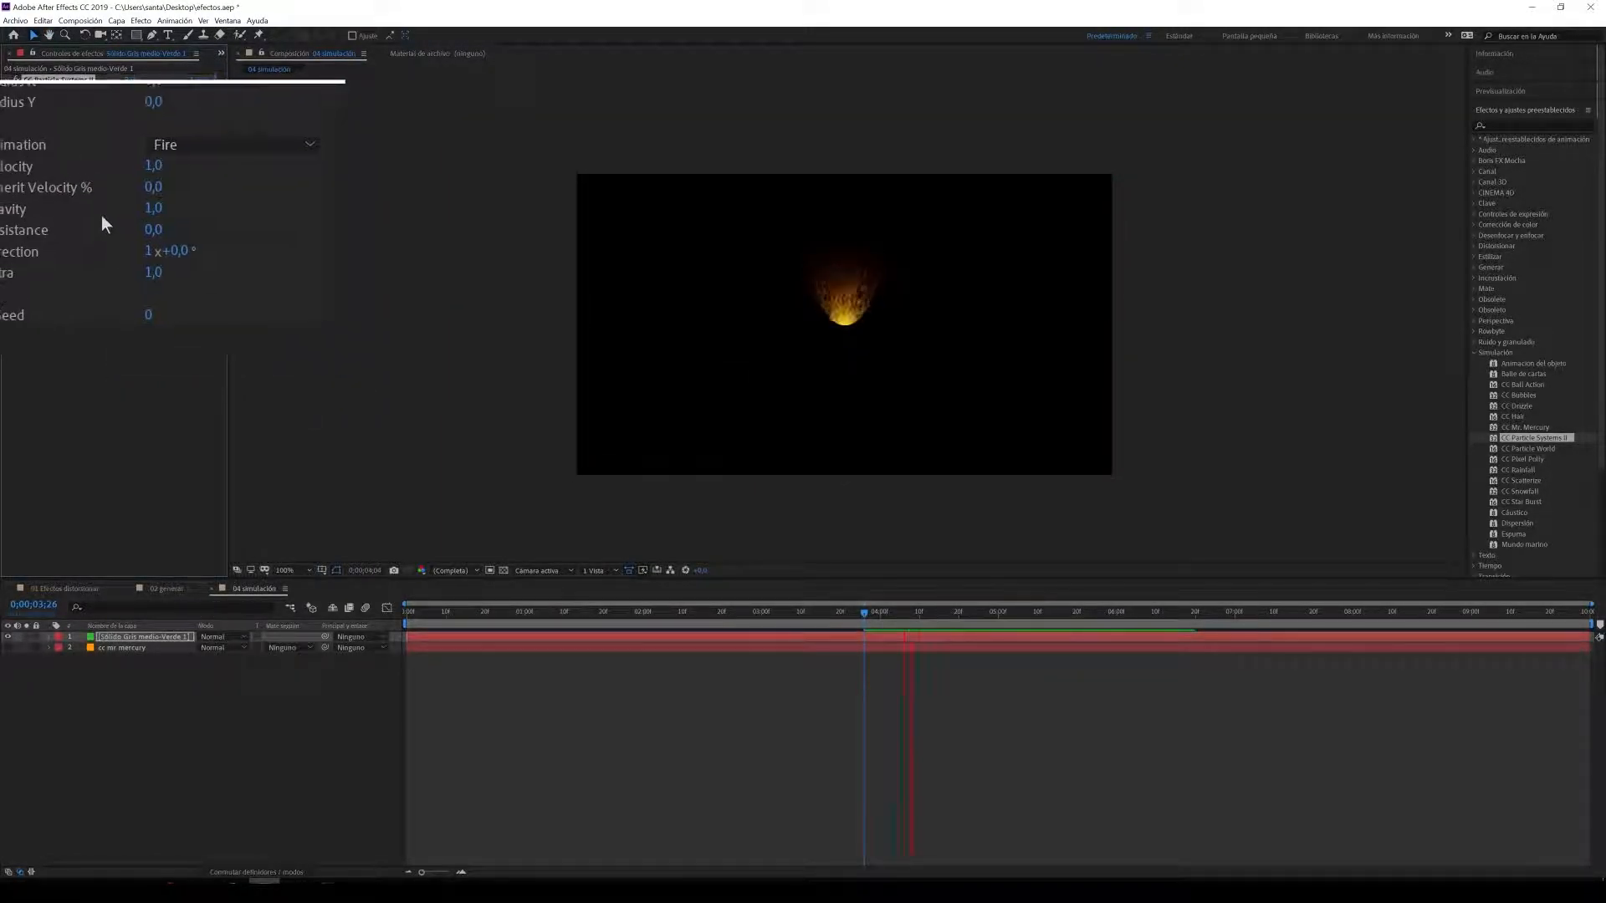
pyautogui.press('space')
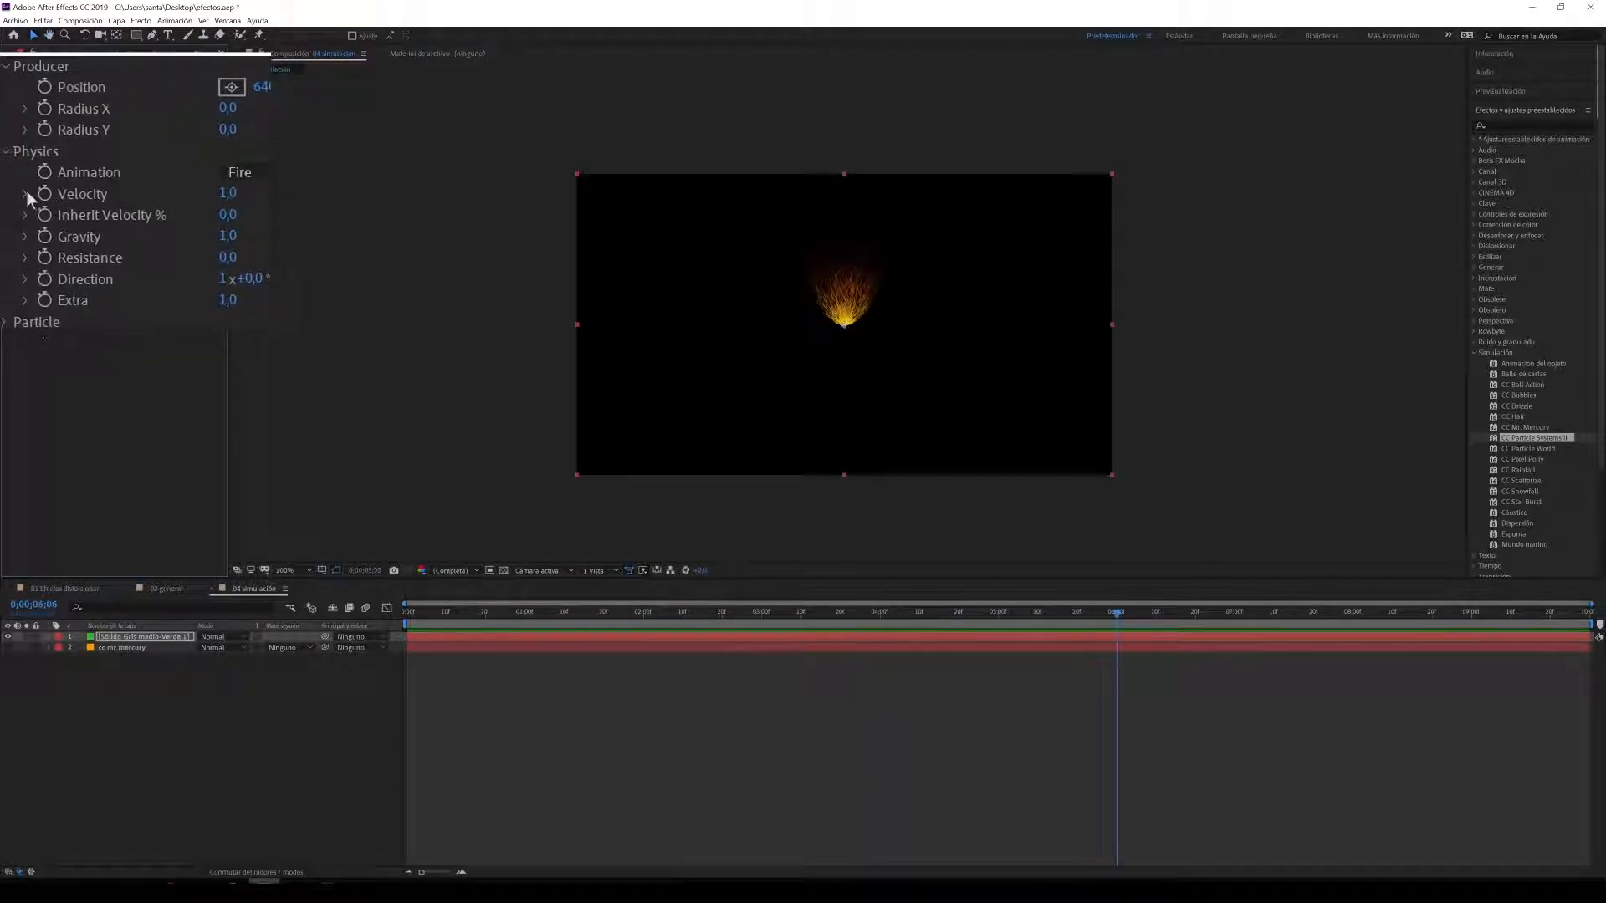
# Step: Reduce the fire's Velocity to 0.1 and Gravity to 0.8, and preview the particles
pyautogui.click(27, 193)
pyautogui.moveTo(78, 210); pyautogui.dragTo(60, 210)
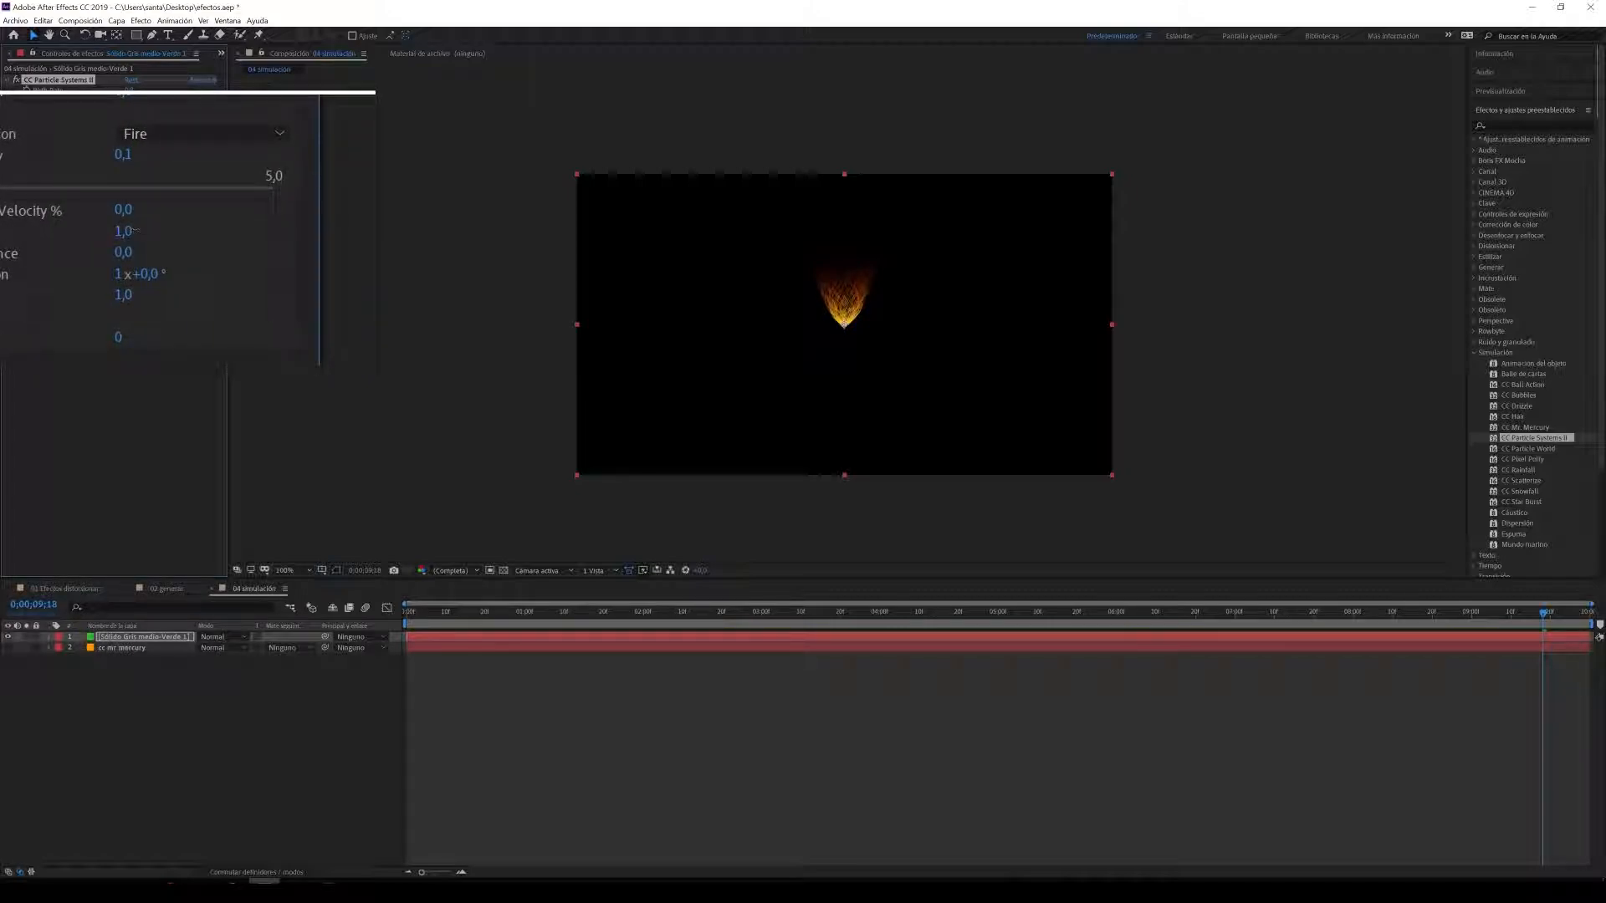
pyautogui.moveTo(133, 231)
pyautogui.mouseDown()
pyautogui.moveTo(116, 231)
pyautogui.moveTo(151, 221)
pyautogui.moveTo(121, 231)
pyautogui.mouseUp()
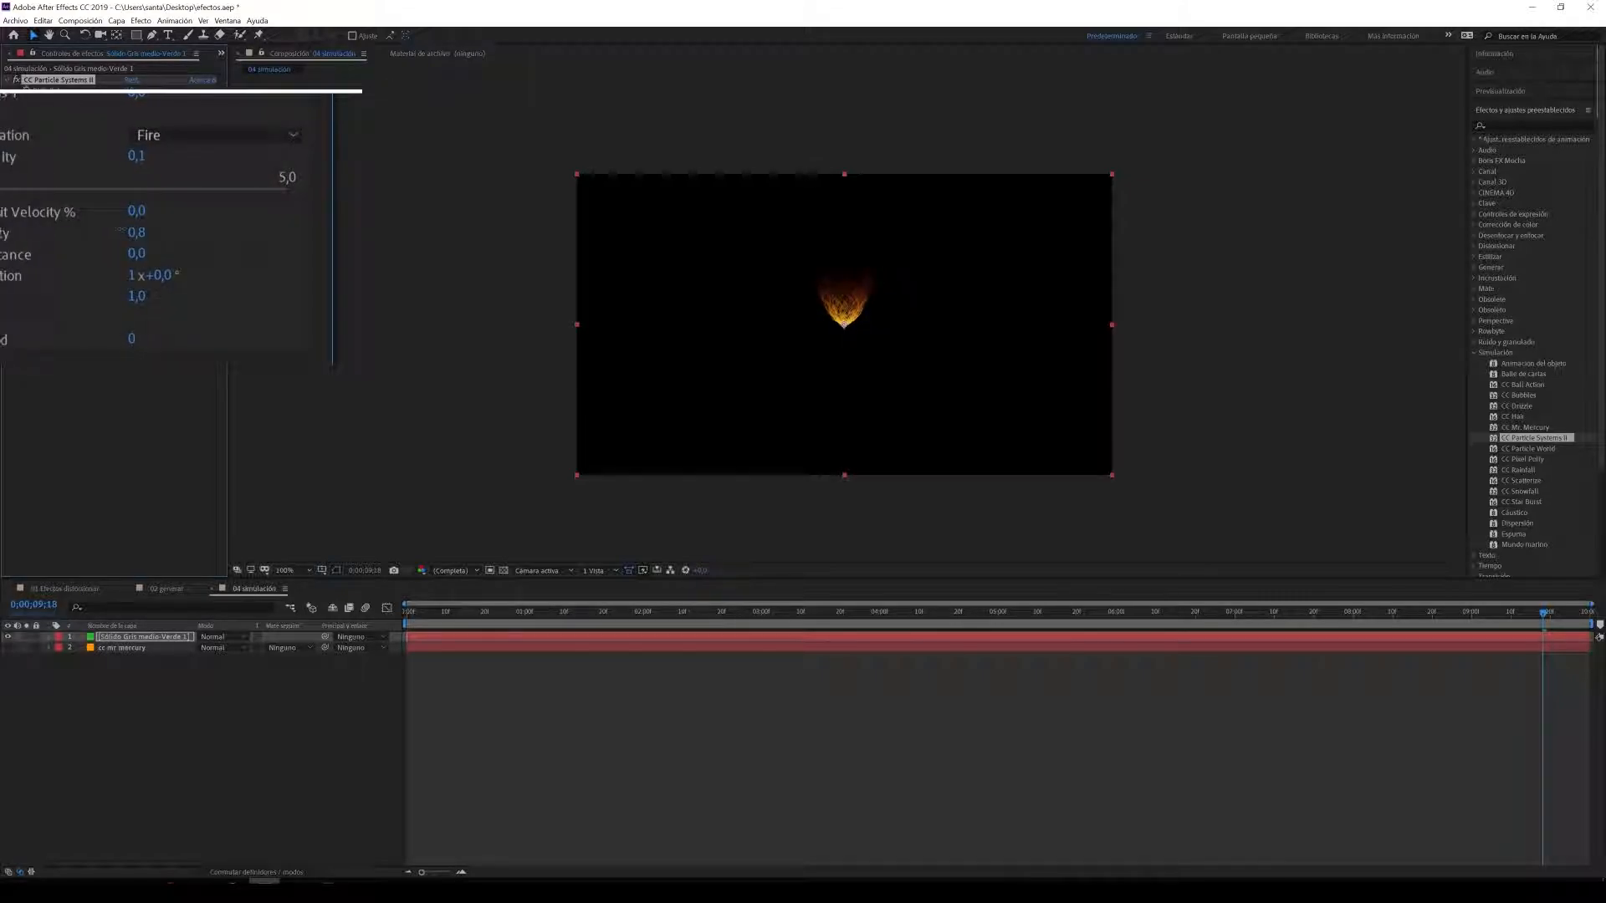
pyautogui.press('space')
pyautogui.press('space')
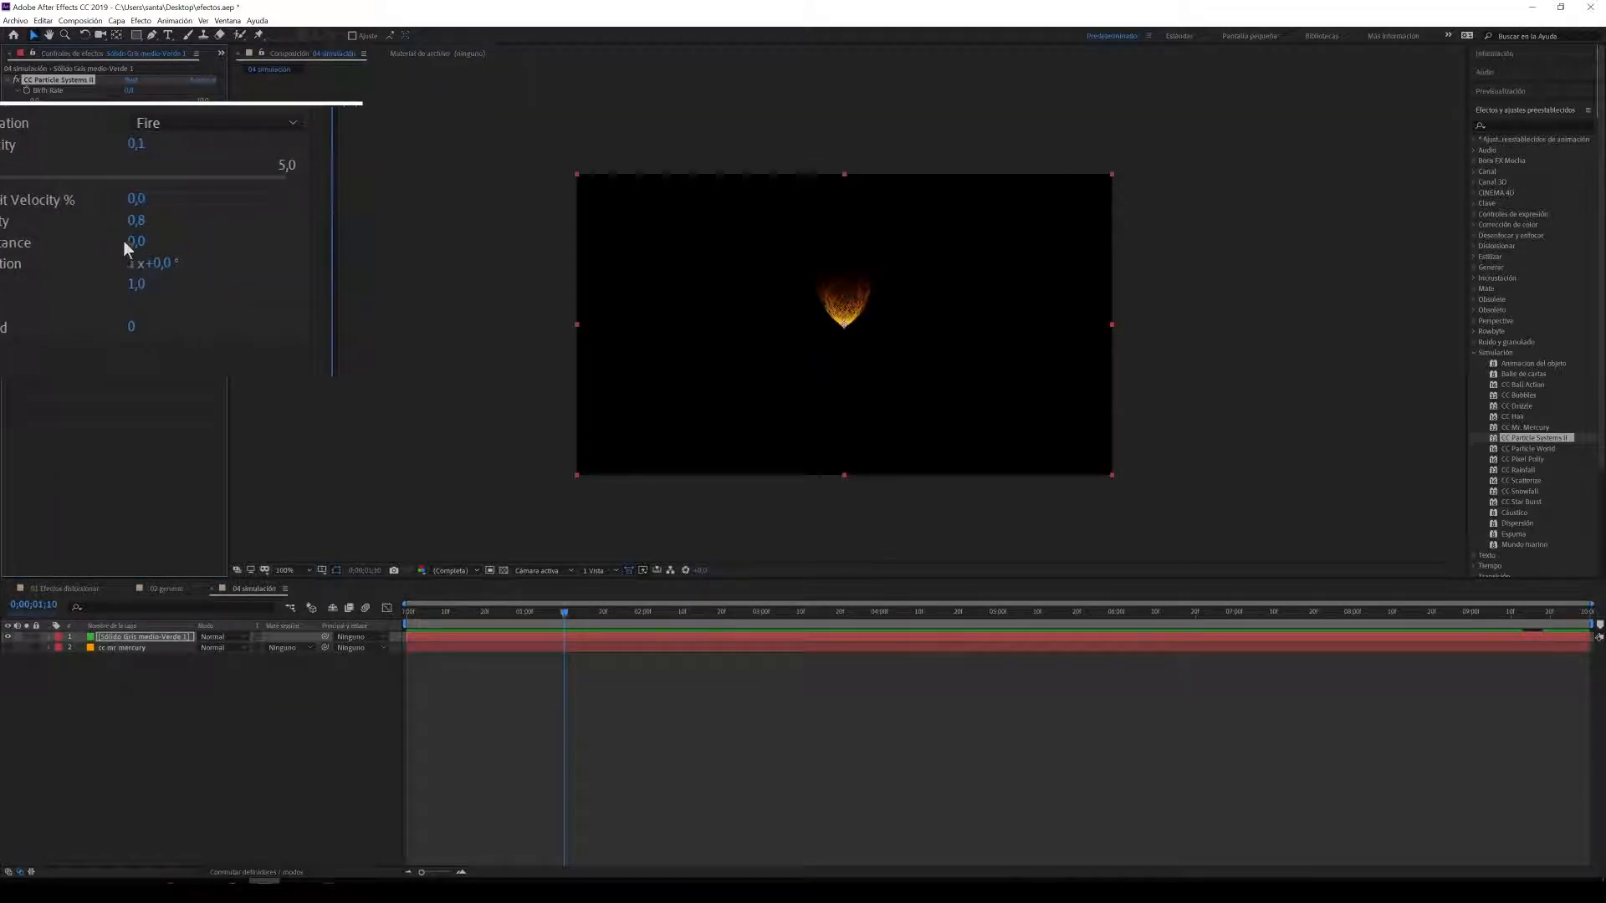
# Step: Set the particle Resistance to 23.1, preview from the start of the timeline, and raise Longevity to 0.8 seconds
pyautogui.moveTo(127, 242); pyautogui.dragTo(243, 236)
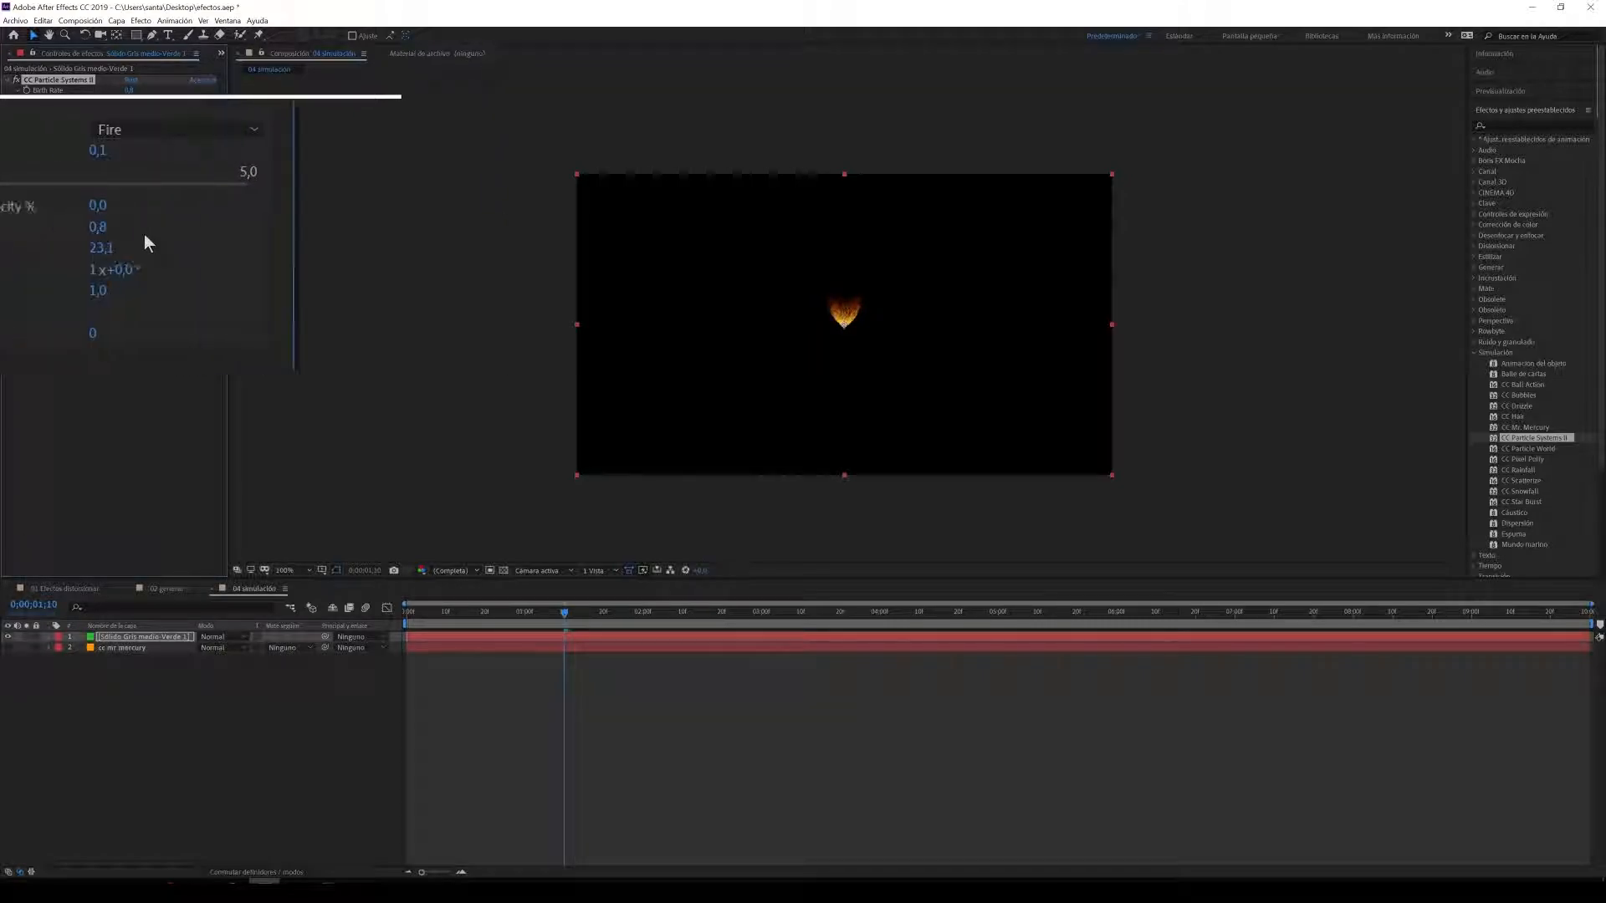
pyautogui.moveTo(452, 611); pyautogui.dragTo(401, 612)
pyautogui.press('space')
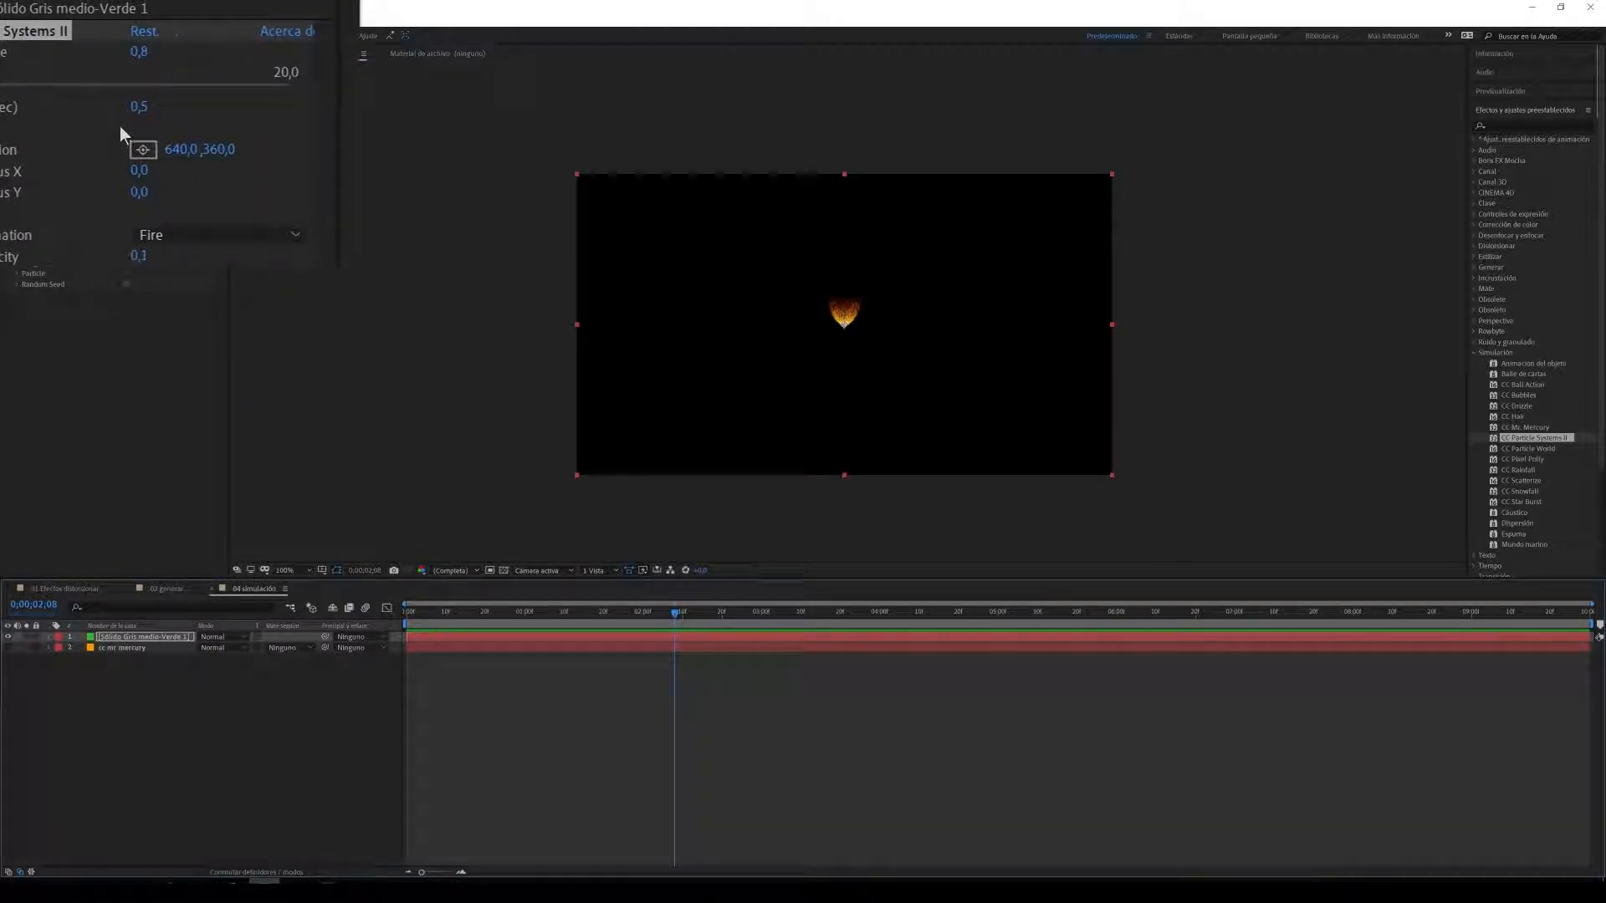
pyautogui.moveTo(129, 116); pyautogui.dragTo(143, 111)
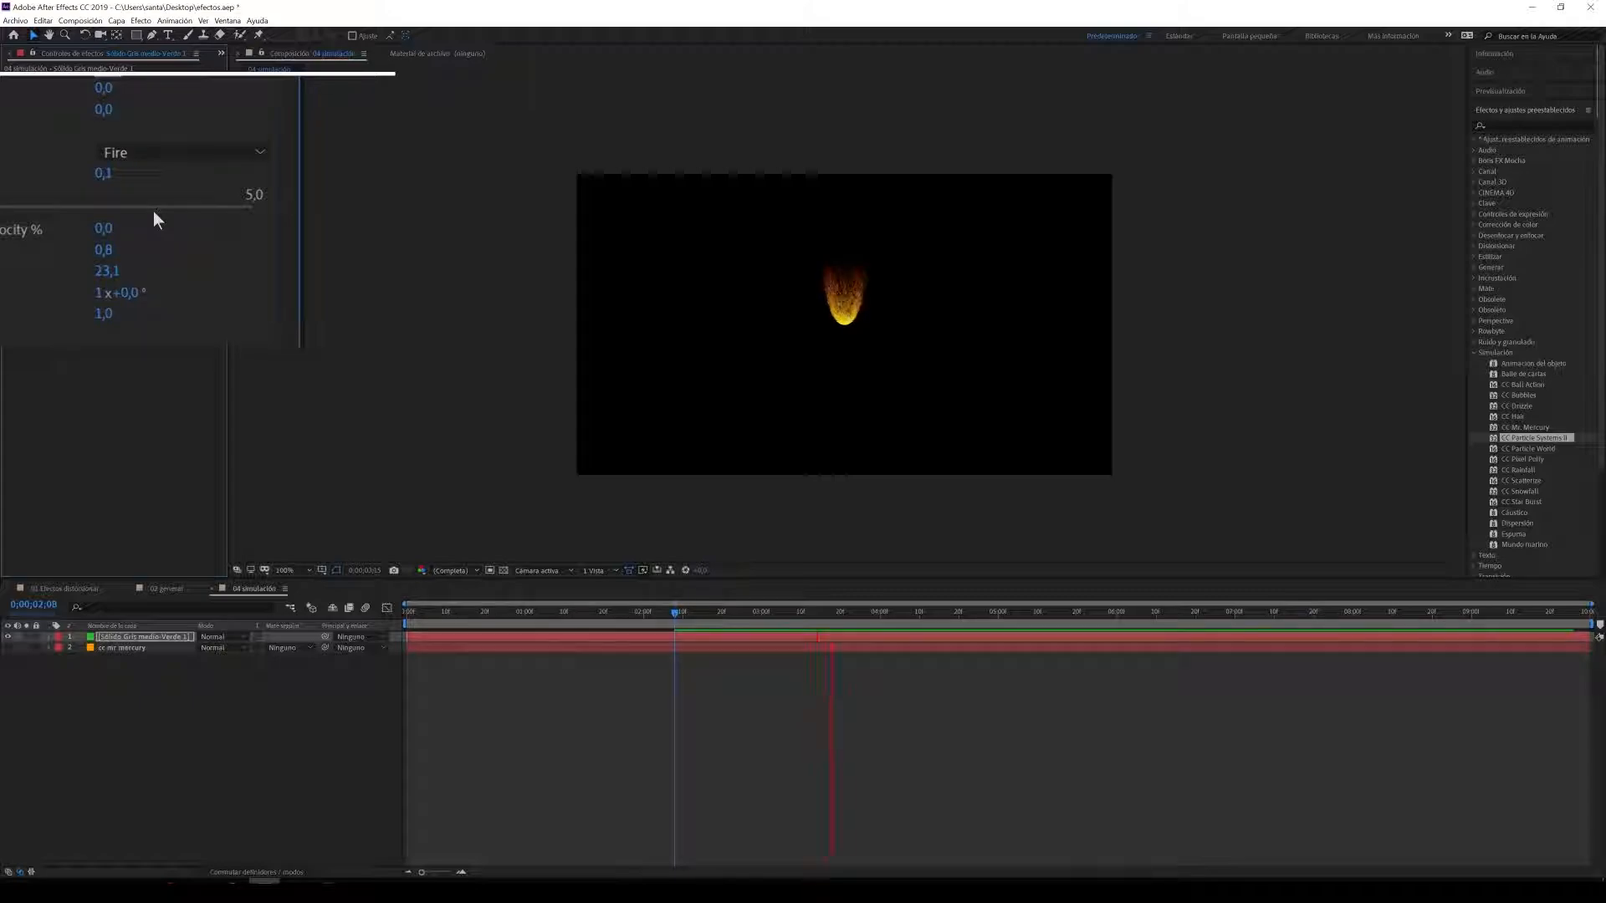
# Step: Set the particle Direction to 0x+174° and Extra to 2.0, and preview the fire
pyautogui.moveTo(134, 251); pyautogui.dragTo(24, 254)
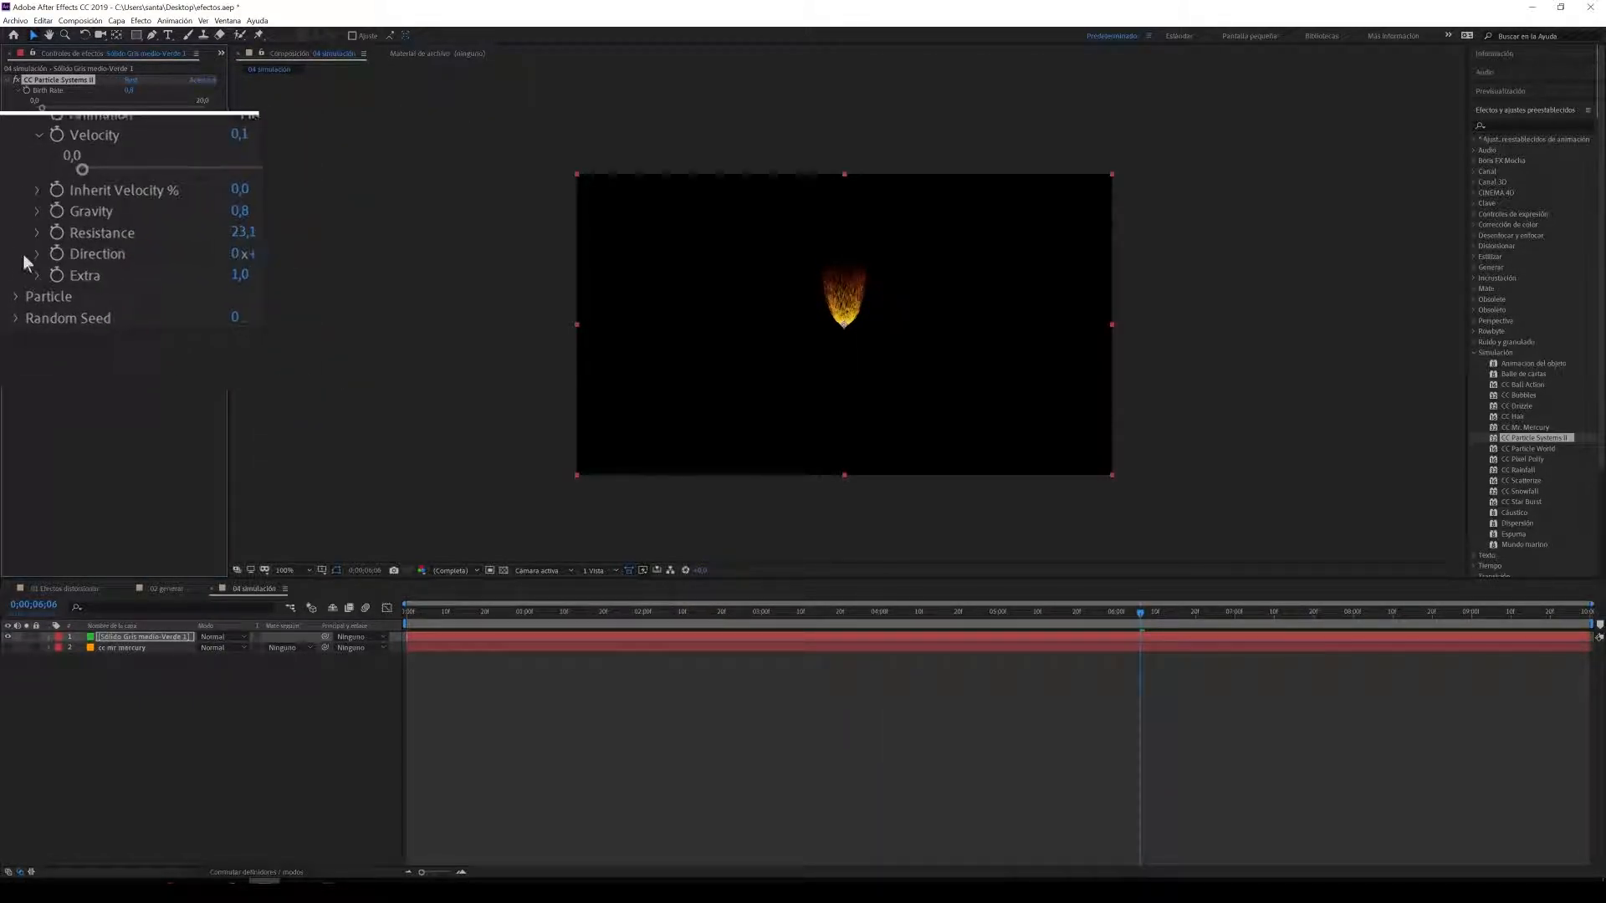
pyautogui.moveTo(129, 265); pyautogui.dragTo(192, 268)
pyautogui.press('space')
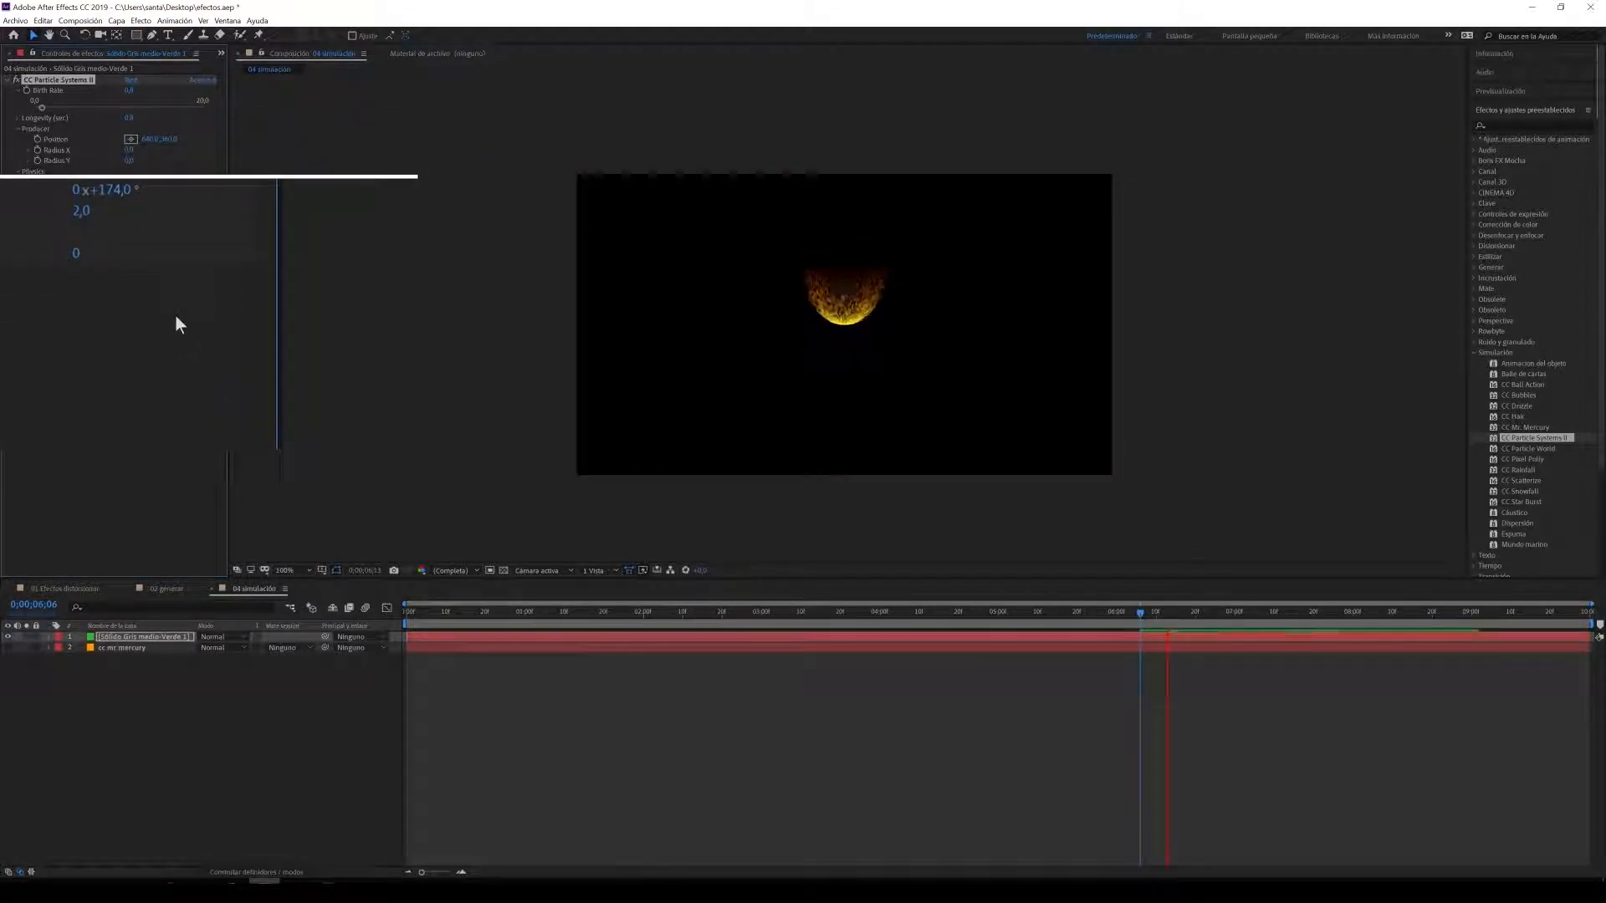
pyautogui.press('space')
# Step: Try the Star, Shaded Sphere, Bubble and Cube particle types, finishing with the Particle Type set to TetraHedron
pyautogui.click(19, 274)
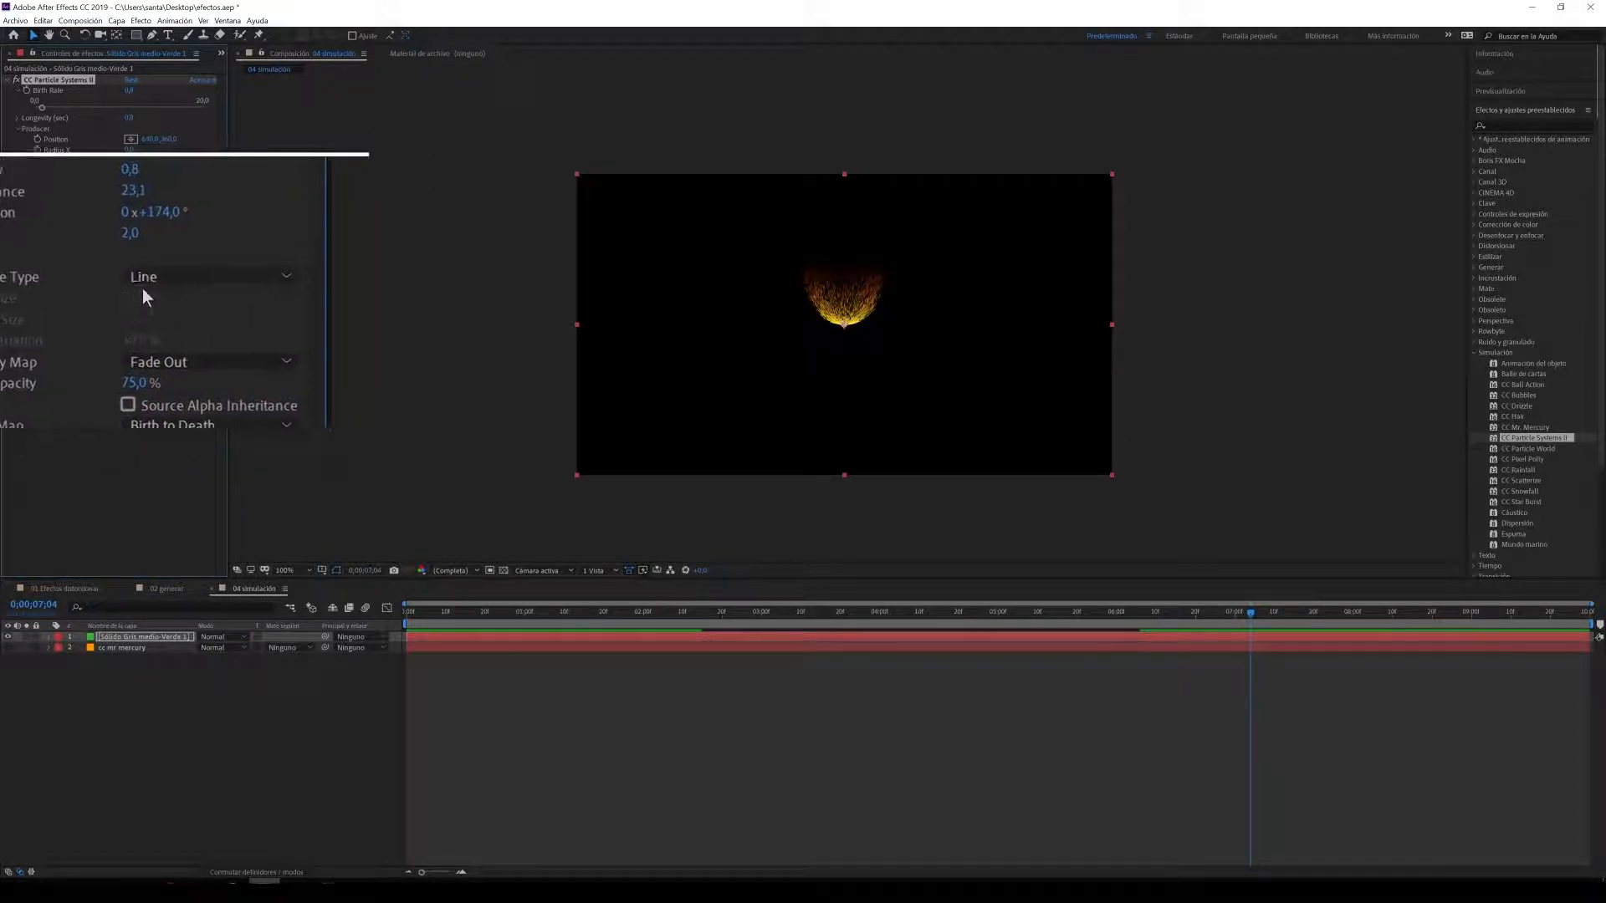
pyautogui.click(144, 280)
pyautogui.click(150, 312)
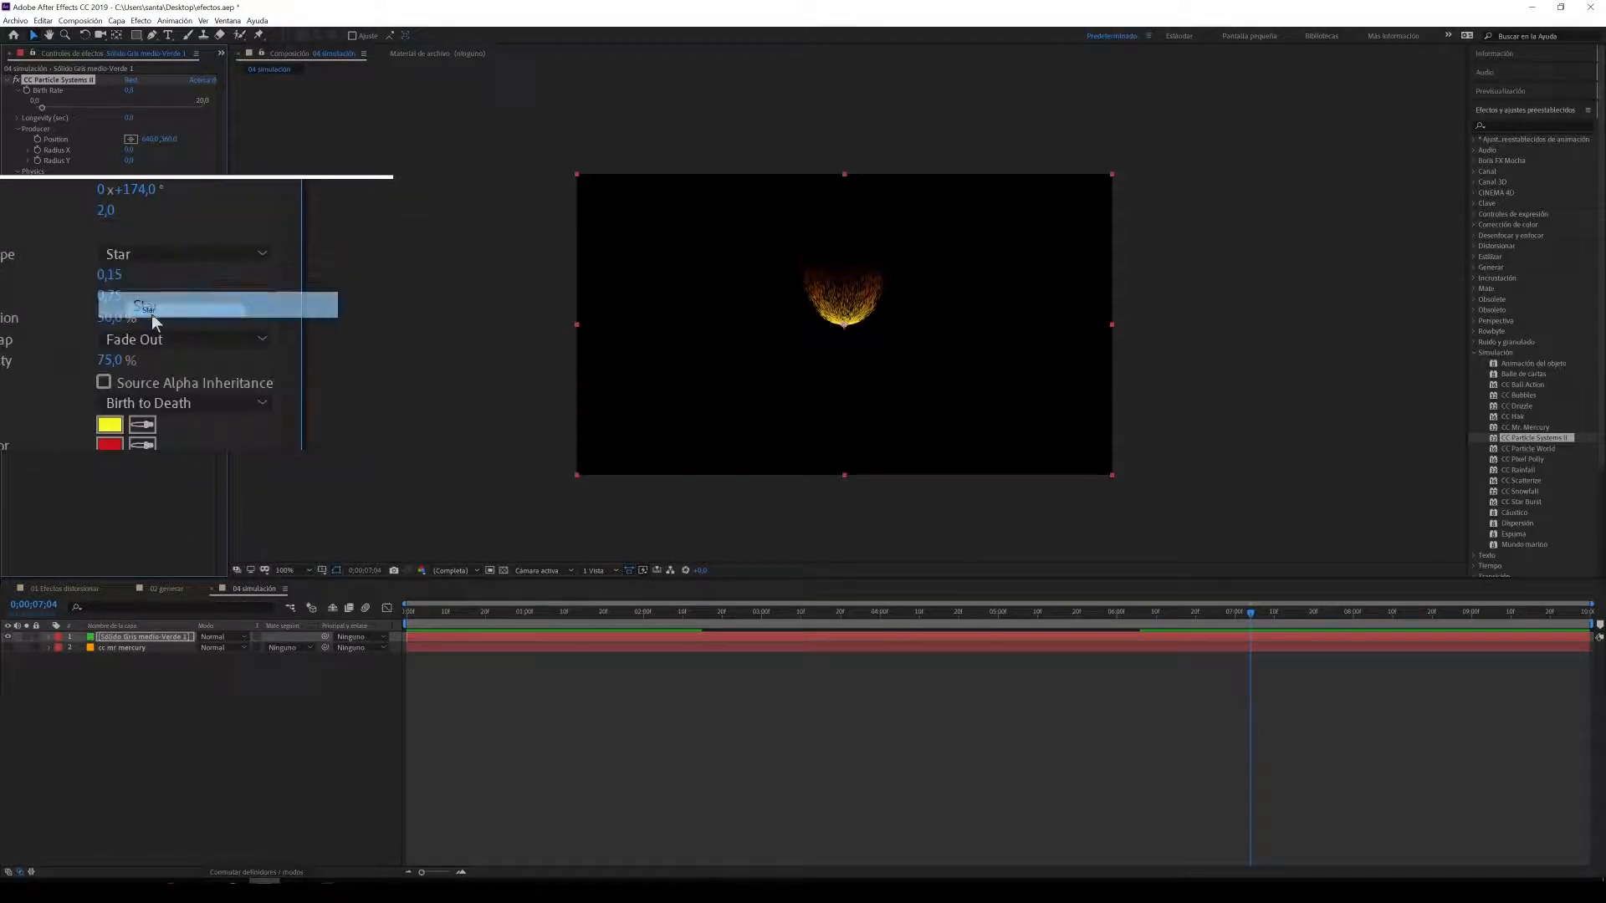
pyautogui.click(141, 288)
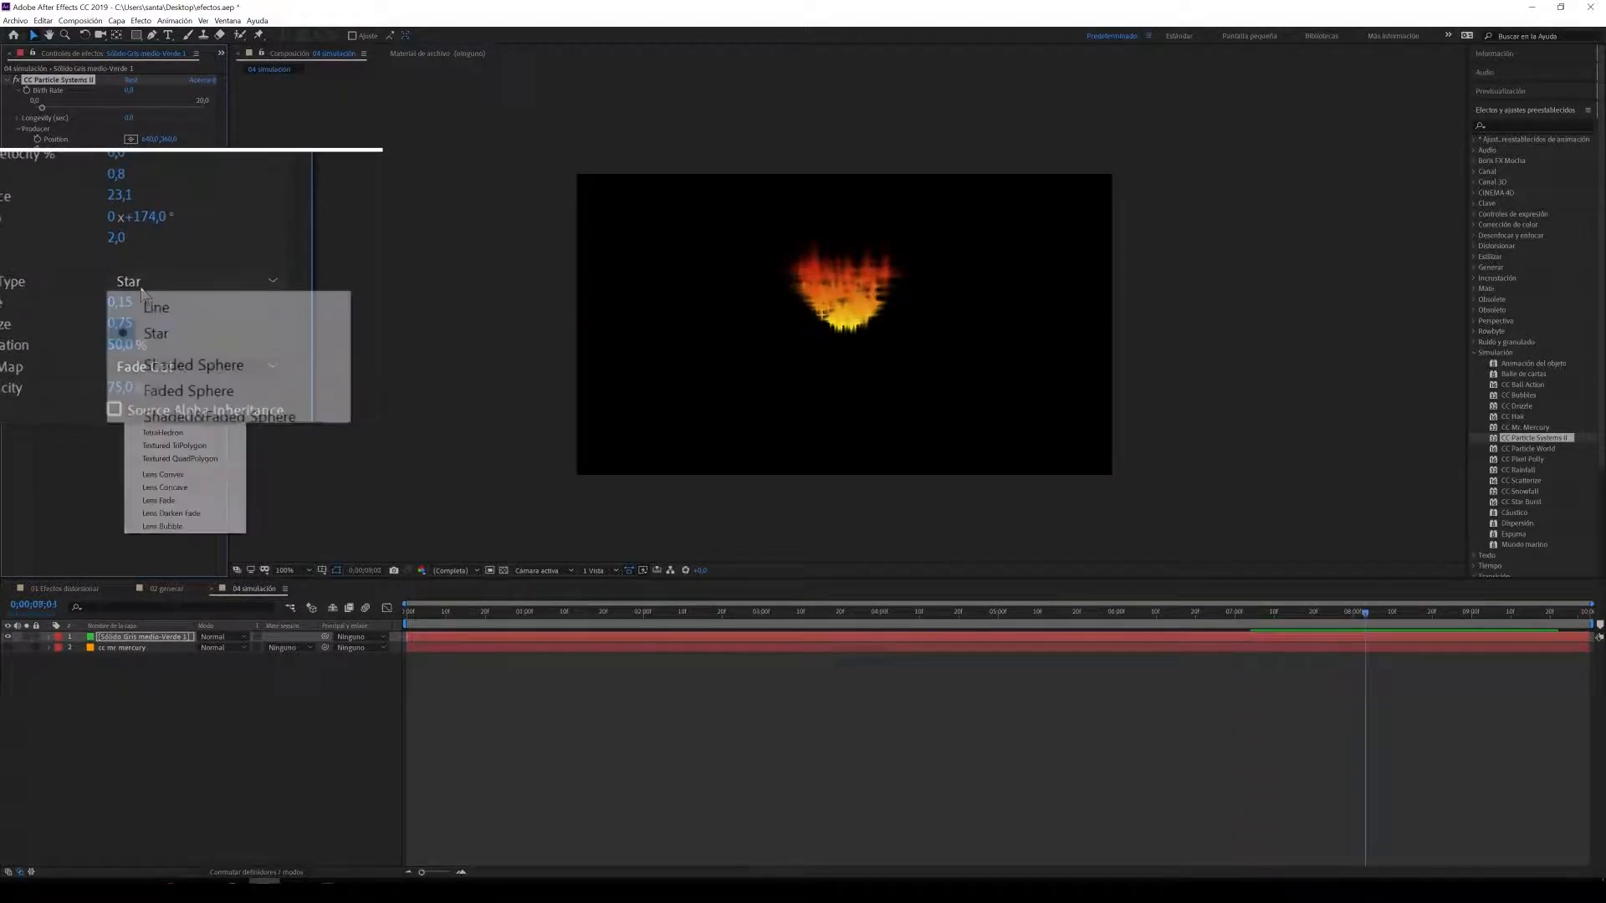
pyautogui.click(160, 328)
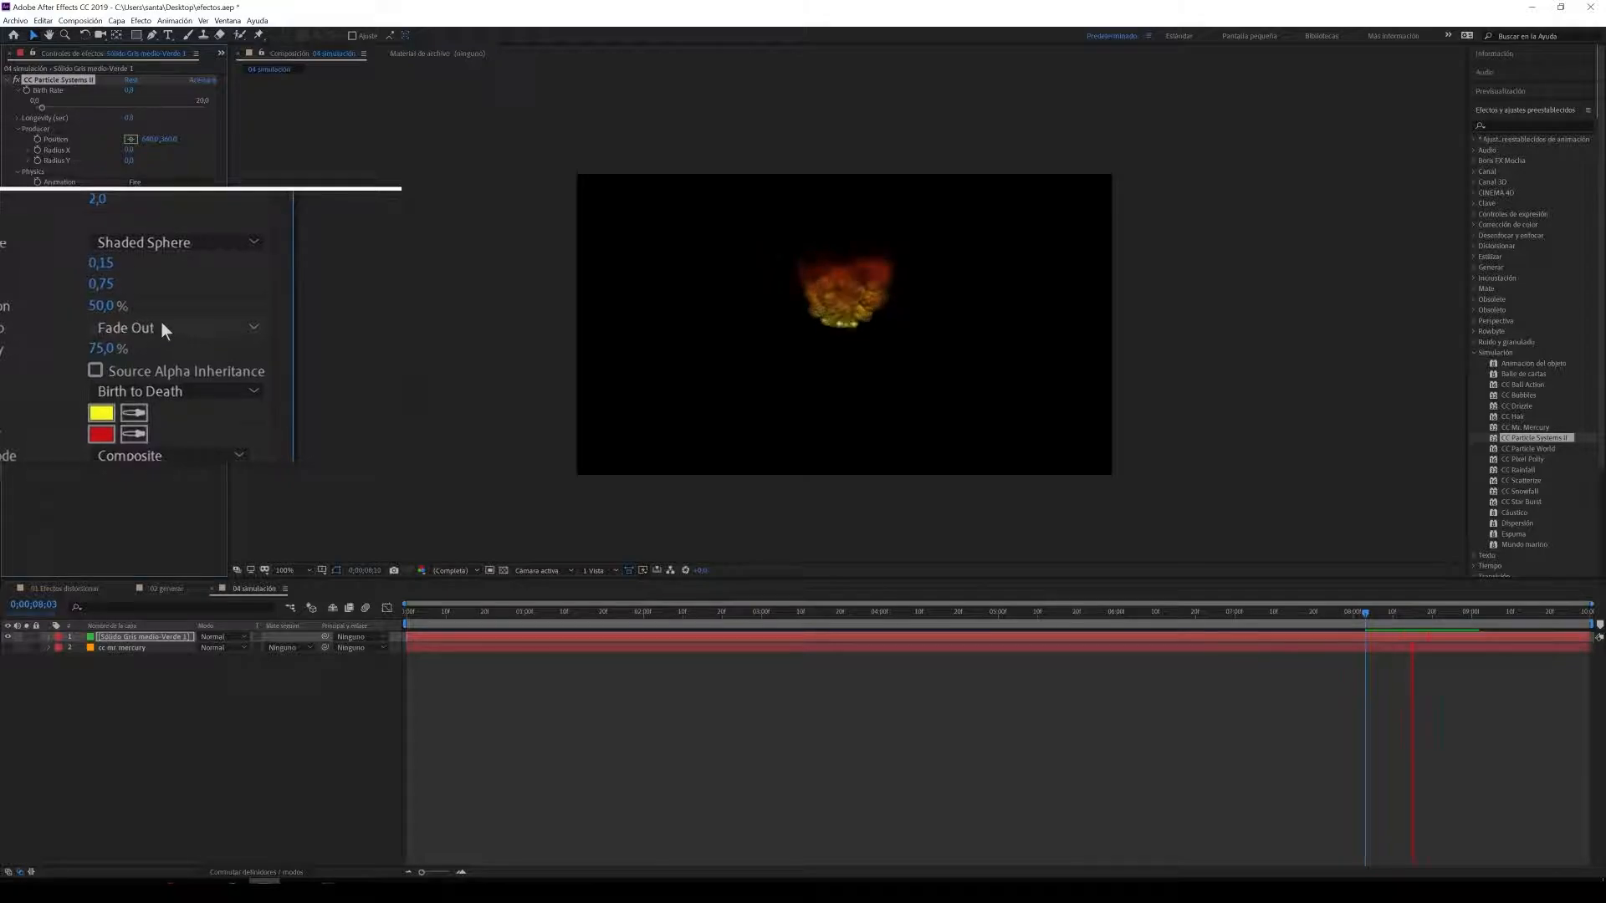
pyautogui.click(157, 284)
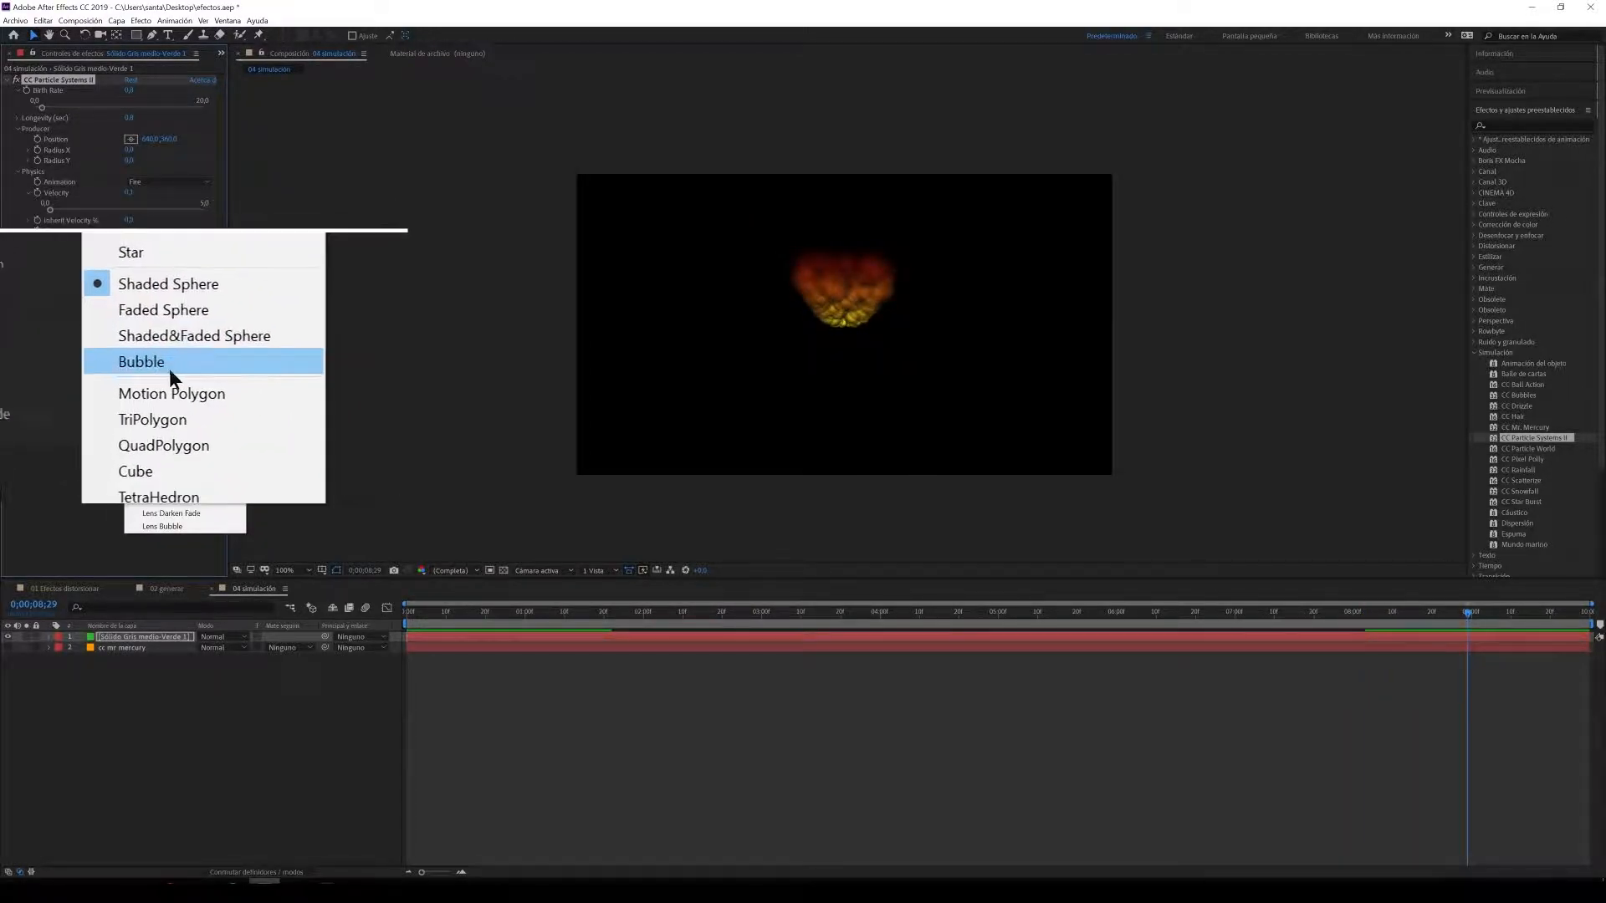
pyautogui.click(172, 362)
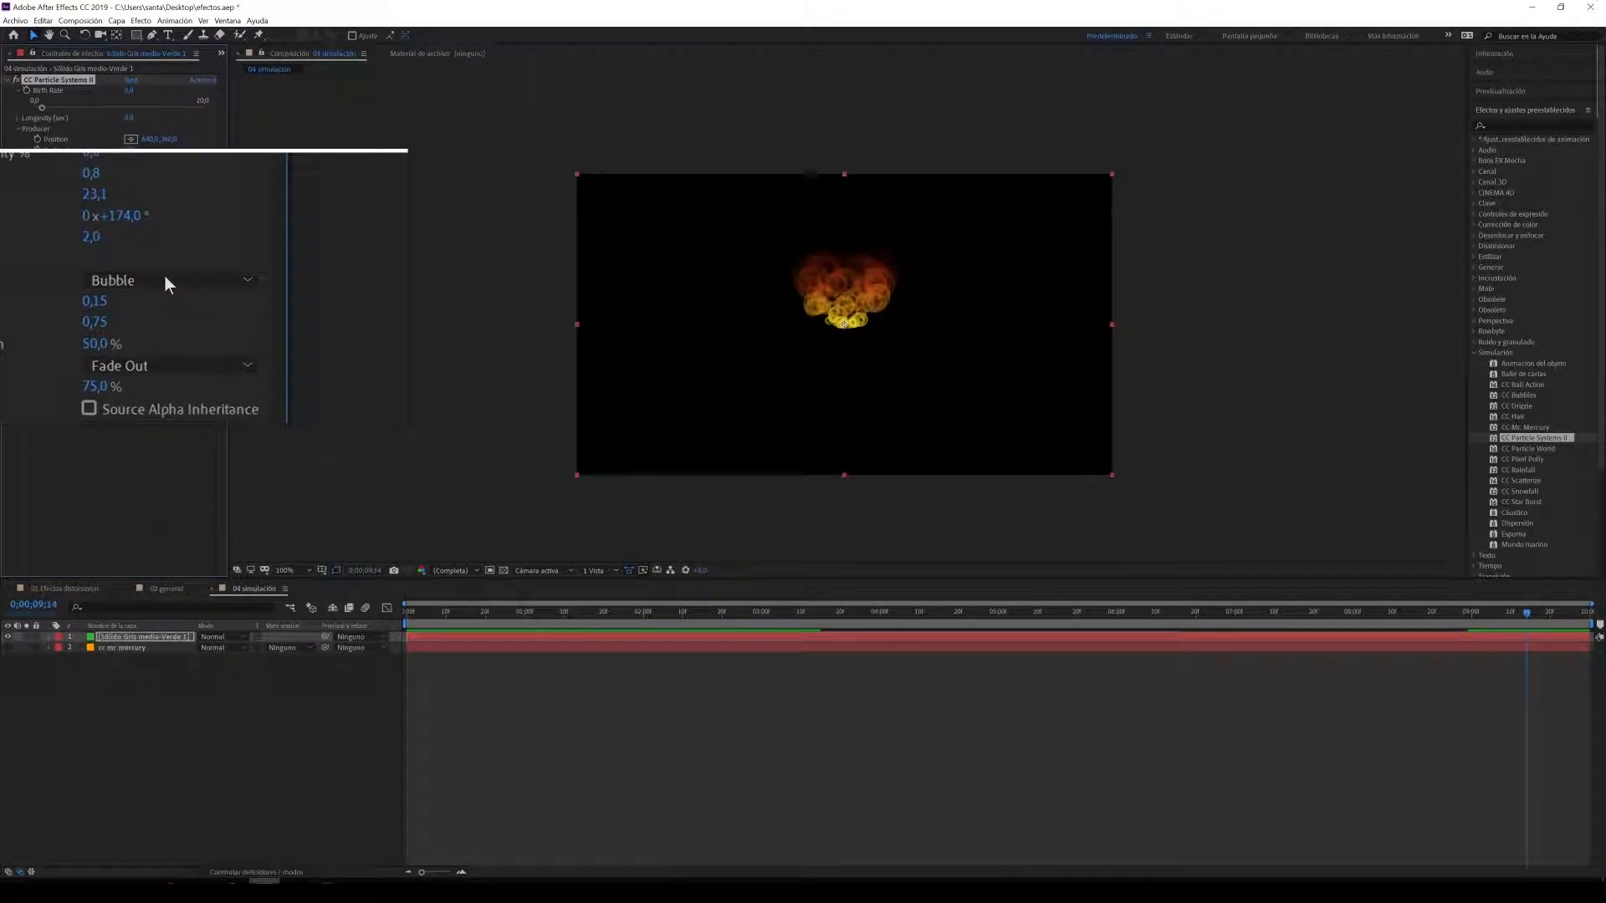
pyautogui.click(174, 280)
pyautogui.click(189, 421)
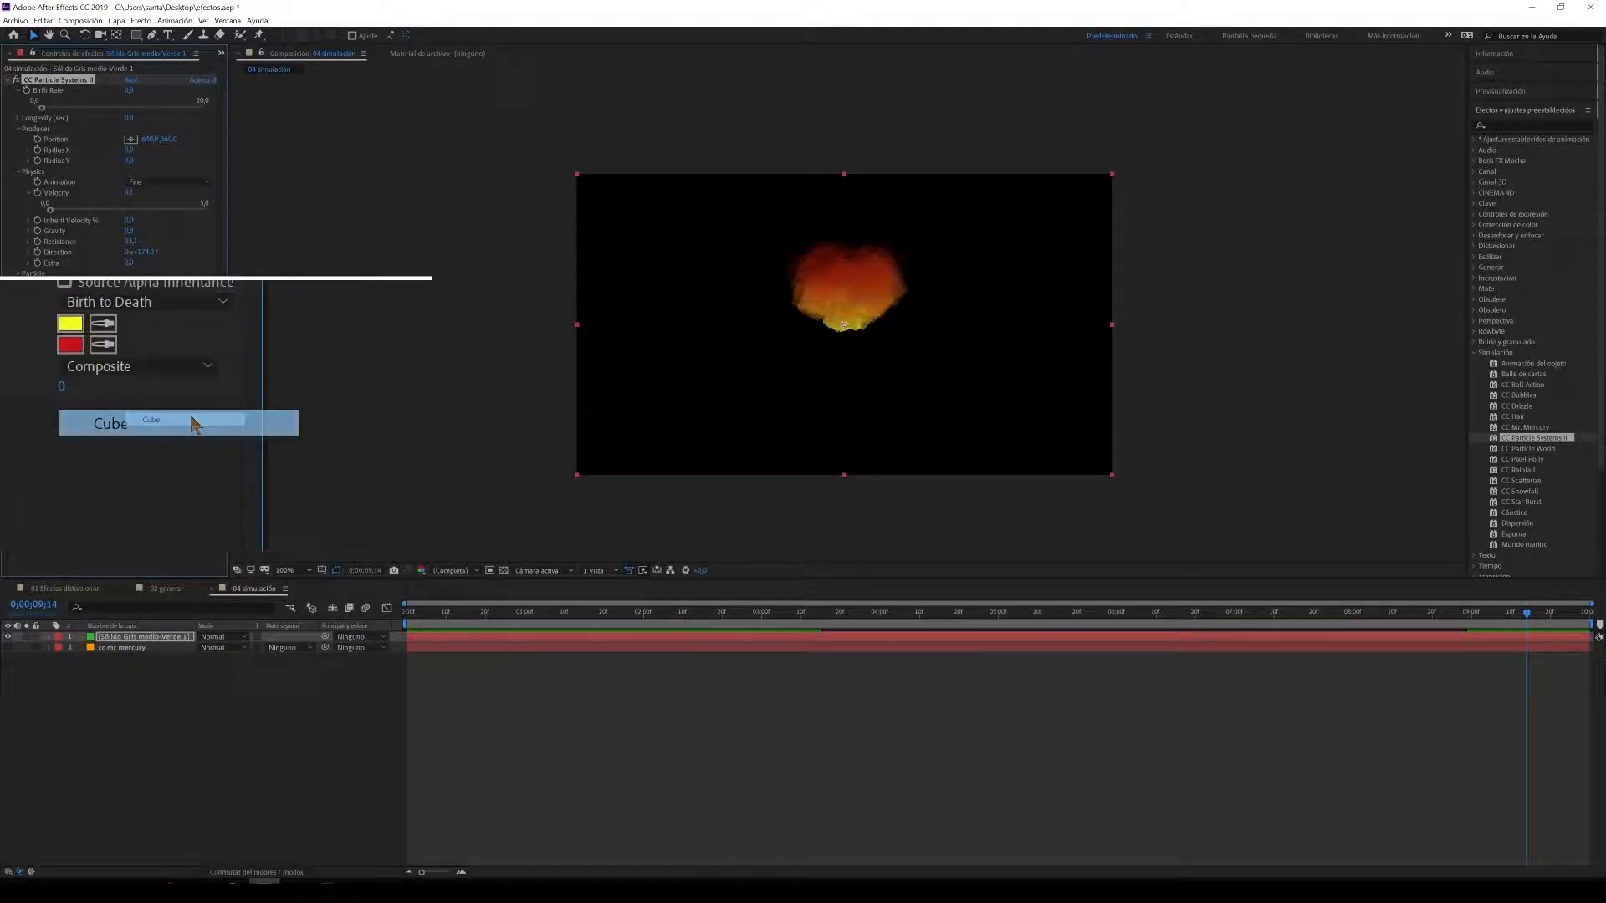
pyautogui.click(167, 283)
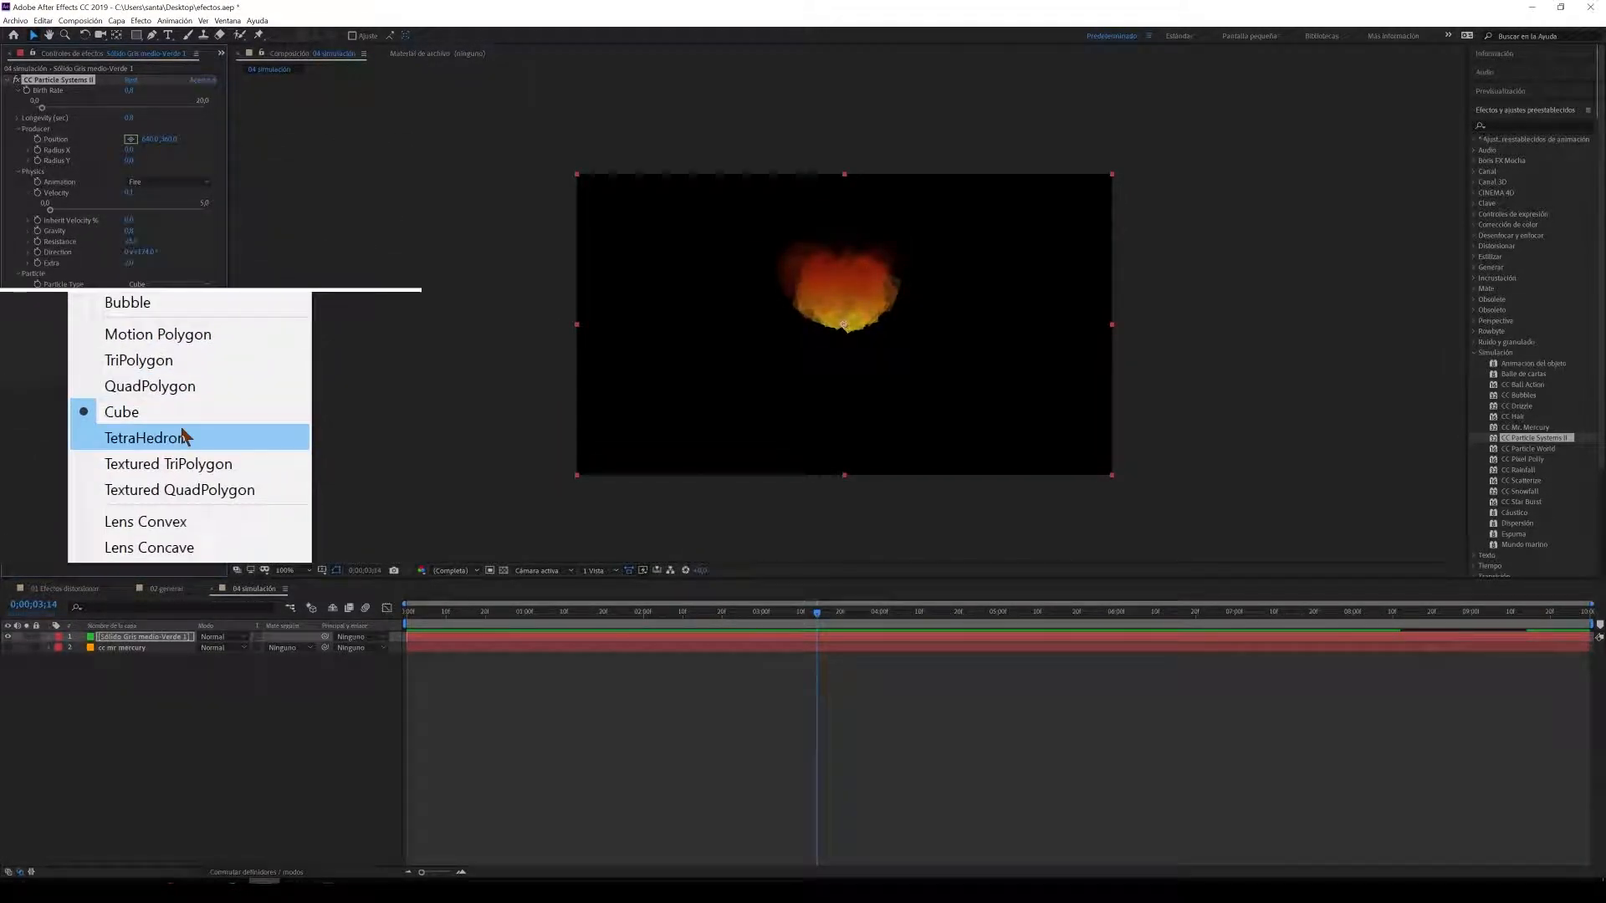
pyautogui.click(182, 435)
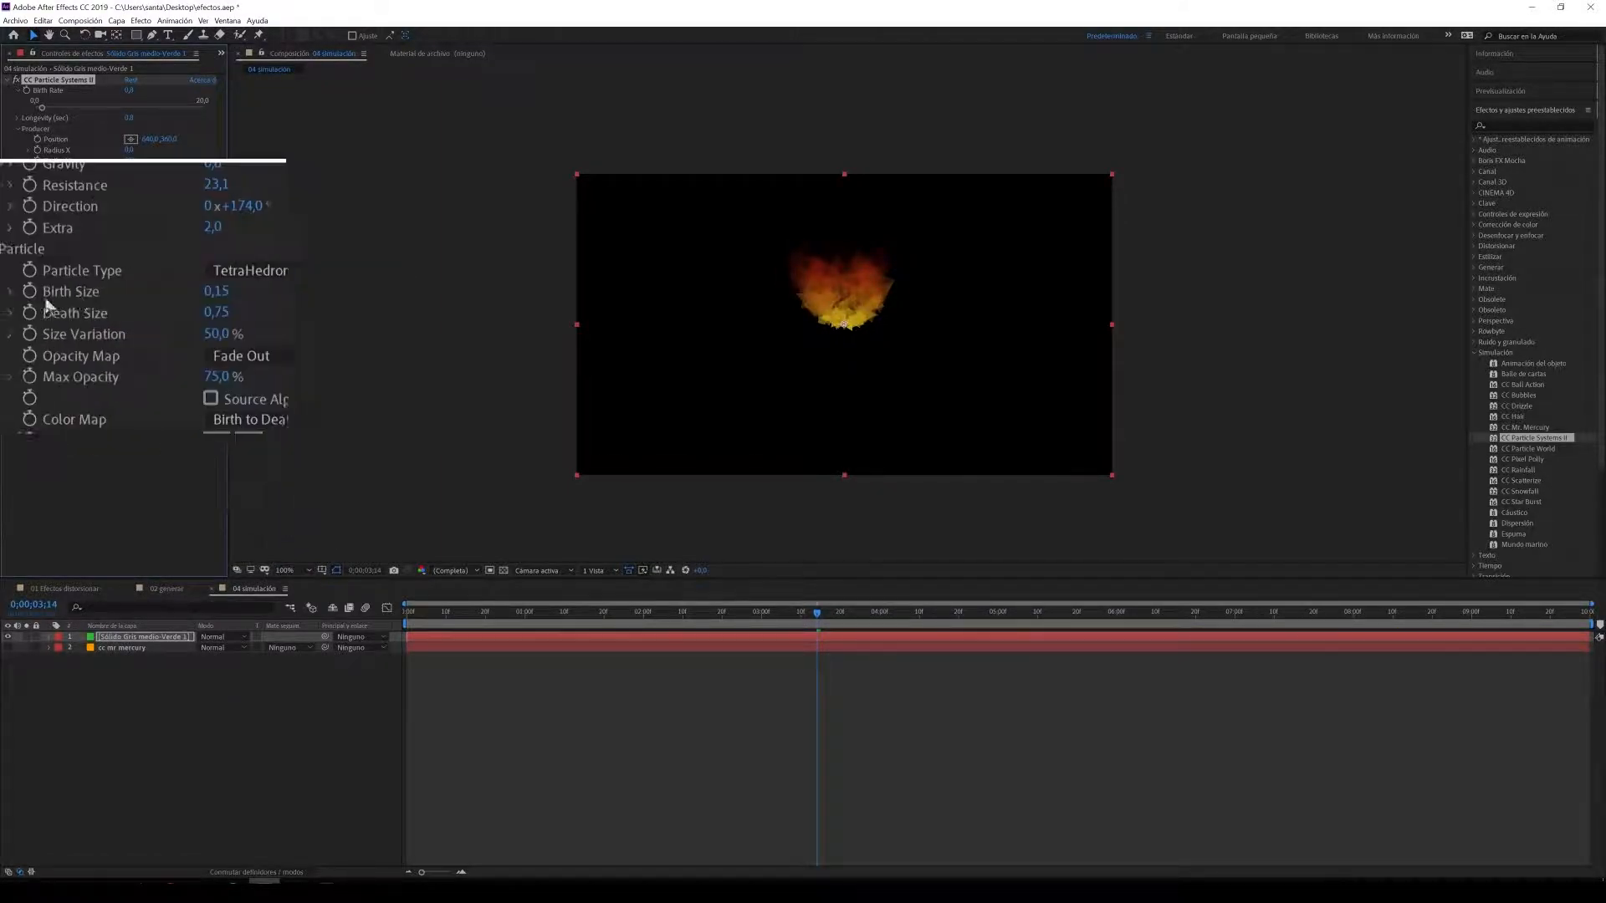
# Step: Try a particle Birth Size of 0 with a Death Size of 2.06, previewing from the start of the timeline
pyautogui.moveTo(134, 295); pyautogui.dragTo(205, 300)
pyautogui.moveTo(418, 615); pyautogui.dragTo(390, 614)
pyautogui.press('space')
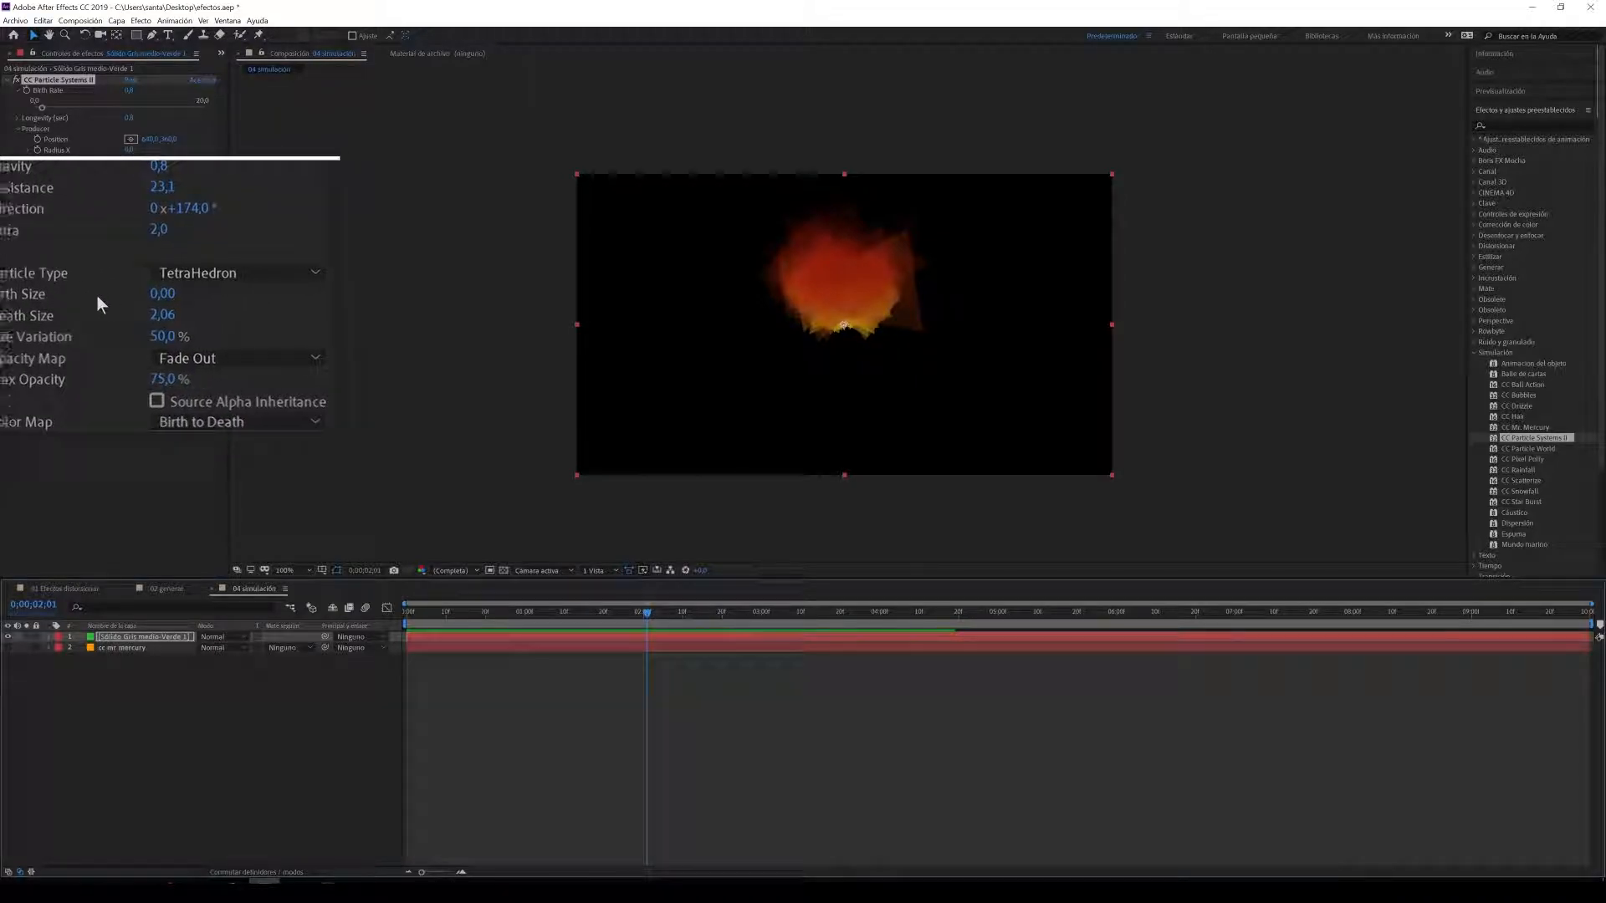
# Step: Set the particle Birth Size to 1.01 and Death Size to 0.01, and preview from the start of the timeline
pyautogui.moveTo(126, 295); pyautogui.dragTo(20, 313)
pyautogui.moveTo(422, 619); pyautogui.dragTo(401, 615)
pyautogui.press('space')
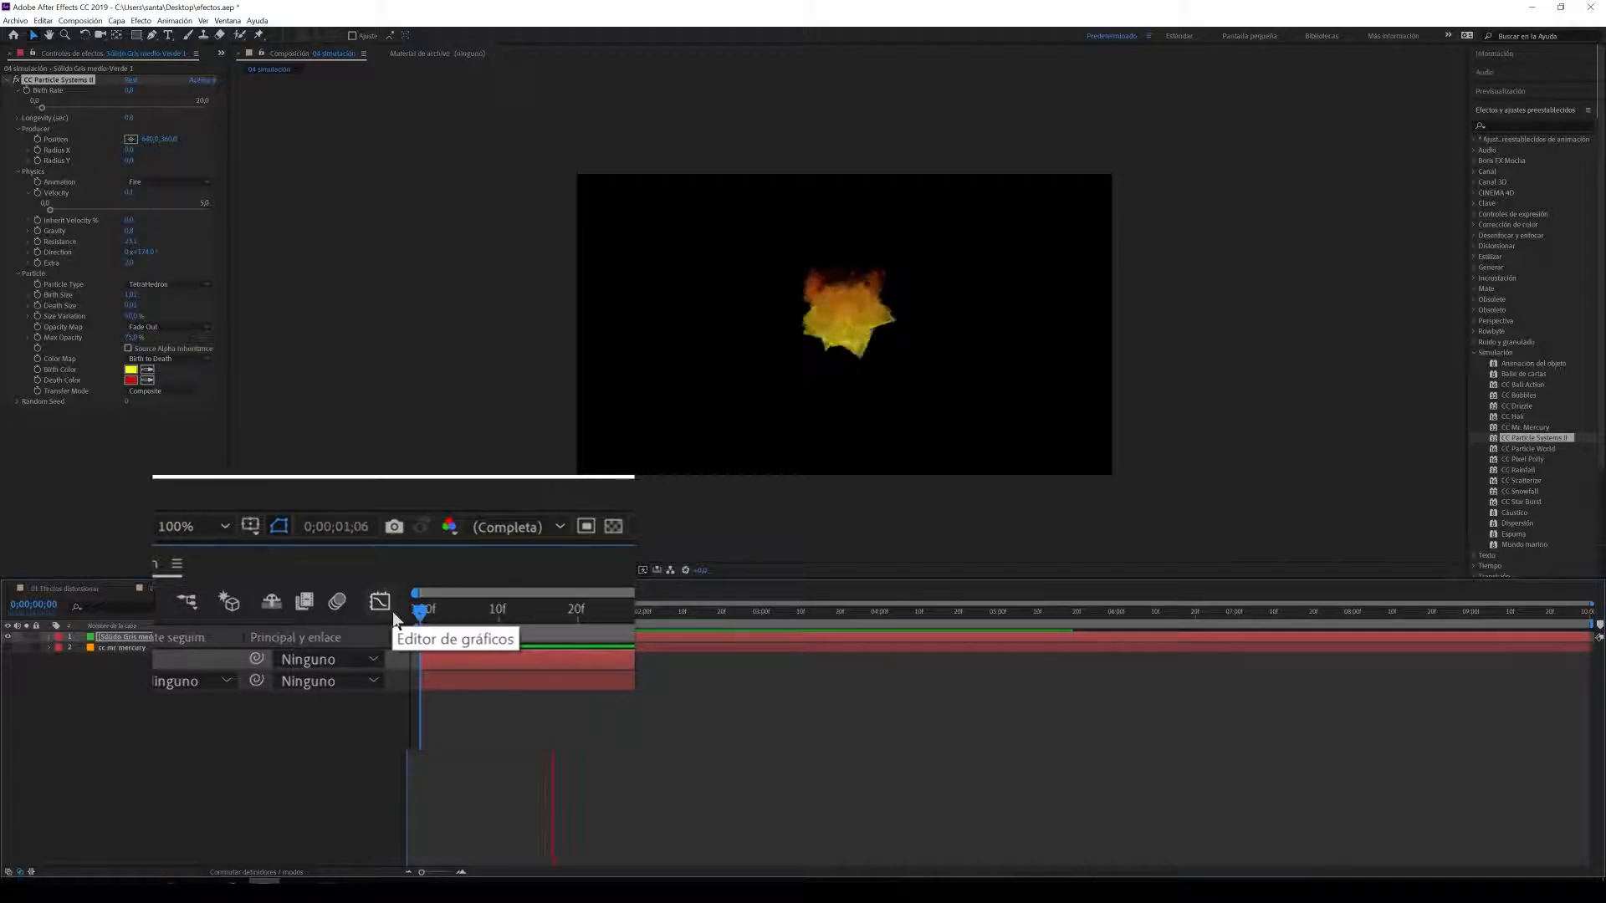
pyautogui.press('space')
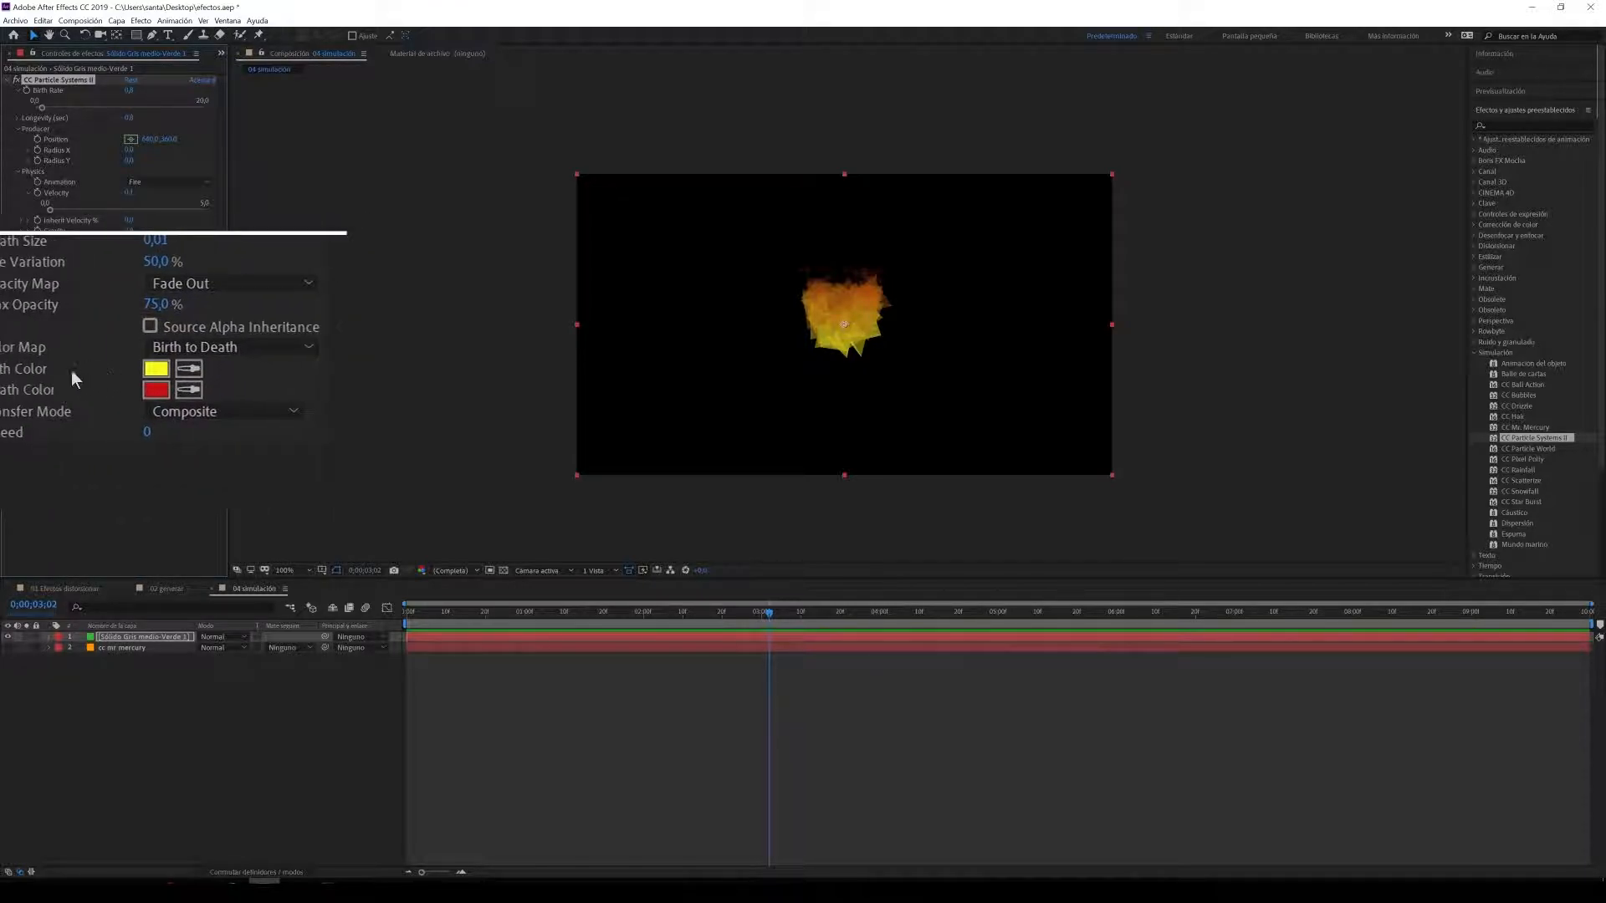
# Step: Change the particles' Birth Color to a bright green with a hue of 127°
pyautogui.click(131, 370)
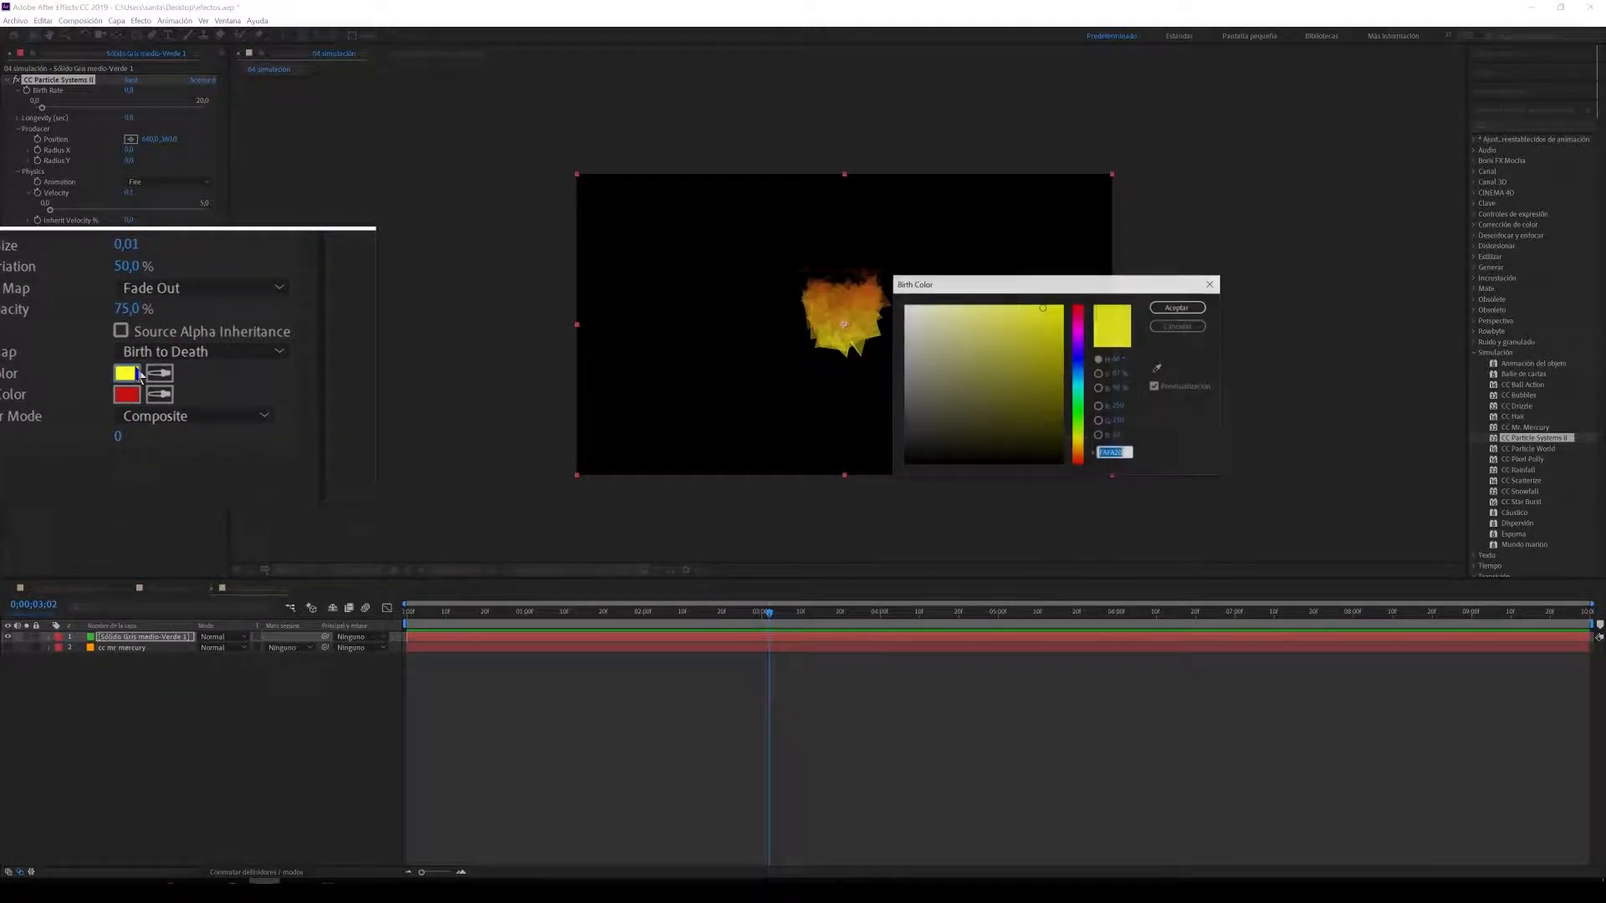
pyautogui.click(1079, 391)
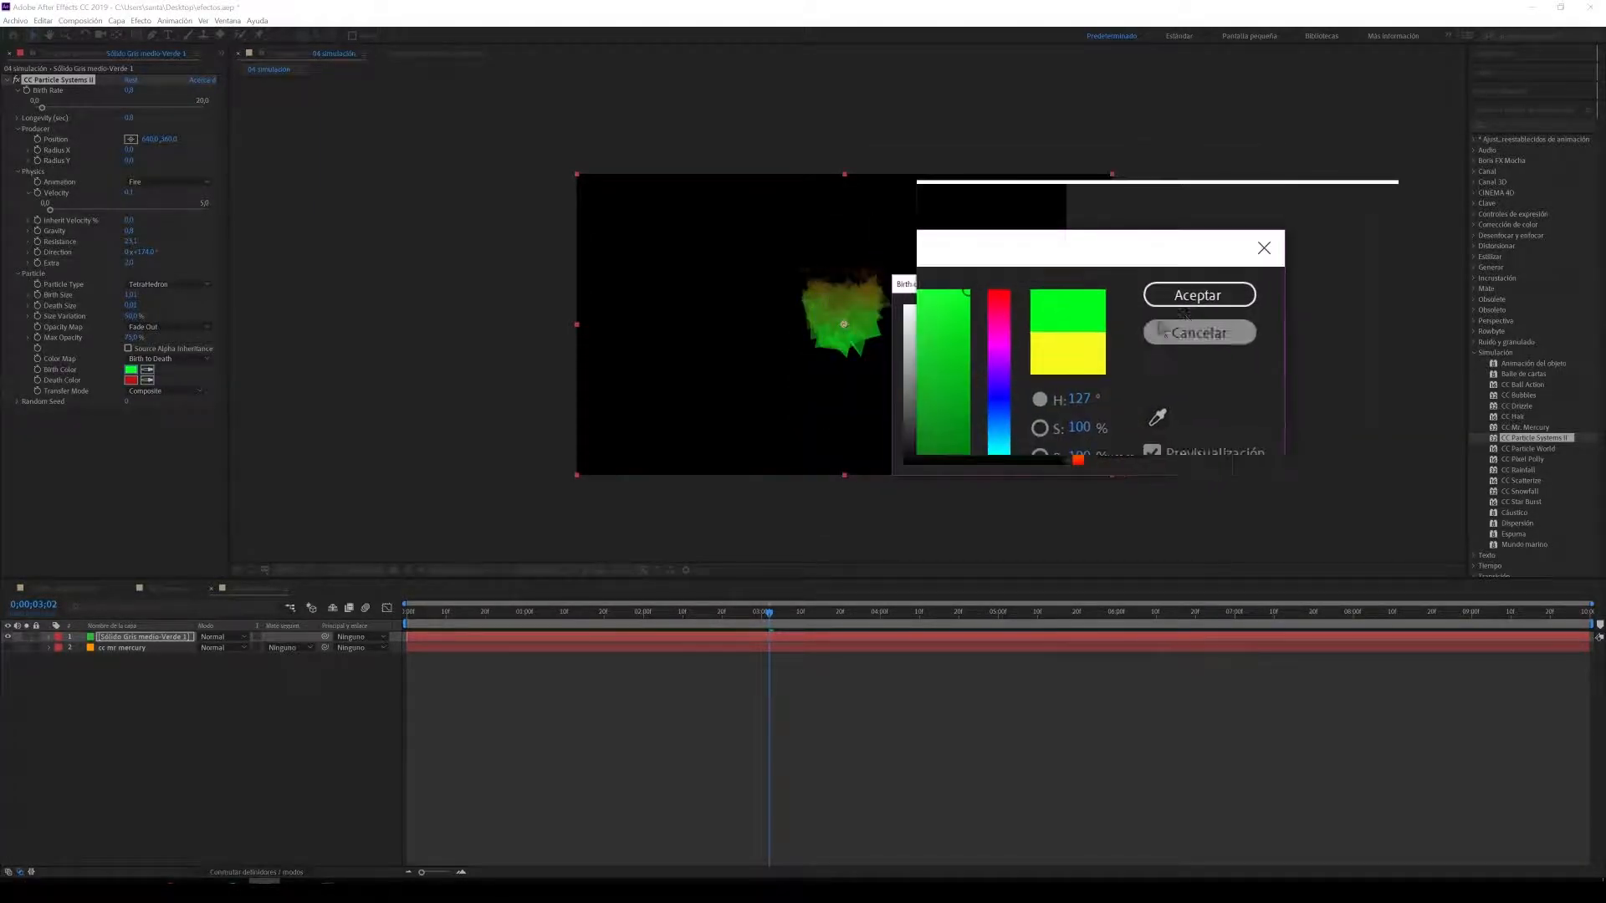
pyautogui.click(1210, 296)
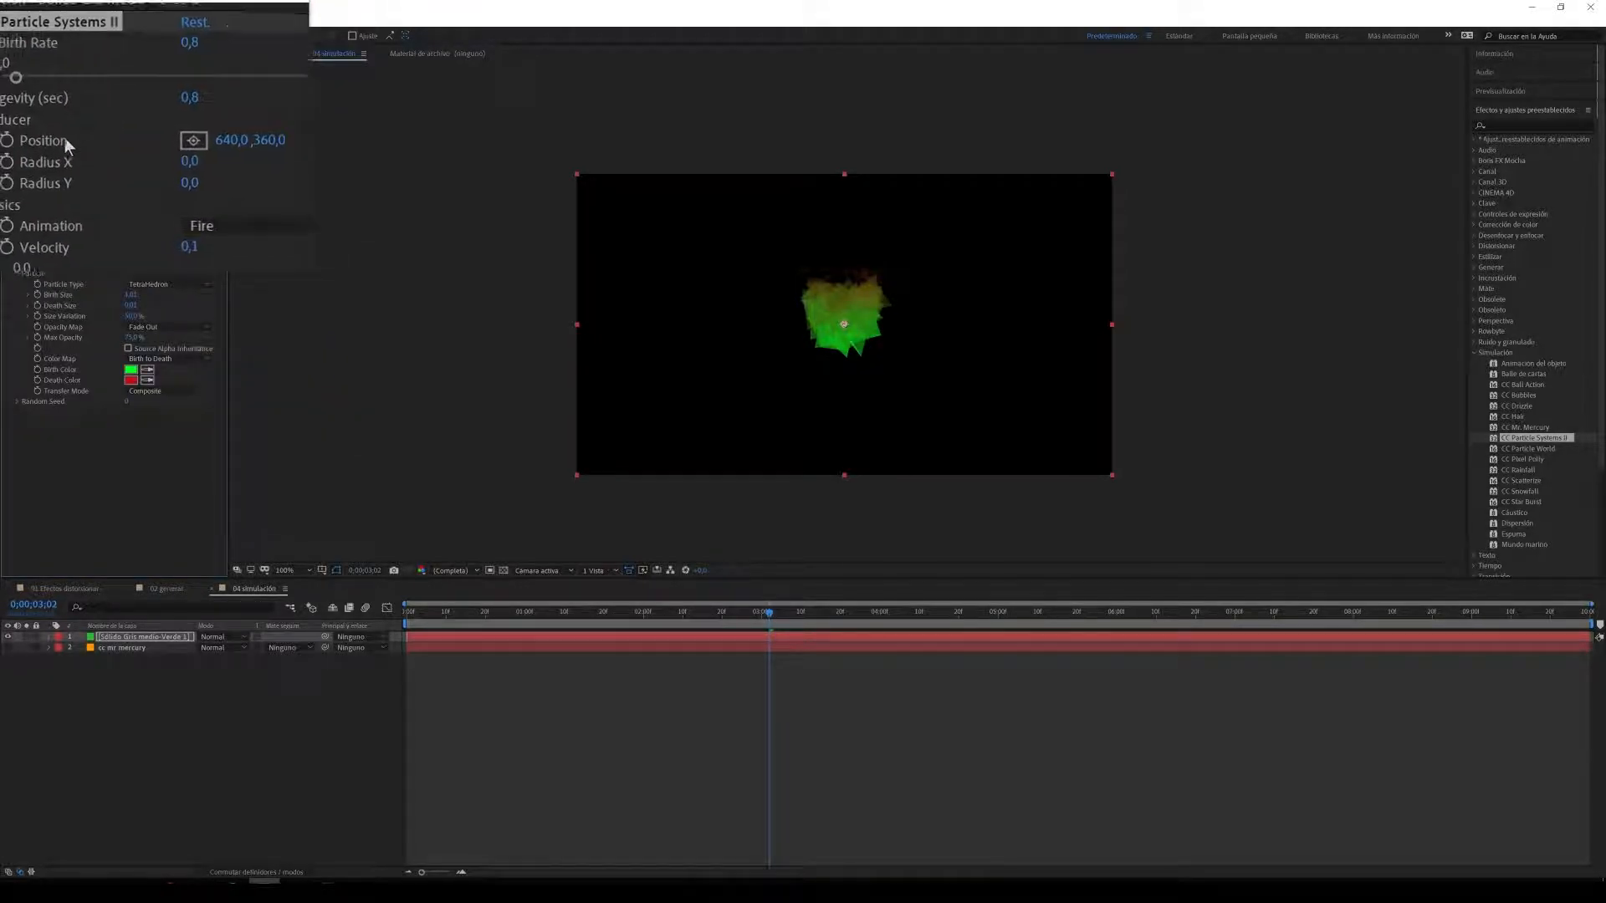
# Step: Increase the particle Longevity, reduce the Birth Size and slightly raise the Death Size, previewing from the first frame
pyautogui.moveTo(128, 118); pyautogui.dragTo(169, 115)
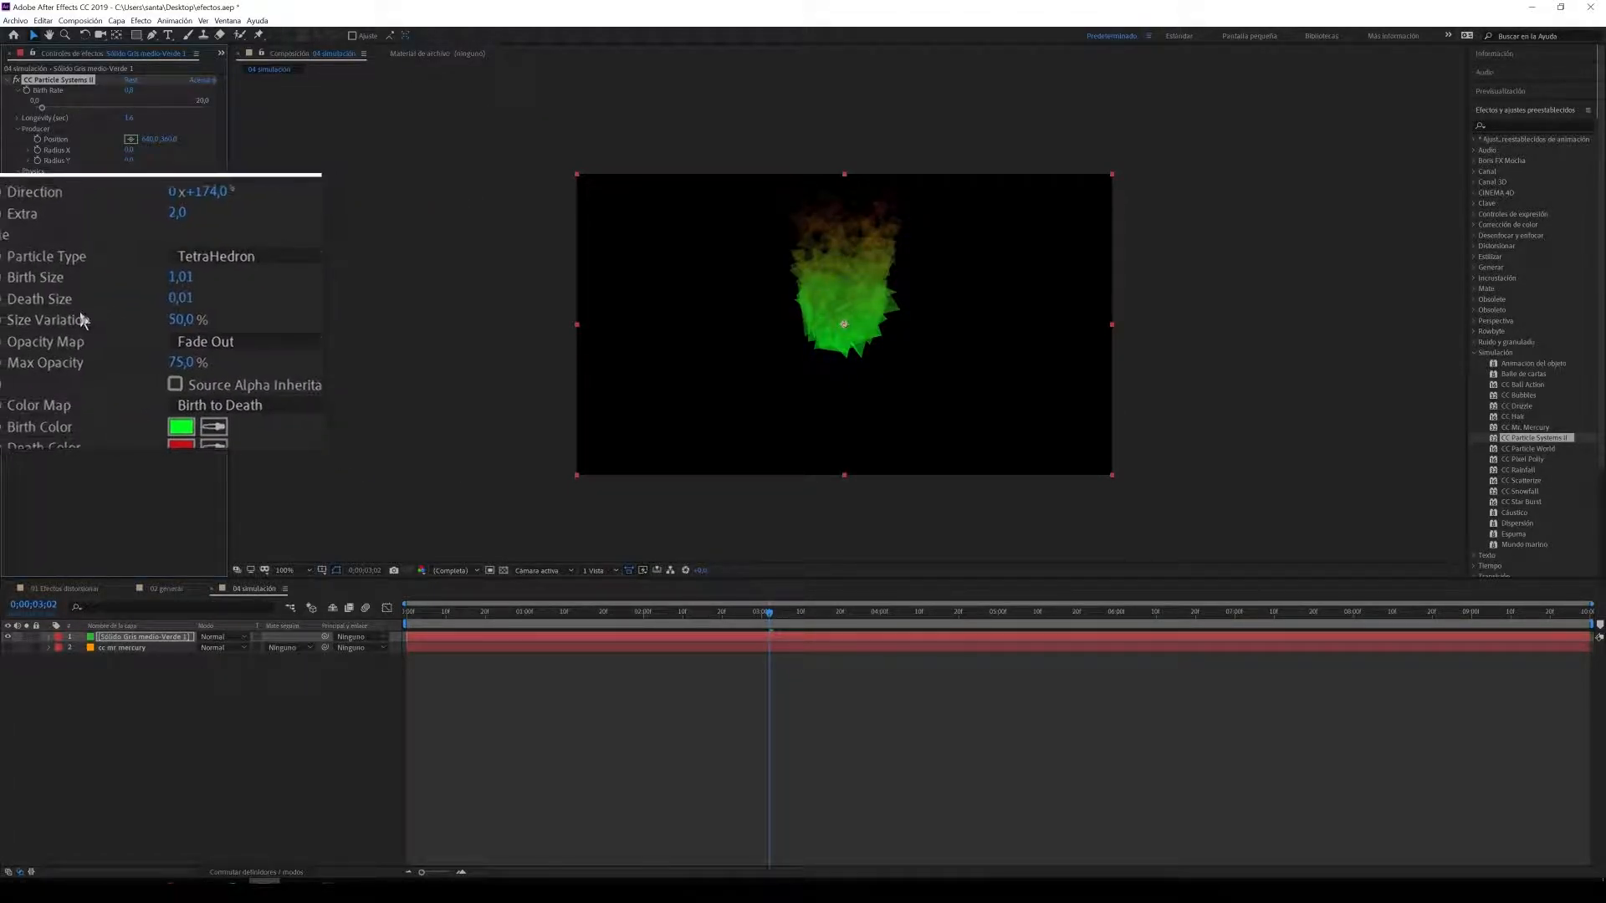
pyautogui.moveTo(122, 305); pyautogui.dragTo(110, 295)
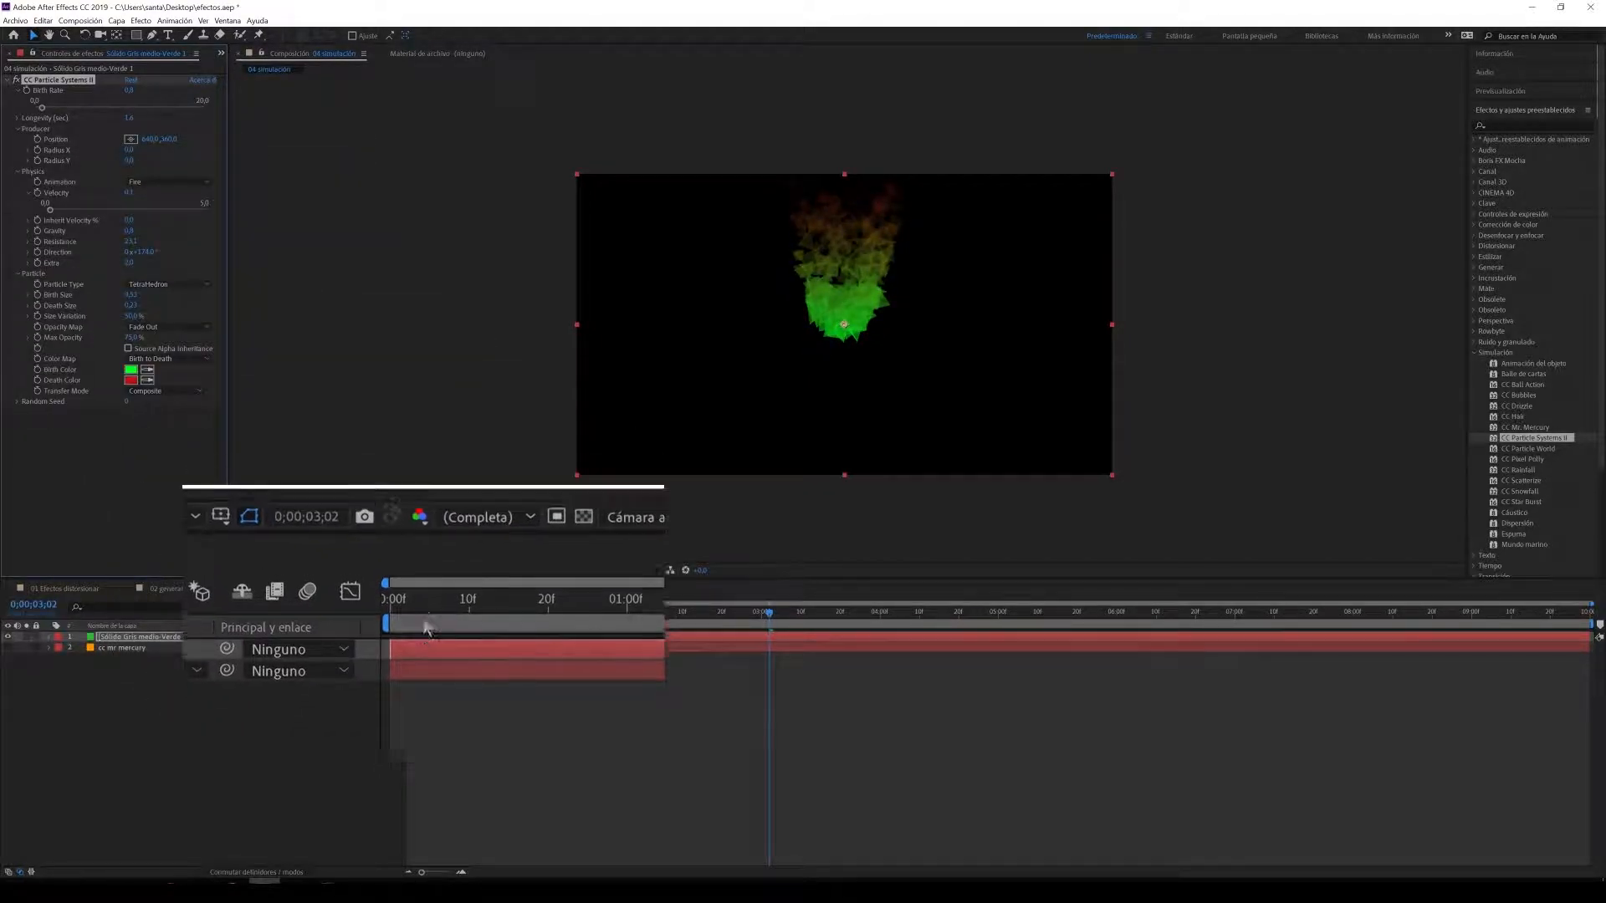
pyautogui.moveTo(417, 613); pyautogui.dragTo(380, 613)
pyautogui.press('space')
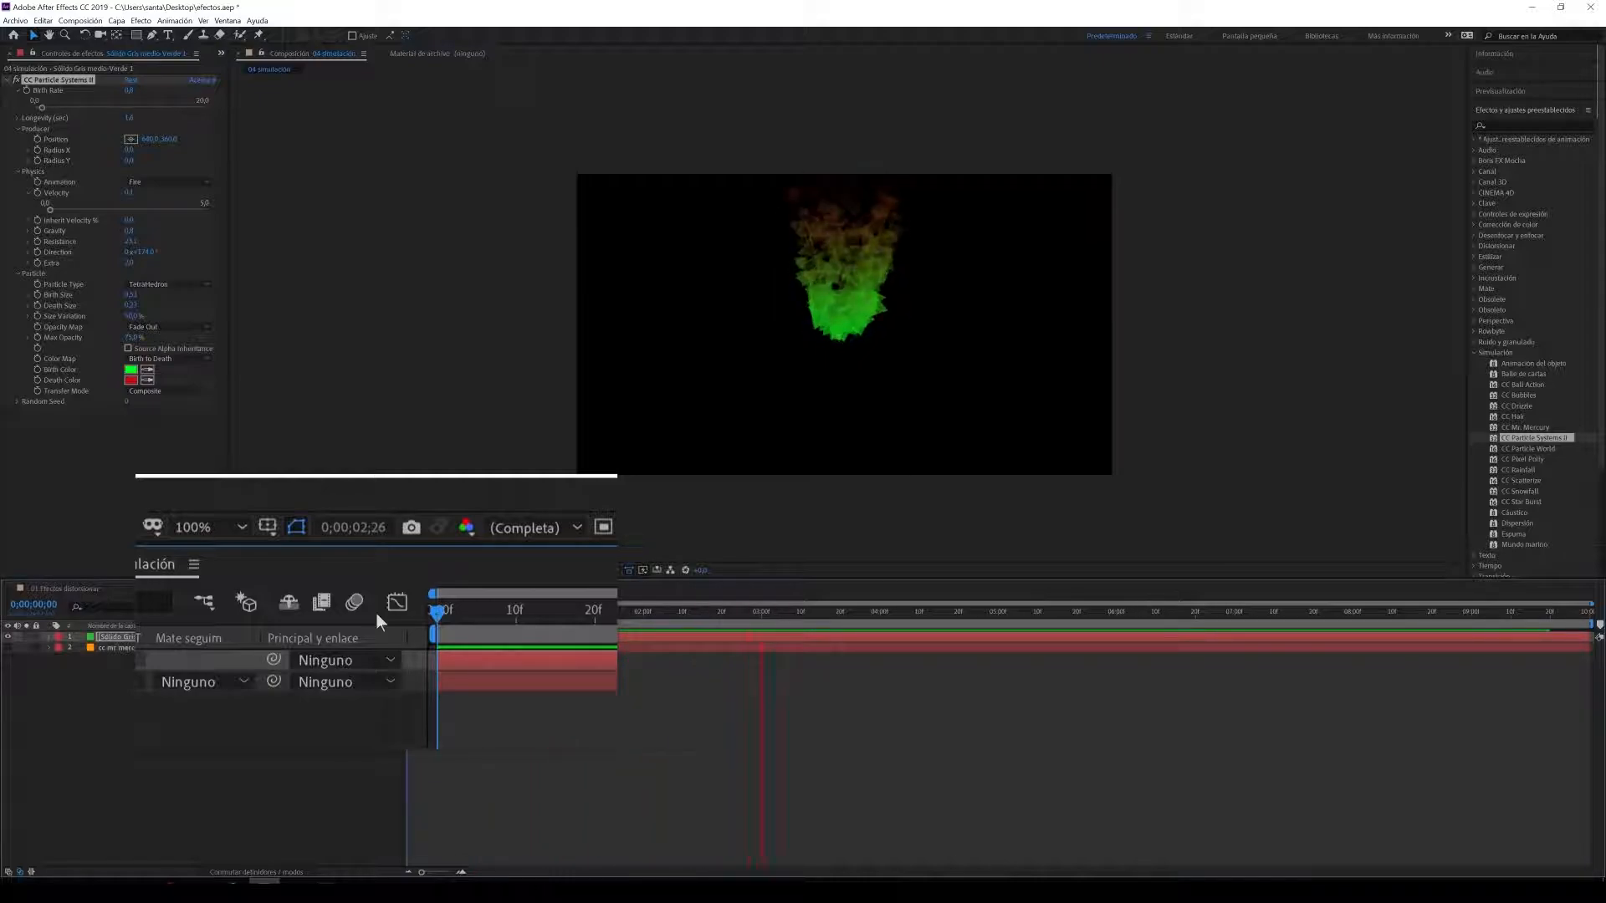
# Step: Change the particles' Death Color to blue and preview the green-to-blue fire from the start of the timeline
pyautogui.click(130, 379)
pyautogui.moveTo(1078, 386); pyautogui.dragTo(1078, 364)
pyautogui.click(1176, 309)
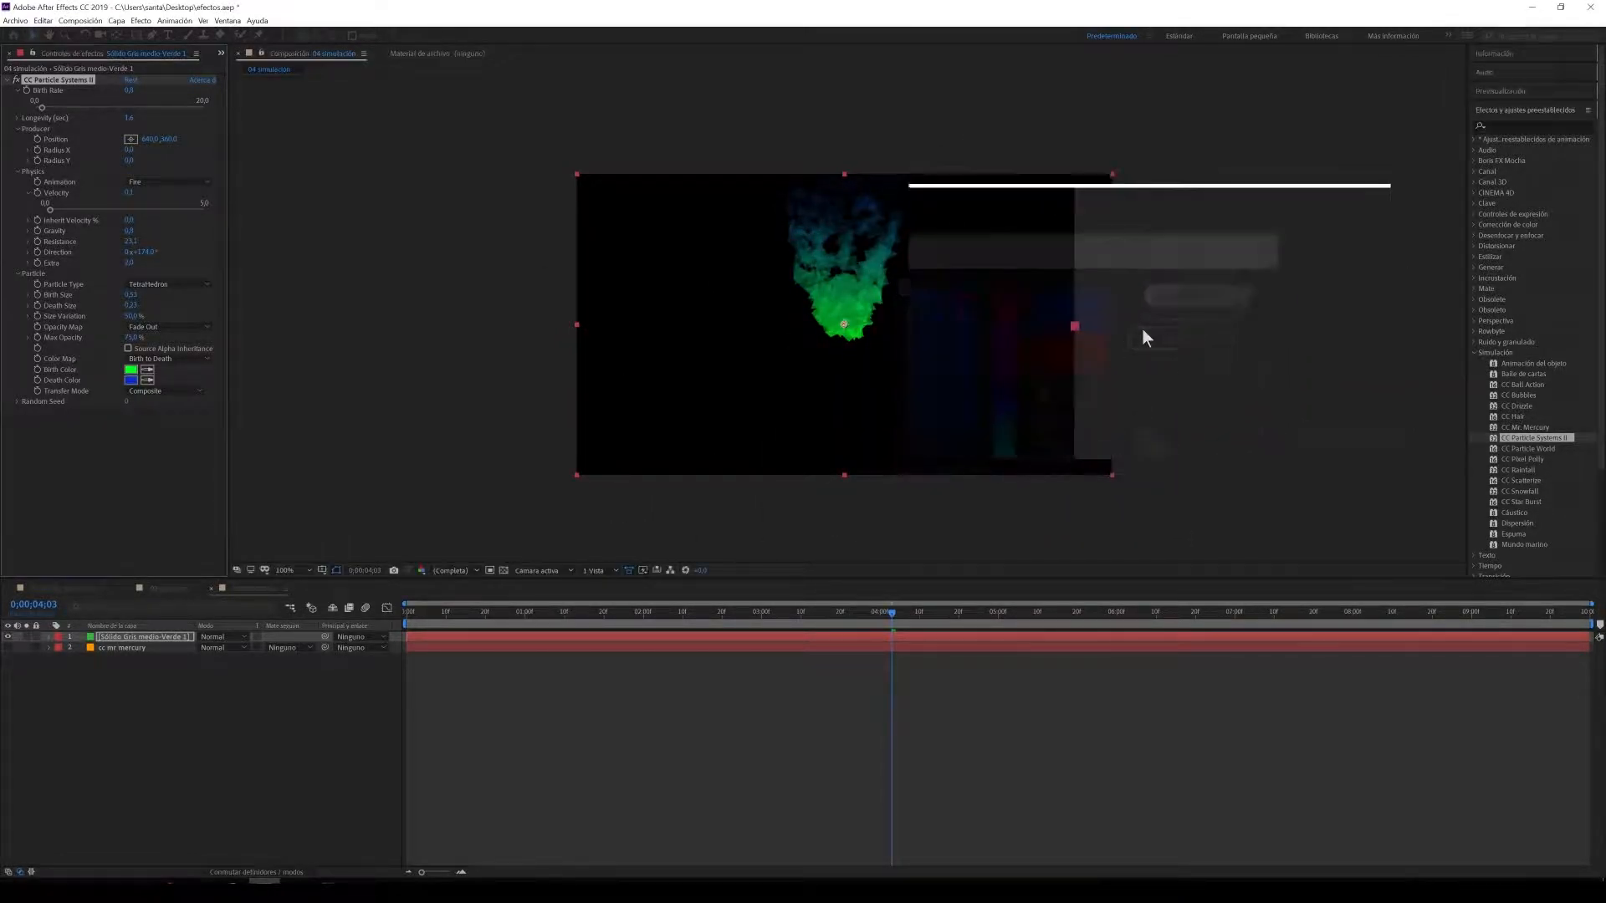
pyautogui.press('space')
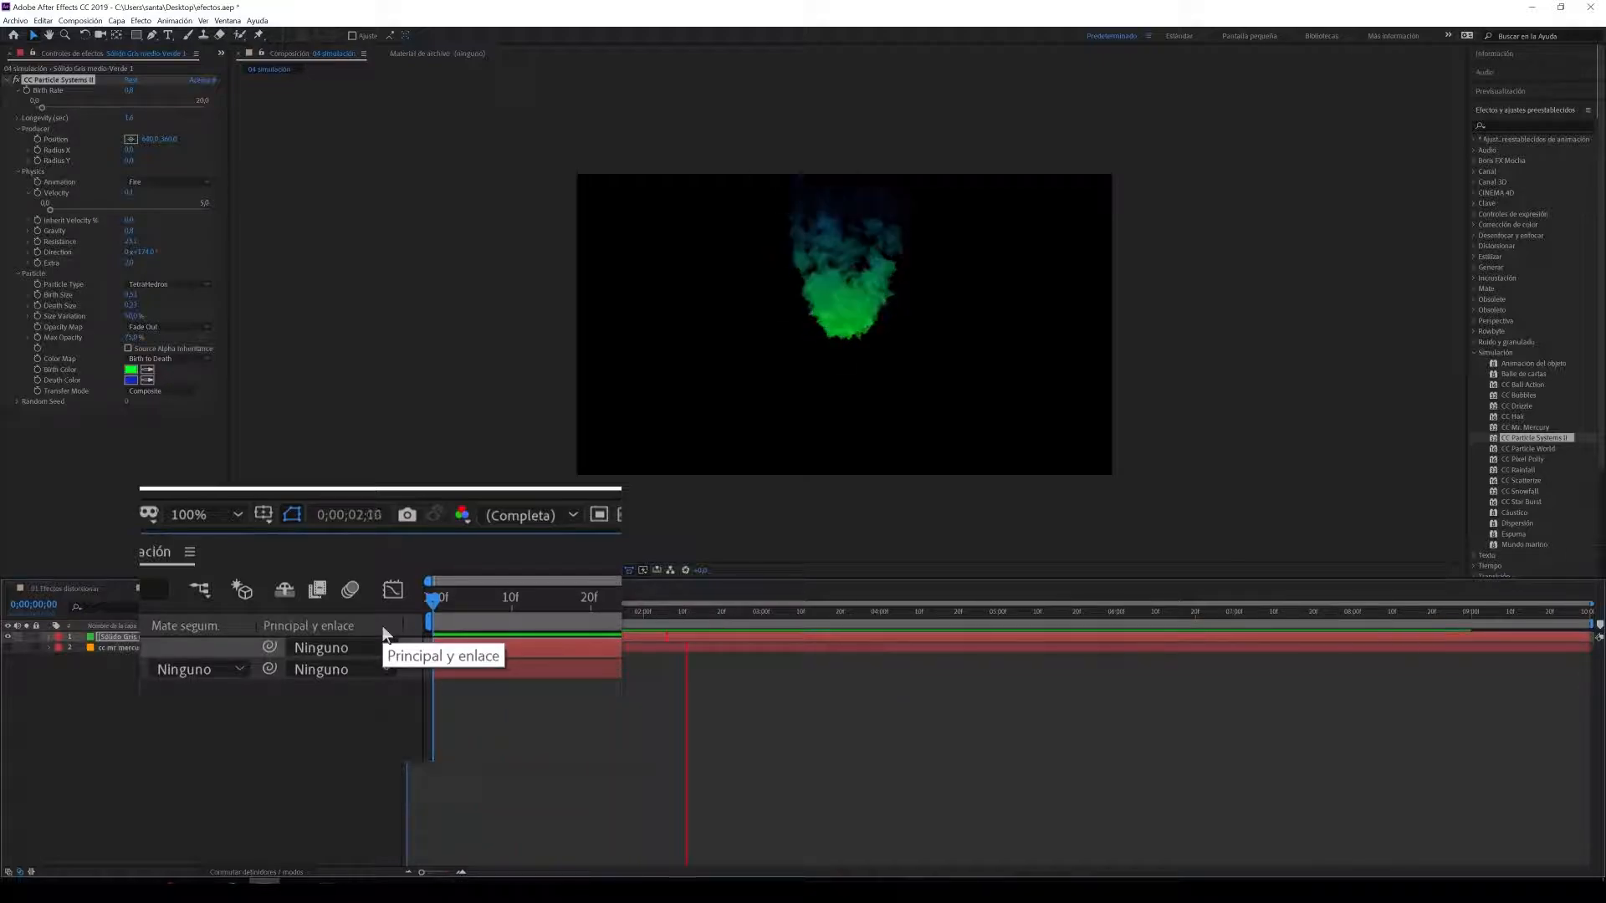
# Step: Collapse the CC Particle Systems II settings and hide the particle solid's layer
pyautogui.click(10, 83)
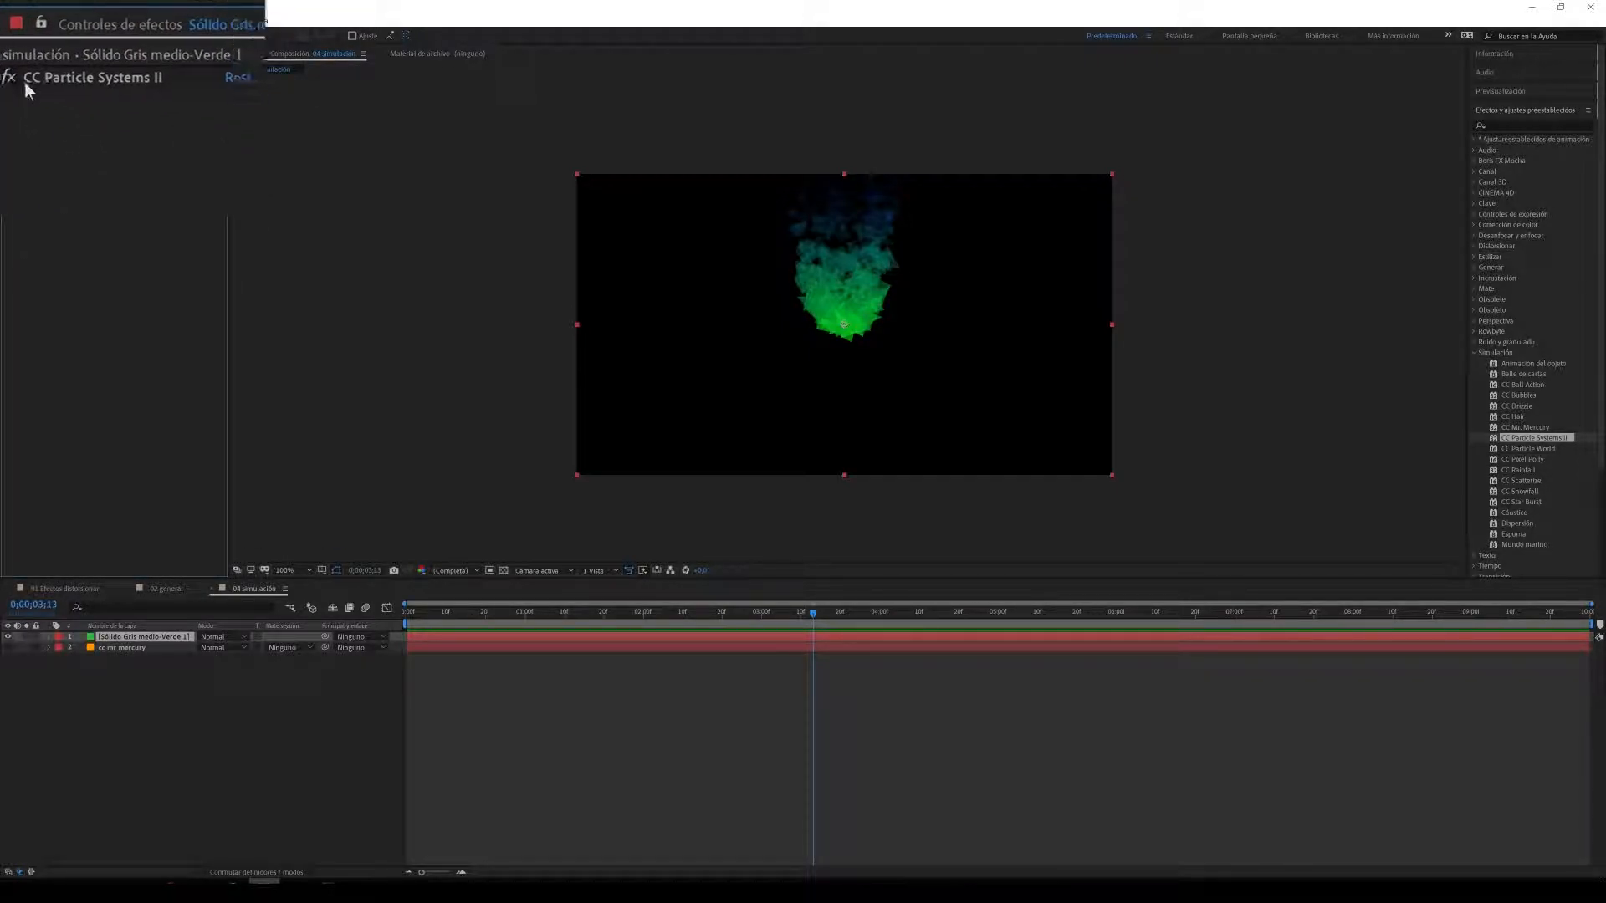
pyautogui.click(7, 637)
pyautogui.press('super+Escape')
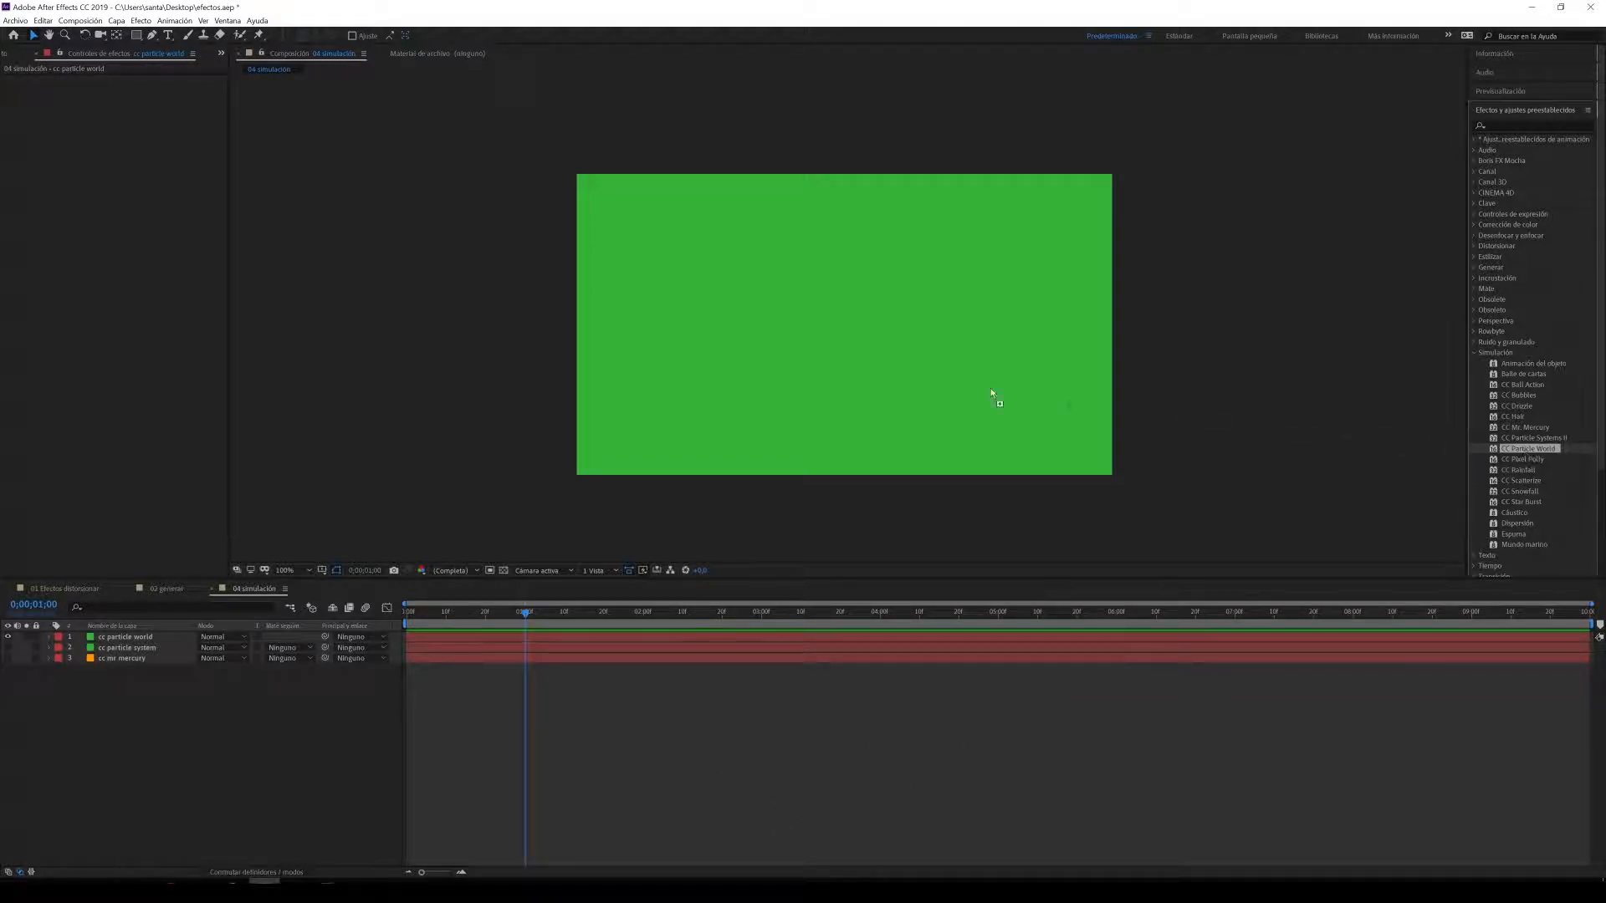
# Step: Apply CC Particle World to the cc particle world solid and rotate the effect's view with its reference cube
pyautogui.moveTo(845, 365); pyautogui.dragTo(843, 363)
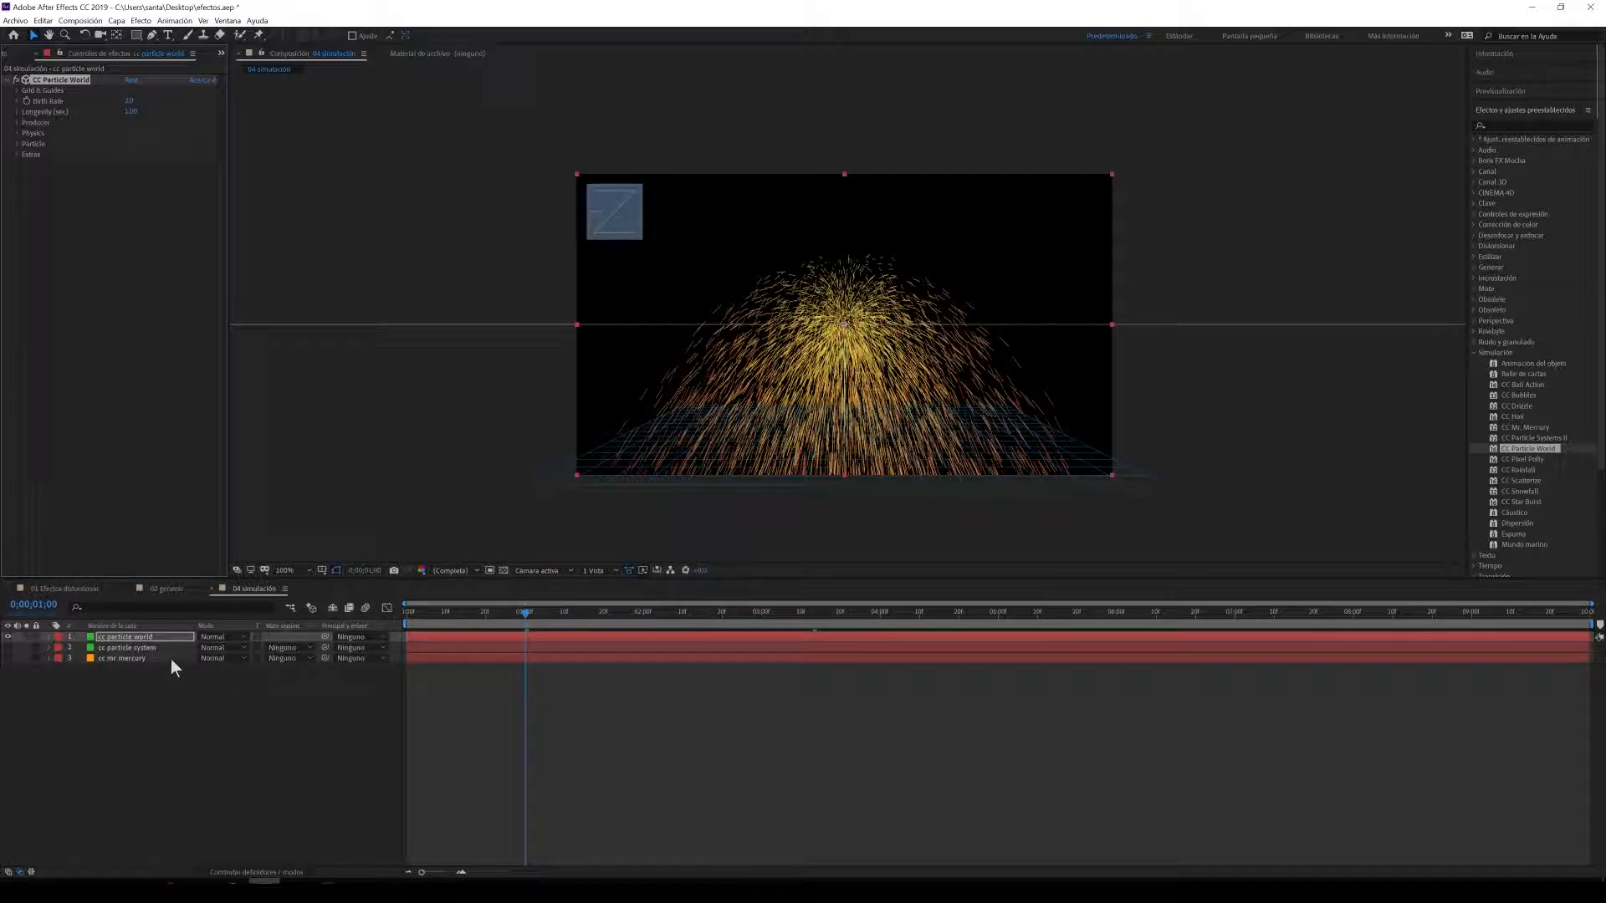
pyautogui.moveTo(522, 615); pyautogui.dragTo(509, 665)
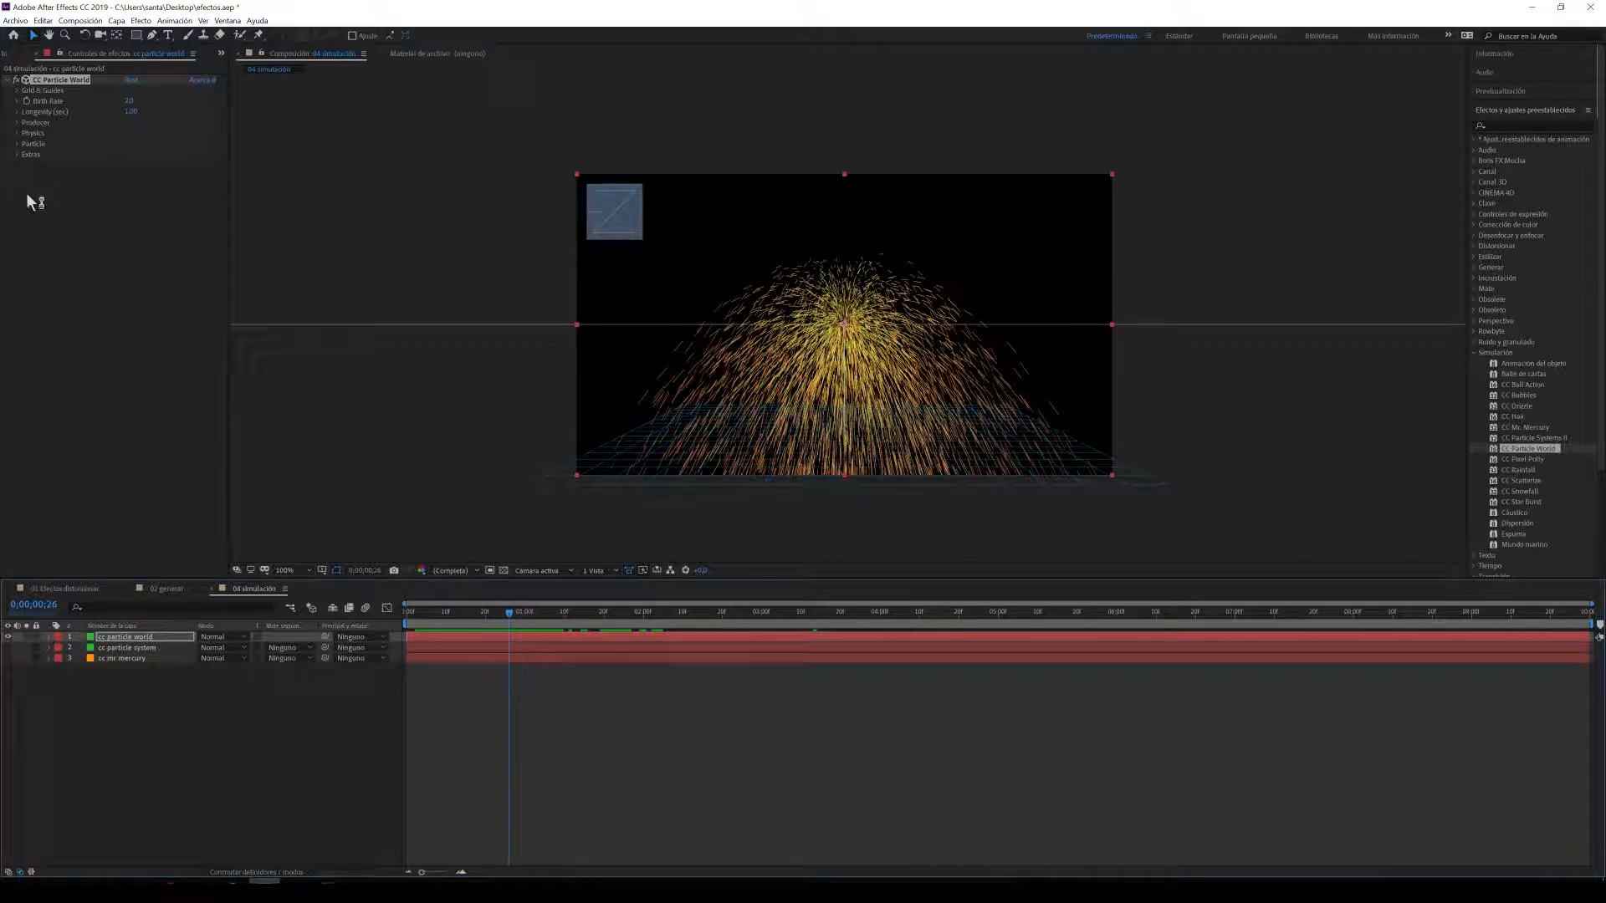
pyautogui.click(16, 90)
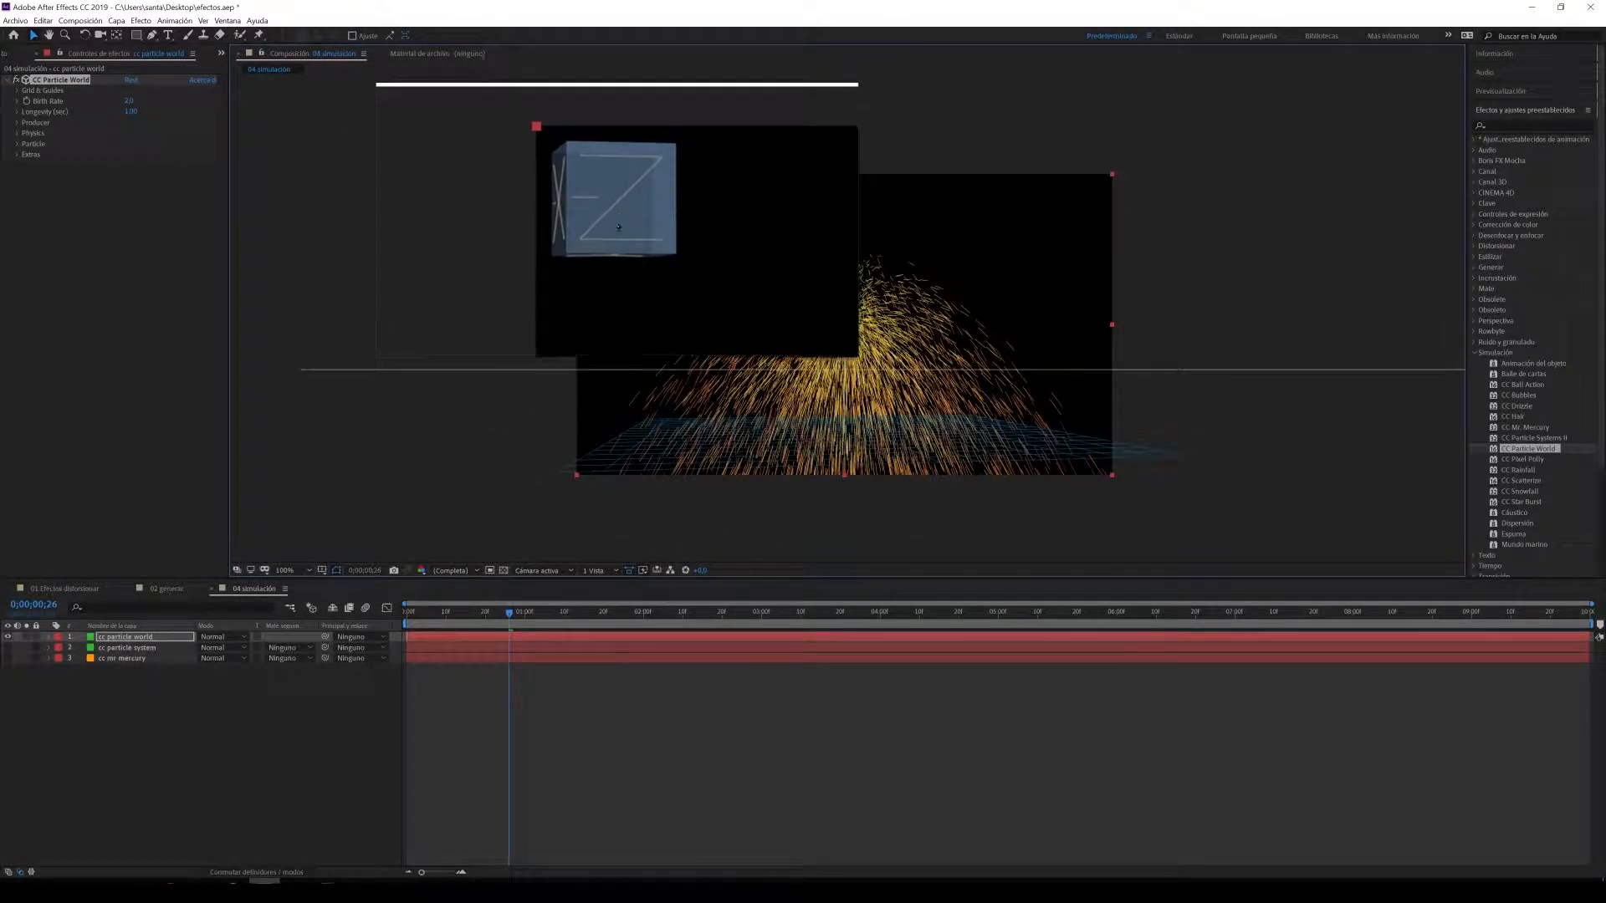
pyautogui.moveTo(644, 416); pyautogui.dragTo(639, 164)
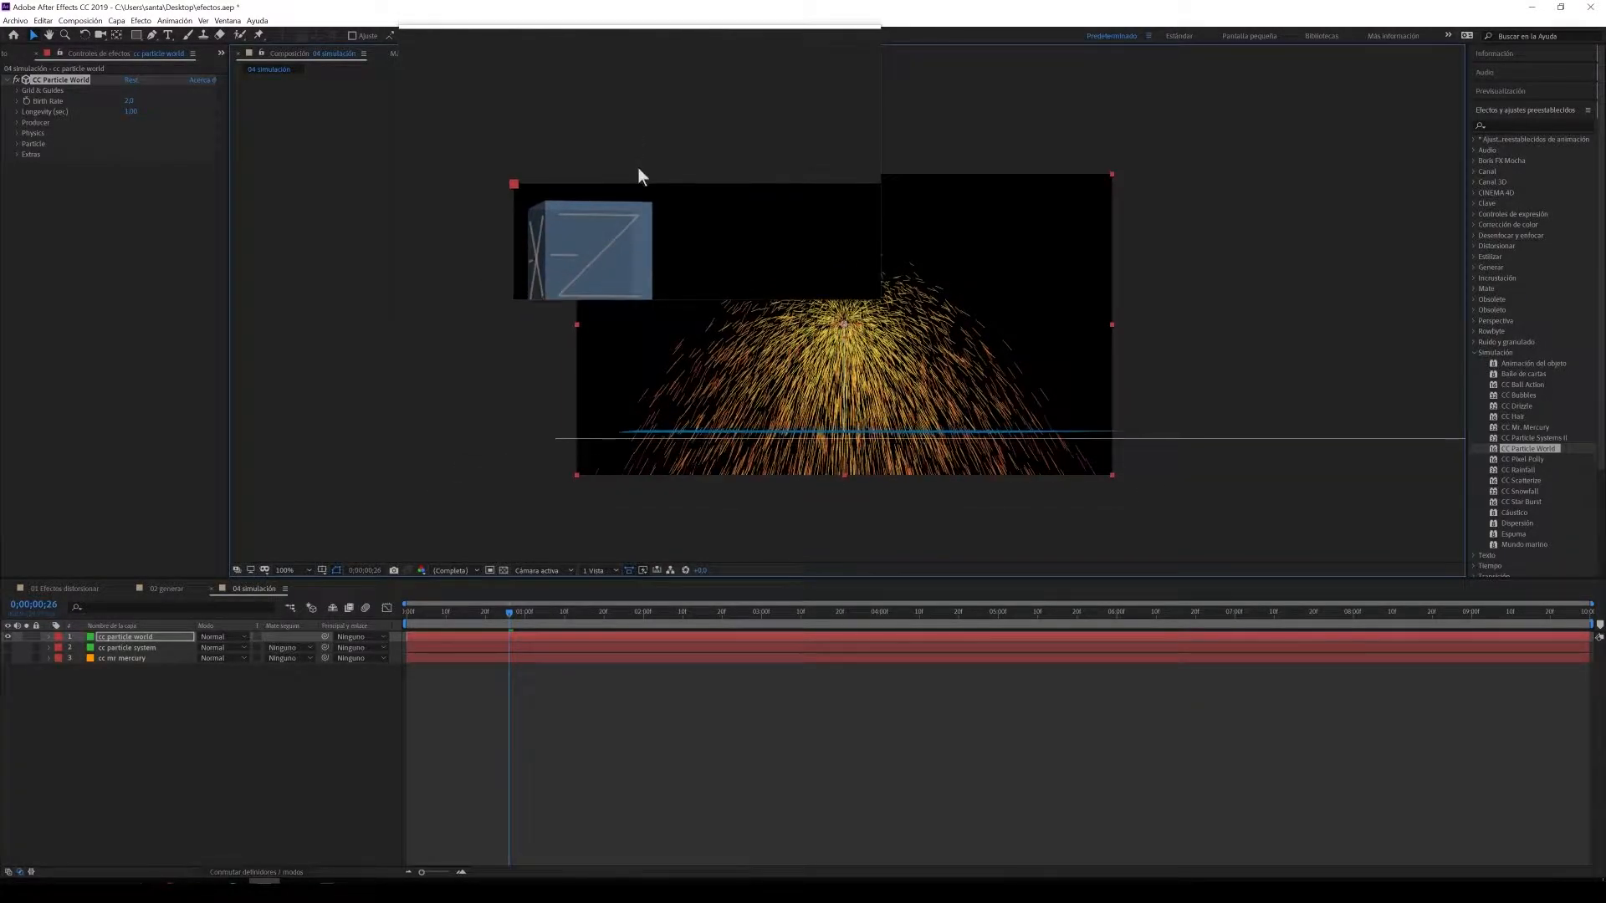
pyautogui.doubleClick(618, 233)
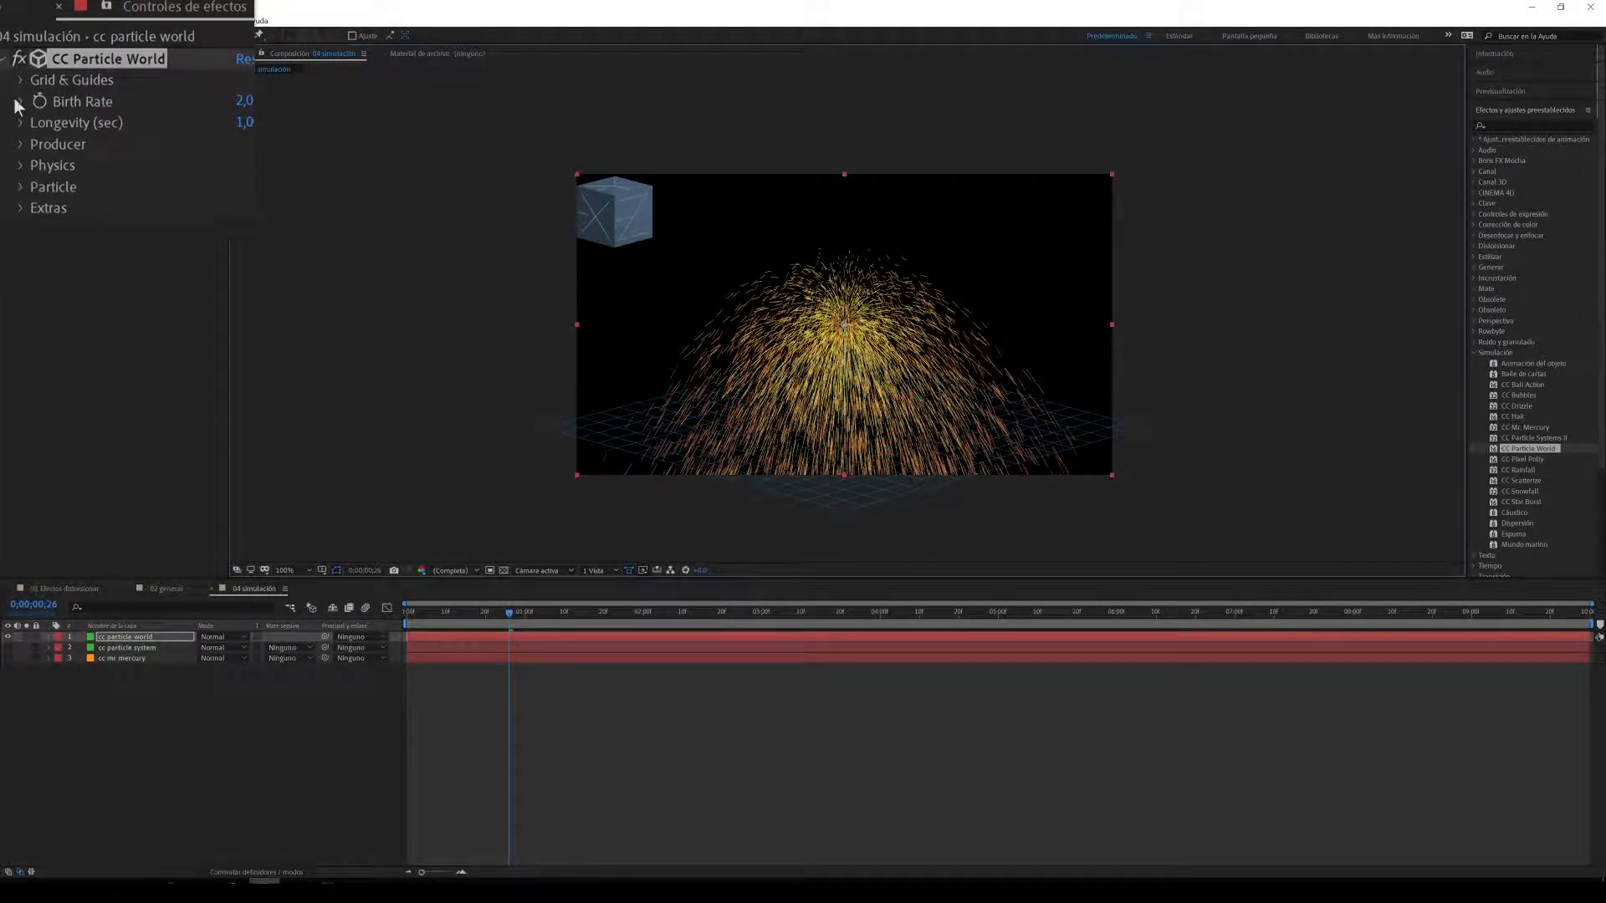
# Step: Reduce the particles' Birth Rate to 0.9 and Longevity to 0.54 sec
pyautogui.moveTo(132, 98); pyautogui.dragTo(54, 132)
pyautogui.click(18, 140)
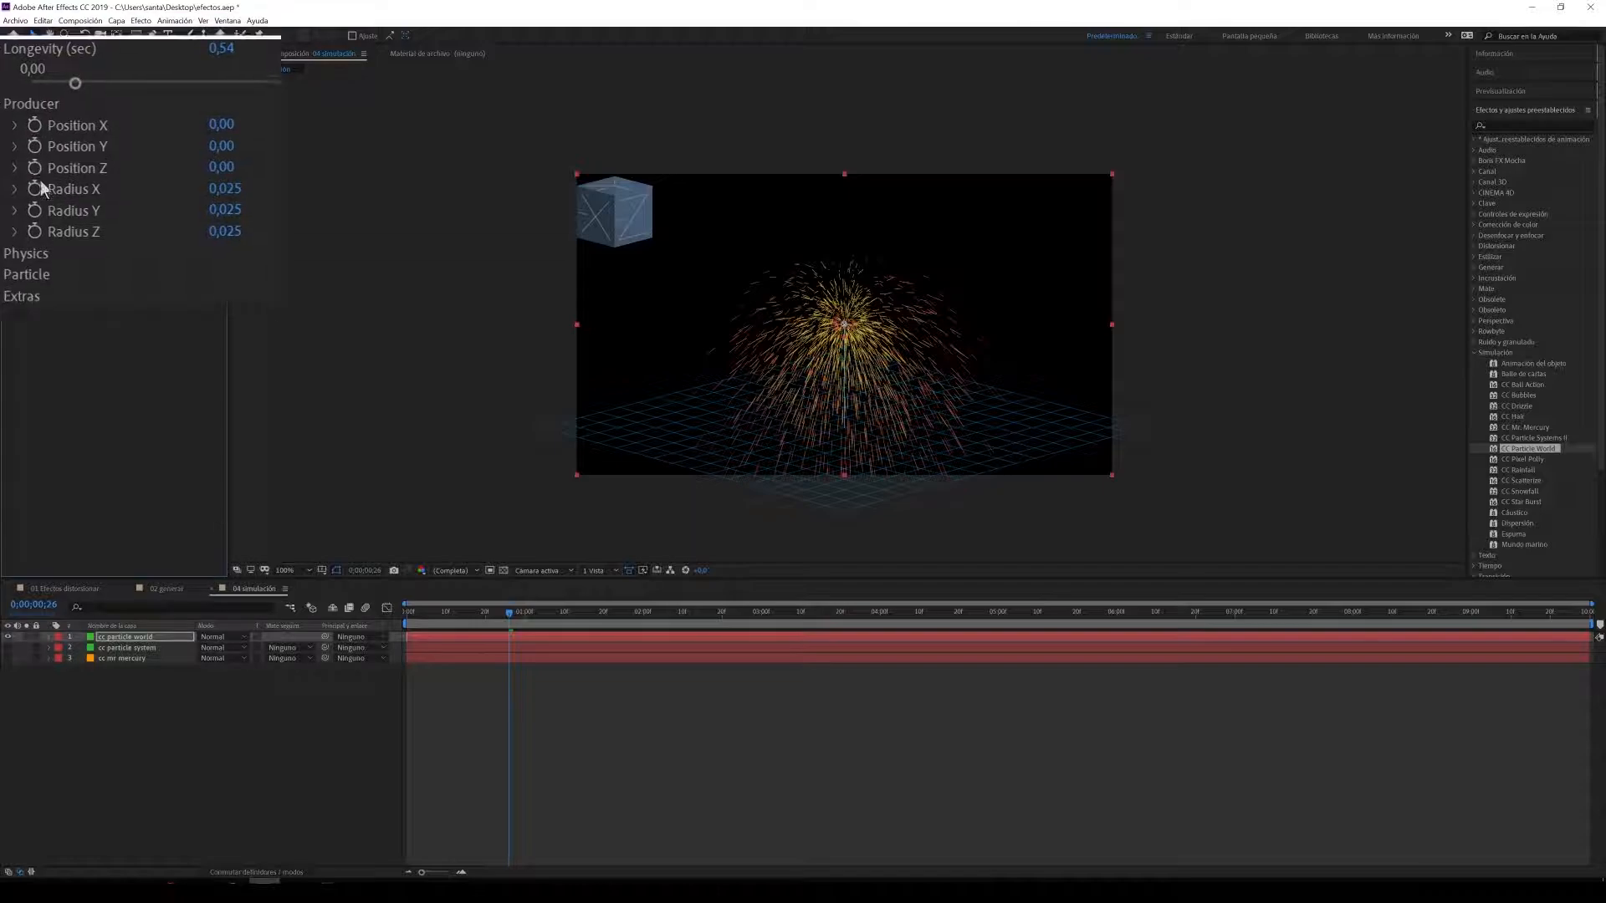
# Step: Set the particles' Physics Animation to Viscouse
pyautogui.click(10, 153)
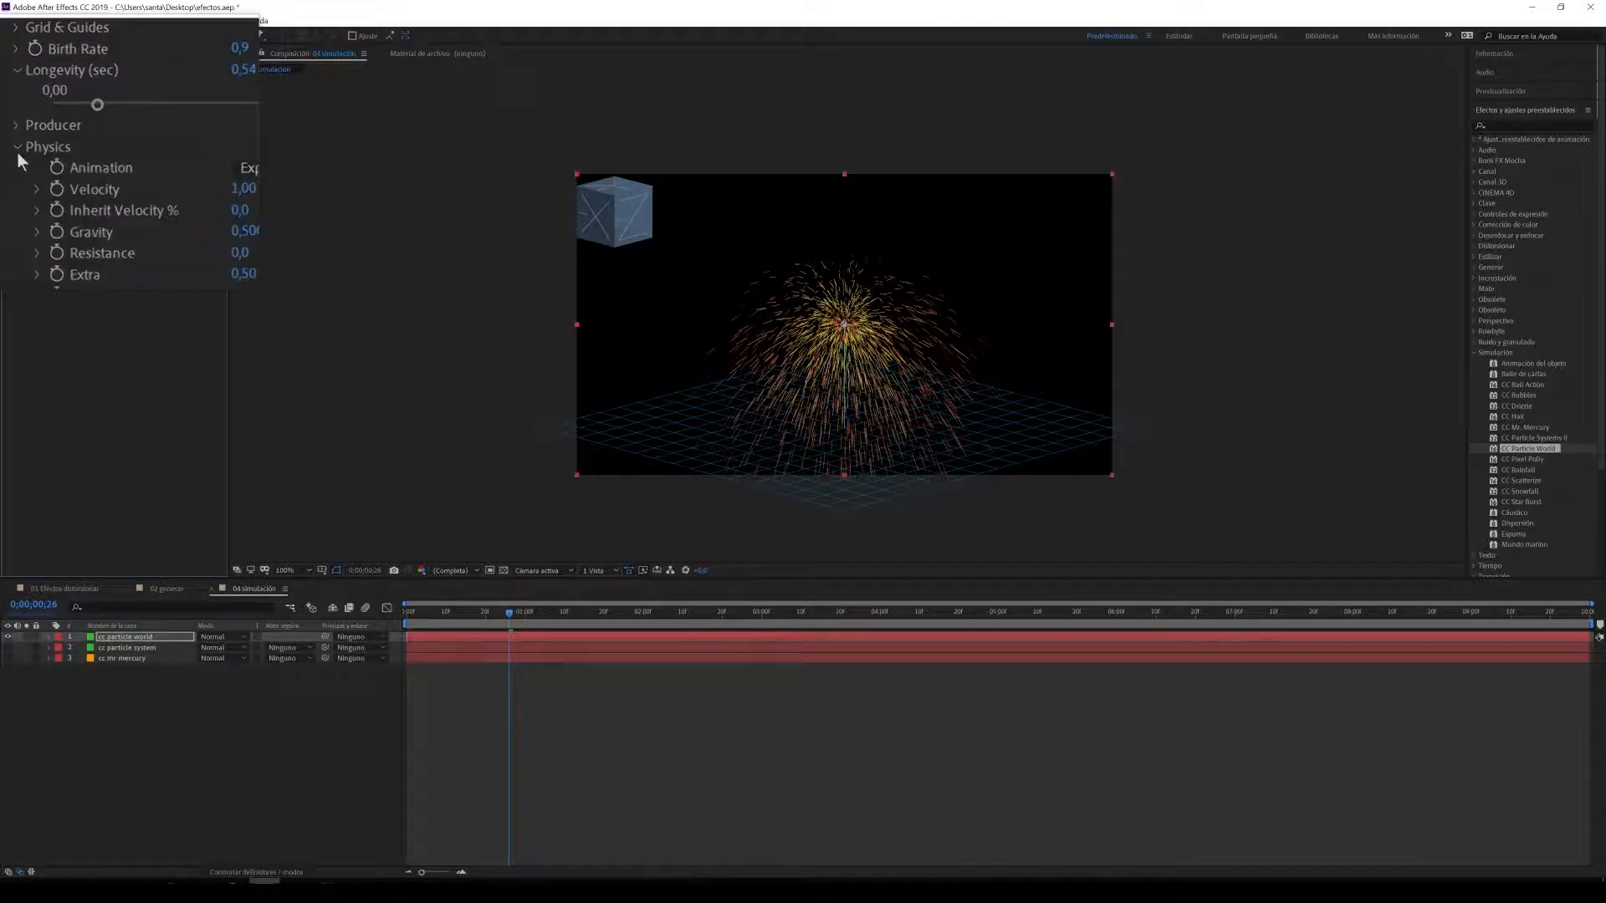
pyautogui.click(134, 163)
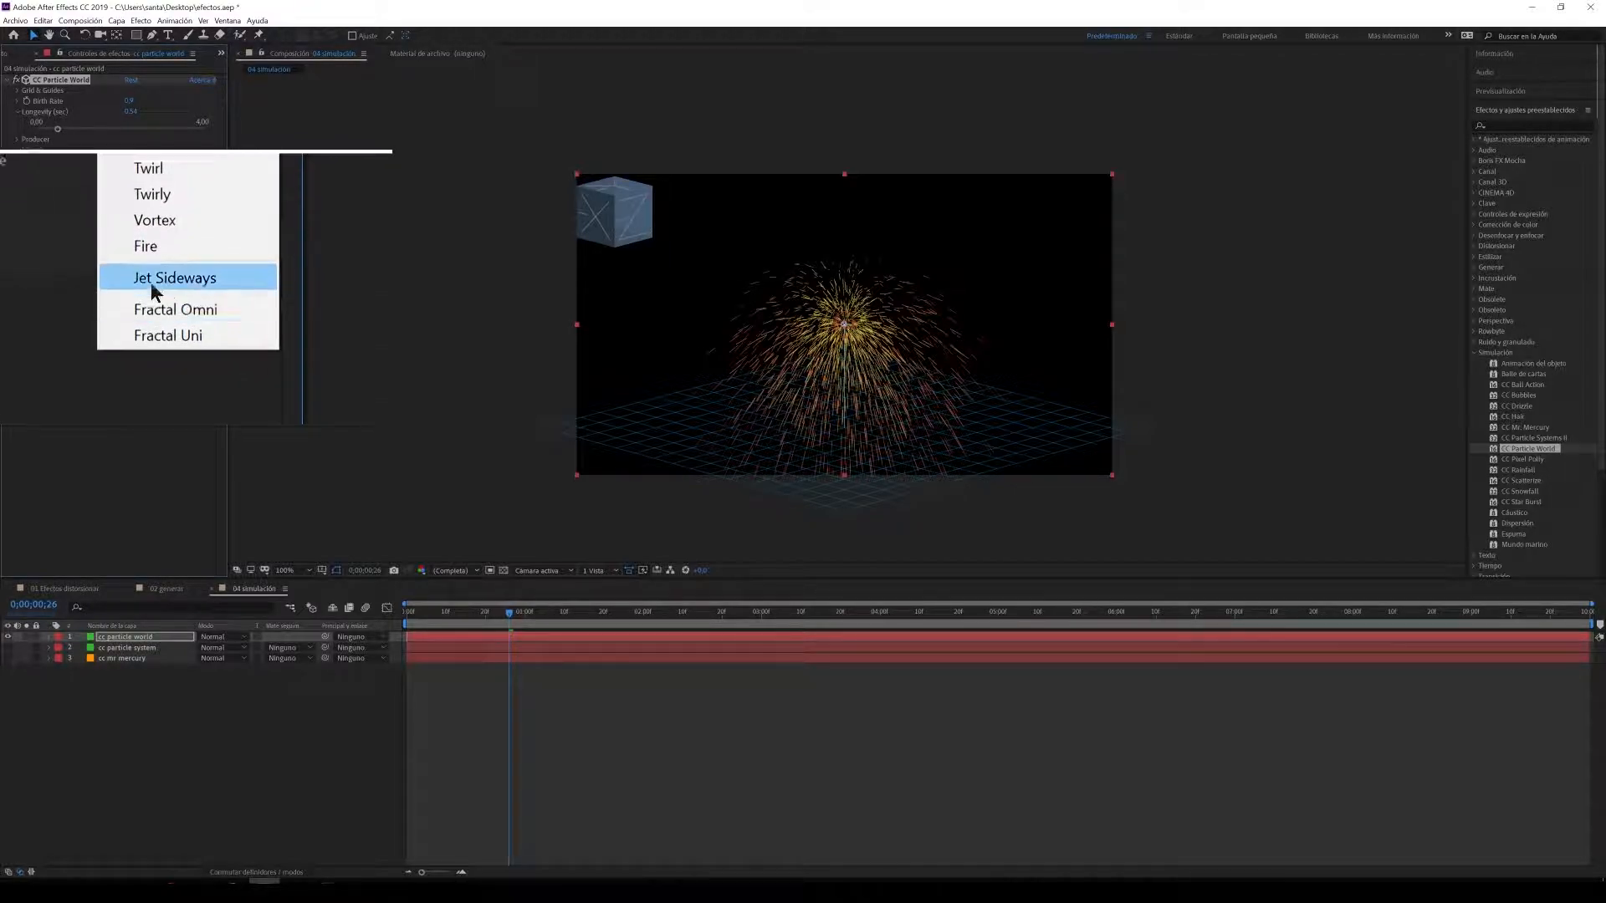
pyautogui.click(165, 265)
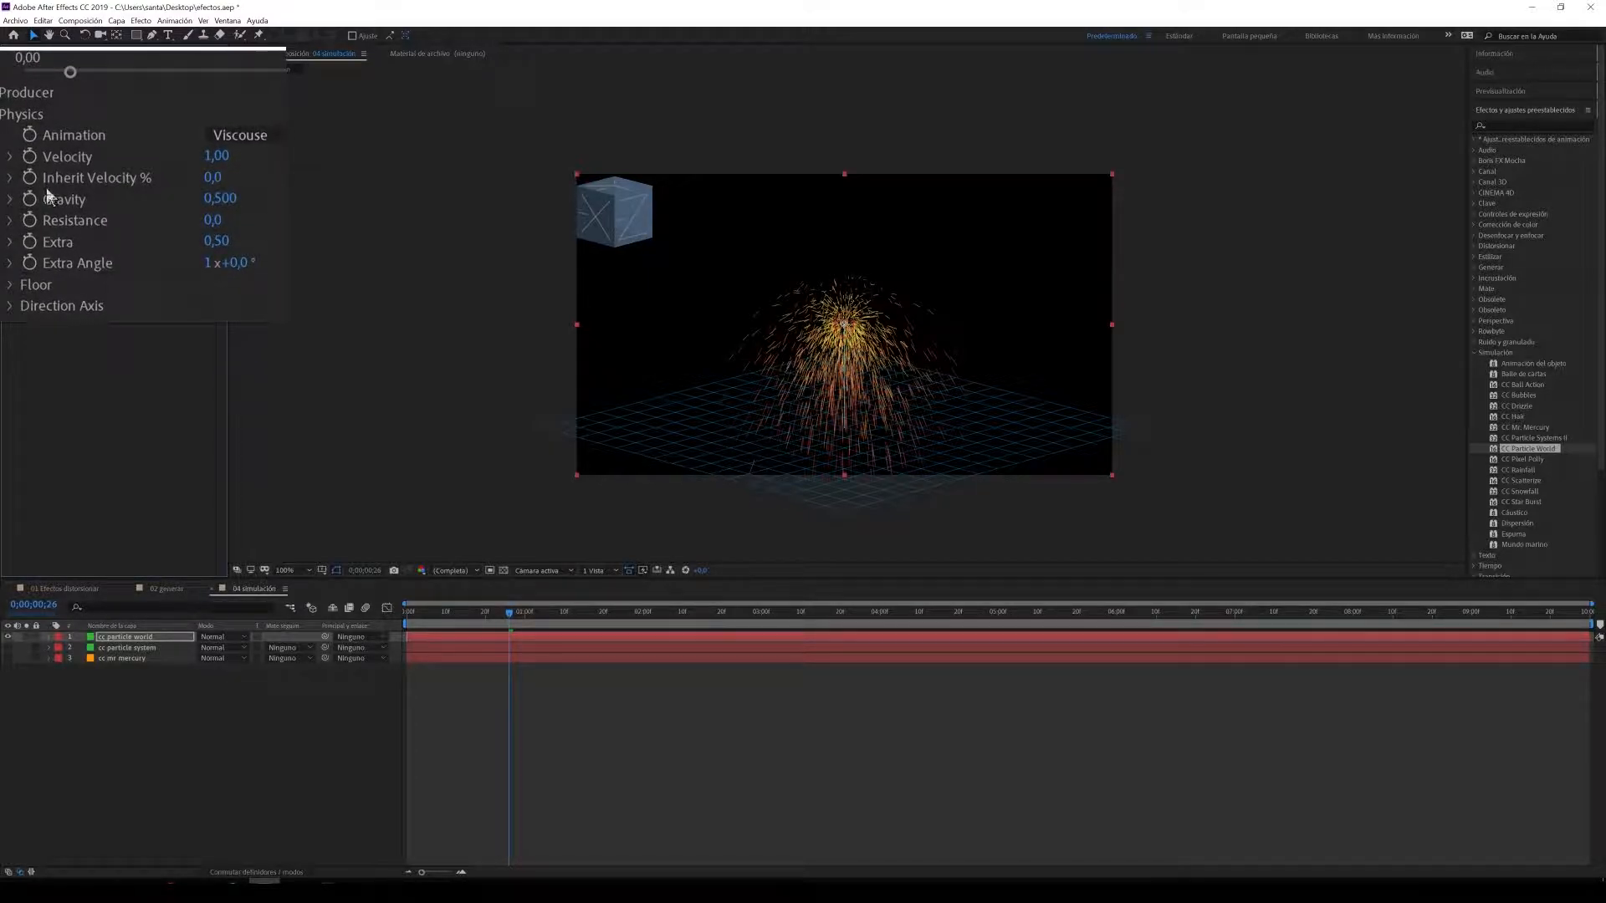
# Step: Set the Floor Position of the particle physics to 0.17
pyautogui.click(28, 235)
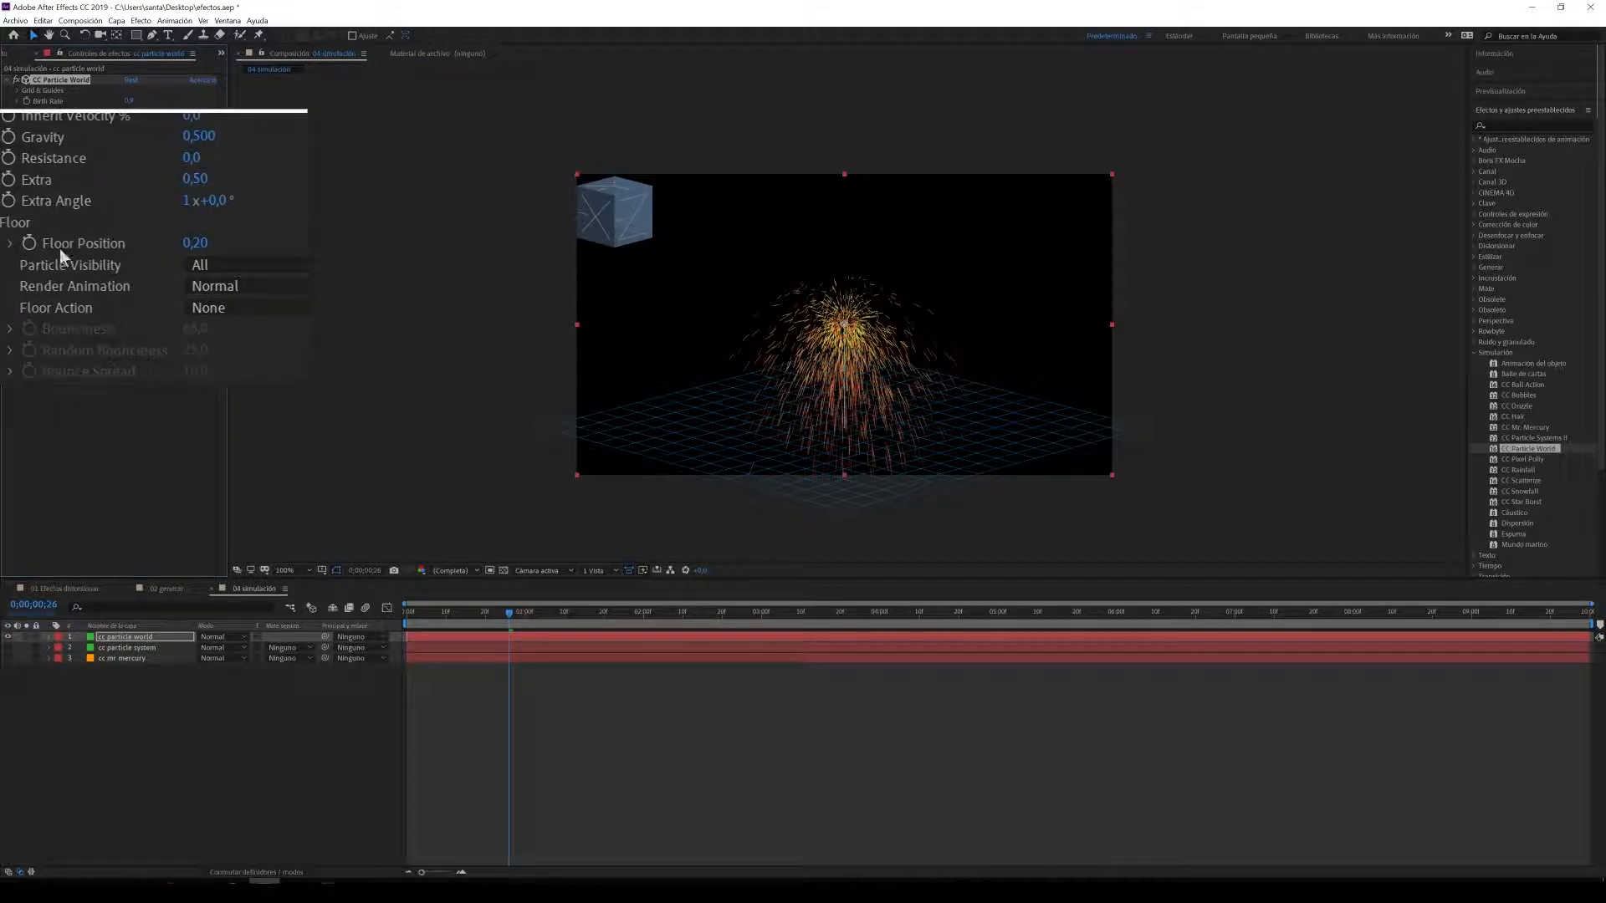
pyautogui.moveTo(131, 245)
pyautogui.mouseDown()
pyautogui.moveTo(147, 240)
pyautogui.moveTo(129, 245)
pyautogui.mouseUp()
# Step: Try the Above Floor and After Floor options for Particle Visibility, previewing each, and return it to All
pyautogui.click(131, 260)
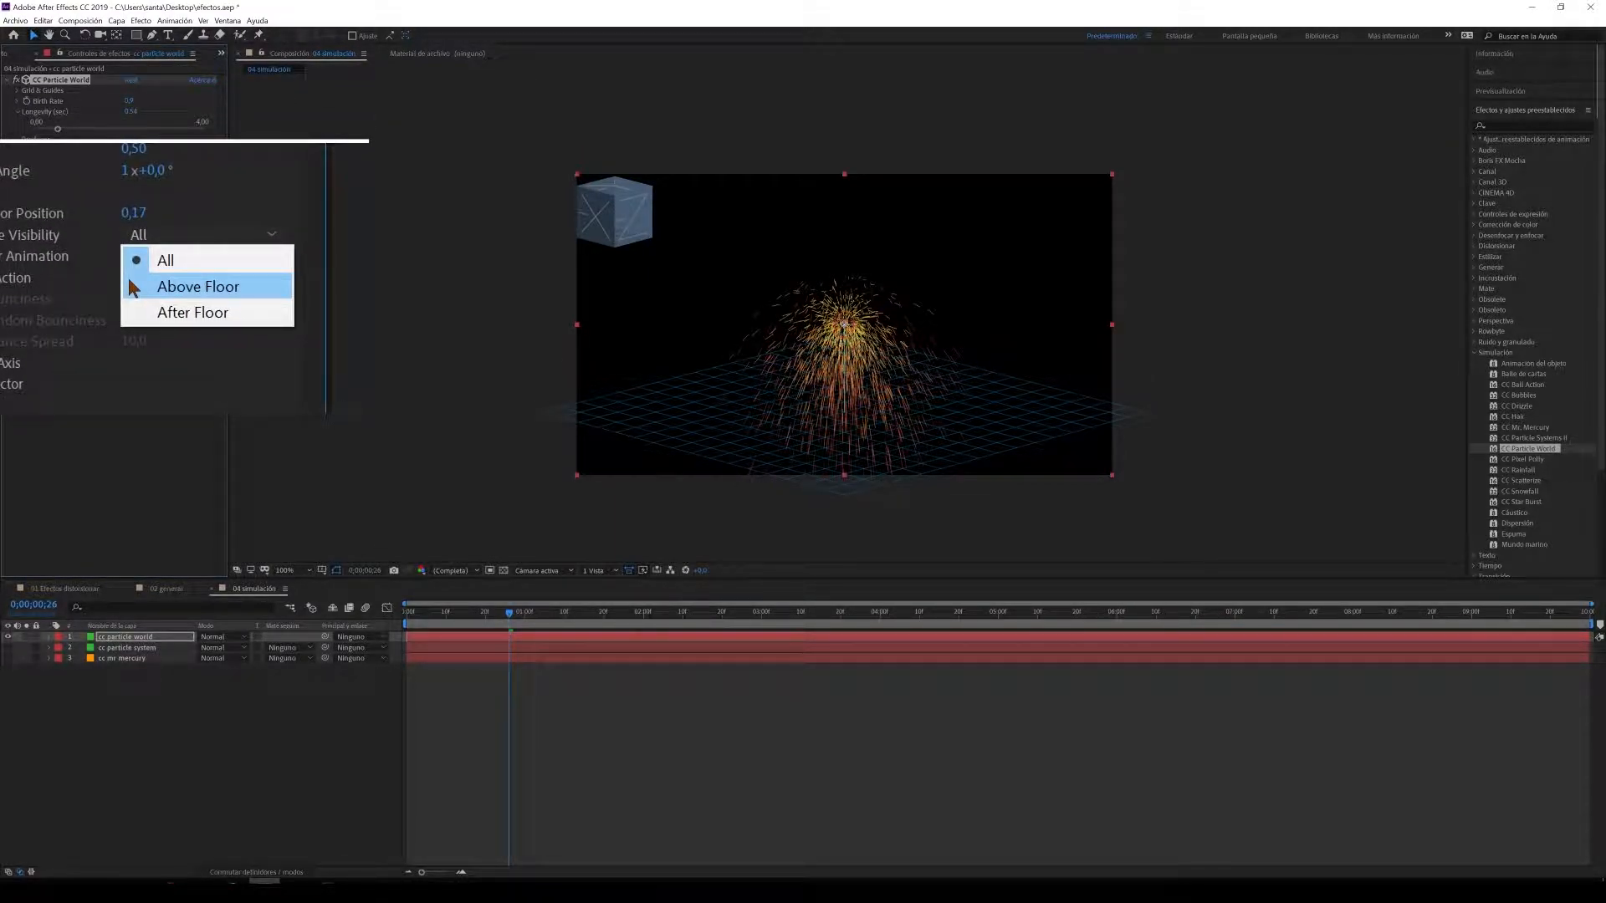
pyautogui.click(132, 284)
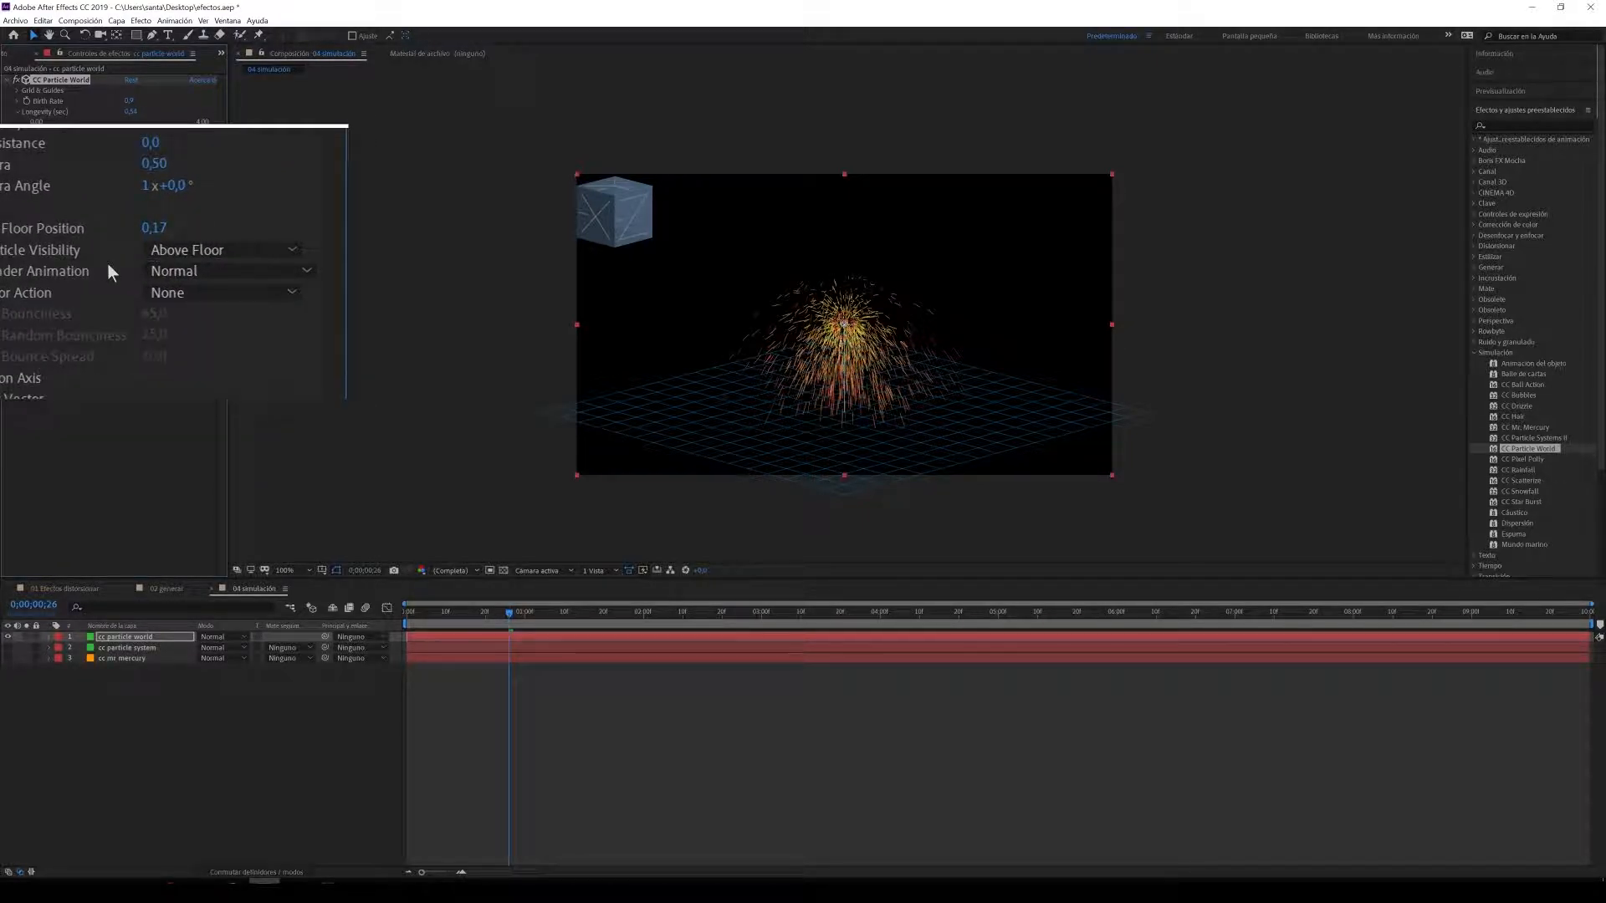
pyautogui.press('space')
pyautogui.press('space')
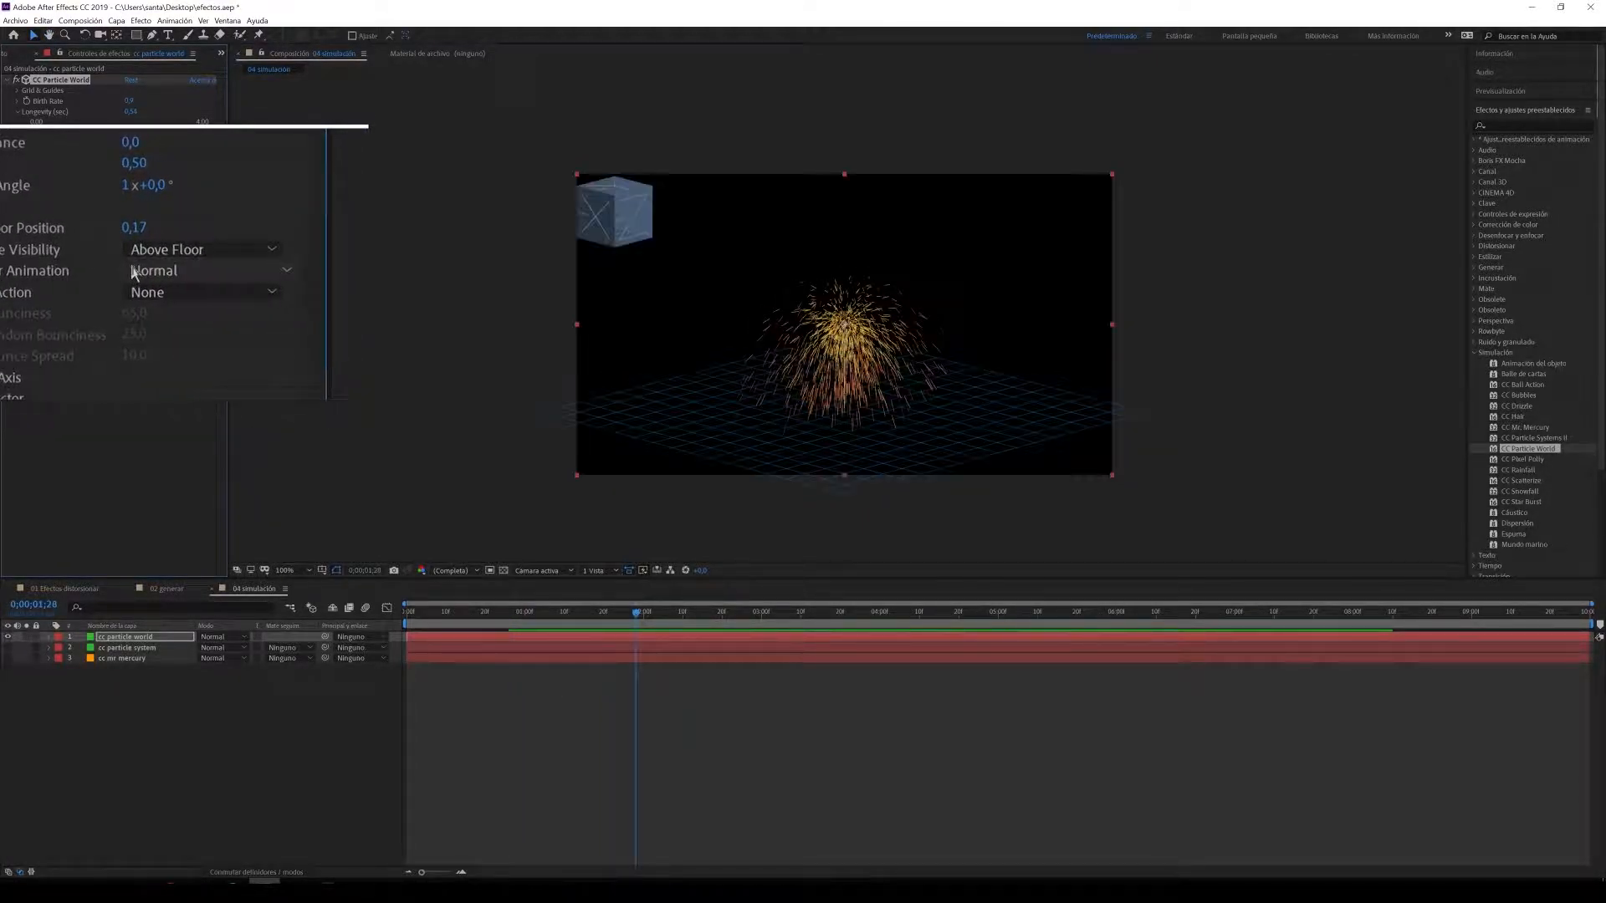
pyautogui.click(134, 262)
pyautogui.click(134, 299)
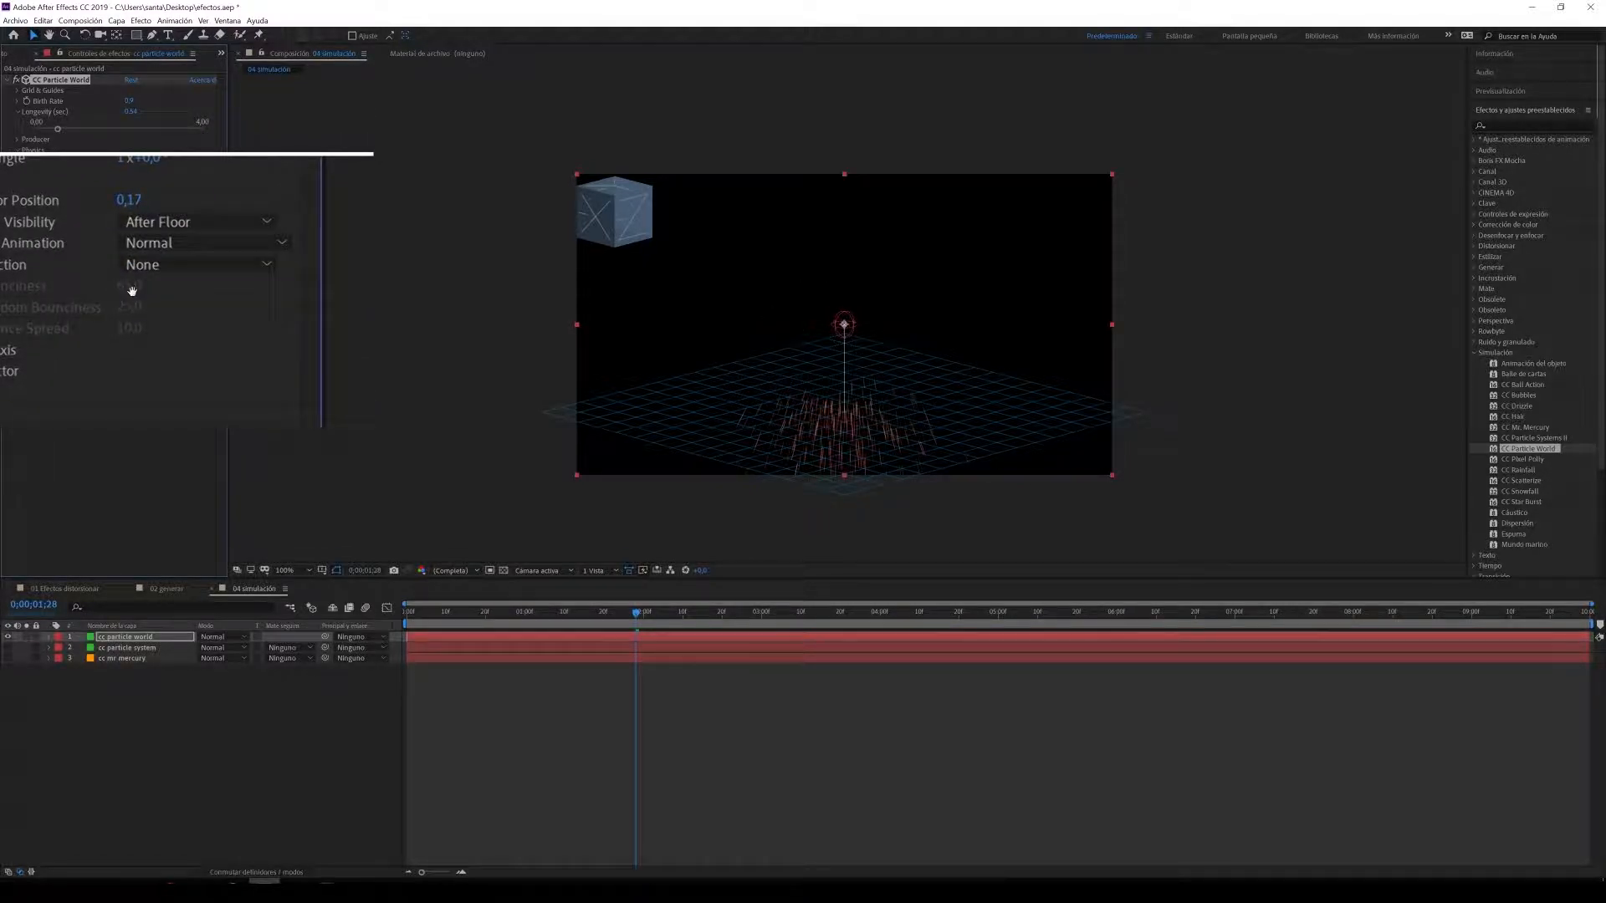
pyautogui.press('space')
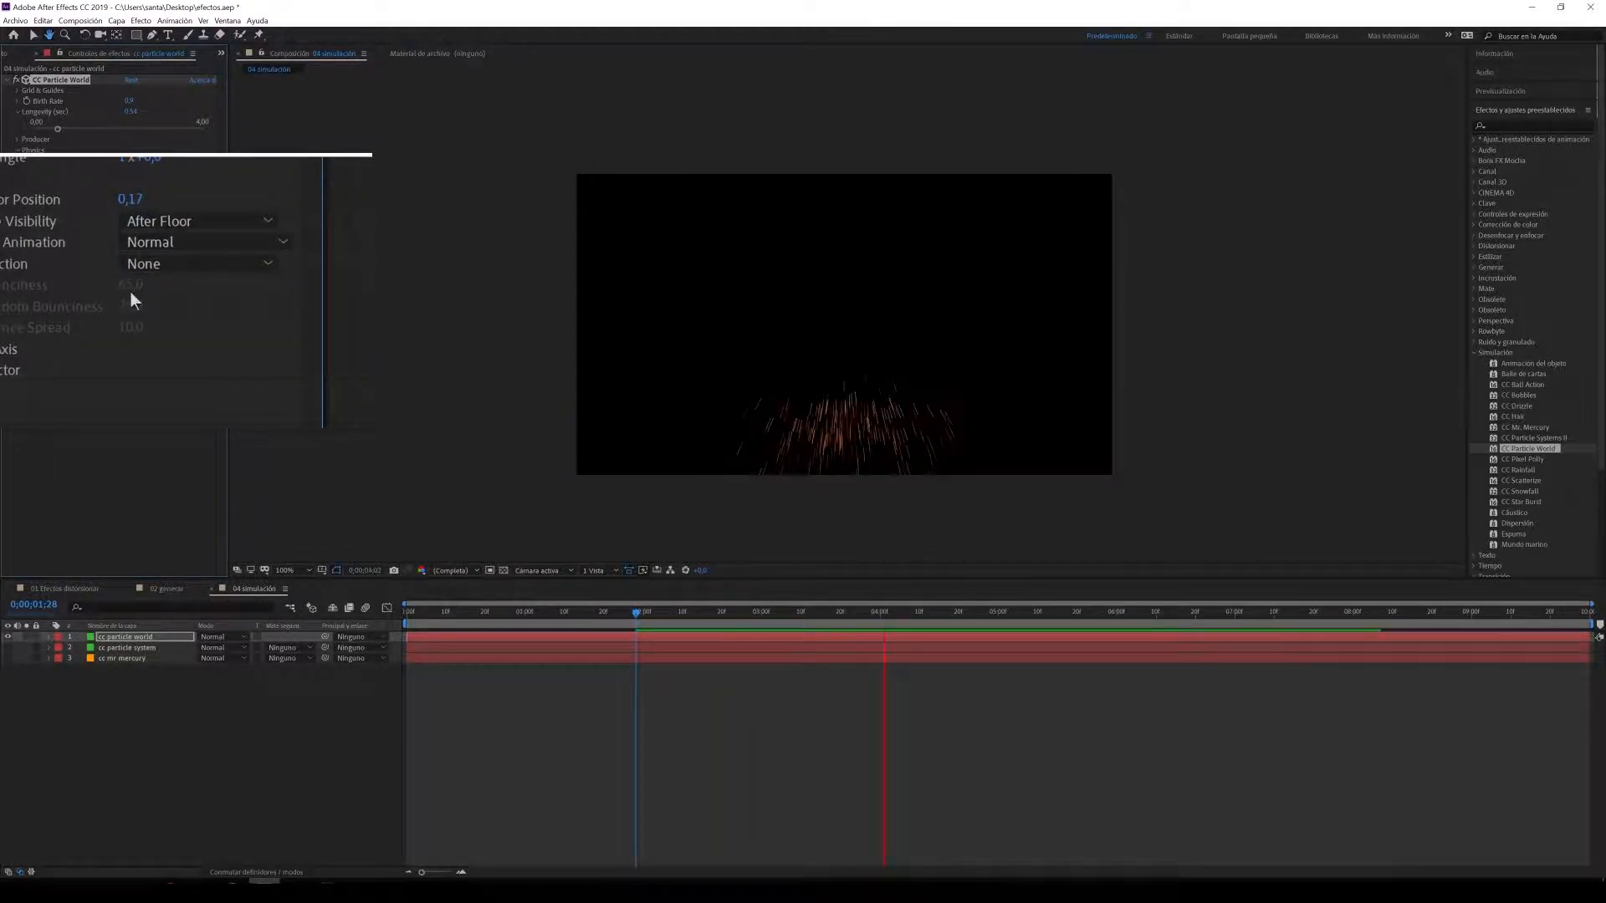
pyautogui.press('space')
pyautogui.click(139, 259)
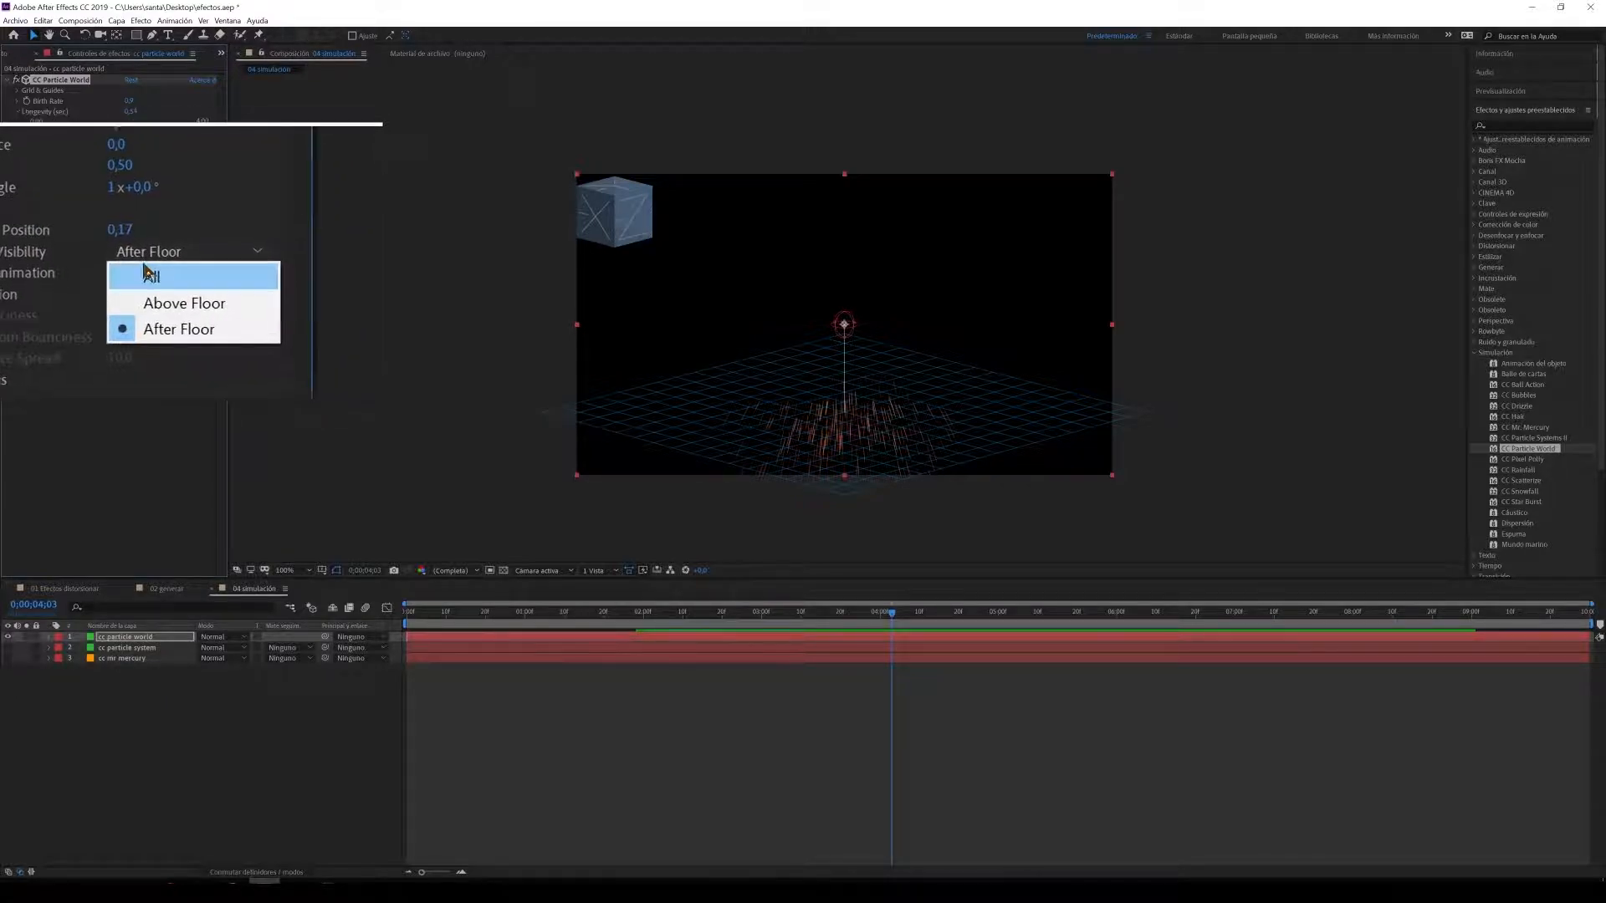
pyautogui.click(143, 273)
# Step: Try Render Animation as Reflected on Floor and Projected on Floor, previewing each, and return it to Normal
pyautogui.click(143, 279)
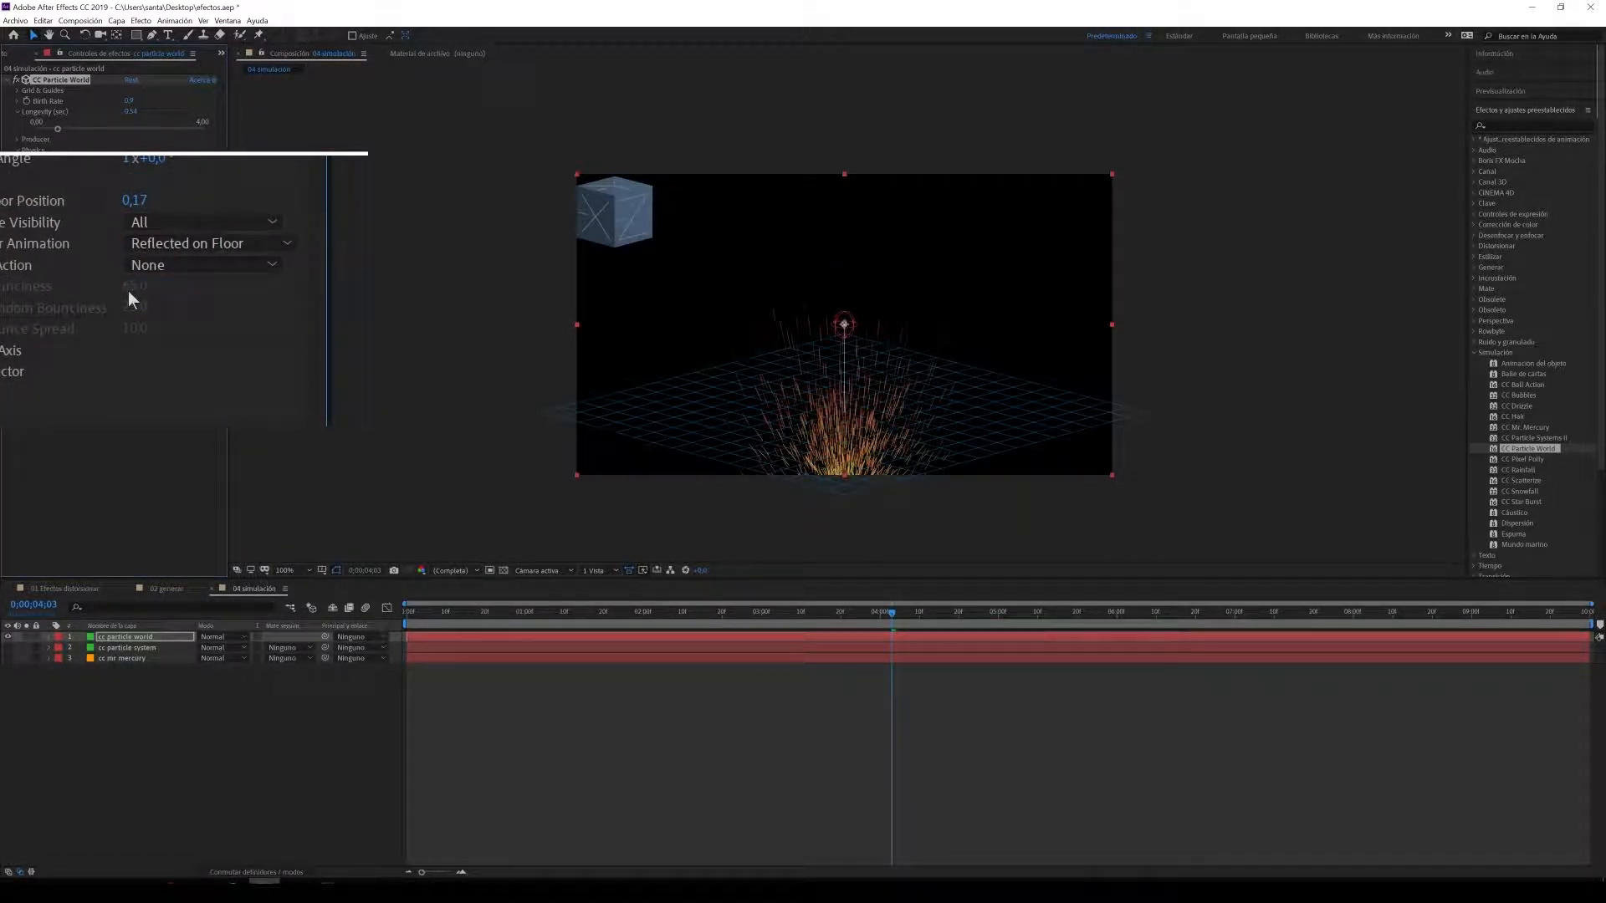
pyautogui.press('space')
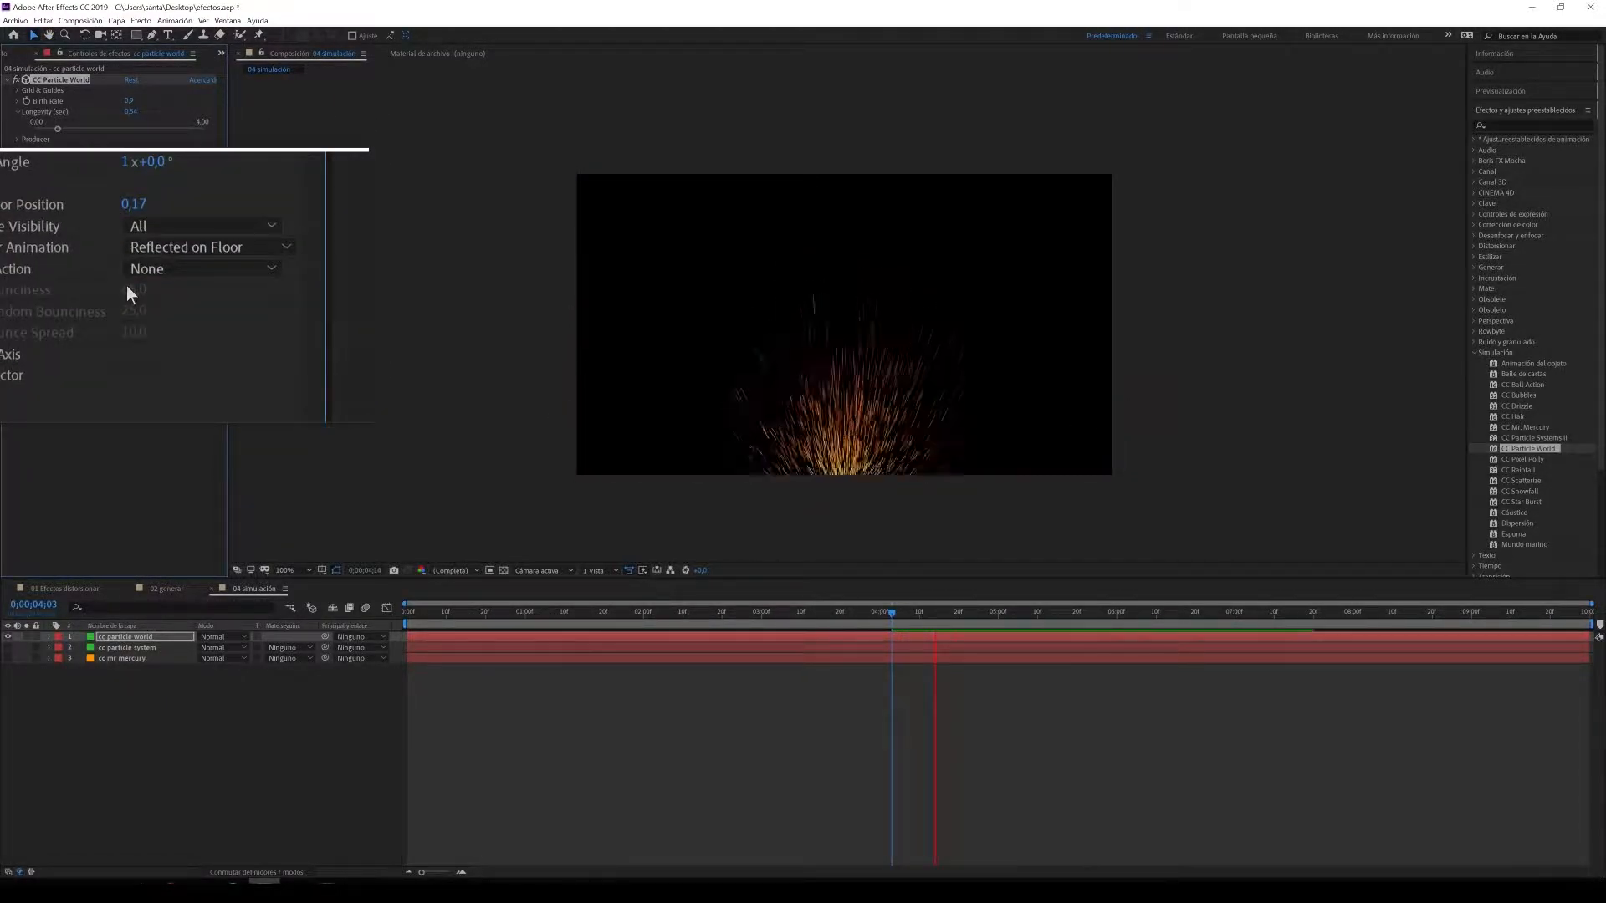
pyautogui.click(168, 247)
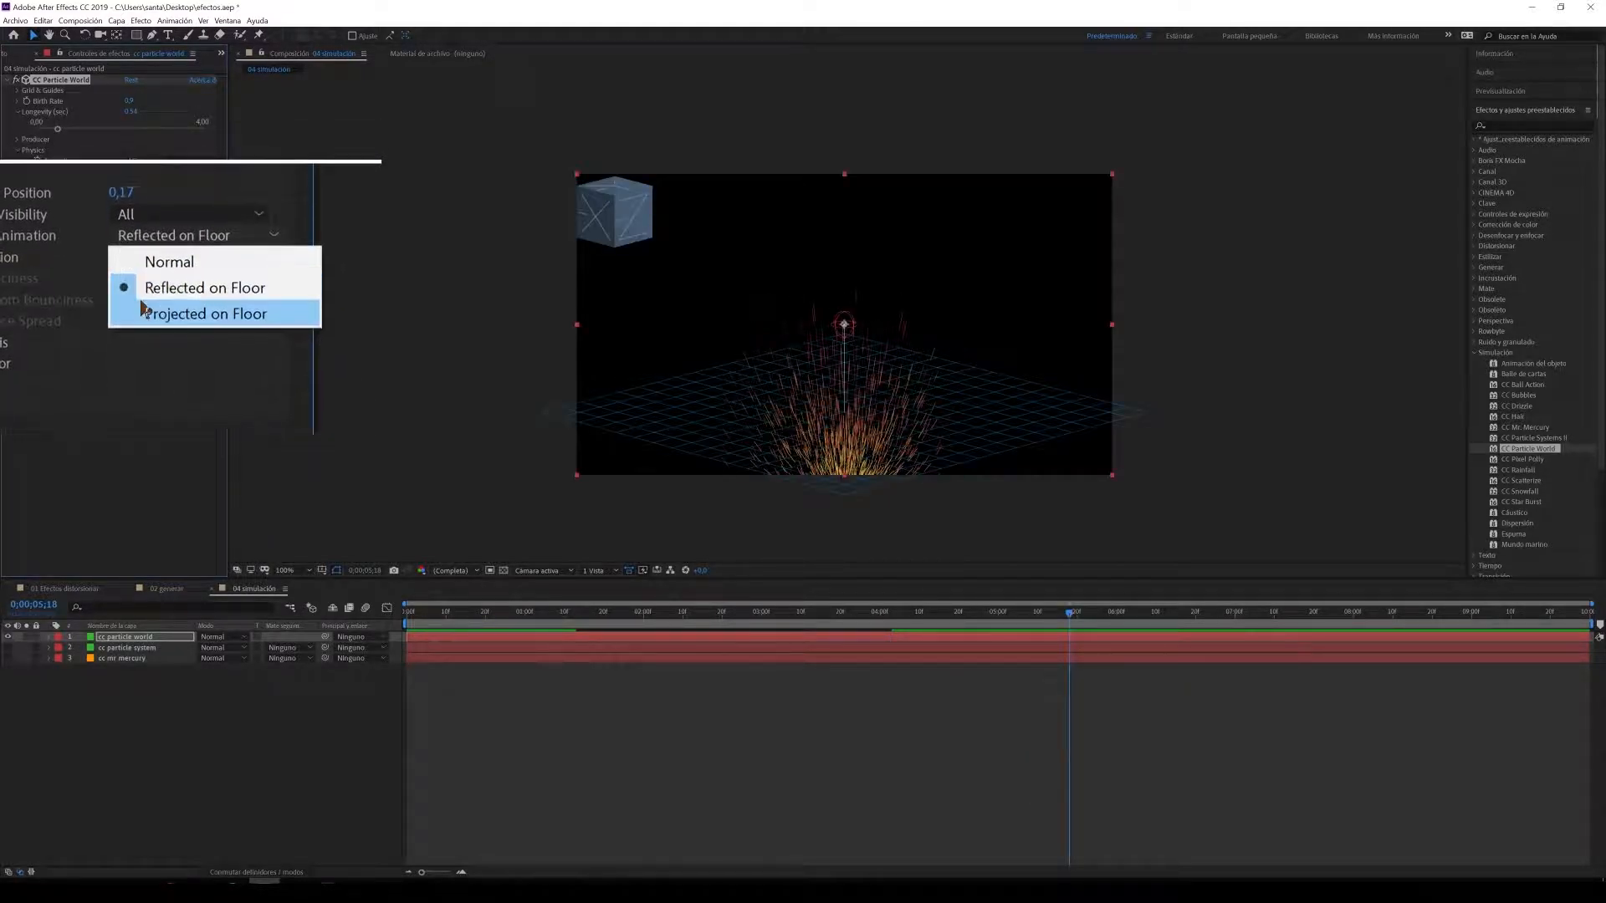
pyautogui.click(142, 309)
pyautogui.press('space')
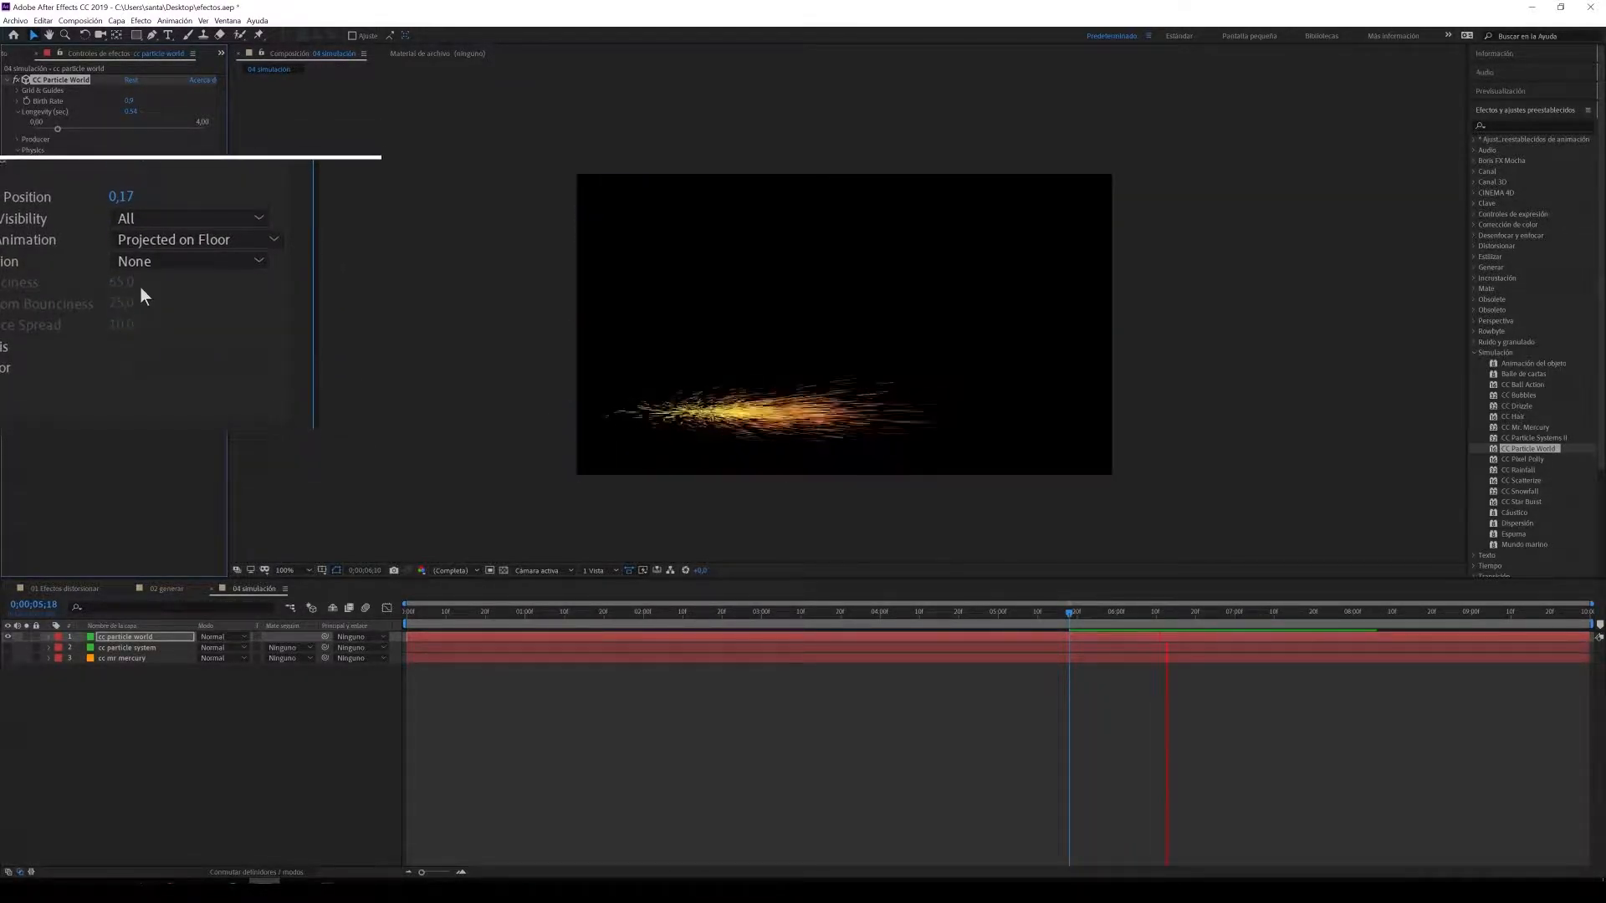
pyautogui.click(149, 288)
pyautogui.click(167, 262)
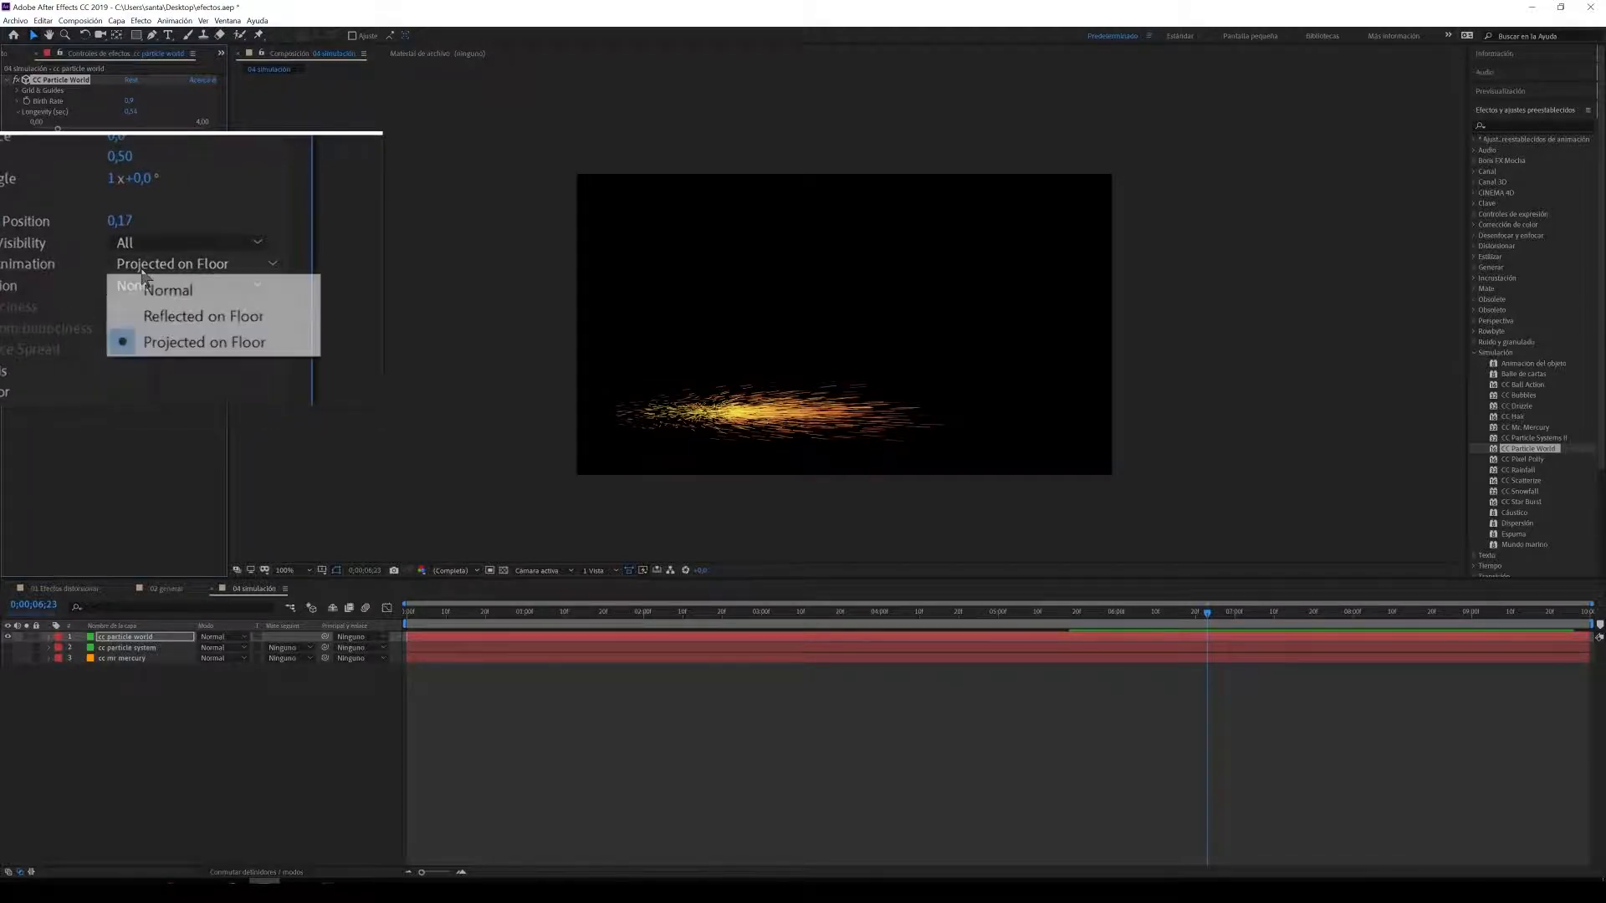
pyautogui.click(145, 287)
# Step: Set the Floor Action to Ice and preview how the particles meet the floor
pyautogui.click(134, 287)
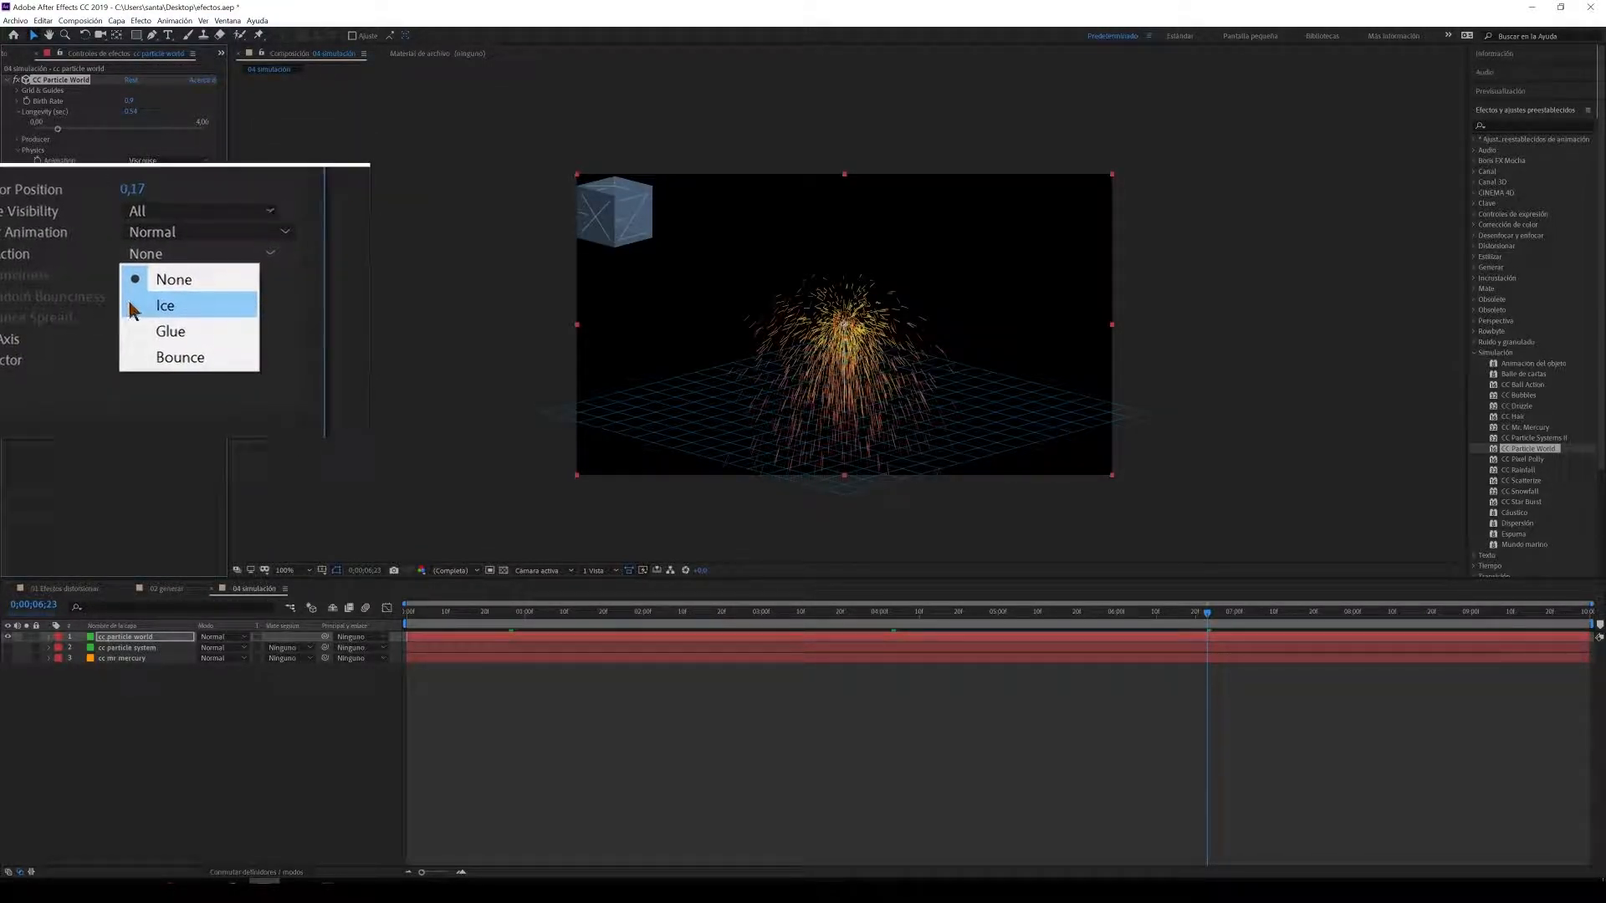
pyautogui.click(132, 305)
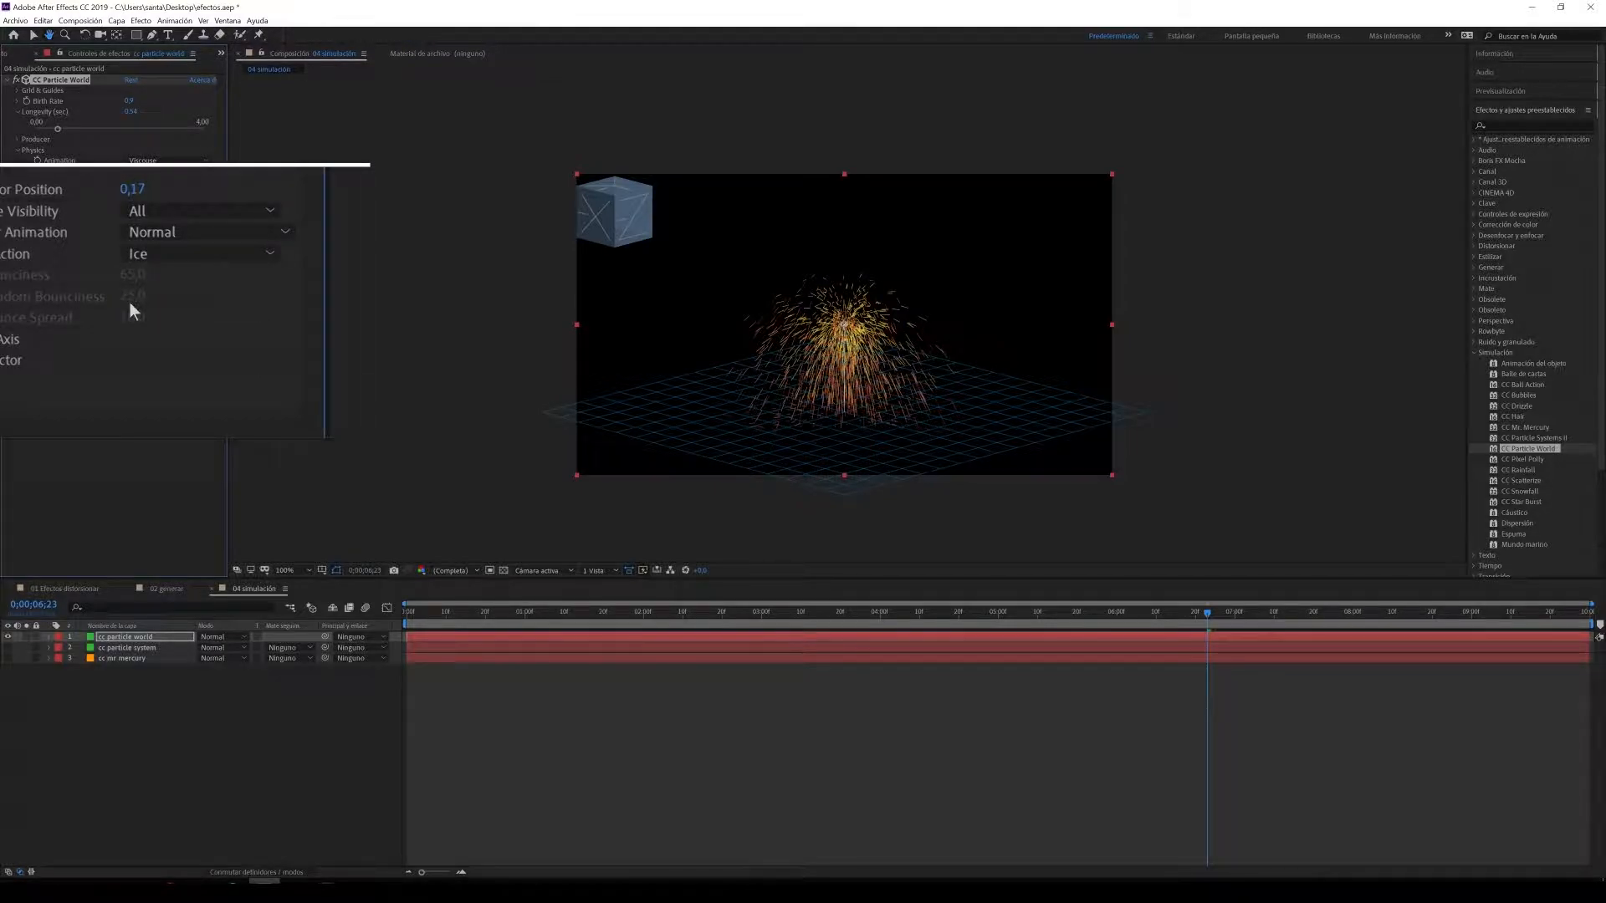
pyautogui.press('space')
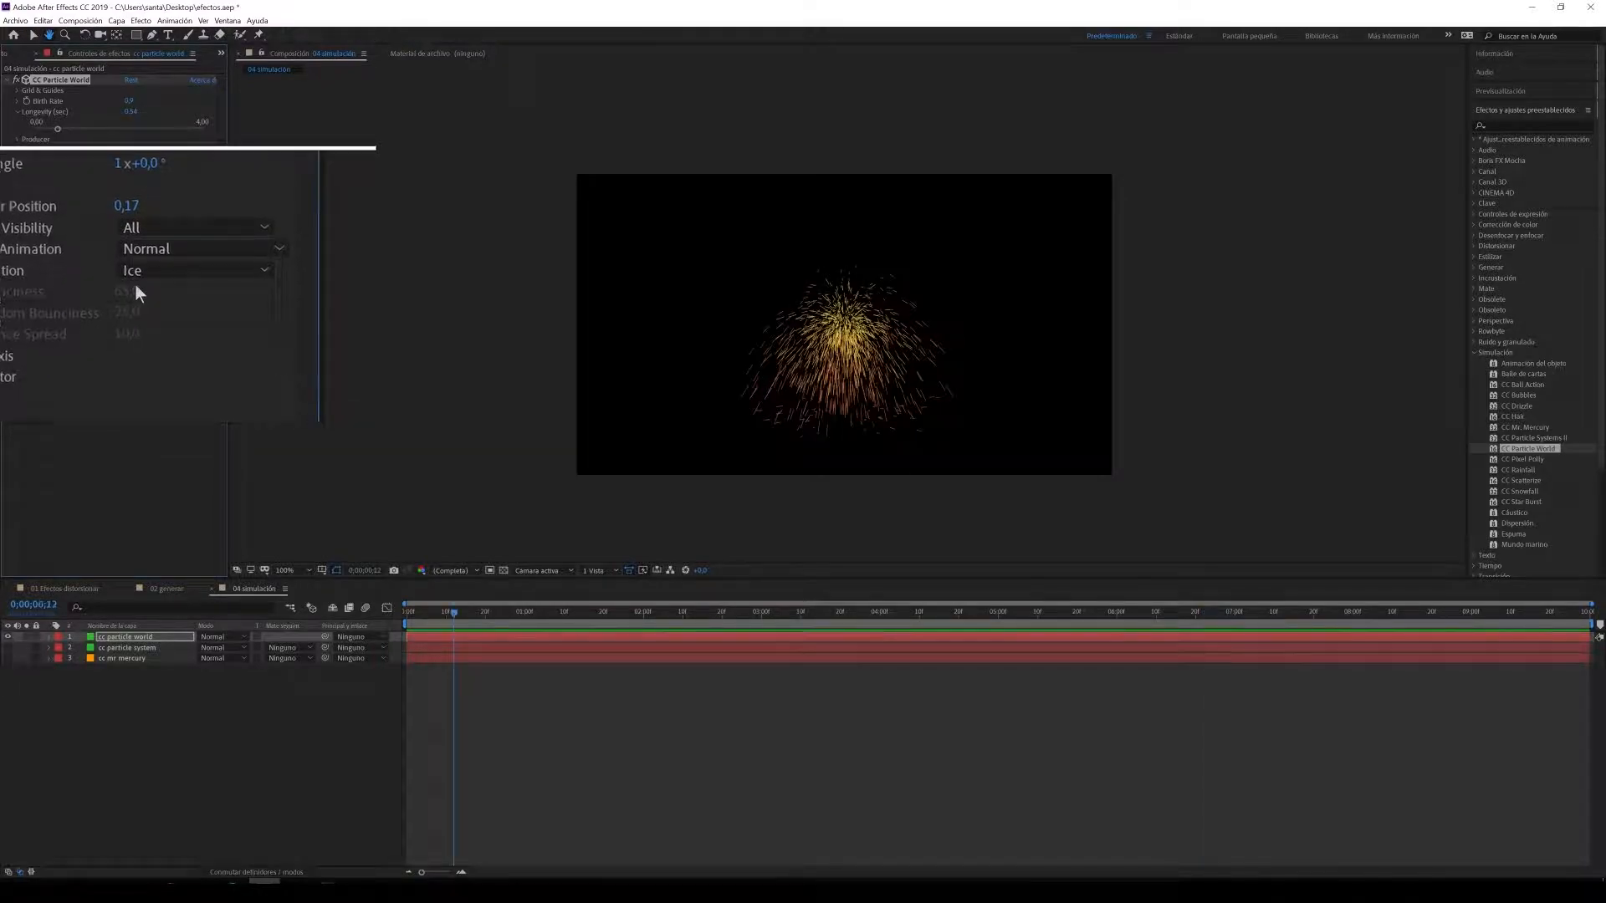
pyautogui.press('space')
# Step: Try Star as the Particle Type and preview the animation
pyautogui.click(149, 288)
pyautogui.click(148, 306)
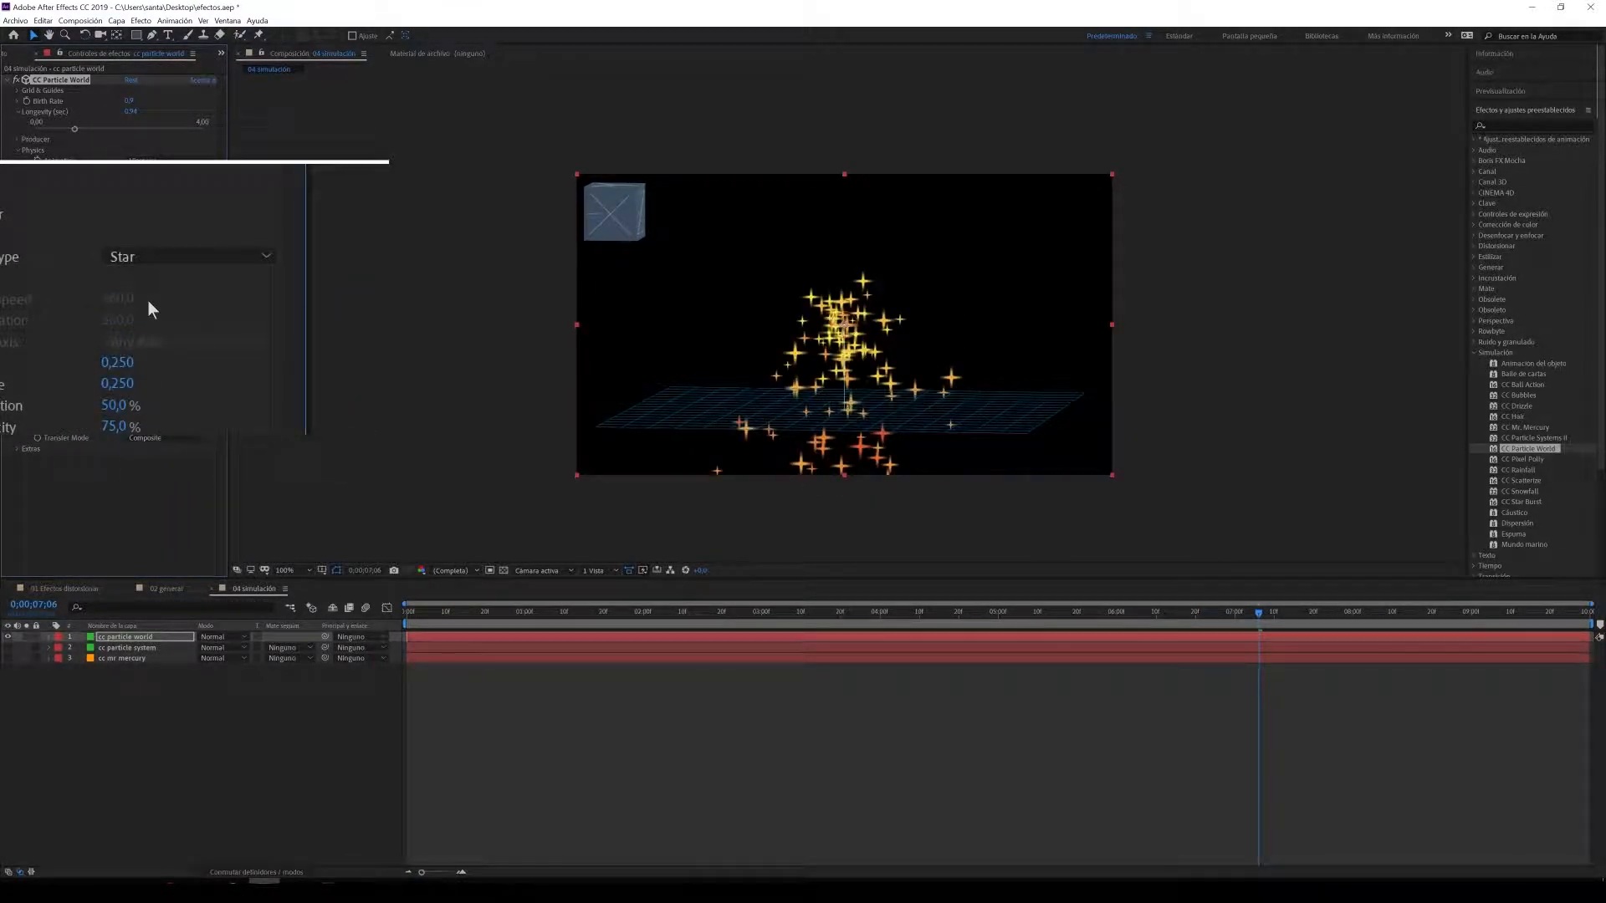
pyautogui.press('space')
# Step: Try Textured Square, settle on Textured Disc as the Particle Type, and expand the particle's Texture settings
pyautogui.click(154, 284)
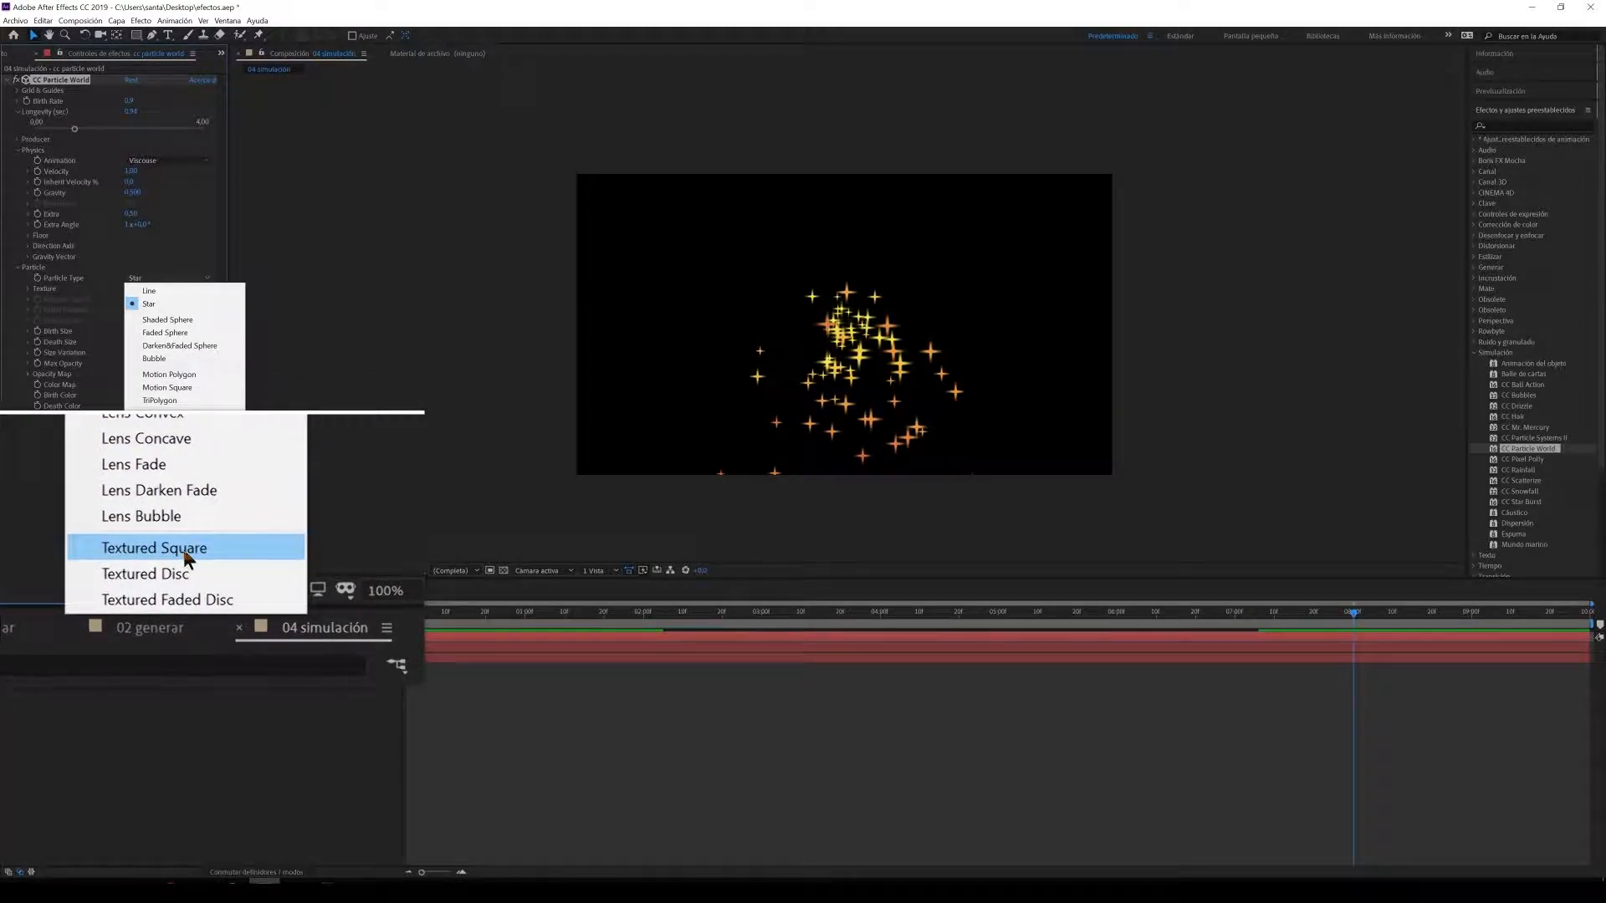
pyautogui.click(183, 554)
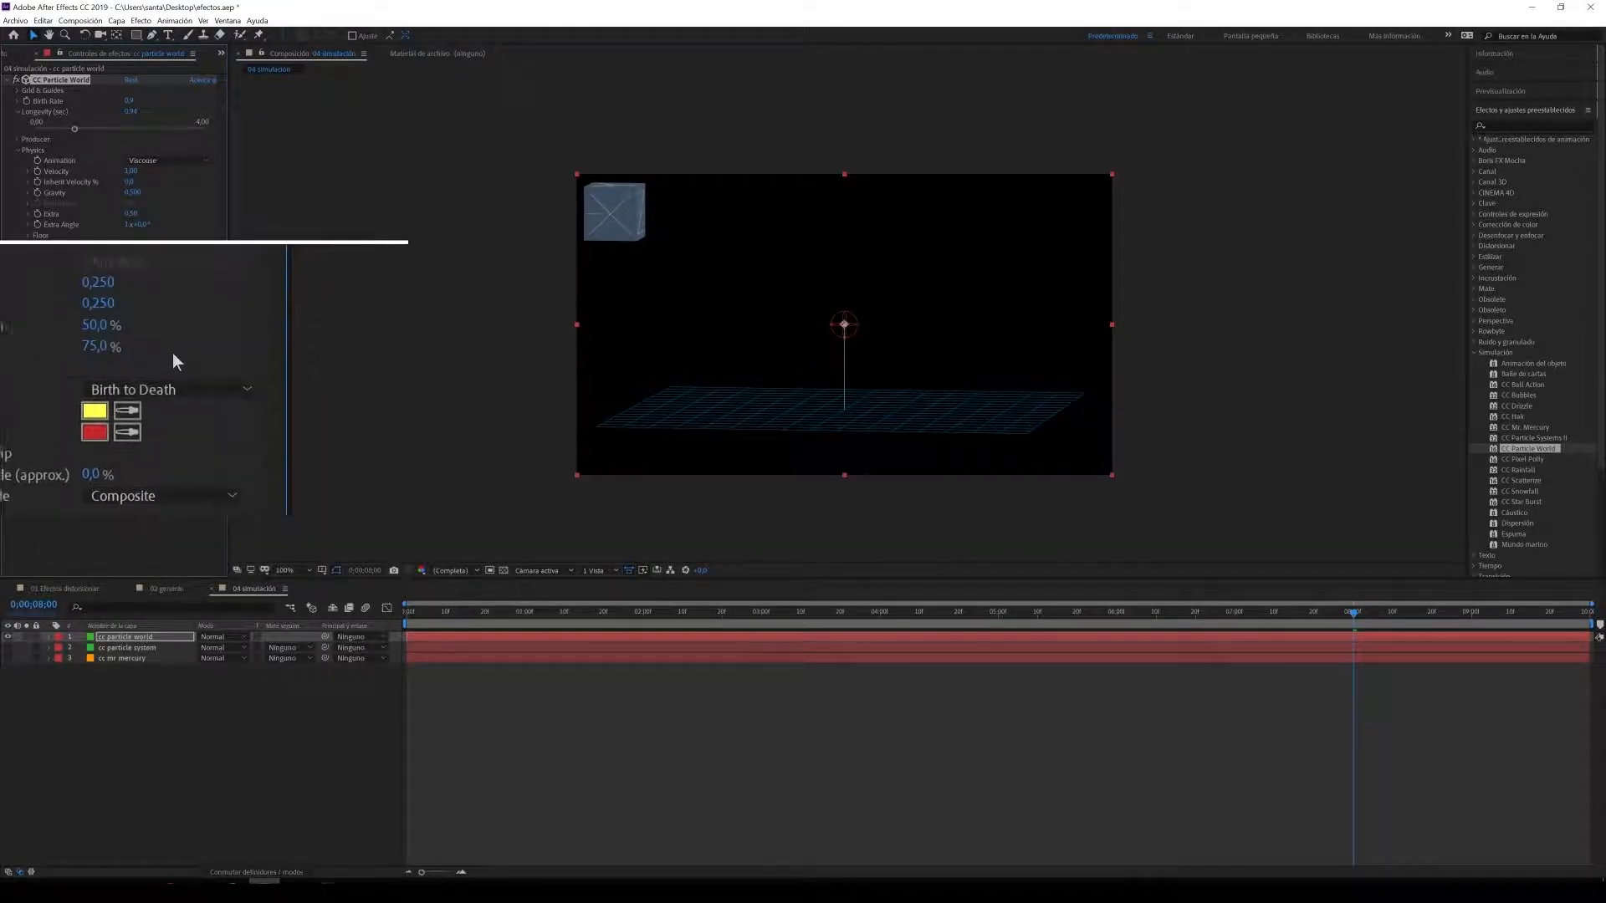
pyautogui.click(179, 278)
pyautogui.click(165, 561)
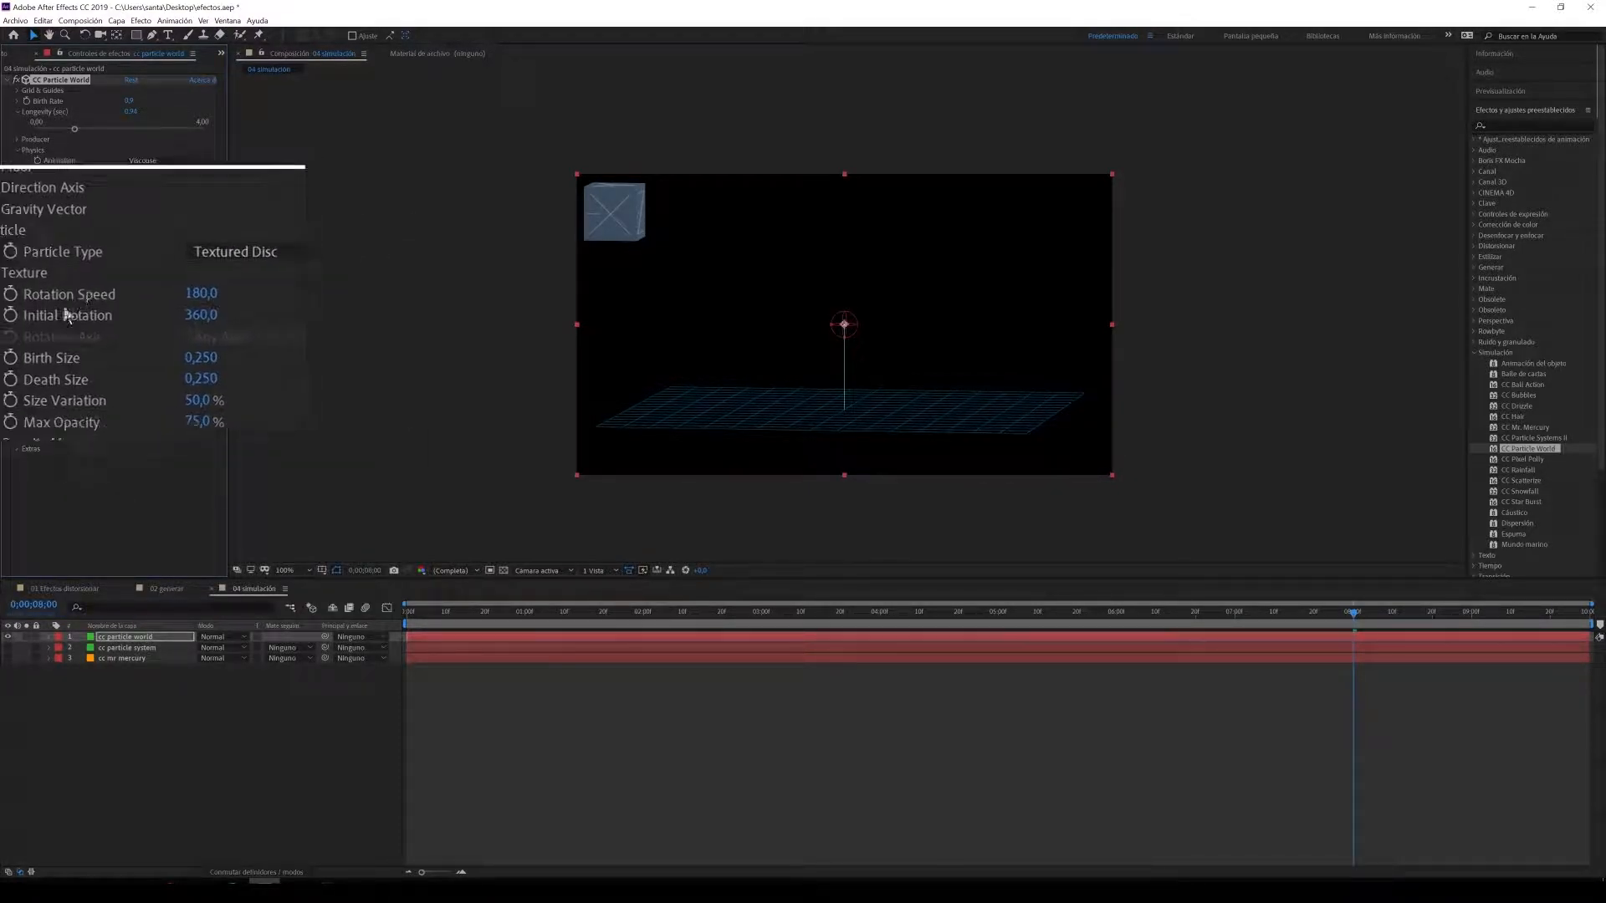
pyautogui.click(26, 285)
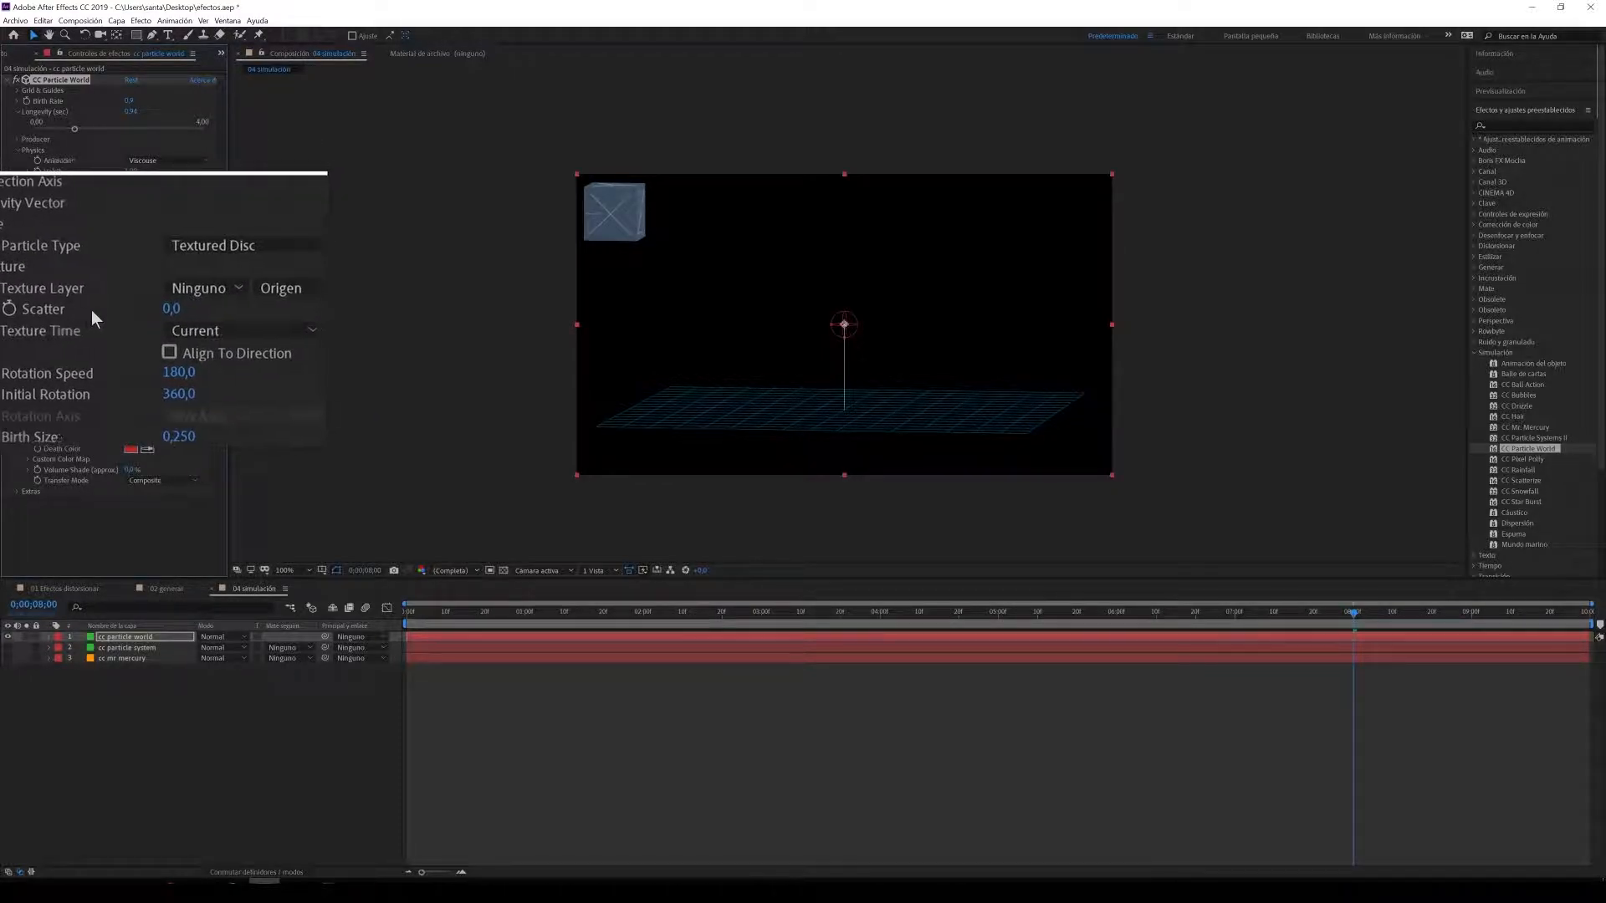
# Step: Add fantasma.png from the footage folder to the composition as the bottom layer and hide it
pyautogui.click(149, 657)
pyautogui.click(144, 694)
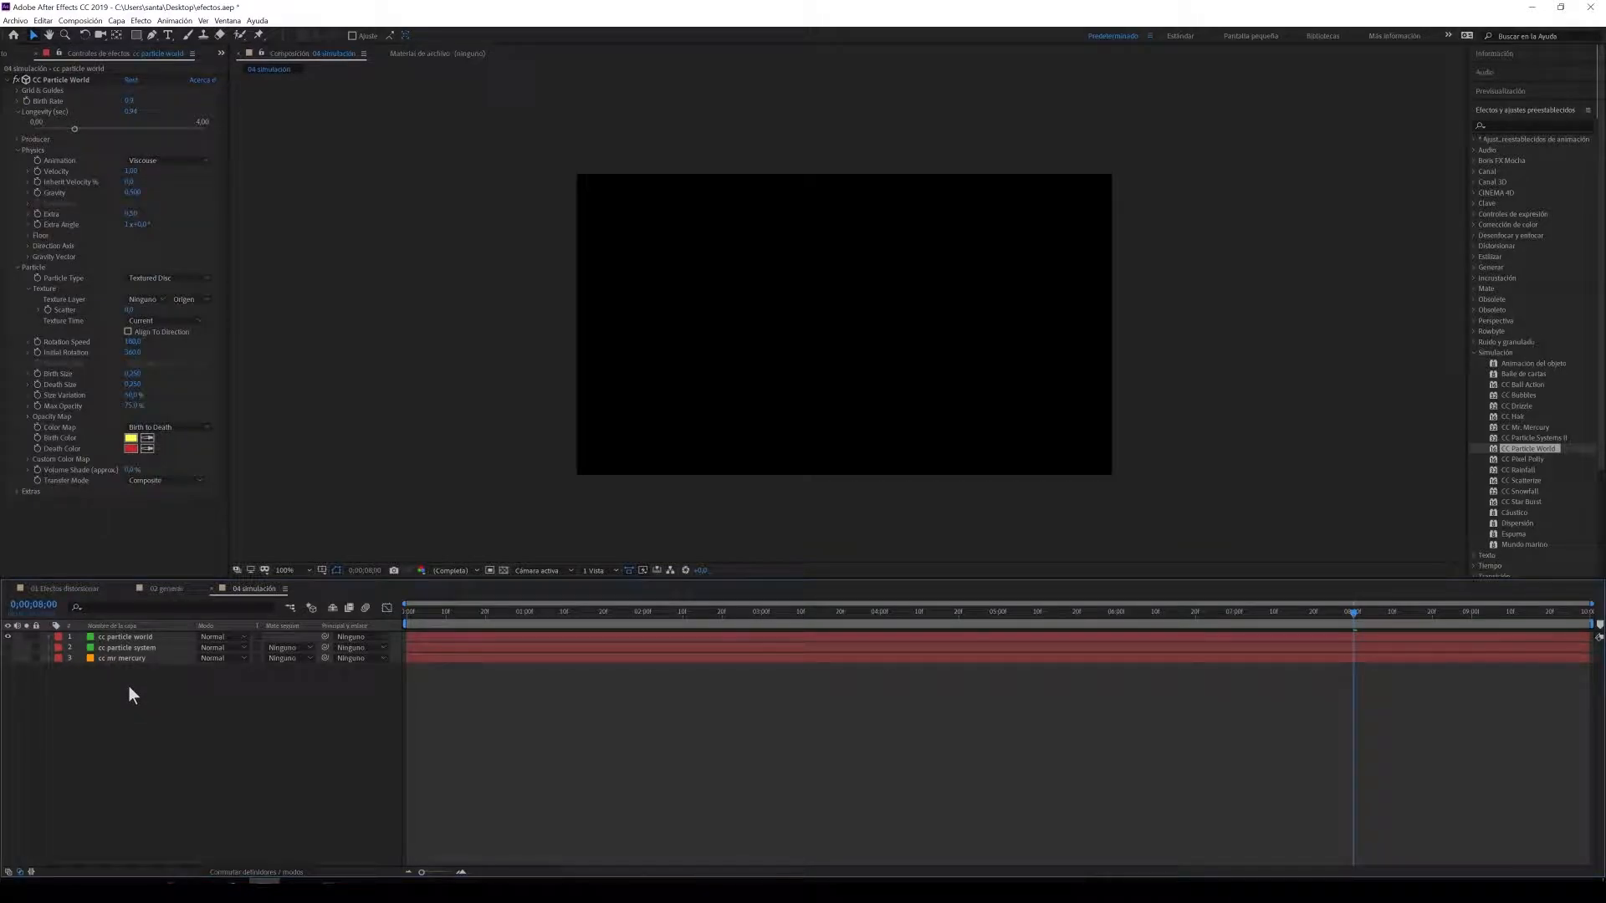
pyautogui.click(4, 55)
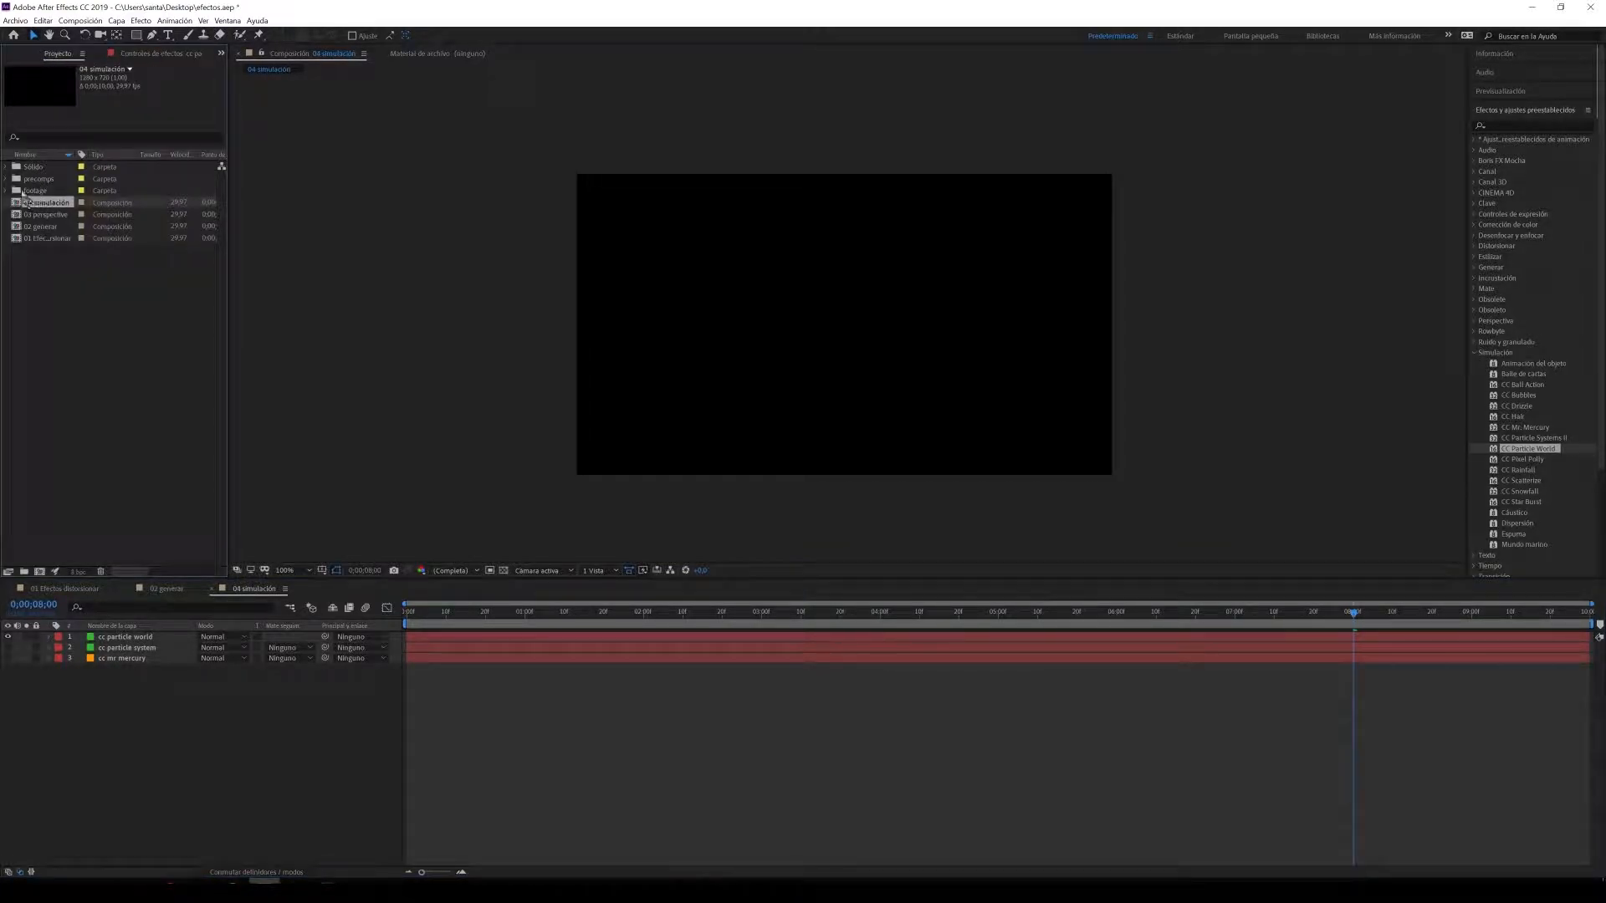
pyautogui.moveTo(55, 214); pyautogui.dragTo(129, 699)
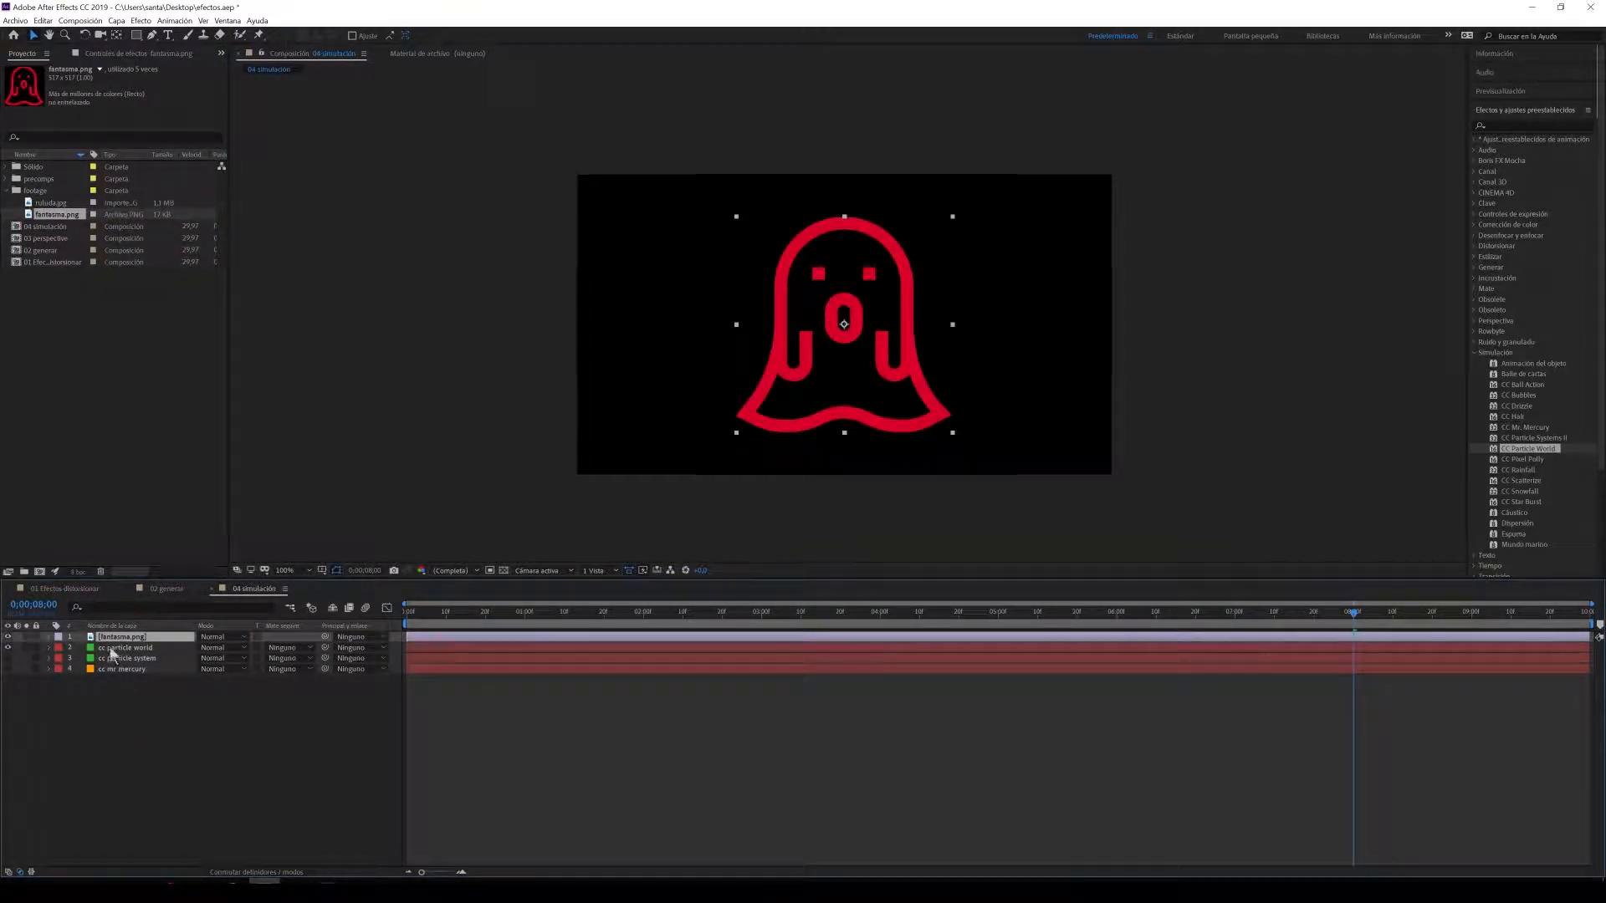
pyautogui.click(8, 670)
# Step: Use the fantasma.png layer as the Texture Layer for the cc particle world particles and inspect them up close
pyautogui.click(117, 638)
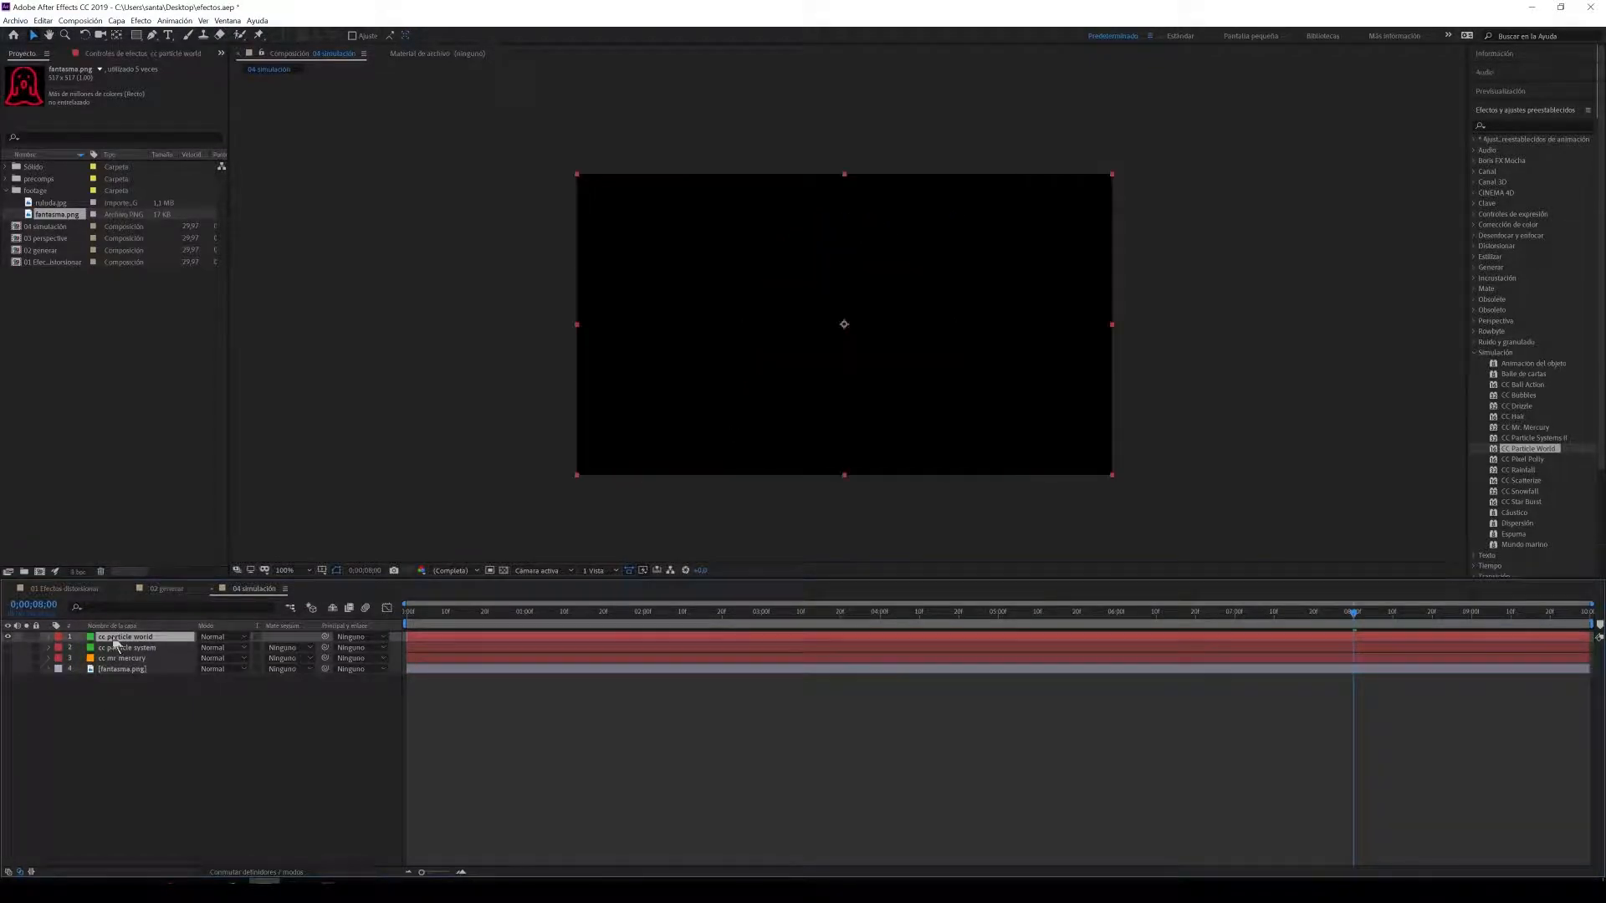
pyautogui.click(122, 53)
pyautogui.click(157, 301)
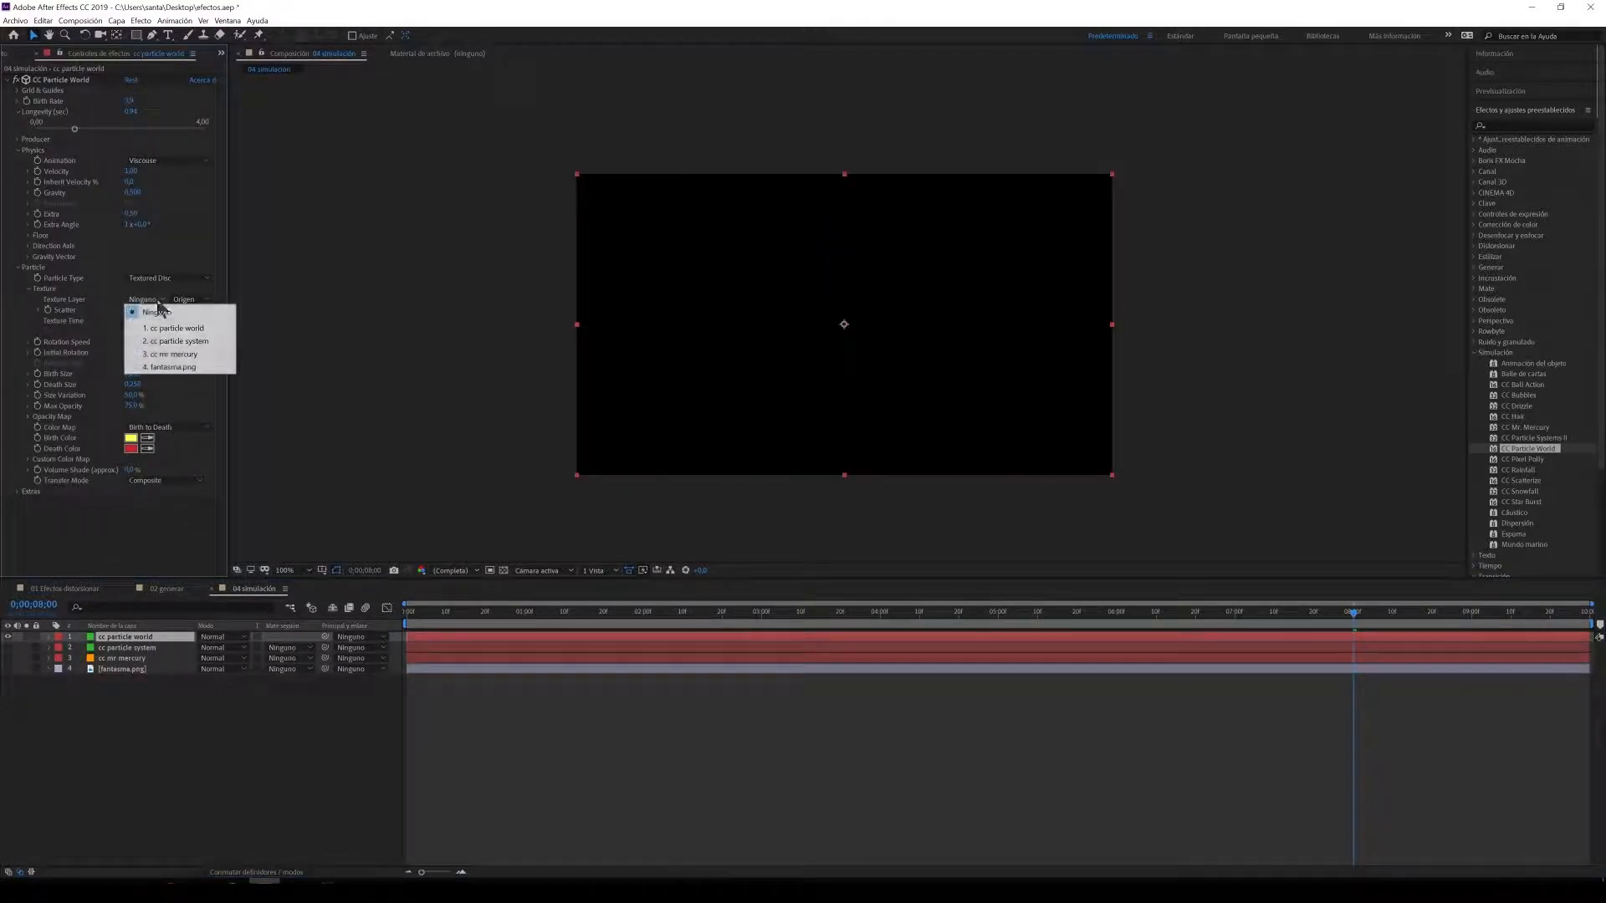
pyautogui.click(188, 368)
pyautogui.press('.')
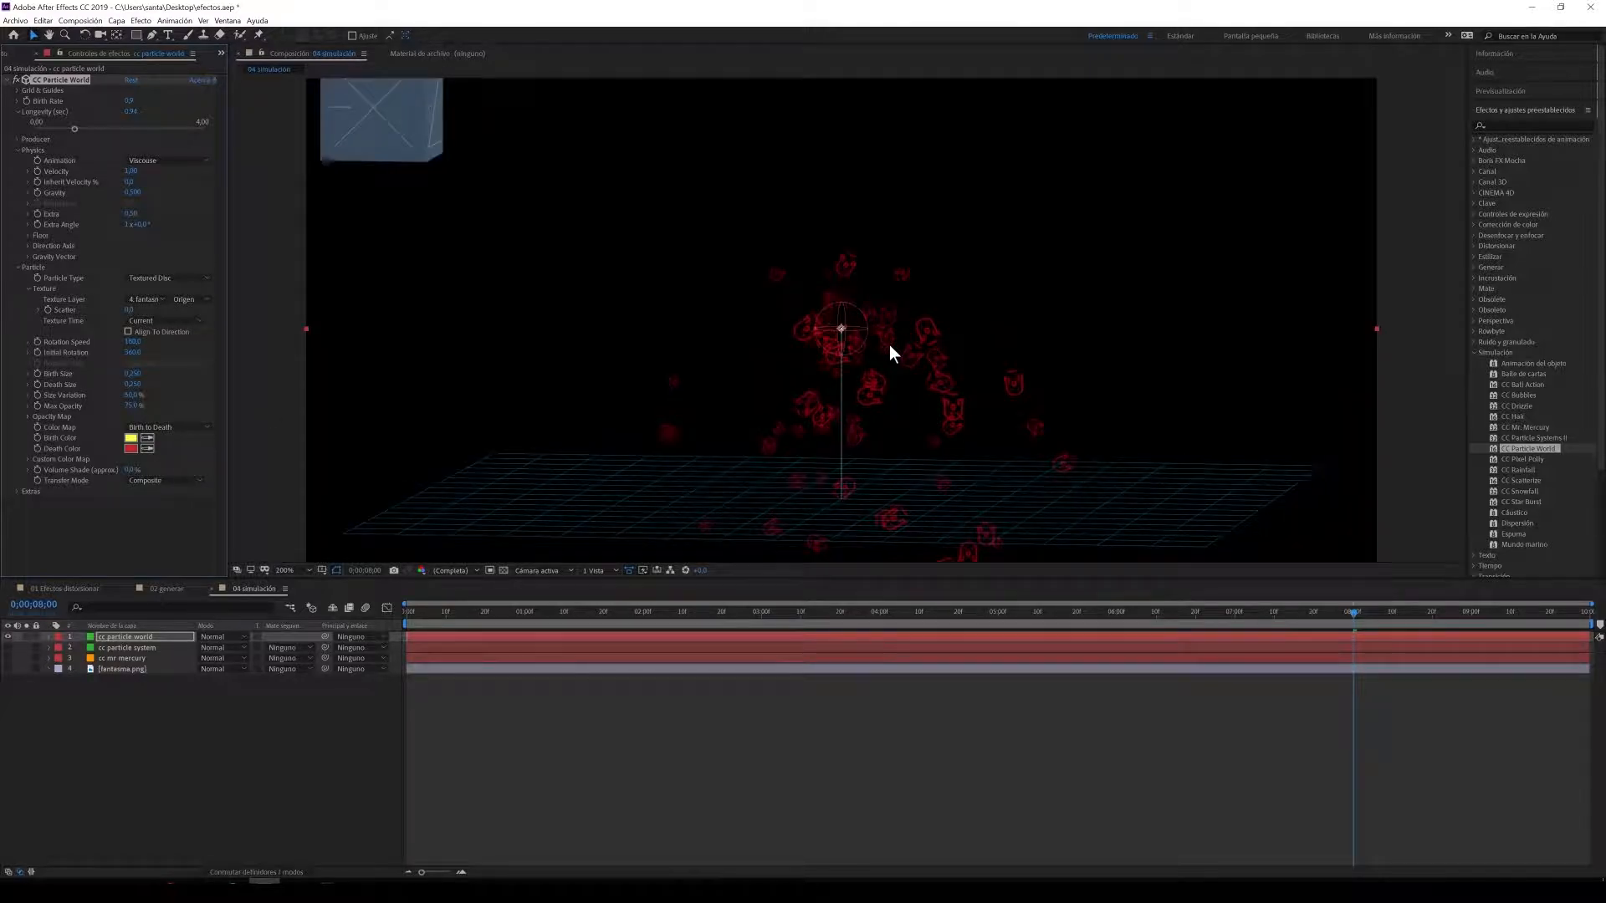
# Step: Preview the ghost-textured particles and review the Texture Layer and Scatter settings of CC Particle World
pyautogui.press('space')
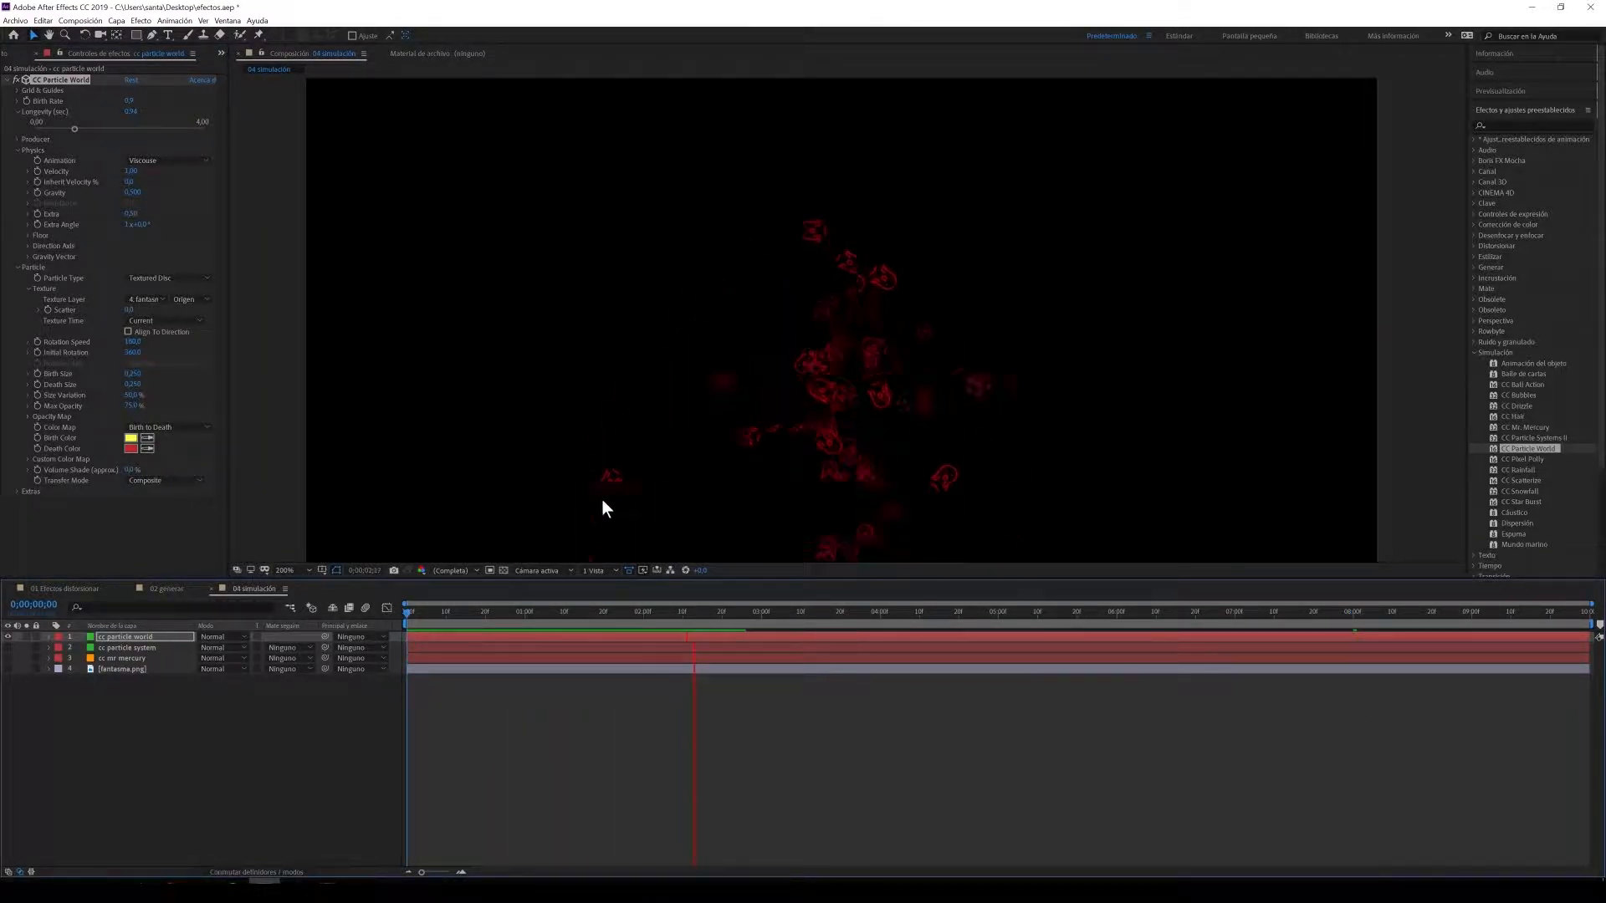
pyautogui.press('space')
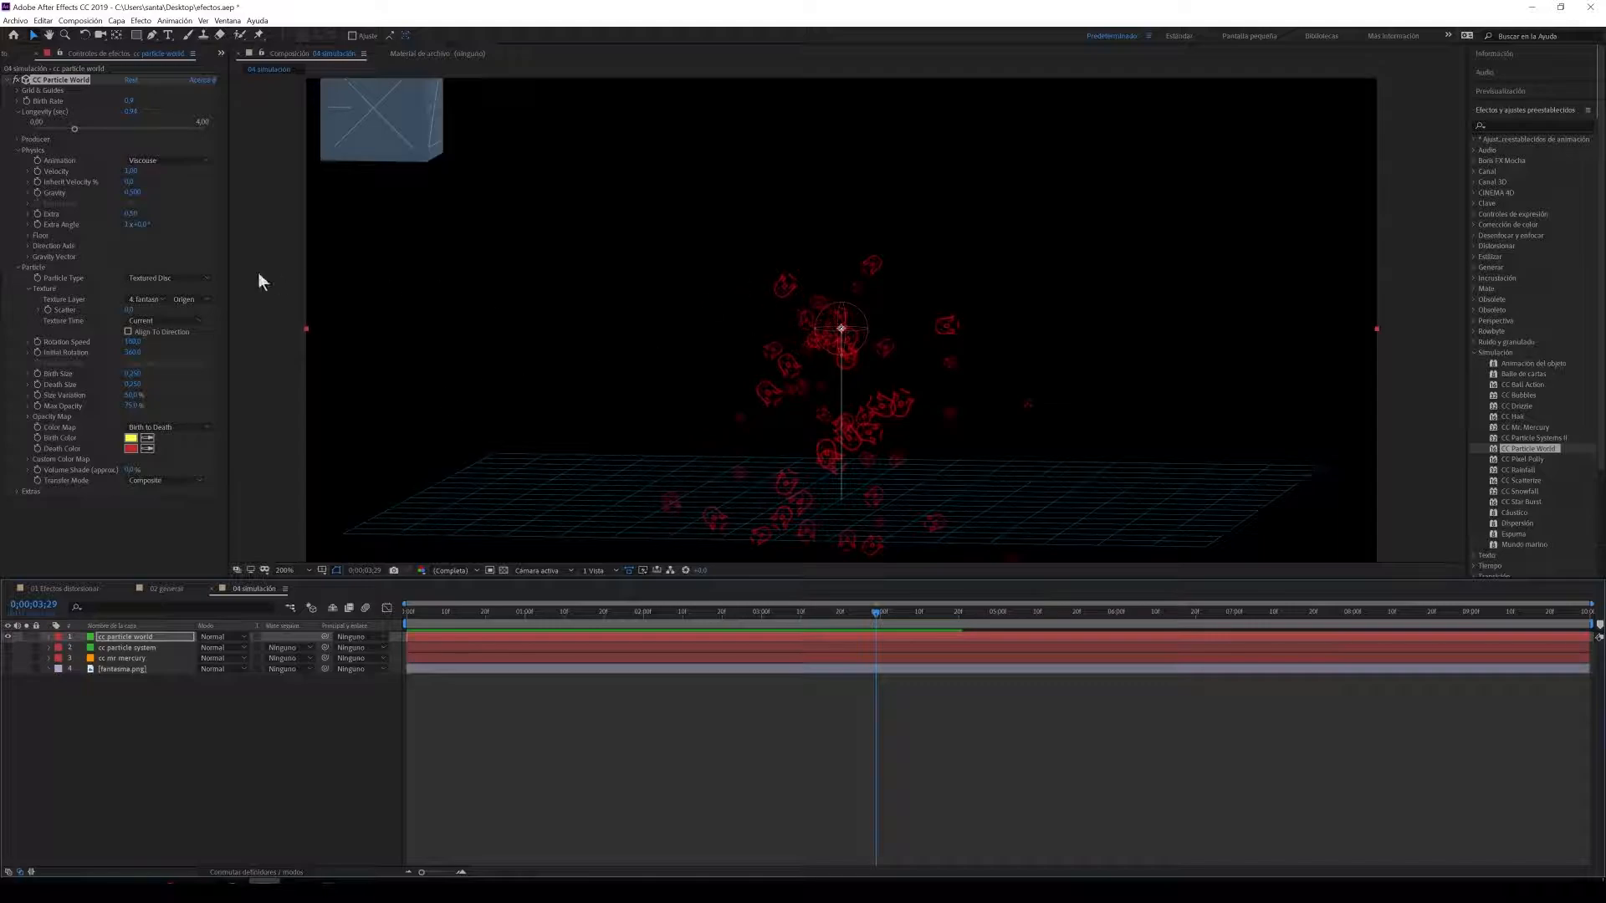
pyautogui.click(158, 303)
pyautogui.click(110, 293)
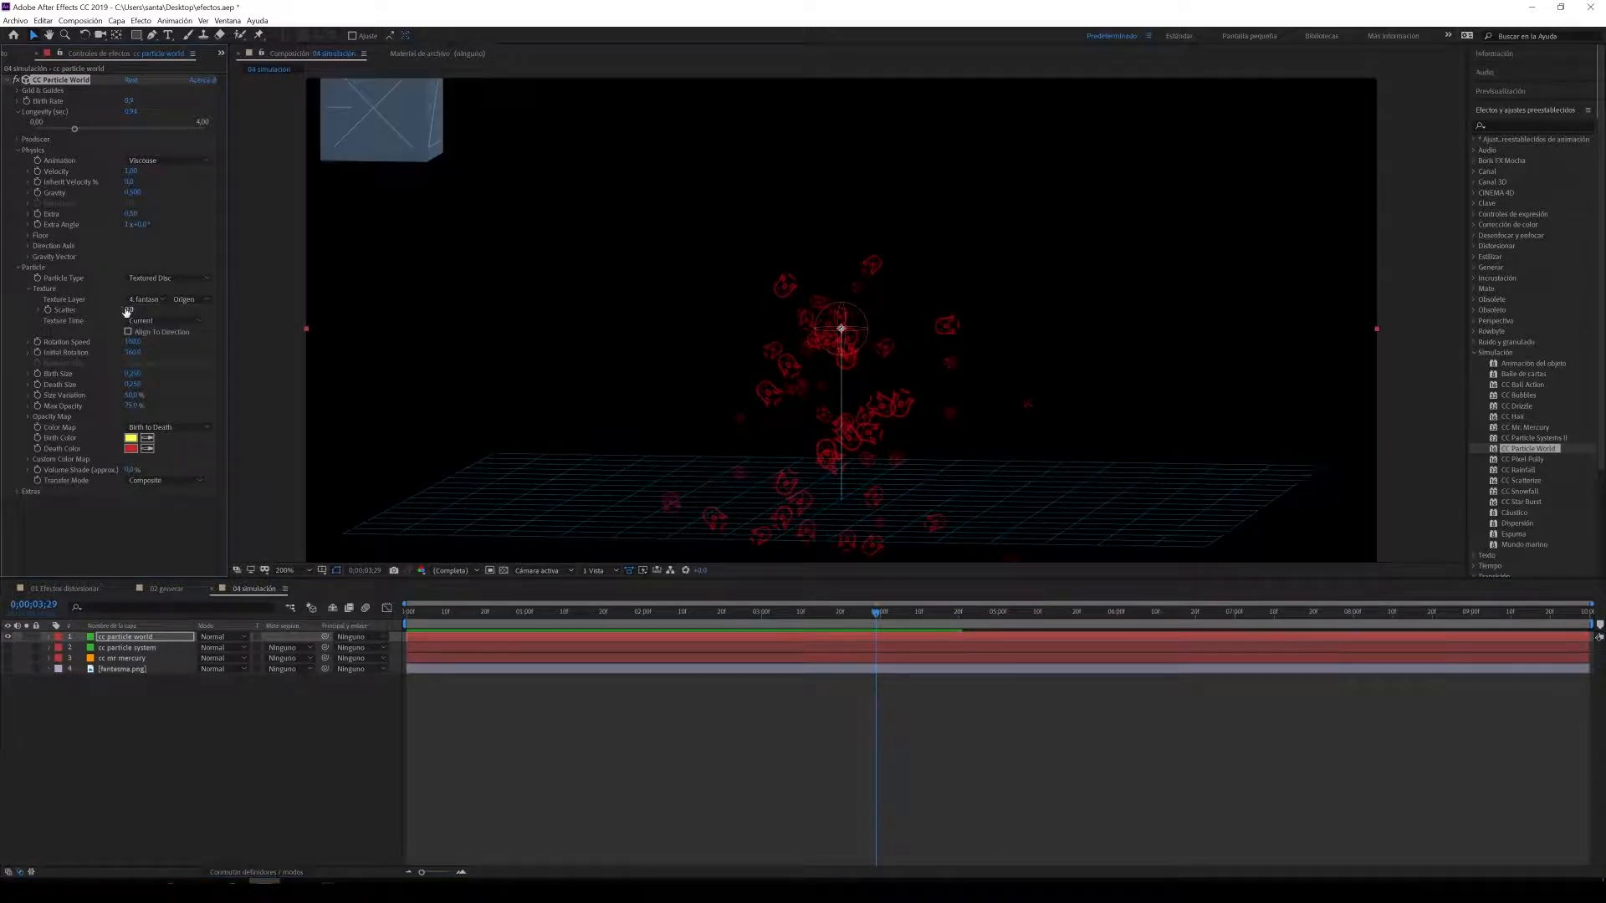
pyautogui.click(167, 311)
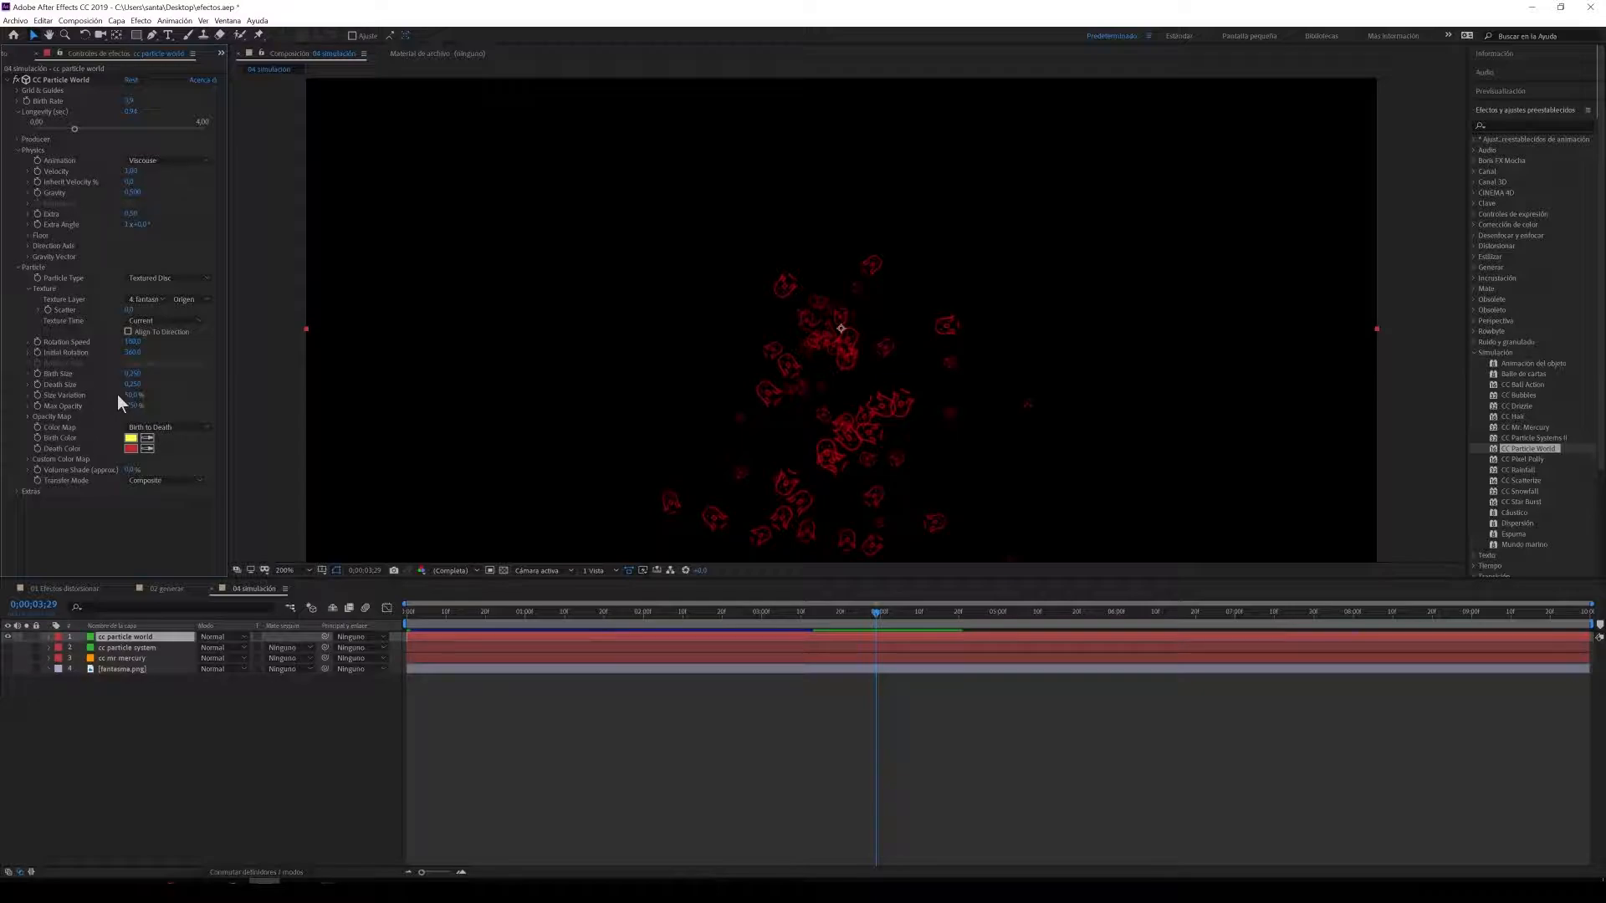
# Step: Raise the Death Size of the cc particle world particles and preview the animation
pyautogui.click(137, 382)
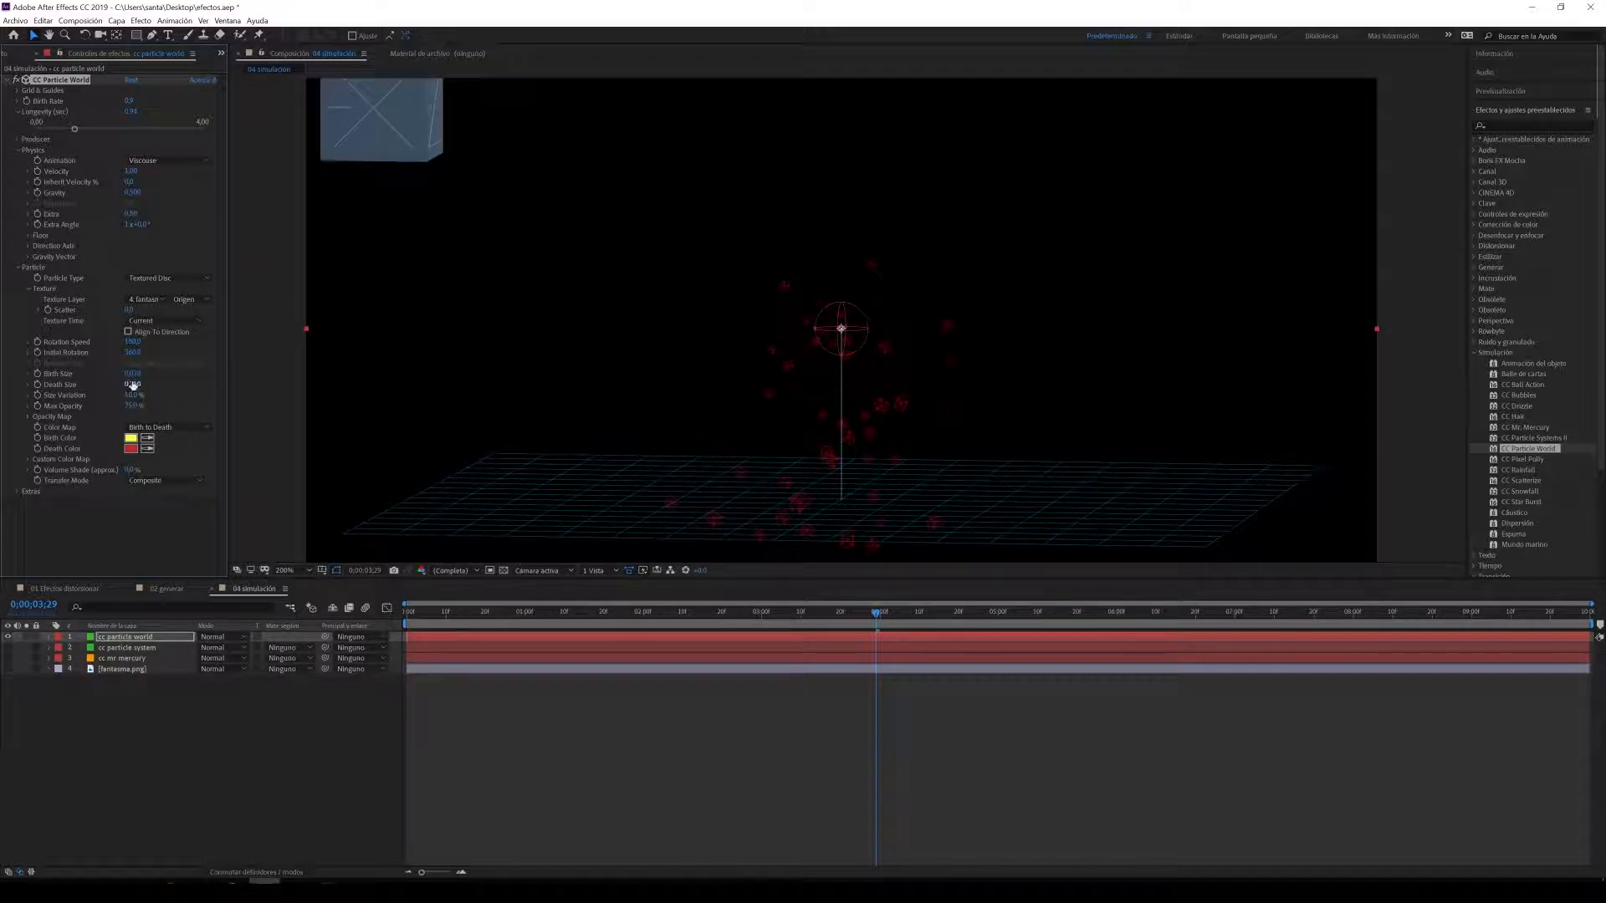
pyautogui.moveTo(142, 384); pyautogui.dragTo(209, 383)
pyautogui.press('space')
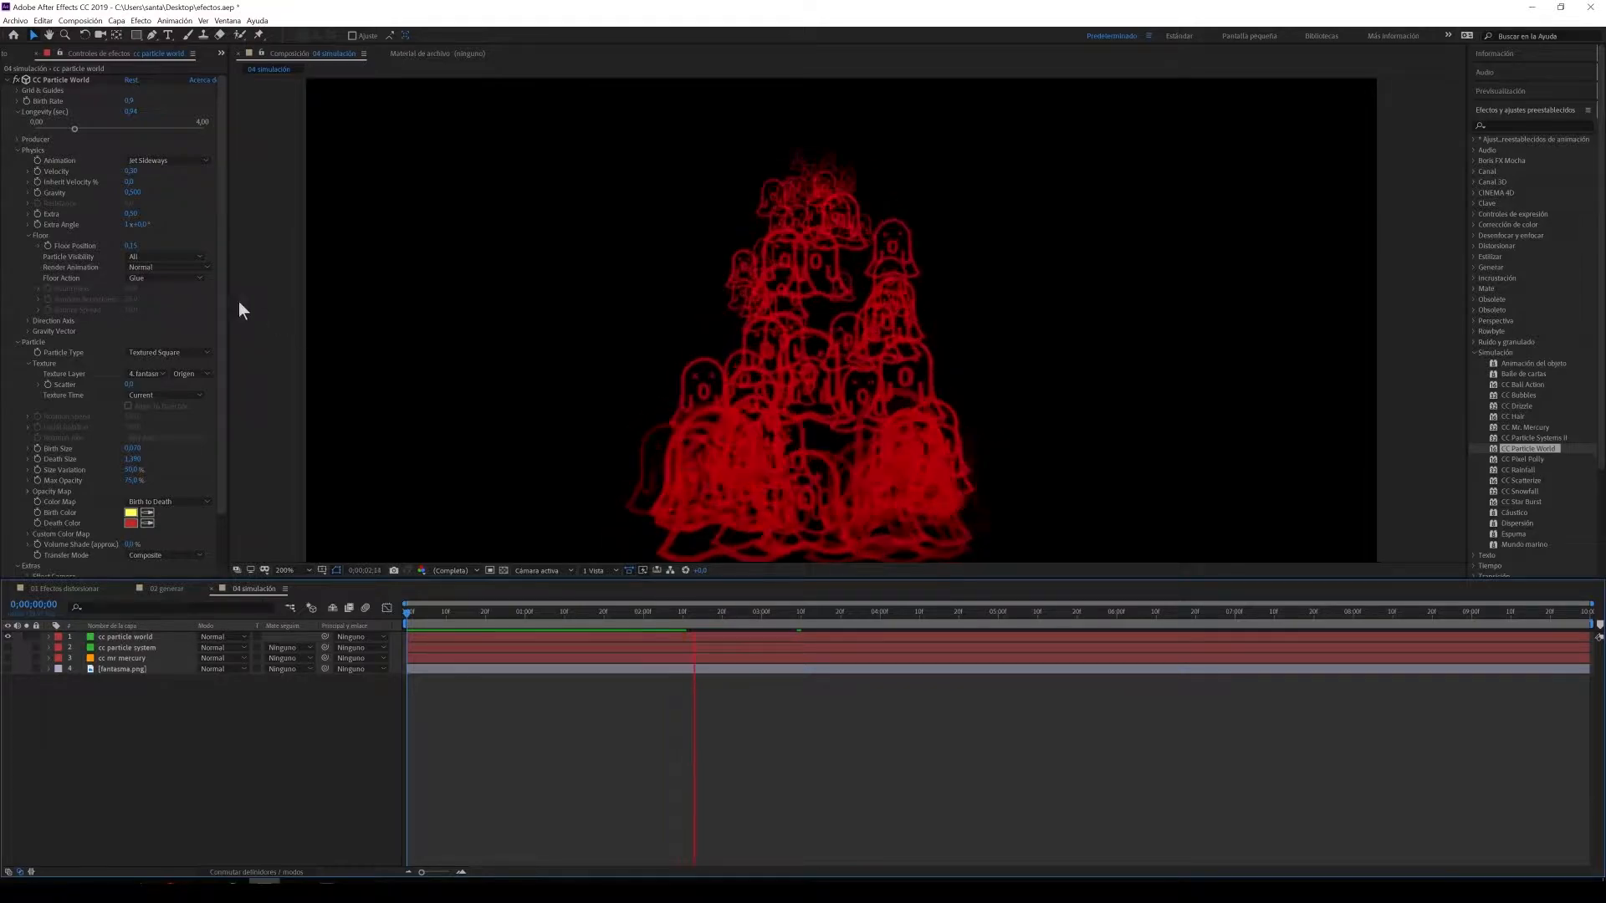
# Step: Try Ice and Glue as the Floor Action of CC Particle World, previewing the animation with each
pyautogui.click(178, 275)
pyautogui.click(167, 298)
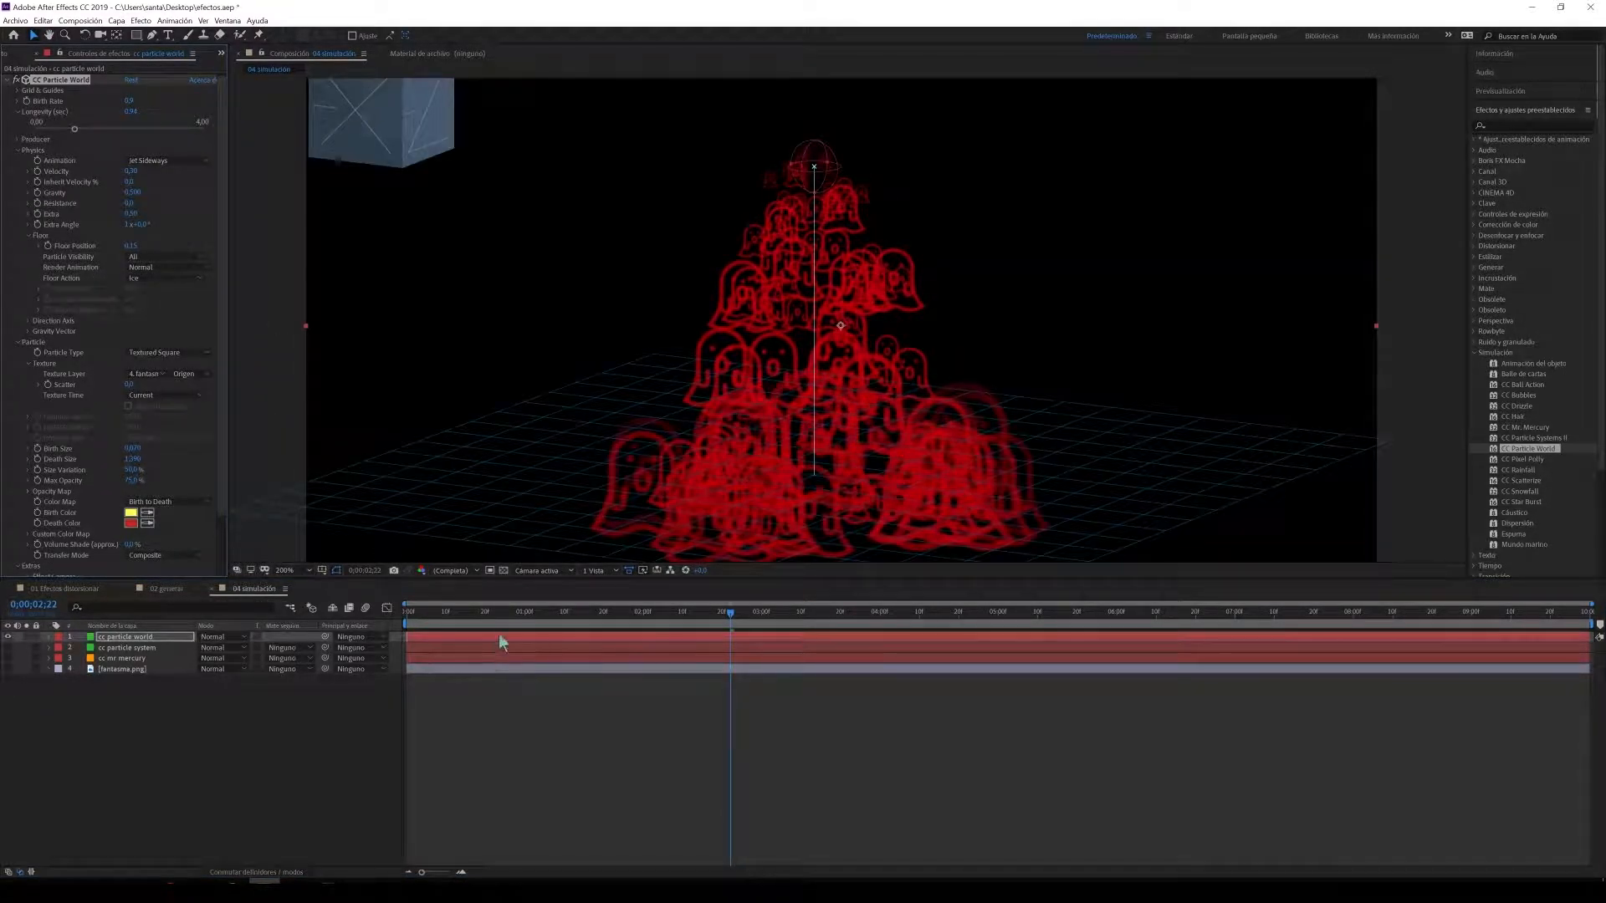
pyautogui.press('space')
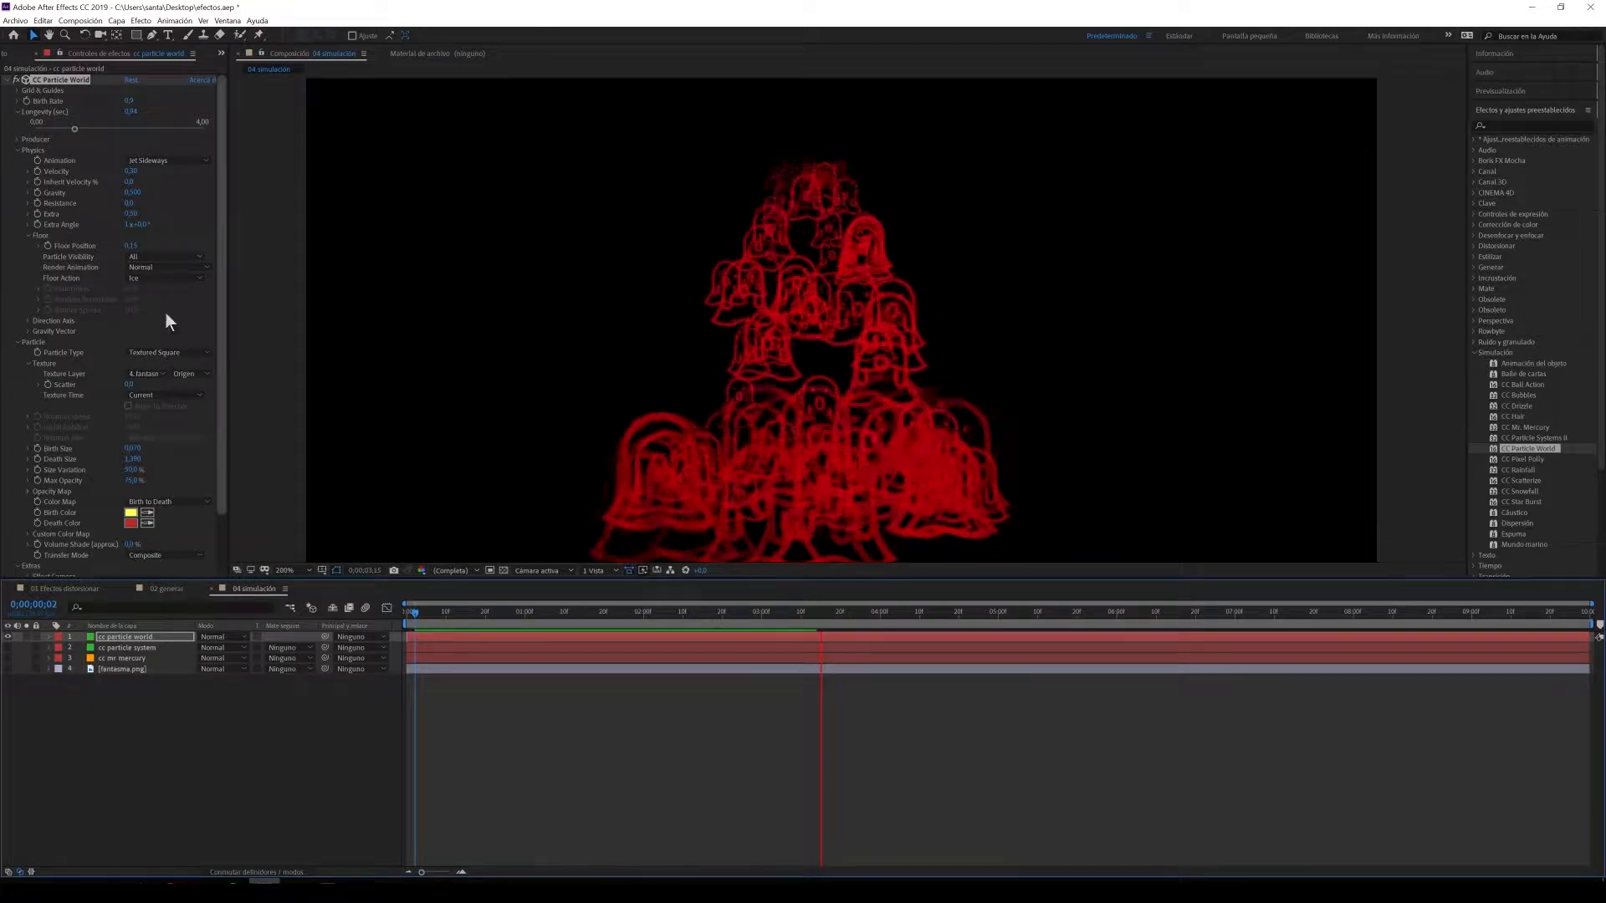
pyautogui.click(172, 279)
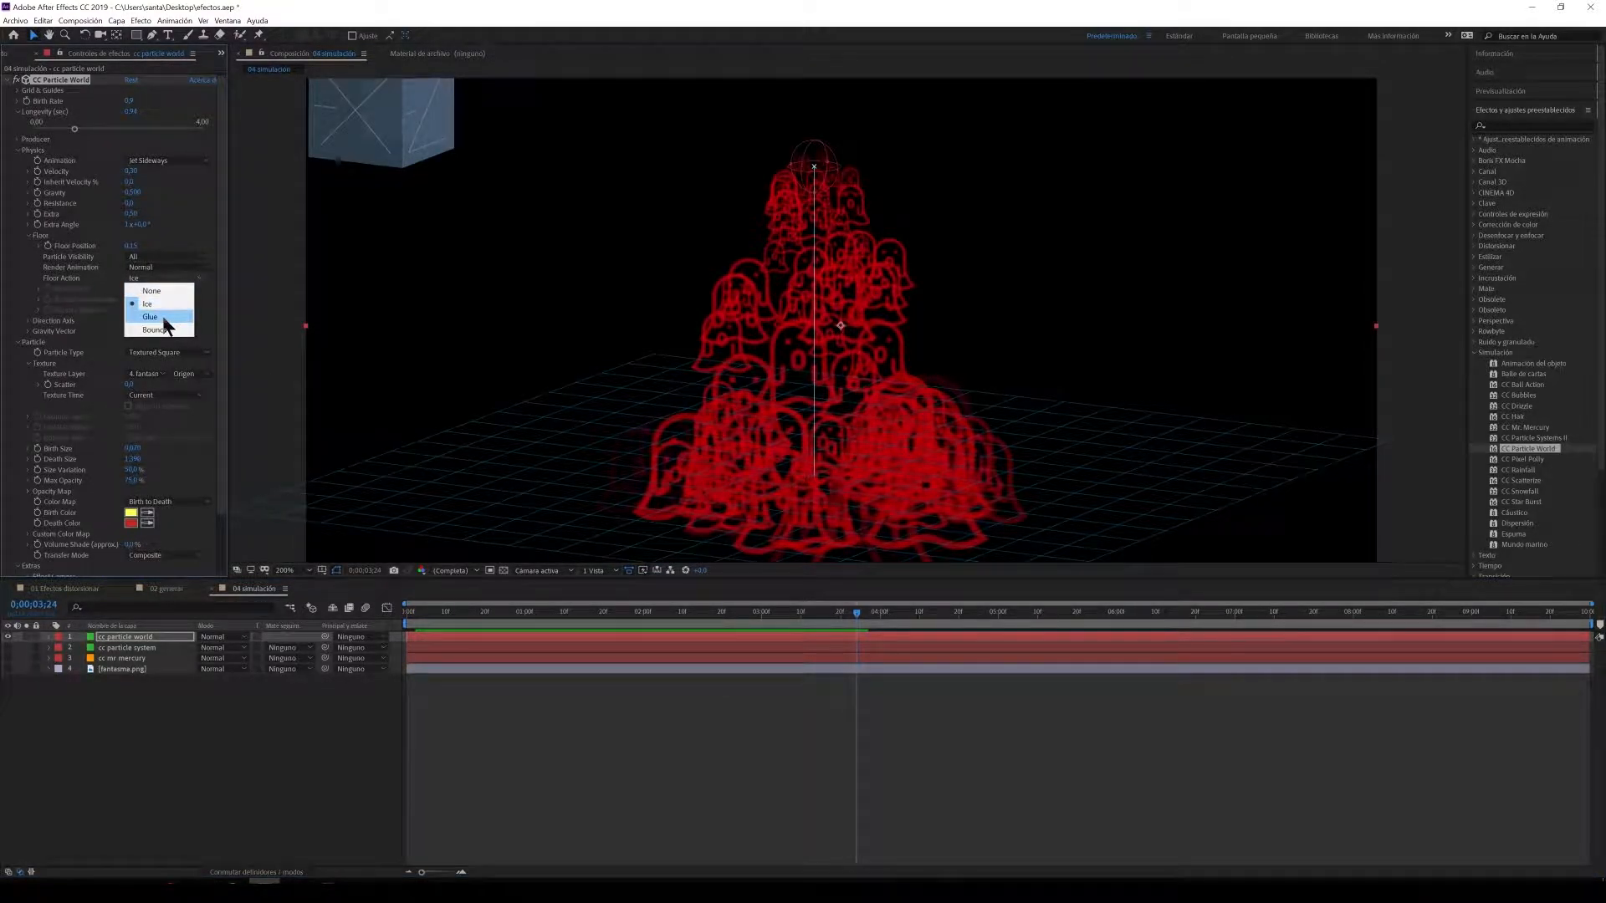
pyautogui.click(152, 317)
pyautogui.click(562, 614)
pyautogui.press('space')
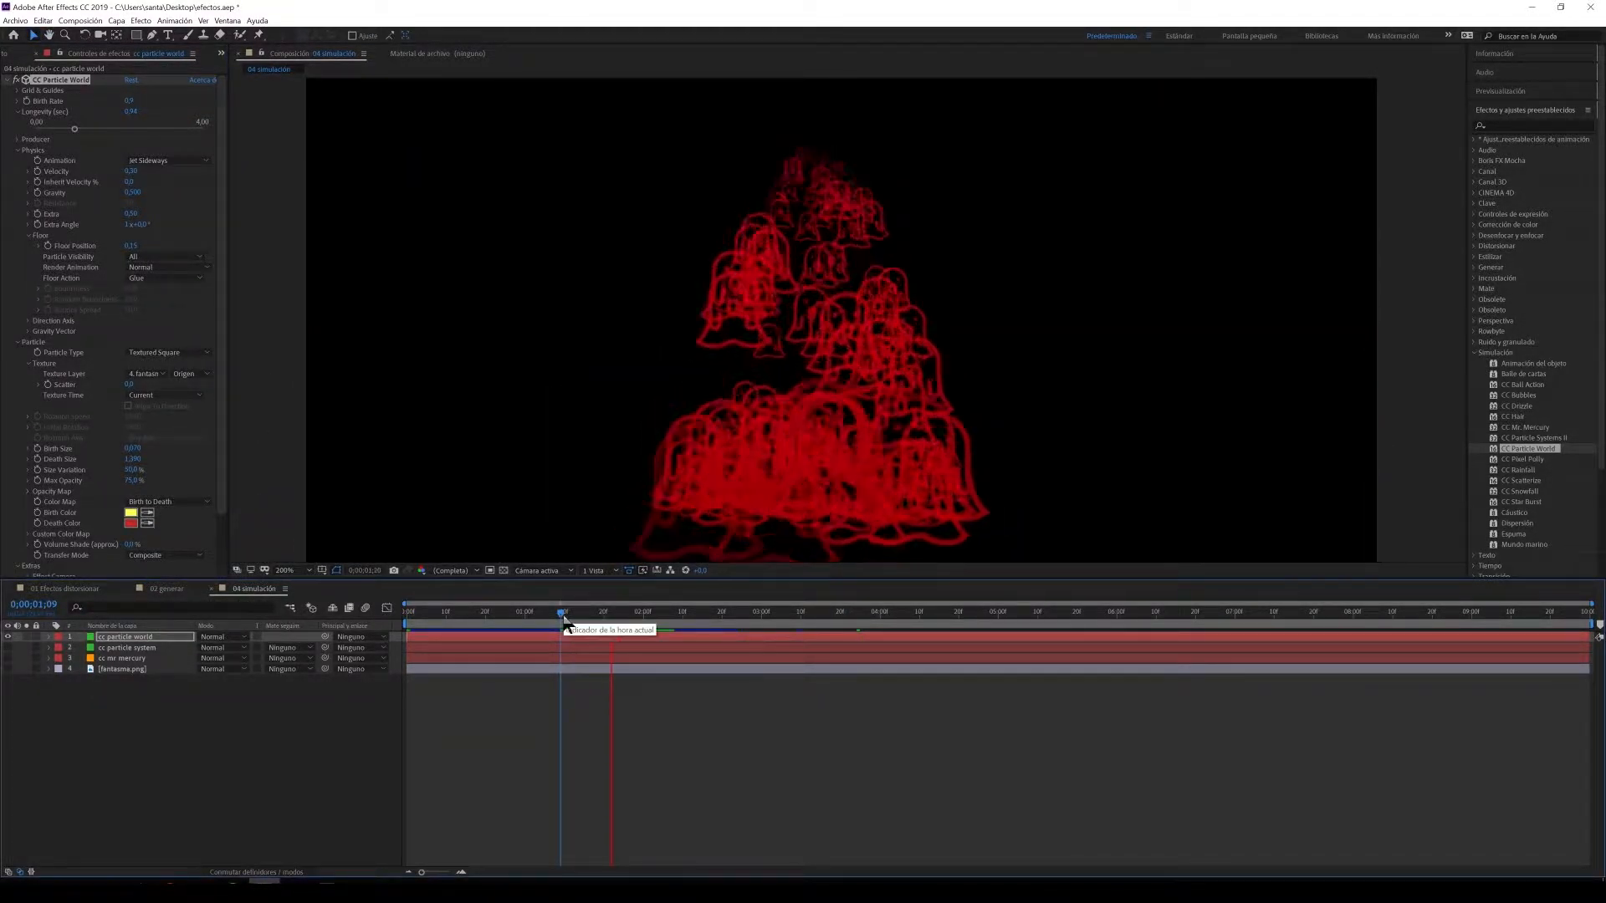
# Step: Try Bounce as the Floor Action with Bounciness at 100 and preview the bouncing ghosts
pyautogui.click(175, 279)
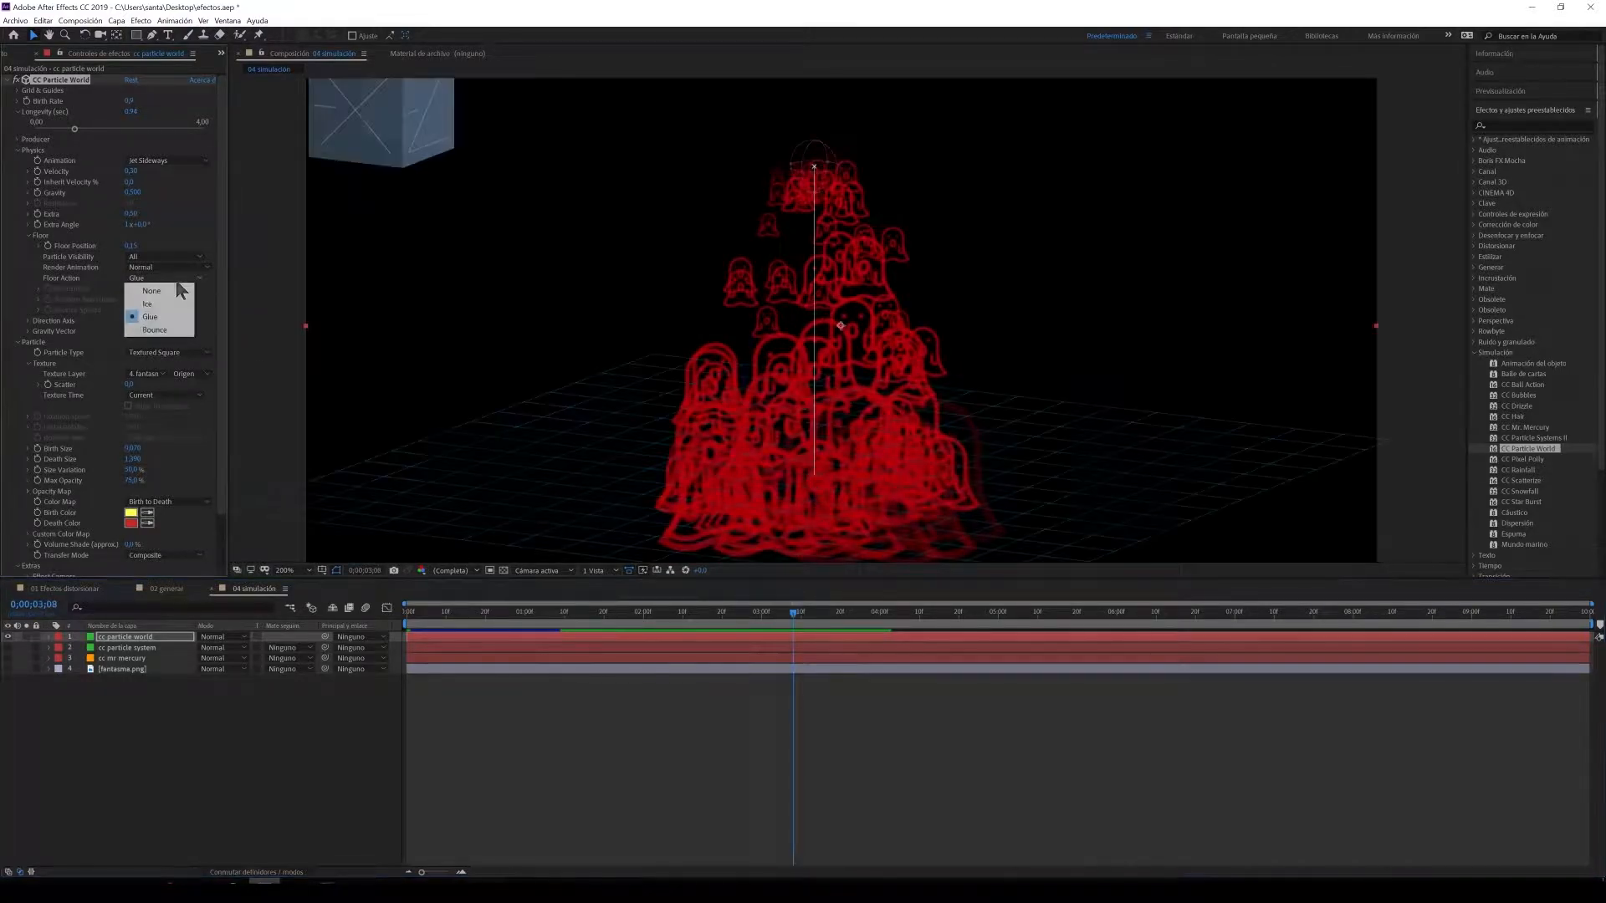
pyautogui.click(155, 331)
pyautogui.press('space')
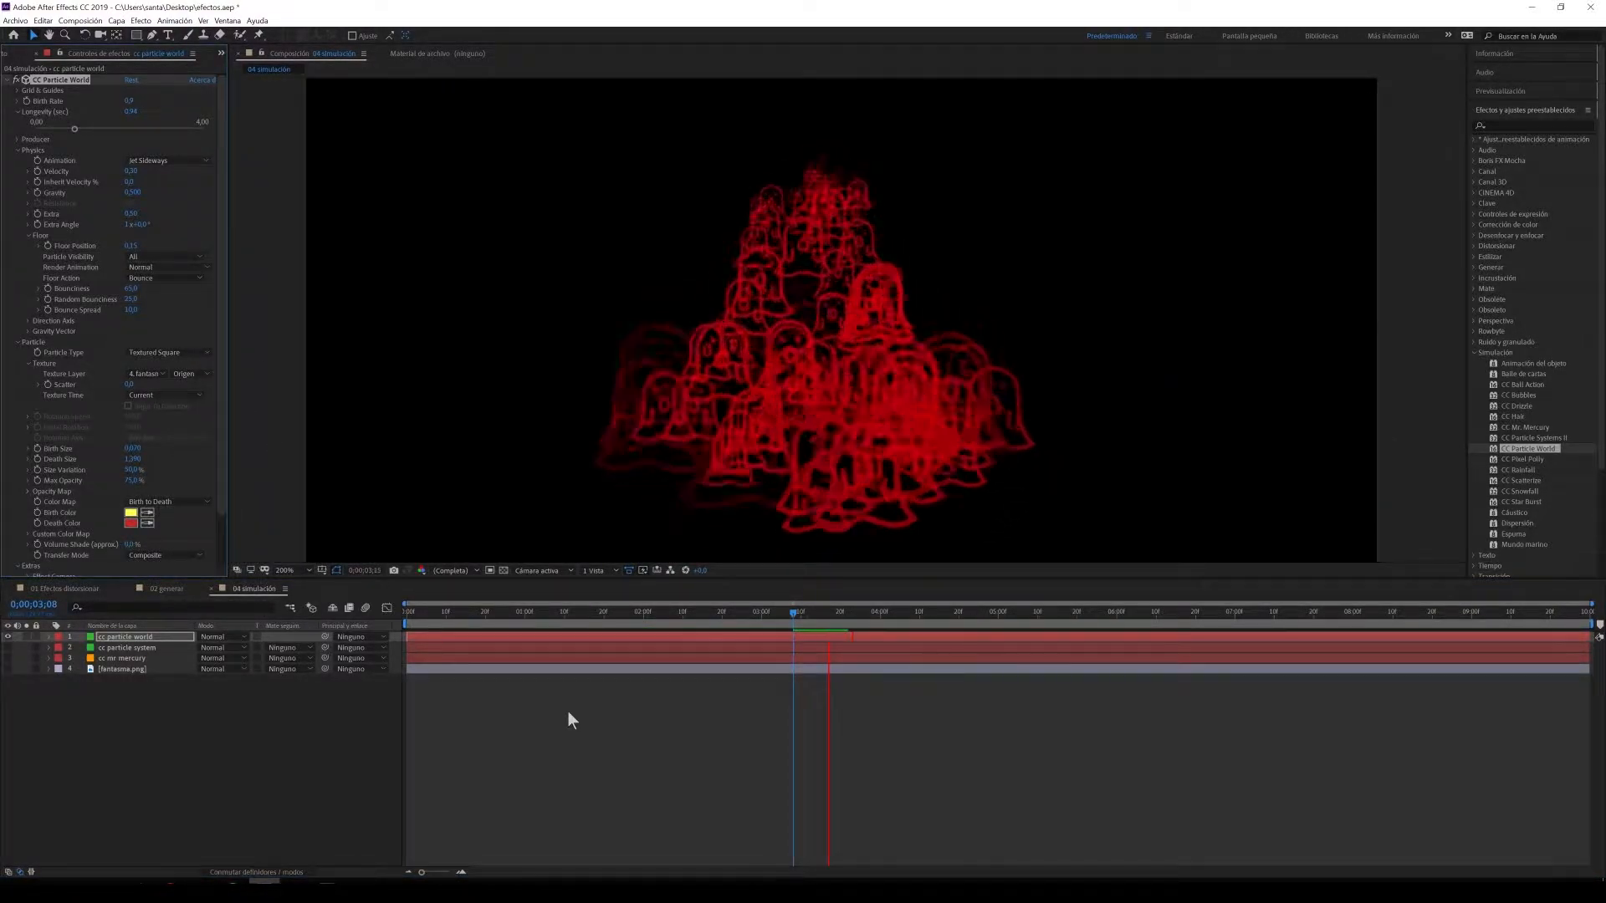
pyautogui.click(136, 291)
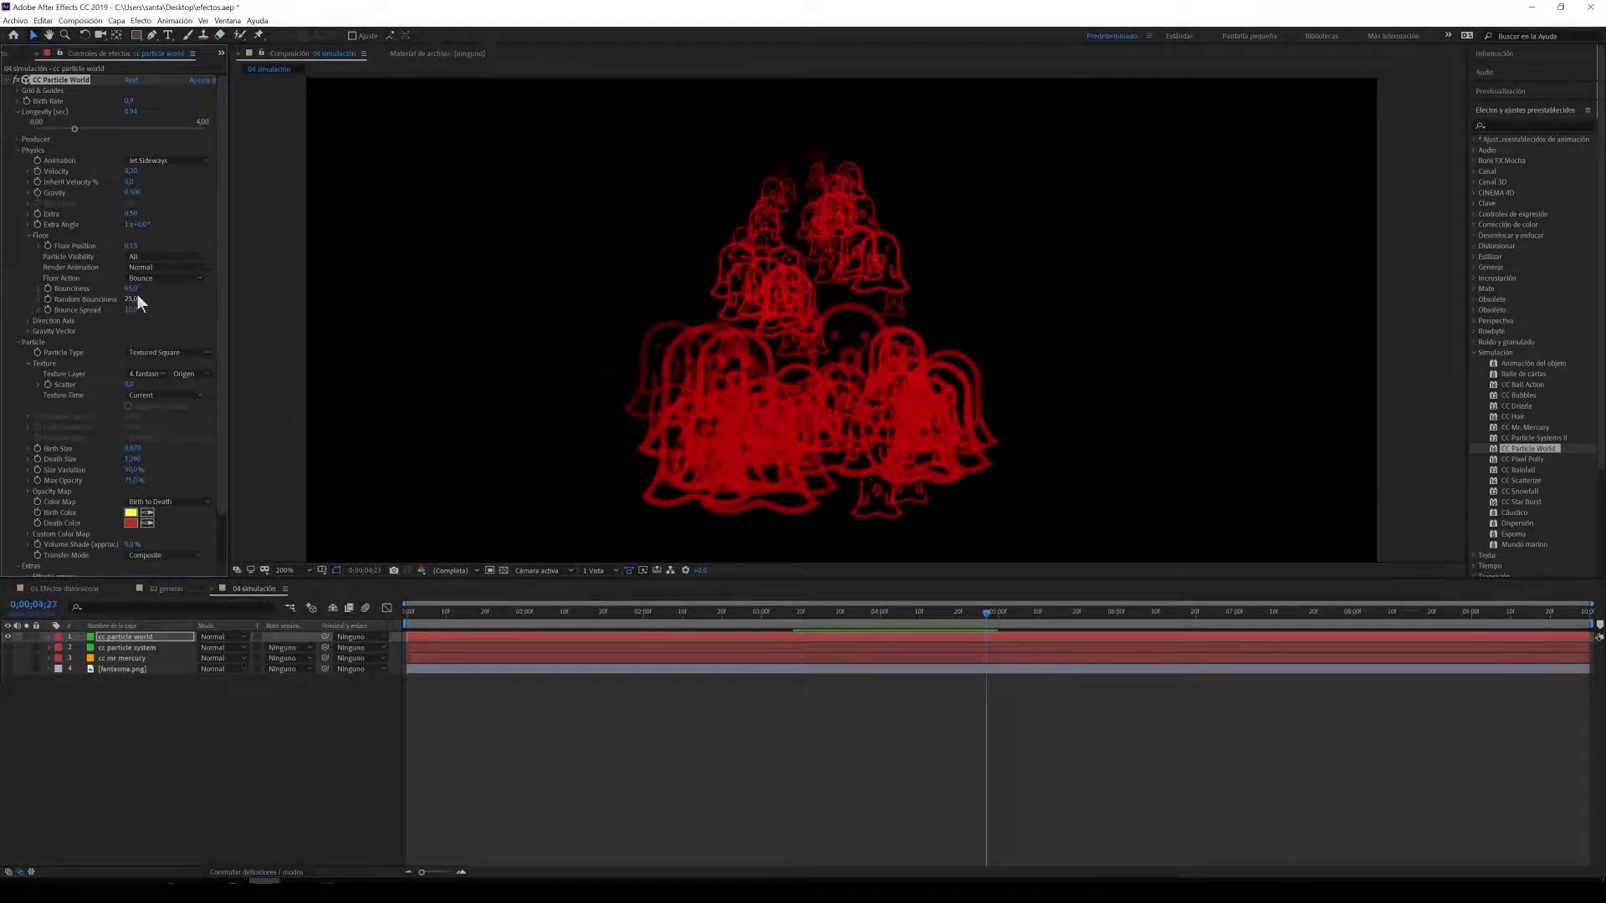
pyautogui.moveTo(135, 289); pyautogui.dragTo(180, 290)
pyautogui.press('space')
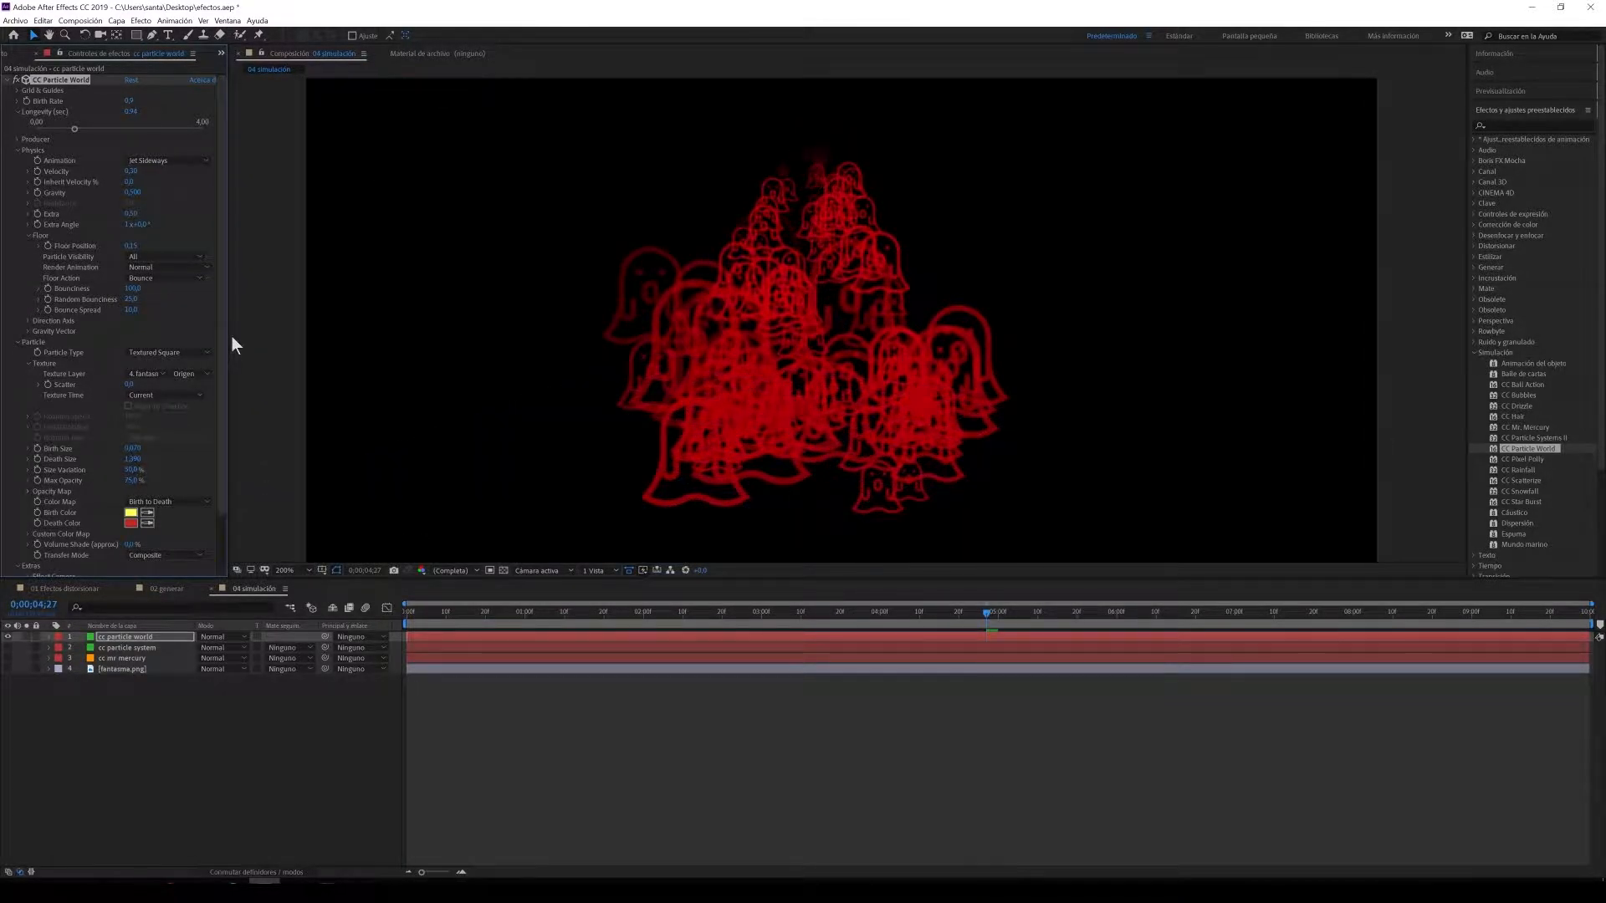
pyautogui.press('space')
# Step: Lower the Death Size of the cc particle world particles
pyautogui.moveTo(131, 459); pyautogui.dragTo(82, 459)
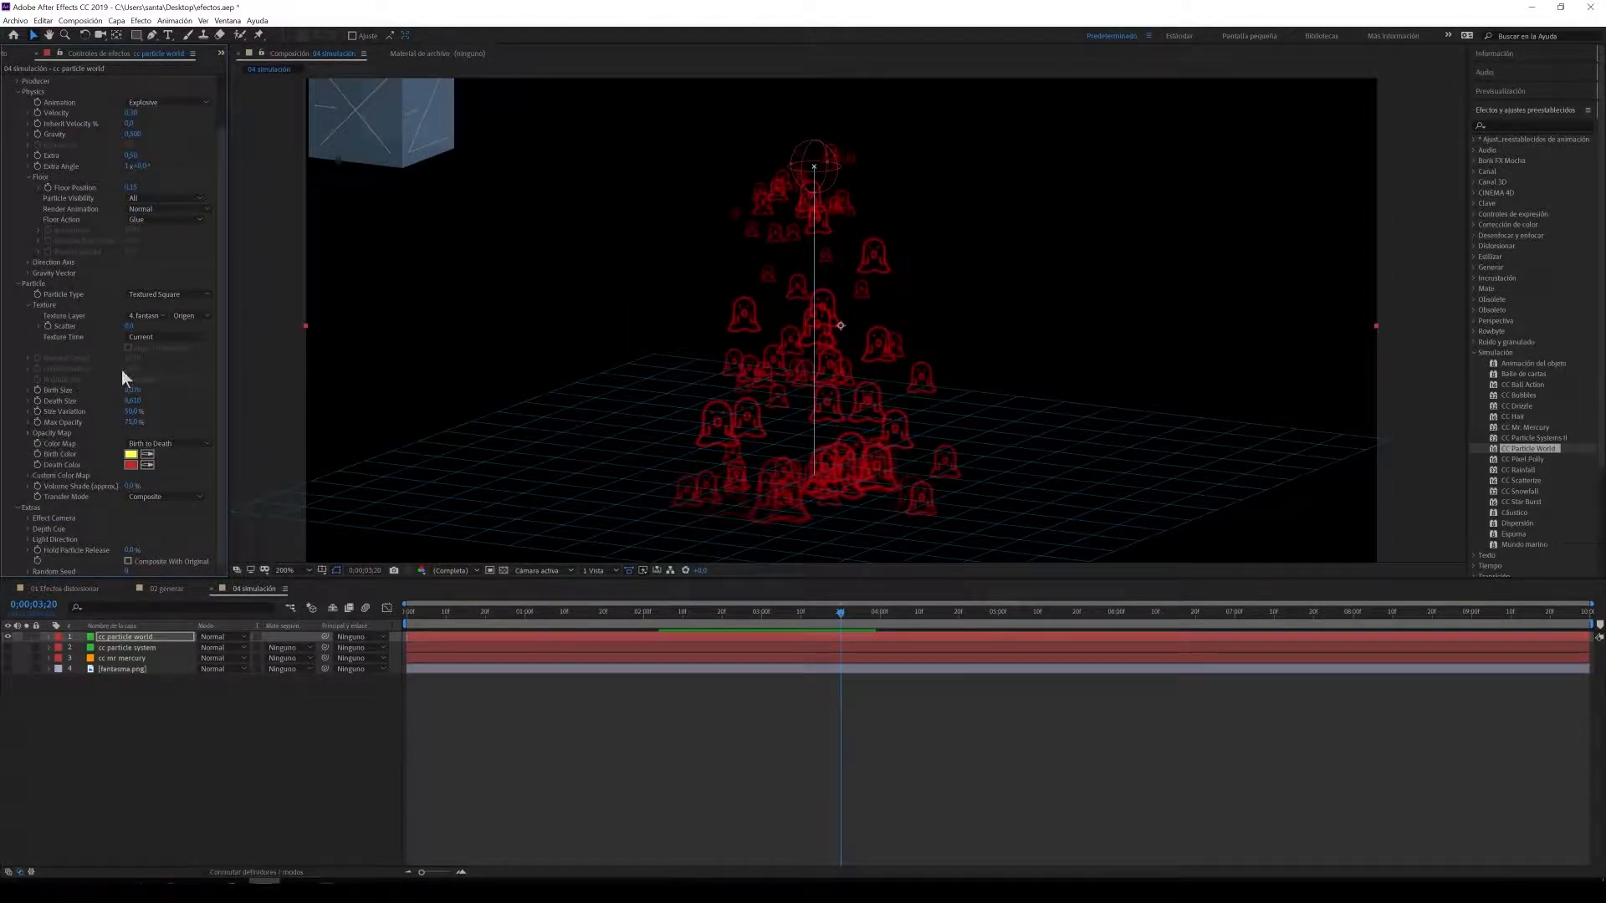
pyautogui.scroll(2, 72, 309)
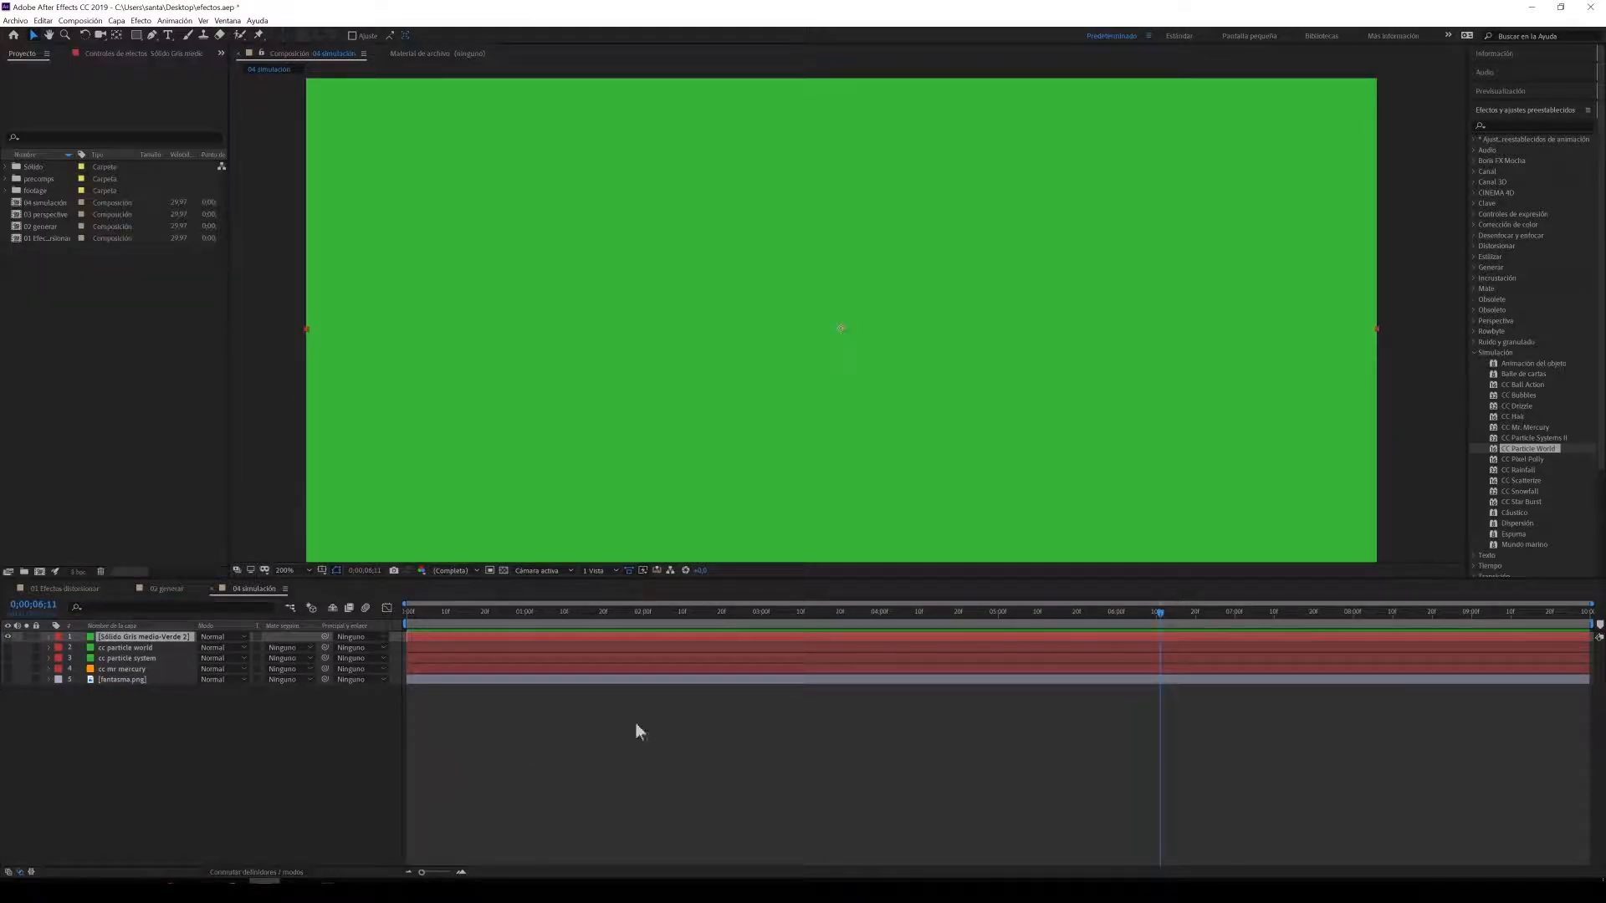
# Step: Apply CC Pixel Polly to the new green solid and view it from the first frames with the whole composition in view
pyautogui.moveTo(1529, 460); pyautogui.dragTo(816, 316)
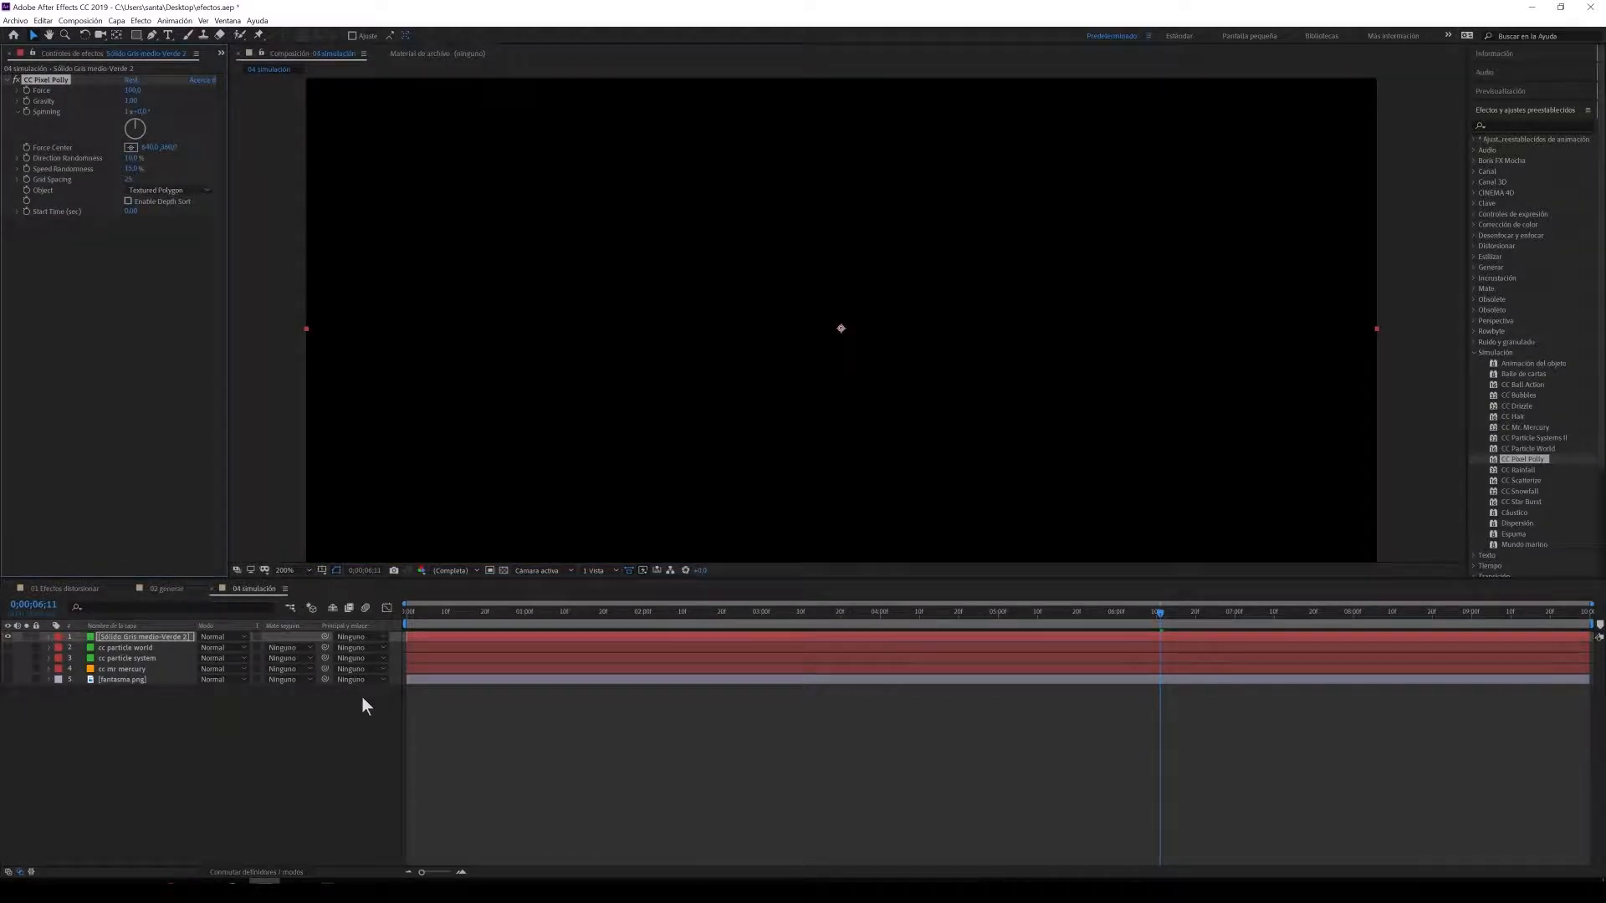
pyautogui.moveTo(479, 614); pyautogui.dragTo(396, 640)
pyautogui.scroll(-1, 529, 475)
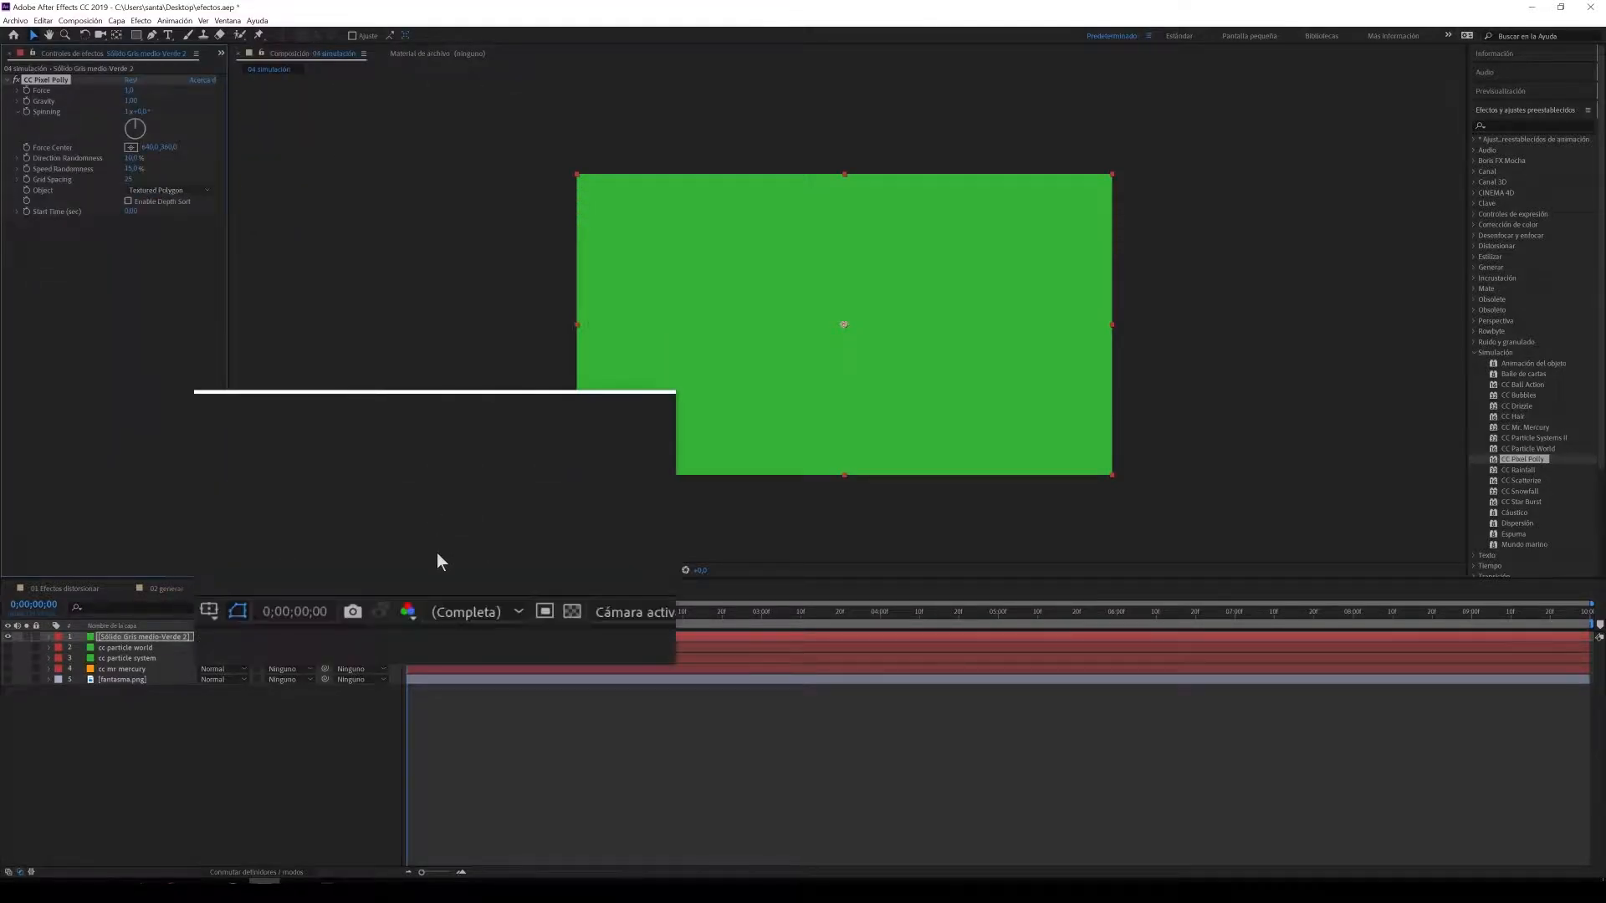
# Step: Set the CC Pixel Polly Force to 500 and scrub through the first frames
pyautogui.moveTo(407, 612)
pyautogui.mouseDown()
pyautogui.moveTo(514, 607)
pyautogui.moveTo(386, 603)
pyautogui.mouseUp()
pyautogui.click(129, 89)
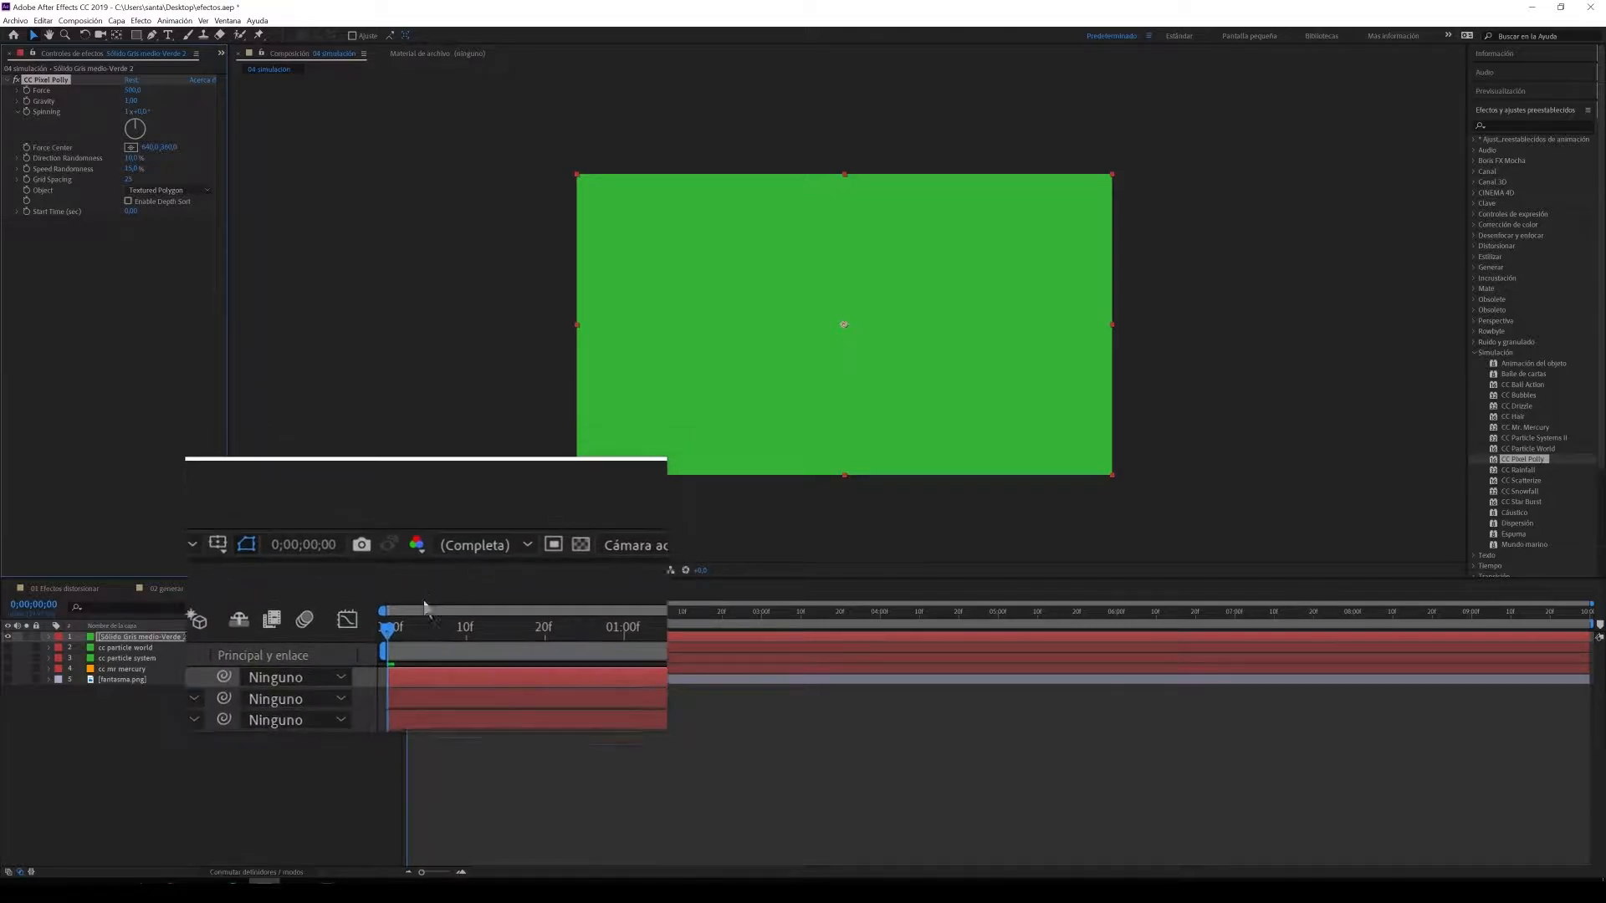
pyautogui.click(419, 611)
pyautogui.moveTo(419, 620)
pyautogui.mouseDown()
pyautogui.moveTo(407, 615)
pyautogui.moveTo(435, 619)
pyautogui.moveTo(407, 617)
pyautogui.mouseUp()
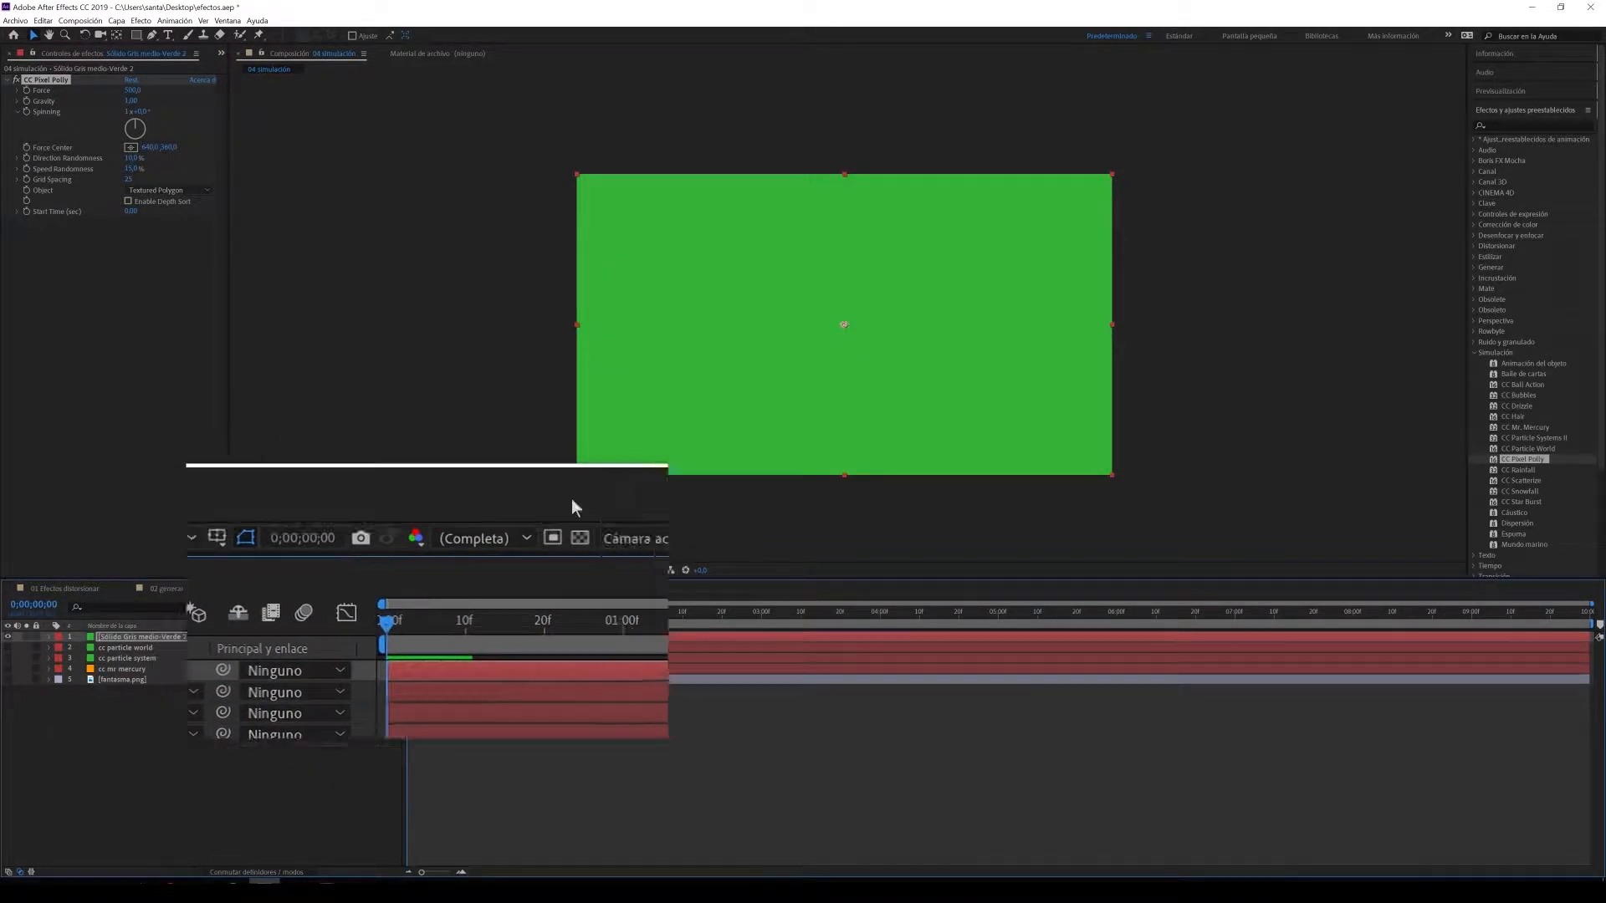
# Step: Move the Force Center to 933, 264 in the solid's upper right area and scrub through the first frames
pyautogui.moveTo(831, 327); pyautogui.dragTo(970, 286)
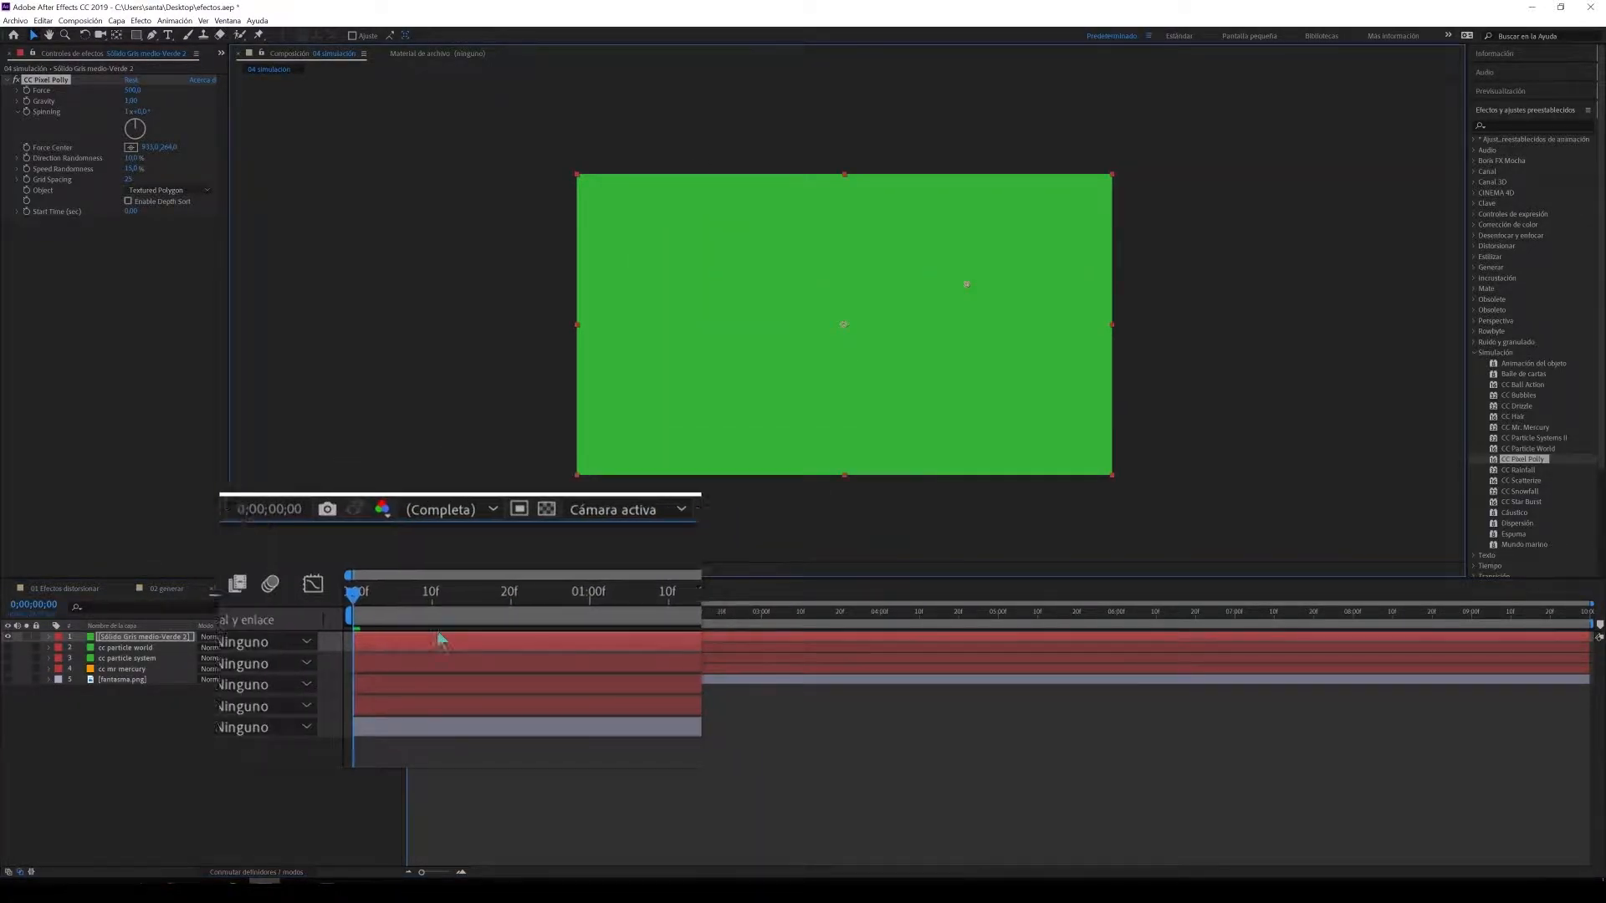
pyautogui.click(416, 615)
pyautogui.moveTo(416, 612); pyautogui.dragTo(374, 622)
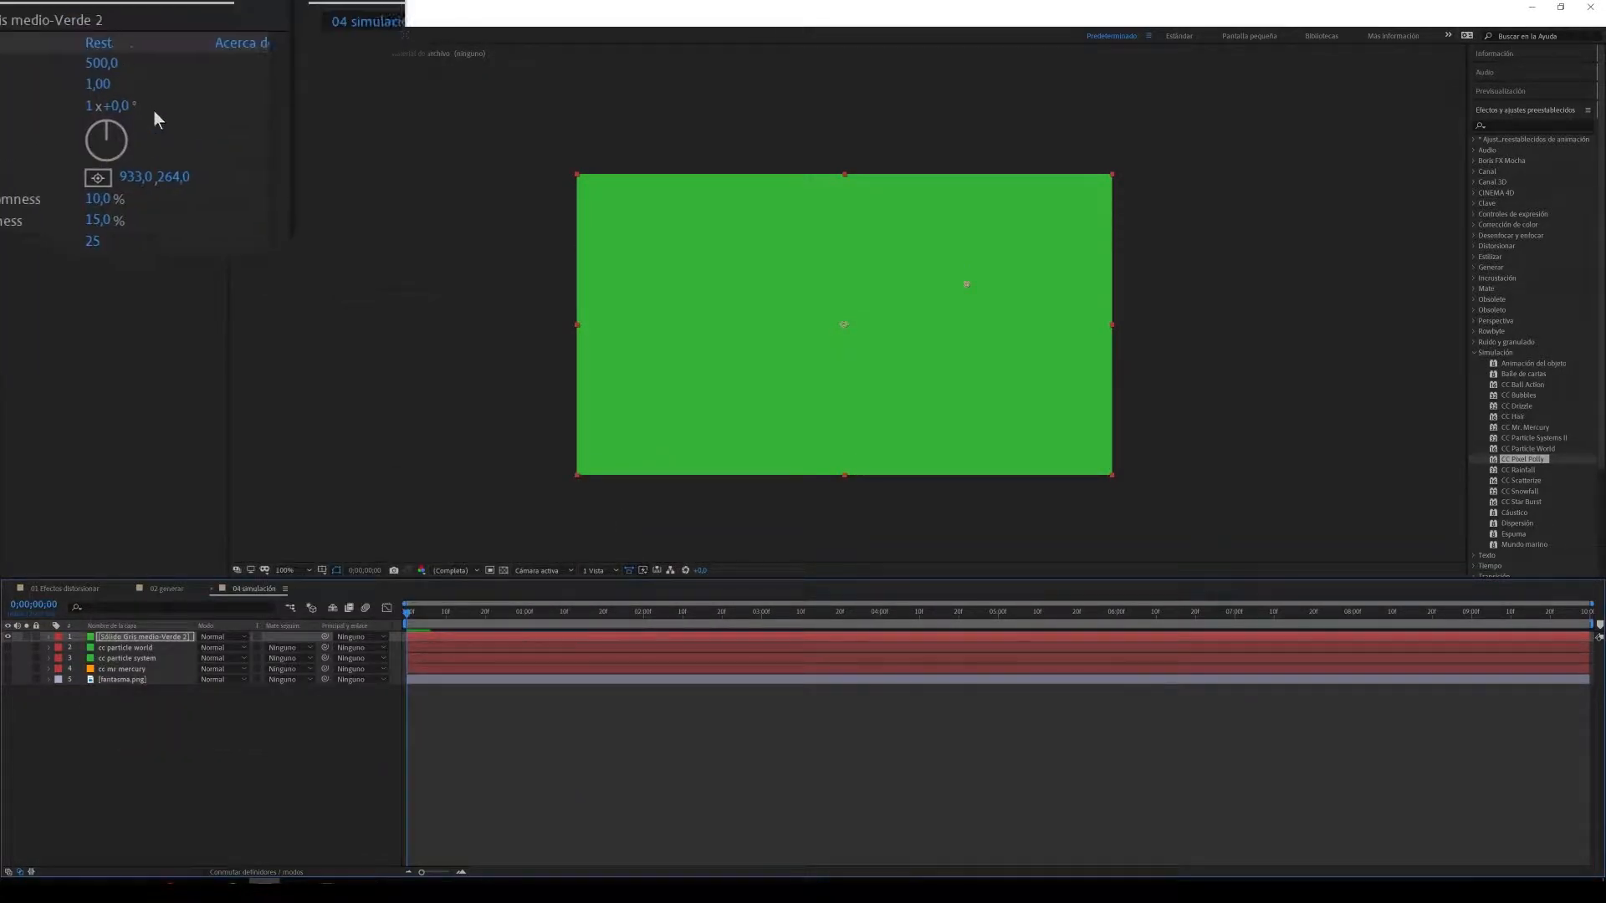
# Step: Set the CC Pixel Polly Force to 100 and scrub back to the first frame
pyautogui.write('100')
pyautogui.press('Return')
pyautogui.moveTo(412, 612)
pyautogui.mouseDown()
pyautogui.moveTo(434, 617)
pyautogui.moveTo(407, 612)
pyautogui.mouseUp()
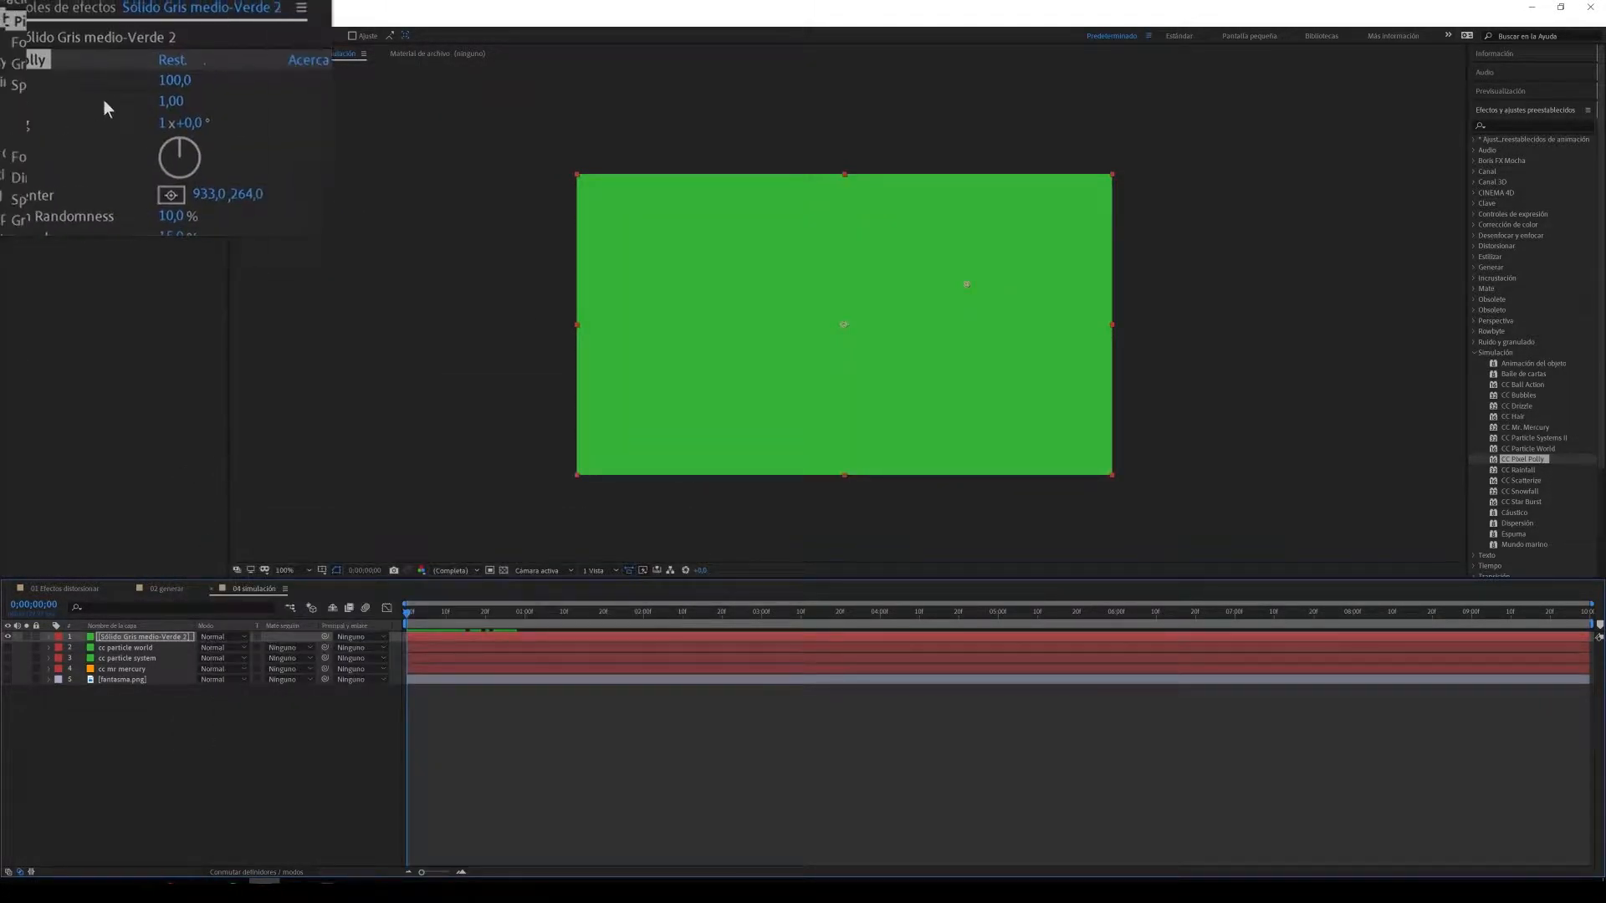
# Step: Try a Gravity of -0,04 for CC Pixel Polly and scrub through the first frames
pyautogui.moveTo(132, 102); pyautogui.dragTo(72, 109)
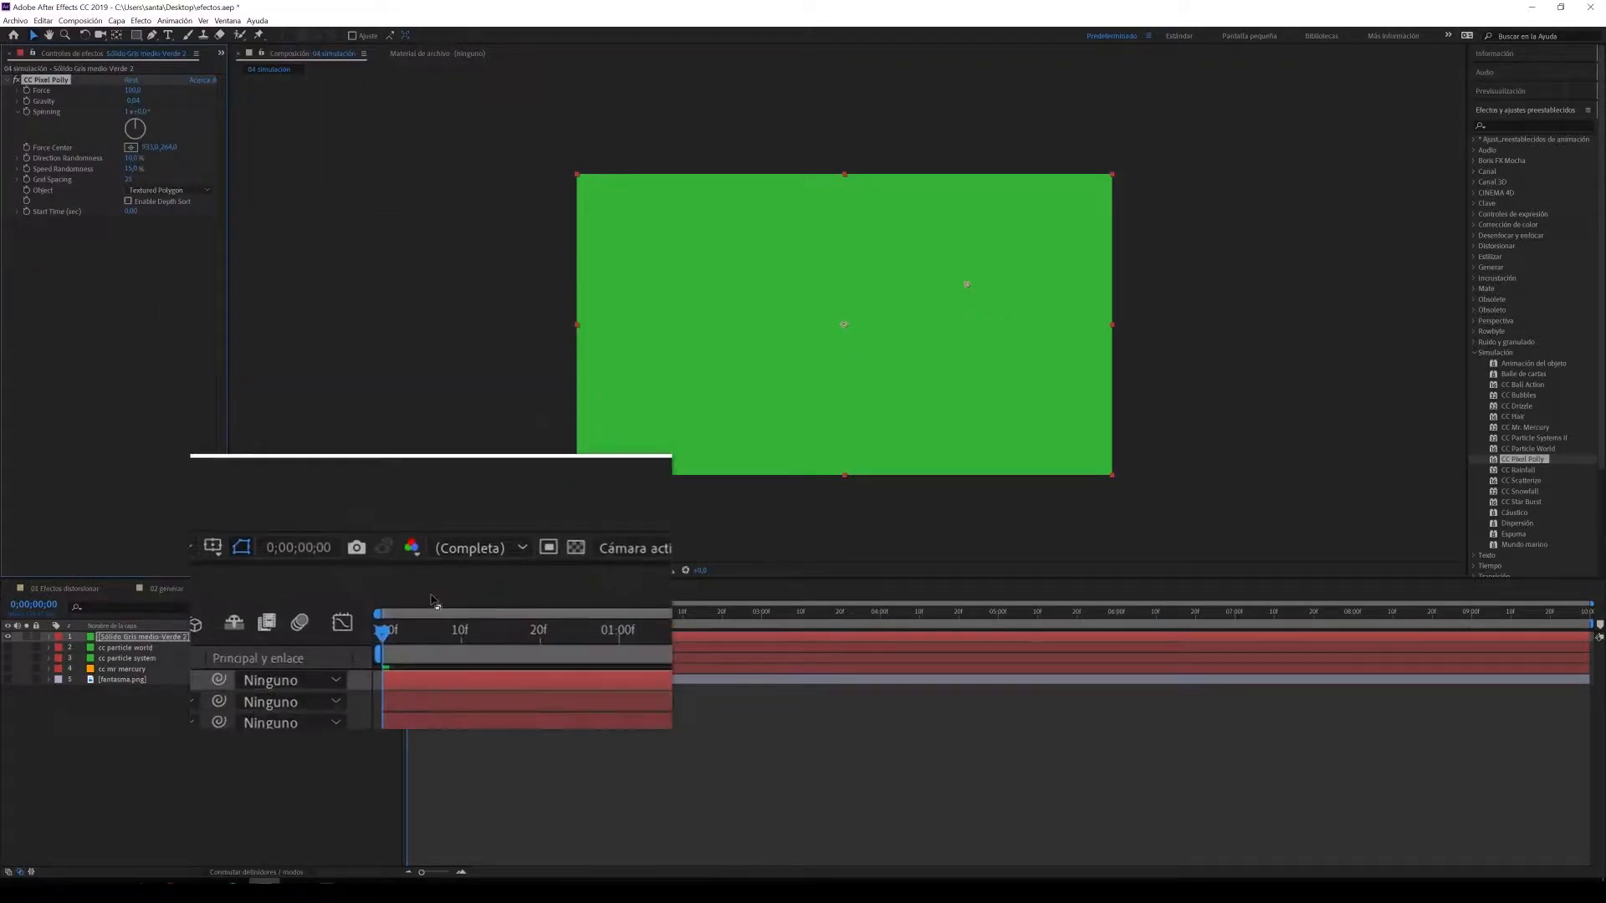
pyautogui.moveTo(407, 621)
pyautogui.mouseDown()
pyautogui.moveTo(535, 590)
pyautogui.moveTo(723, 595)
pyautogui.moveTo(403, 615)
pyautogui.moveTo(423, 617)
pyautogui.mouseUp()
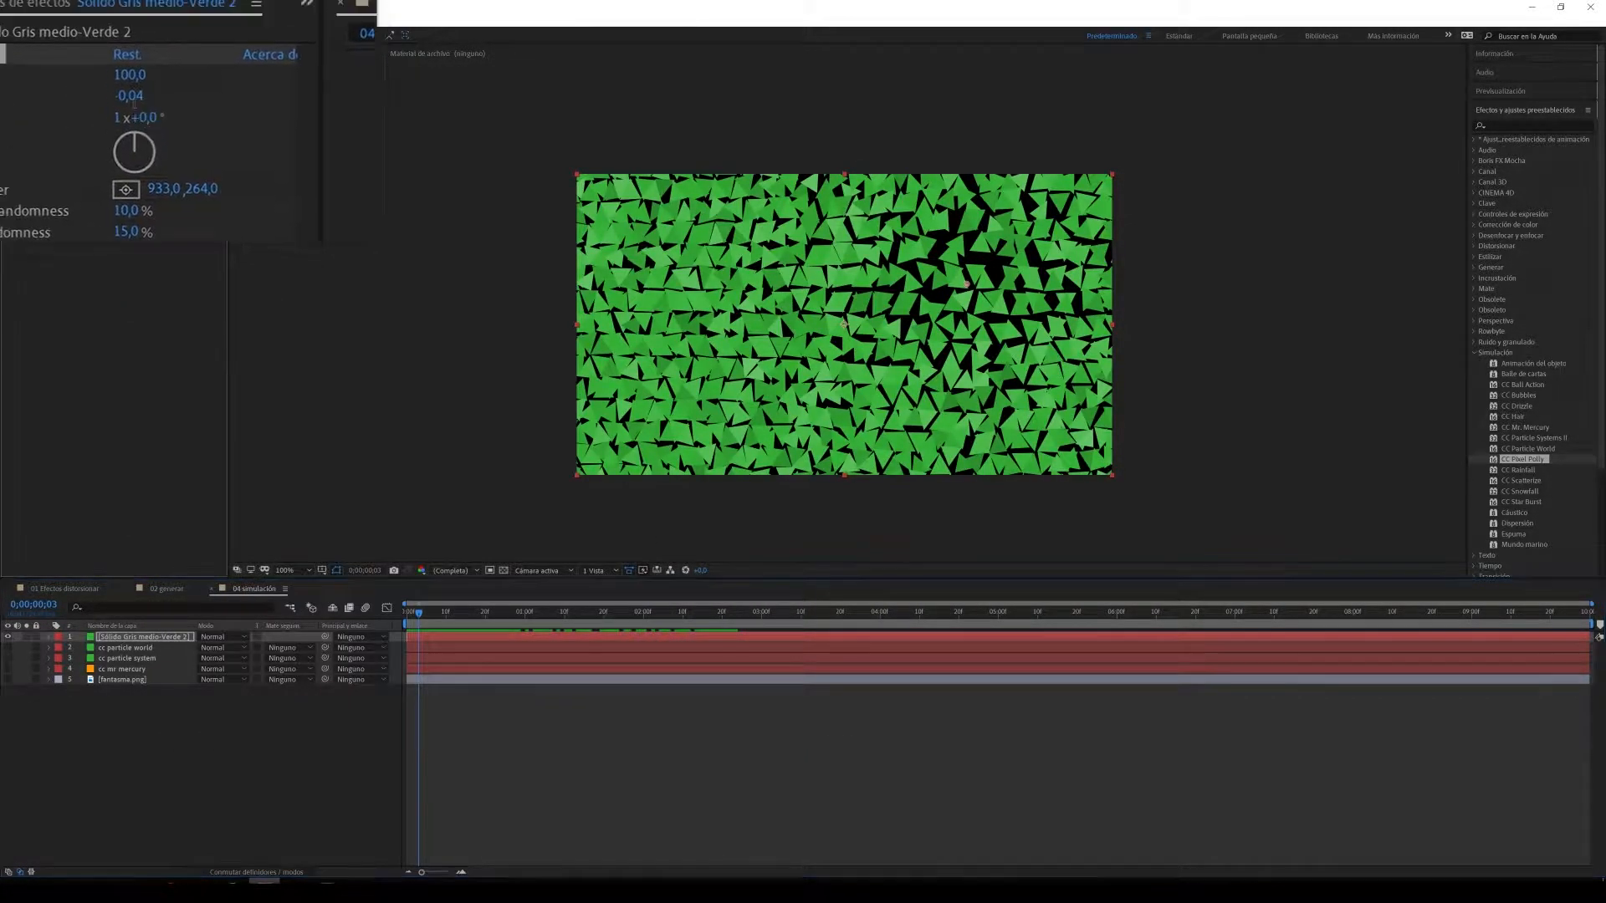
# Step: Adjust the CC Pixel Polly Gravity, settle on 0,25 and preview the shattering from the start
pyautogui.write('0,89')
pyautogui.press('Return')
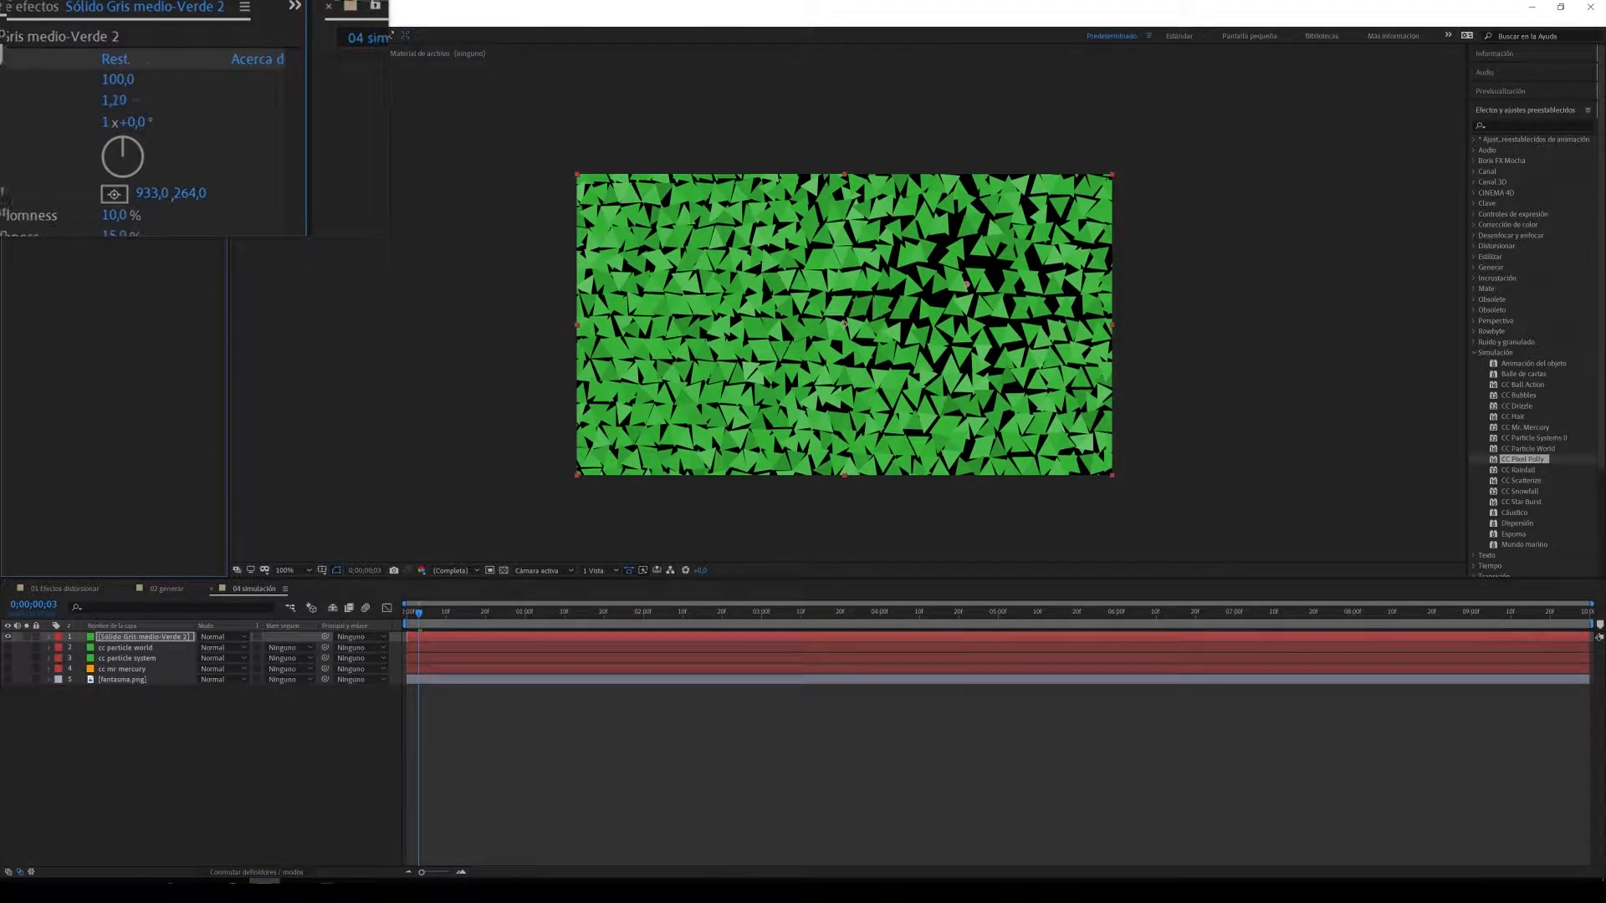
pyautogui.moveTo(134, 105)
pyautogui.mouseDown()
pyautogui.moveTo(322, 109)
pyautogui.moveTo(117, 121)
pyautogui.mouseUp()
pyautogui.moveTo(412, 613); pyautogui.dragTo(400, 615)
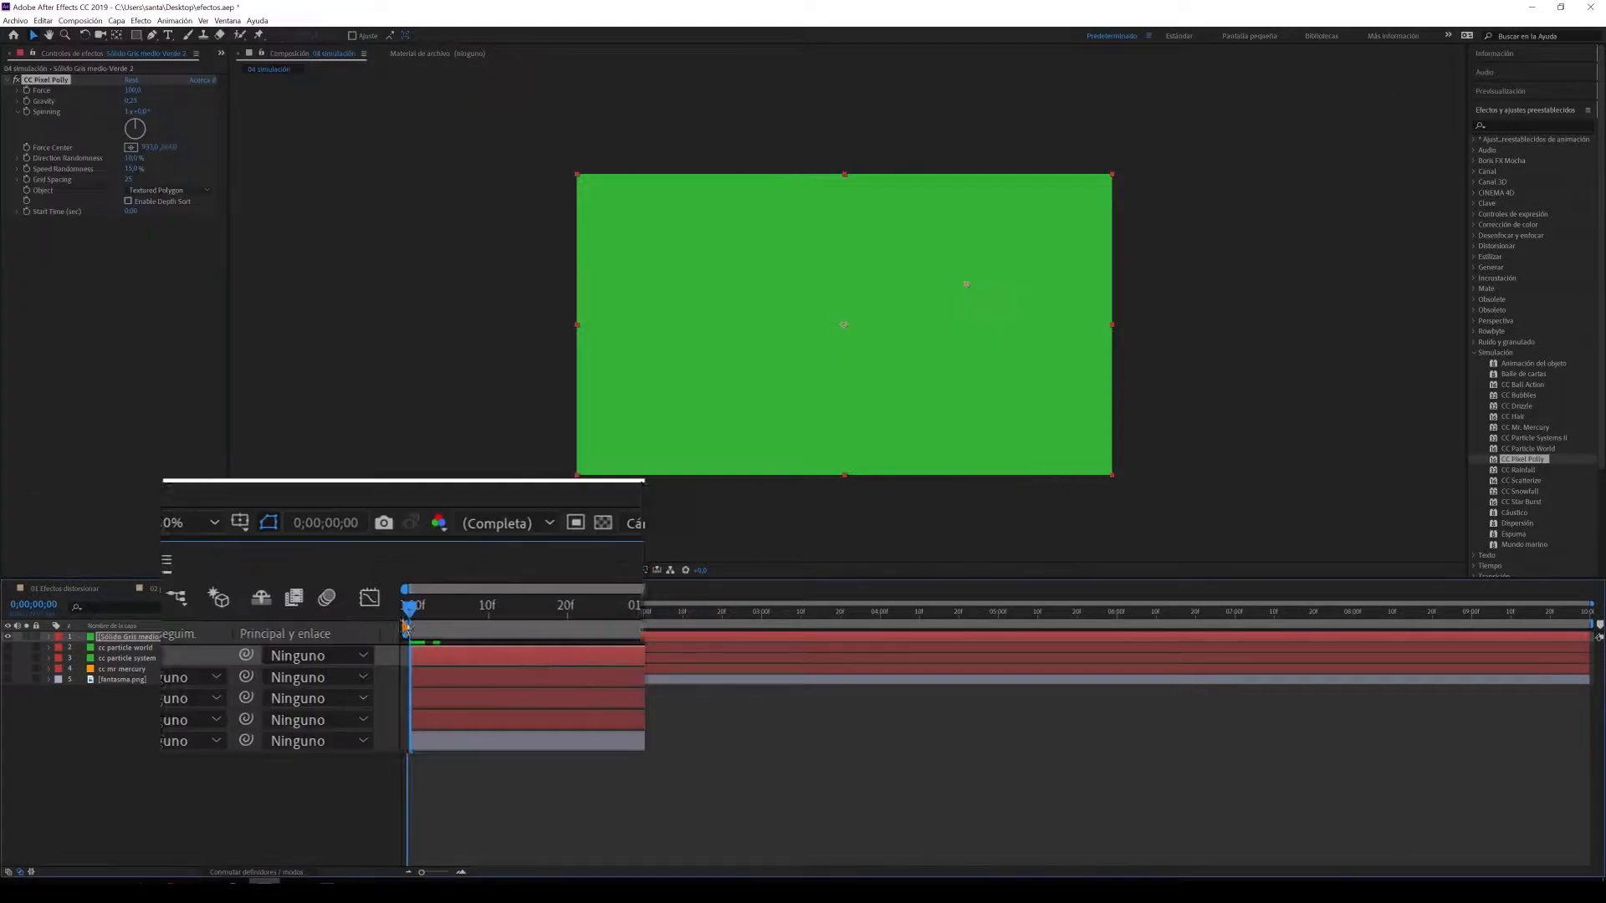
pyautogui.press('space')
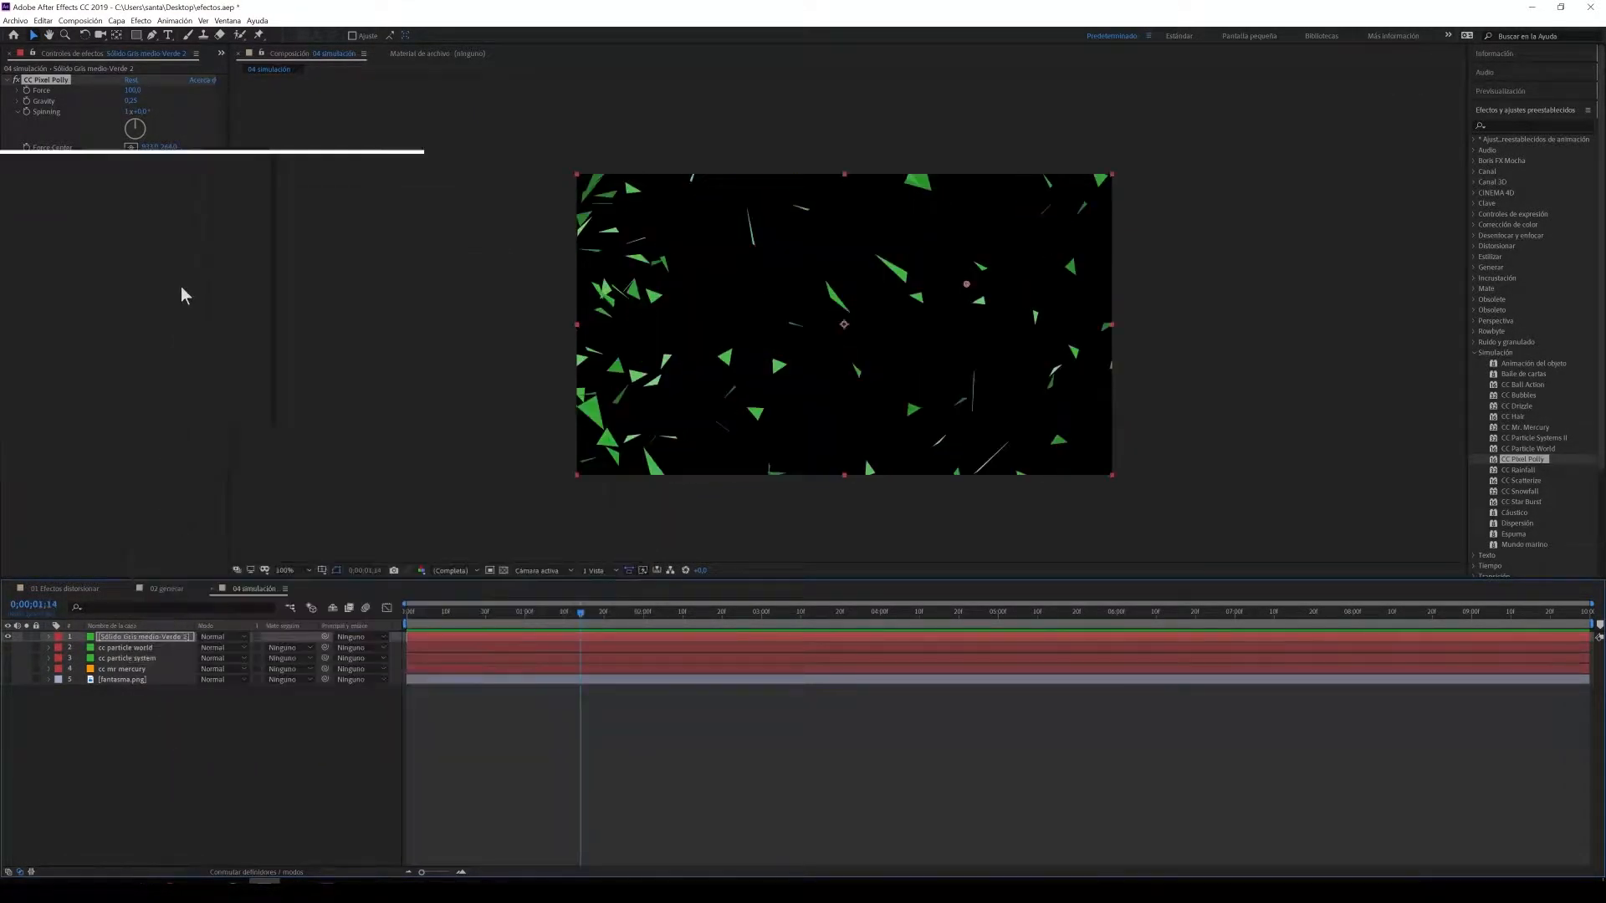
# Step: Set Spinning to 1x+257° and Grid Spacing to 7, and preview the small fragments from the start
pyautogui.moveTo(133, 127); pyautogui.dragTo(64, 144)
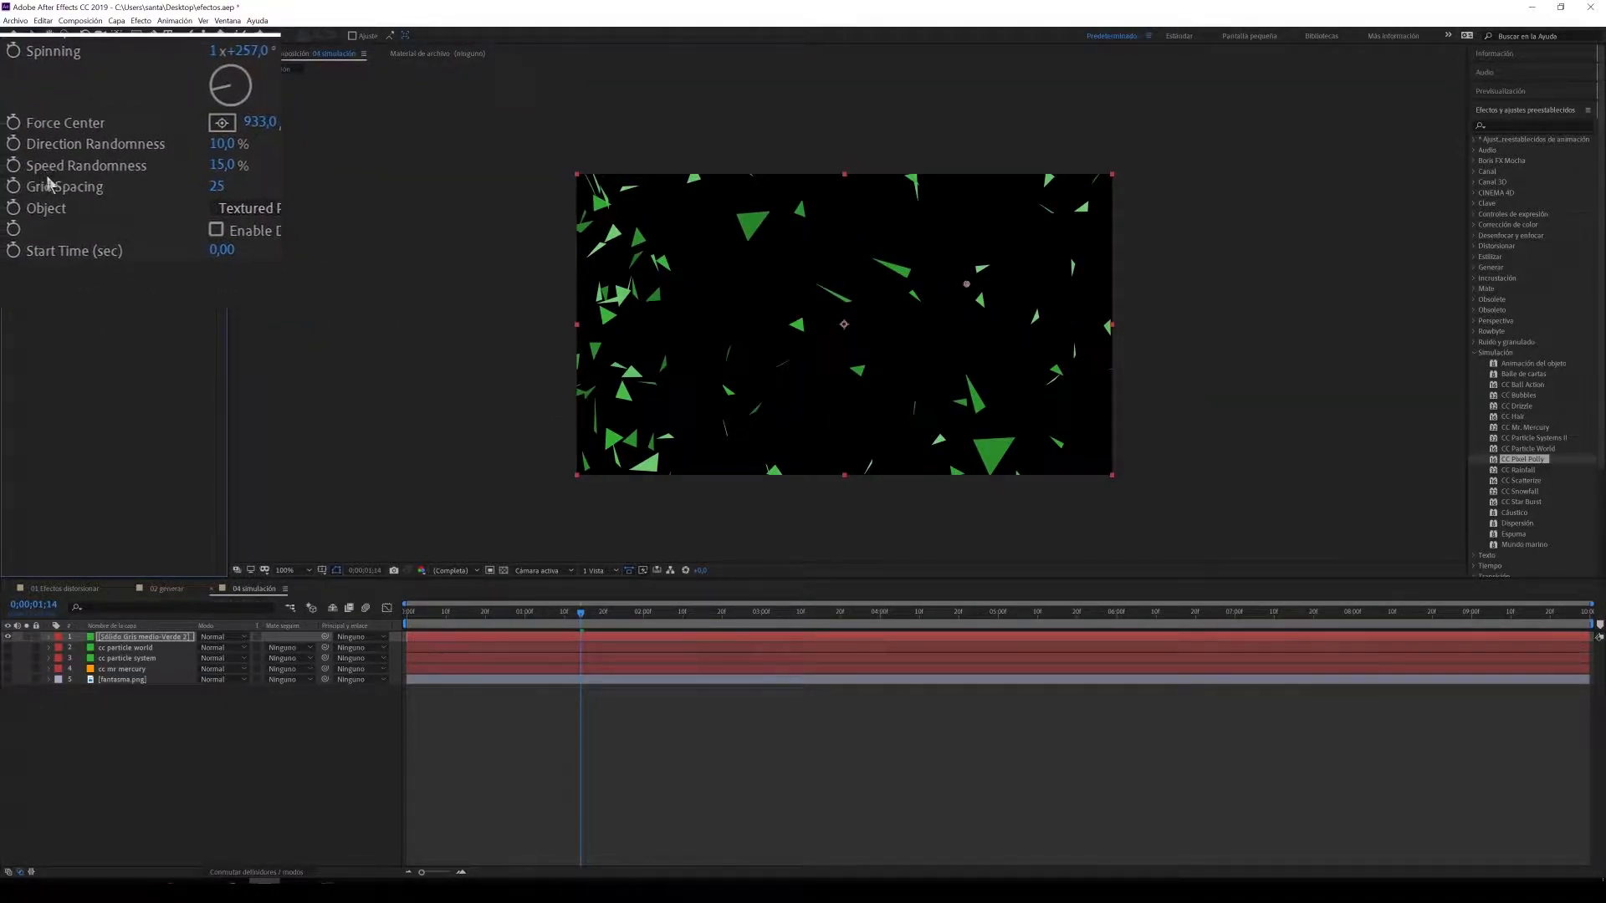
pyautogui.moveTo(127, 178); pyautogui.dragTo(113, 178)
pyautogui.moveTo(433, 613); pyautogui.dragTo(391, 622)
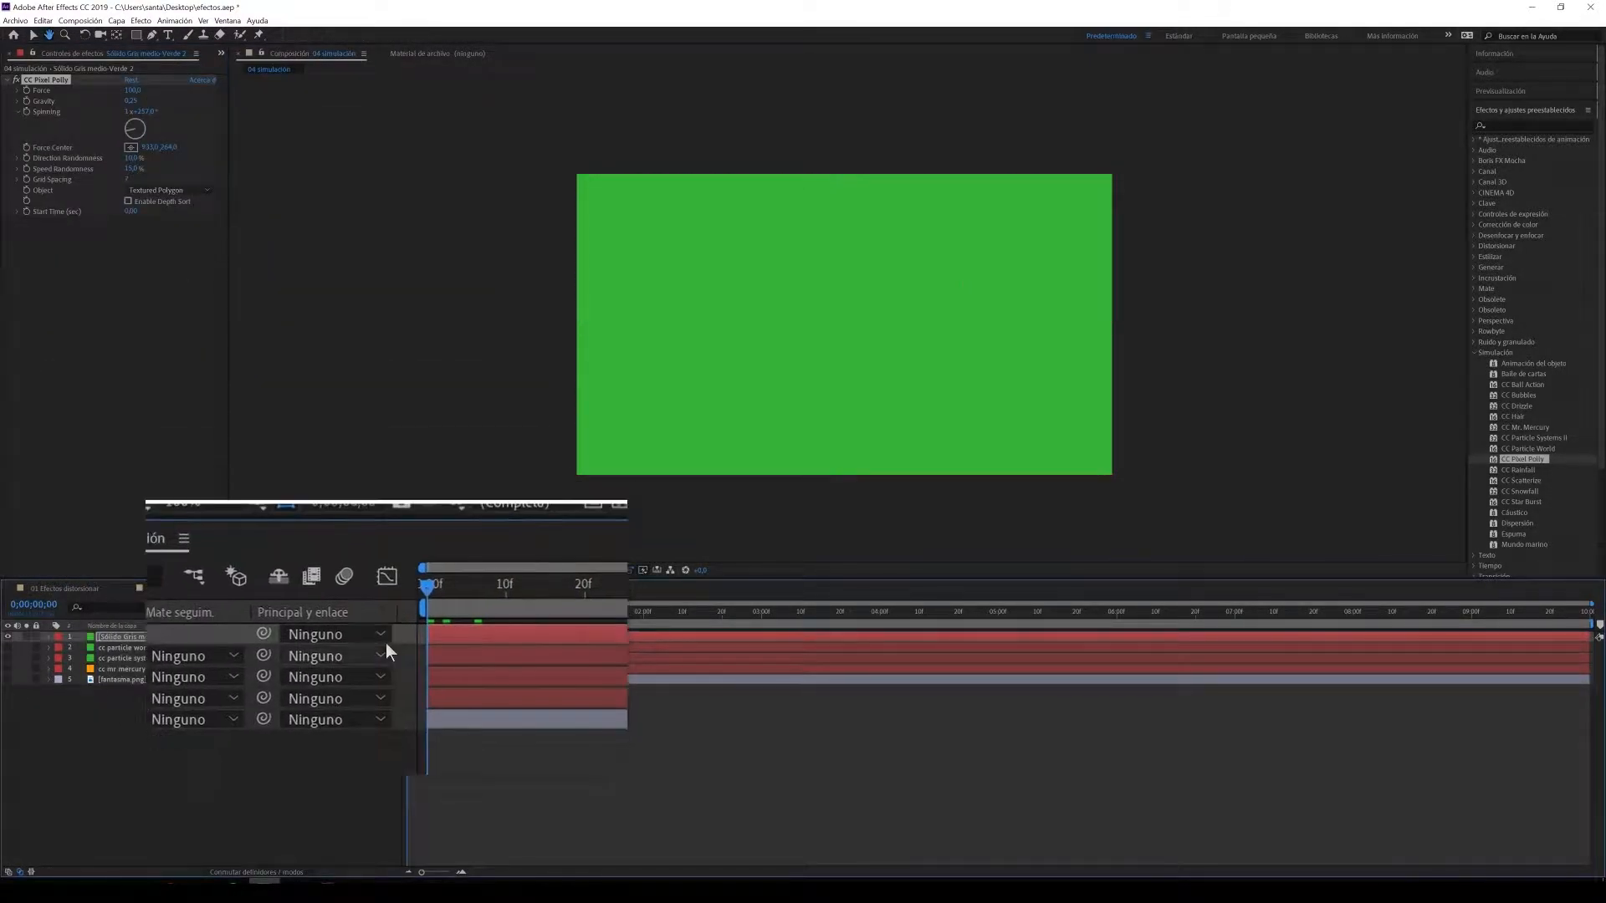
pyautogui.press('space')
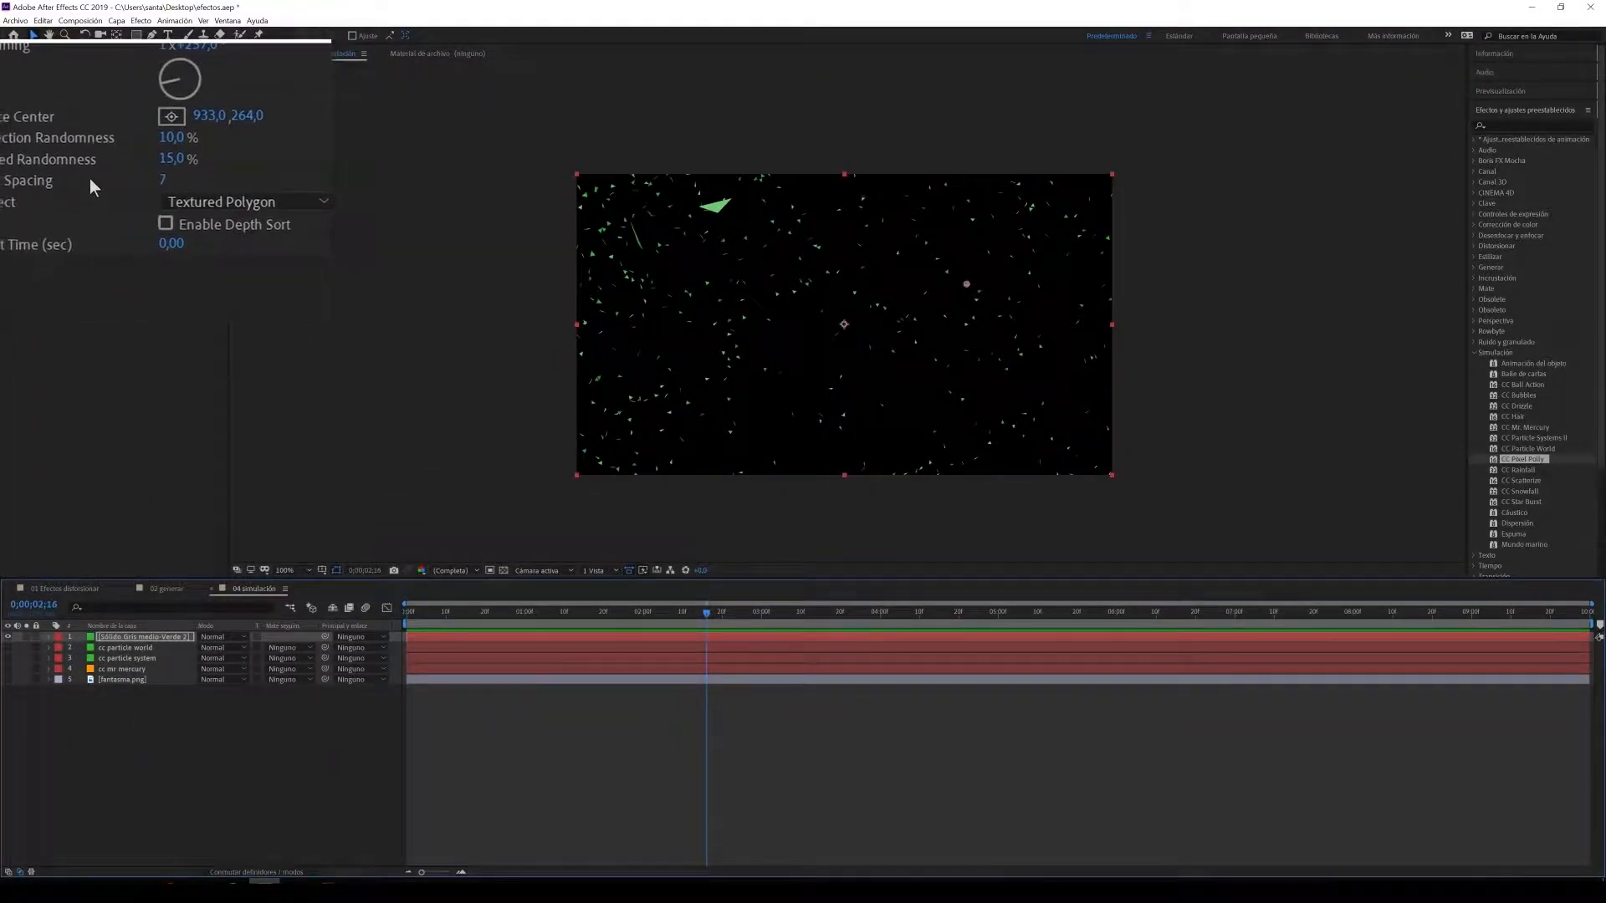
# Step: Set the Grid Spacing to 114 and preview the large fragments from the start
pyautogui.moveTo(121, 179); pyautogui.dragTo(194, 174)
pyautogui.moveTo(436, 612); pyautogui.dragTo(396, 614)
pyautogui.press('space')
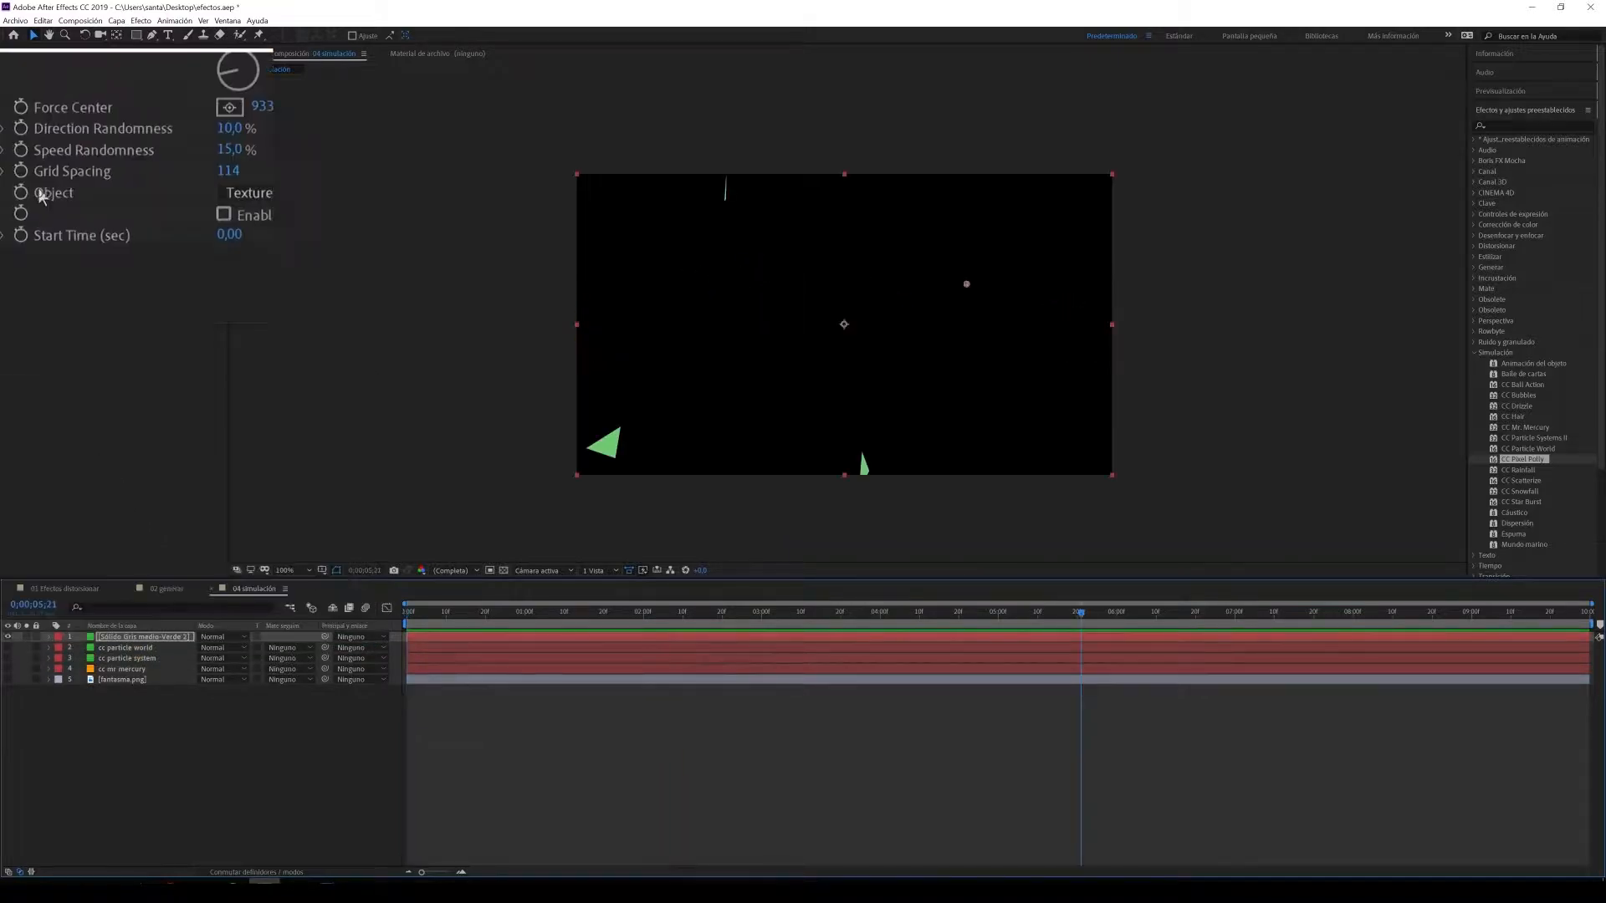
# Step: Try Polygon as the CC Pixel Polly Object, scrub through the early frames, and switch back to Textured Polygon
pyautogui.click(143, 193)
pyautogui.click(147, 205)
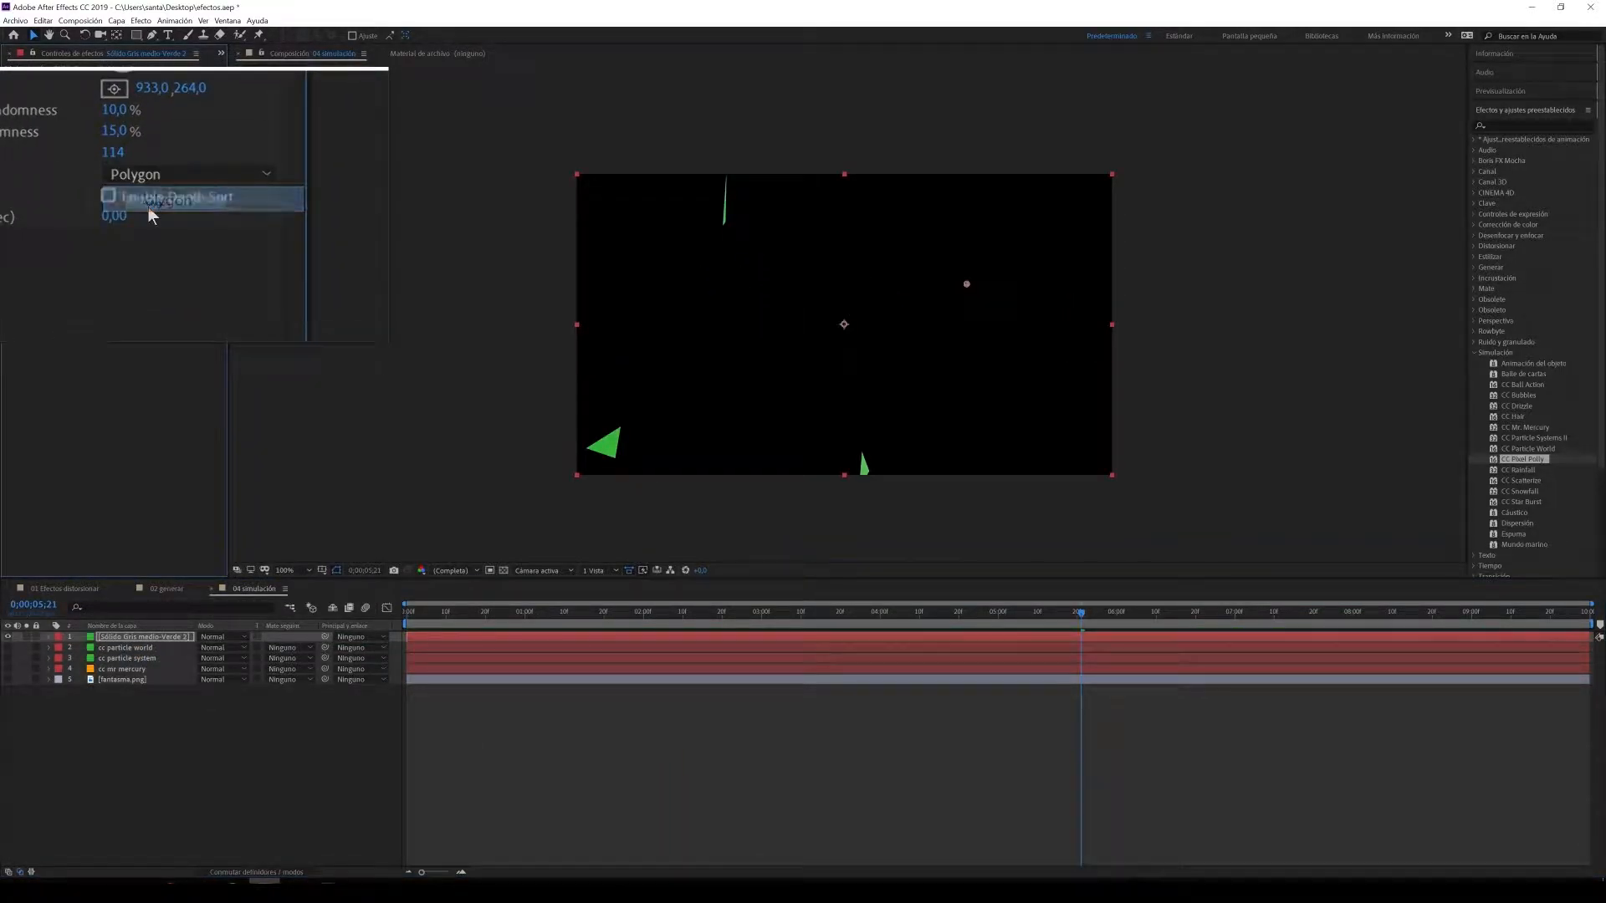
pyautogui.moveTo(438, 611)
pyautogui.mouseDown()
pyautogui.moveTo(415, 615)
pyautogui.moveTo(458, 613)
pyautogui.mouseUp()
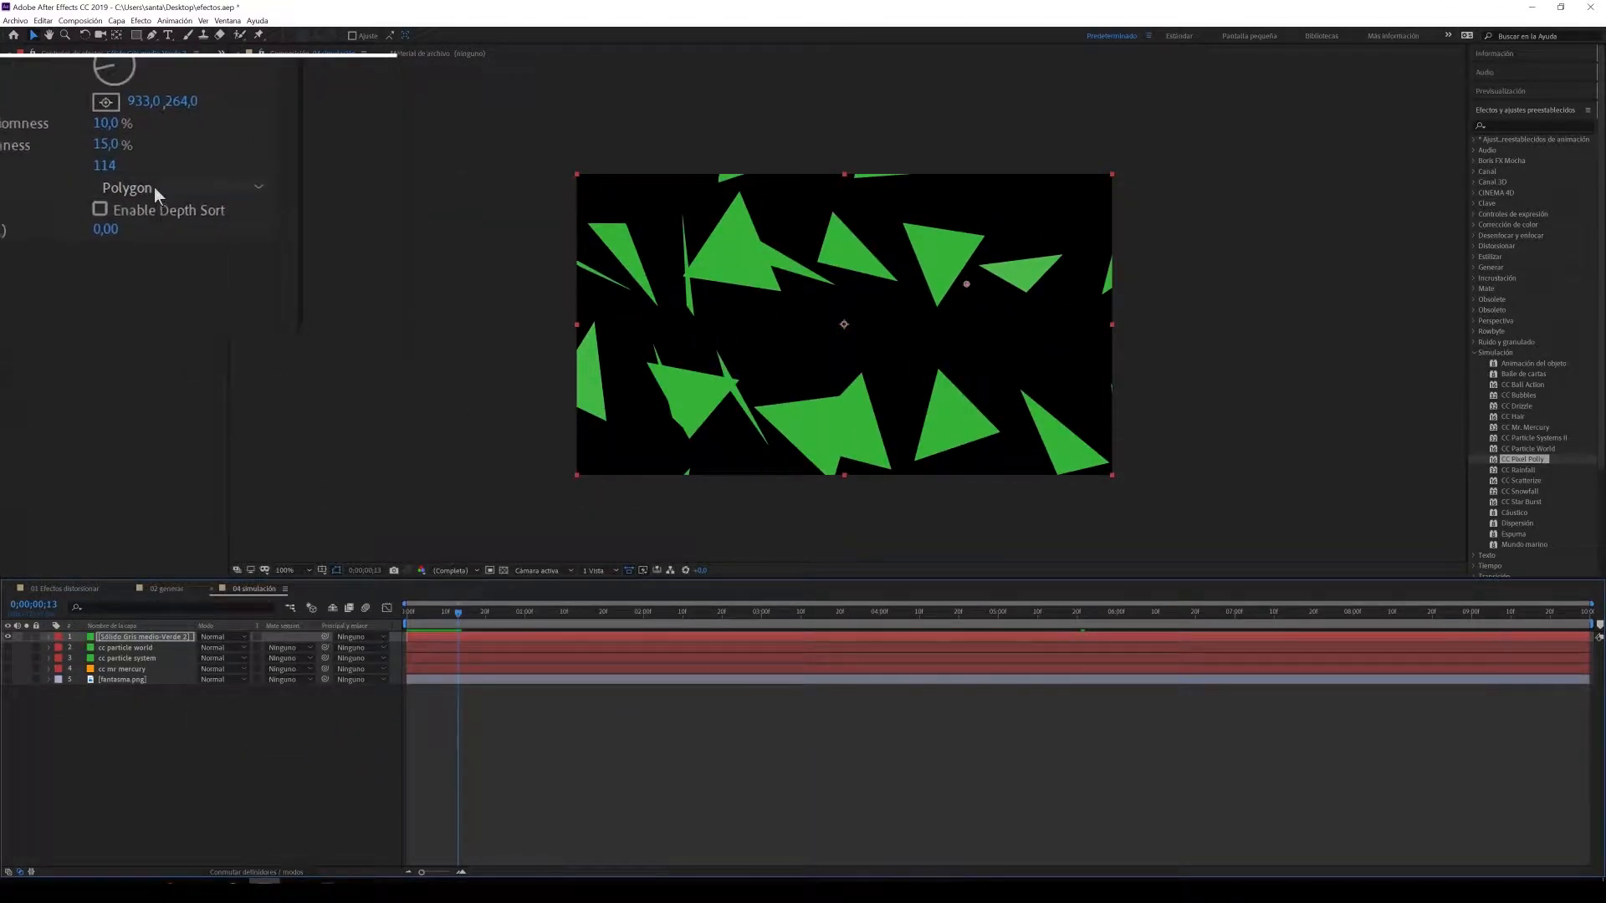
pyautogui.click(154, 189)
pyautogui.click(155, 216)
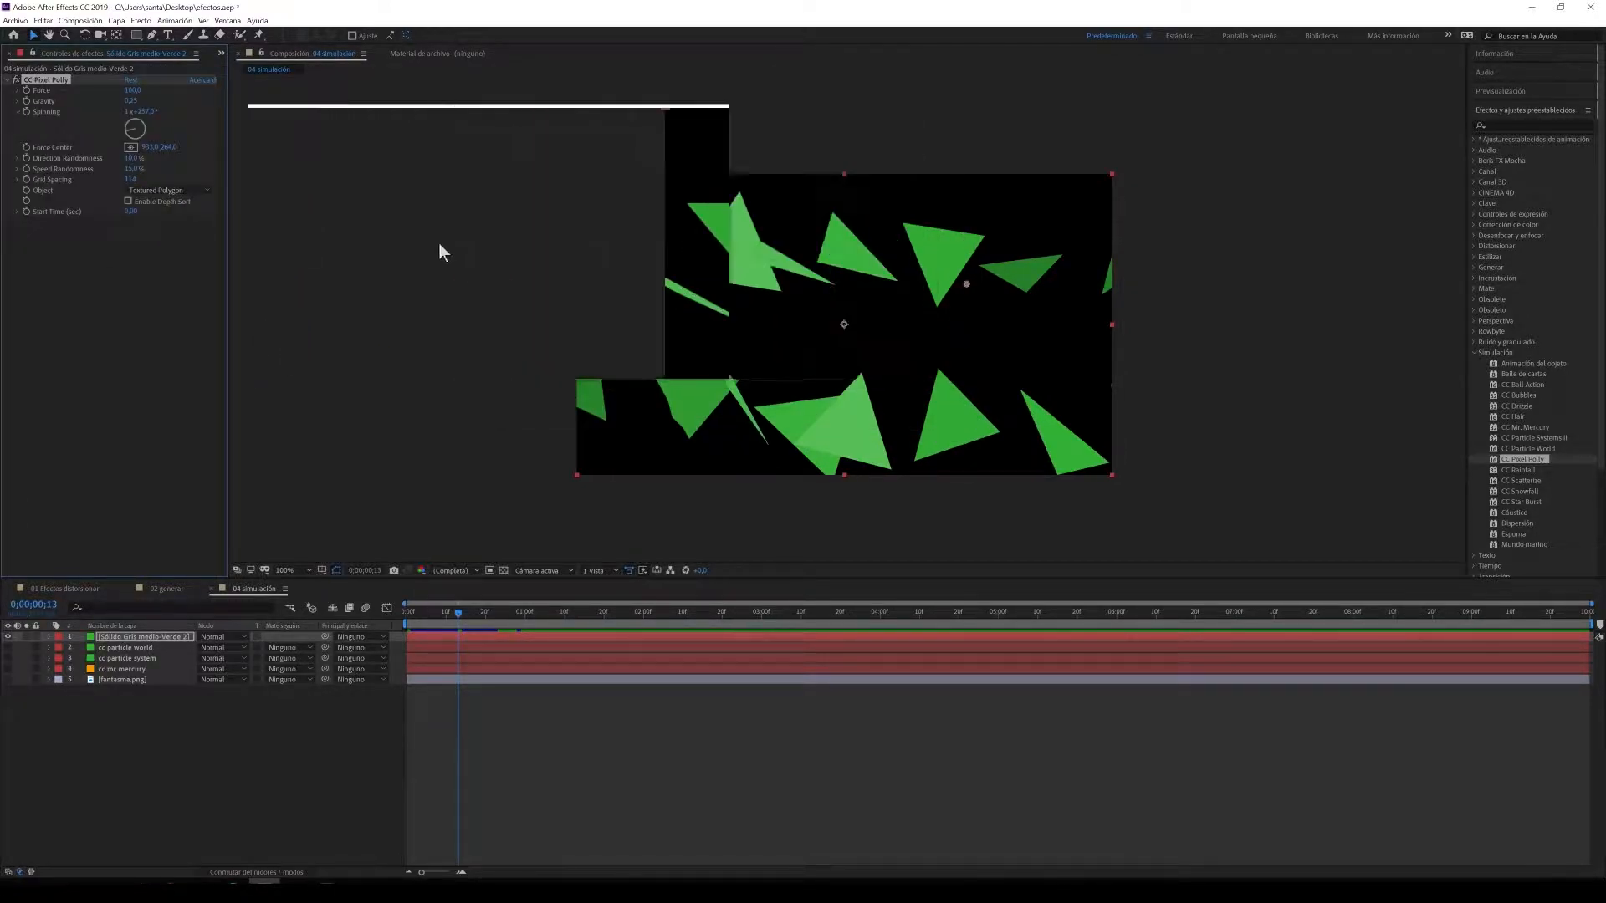
# Step: Set the CC Pixel Polly Object to Square and preview the shattering from the start
pyautogui.click(155, 190)
pyautogui.click(159, 239)
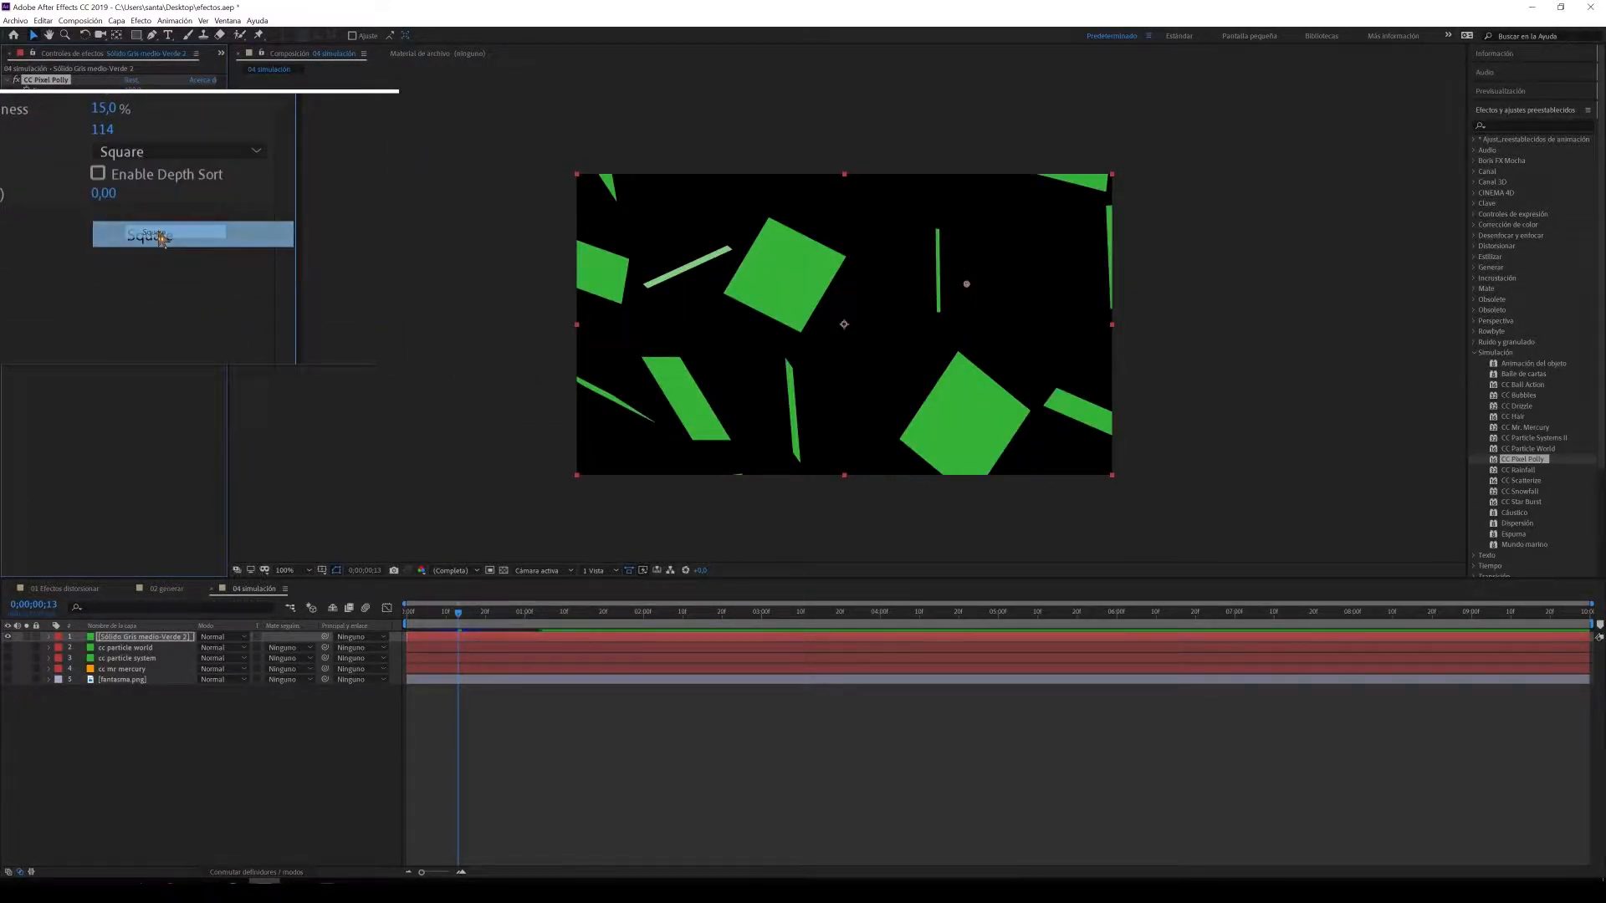
pyautogui.click(414, 619)
pyautogui.moveTo(413, 620); pyautogui.dragTo(387, 620)
pyautogui.press('space')
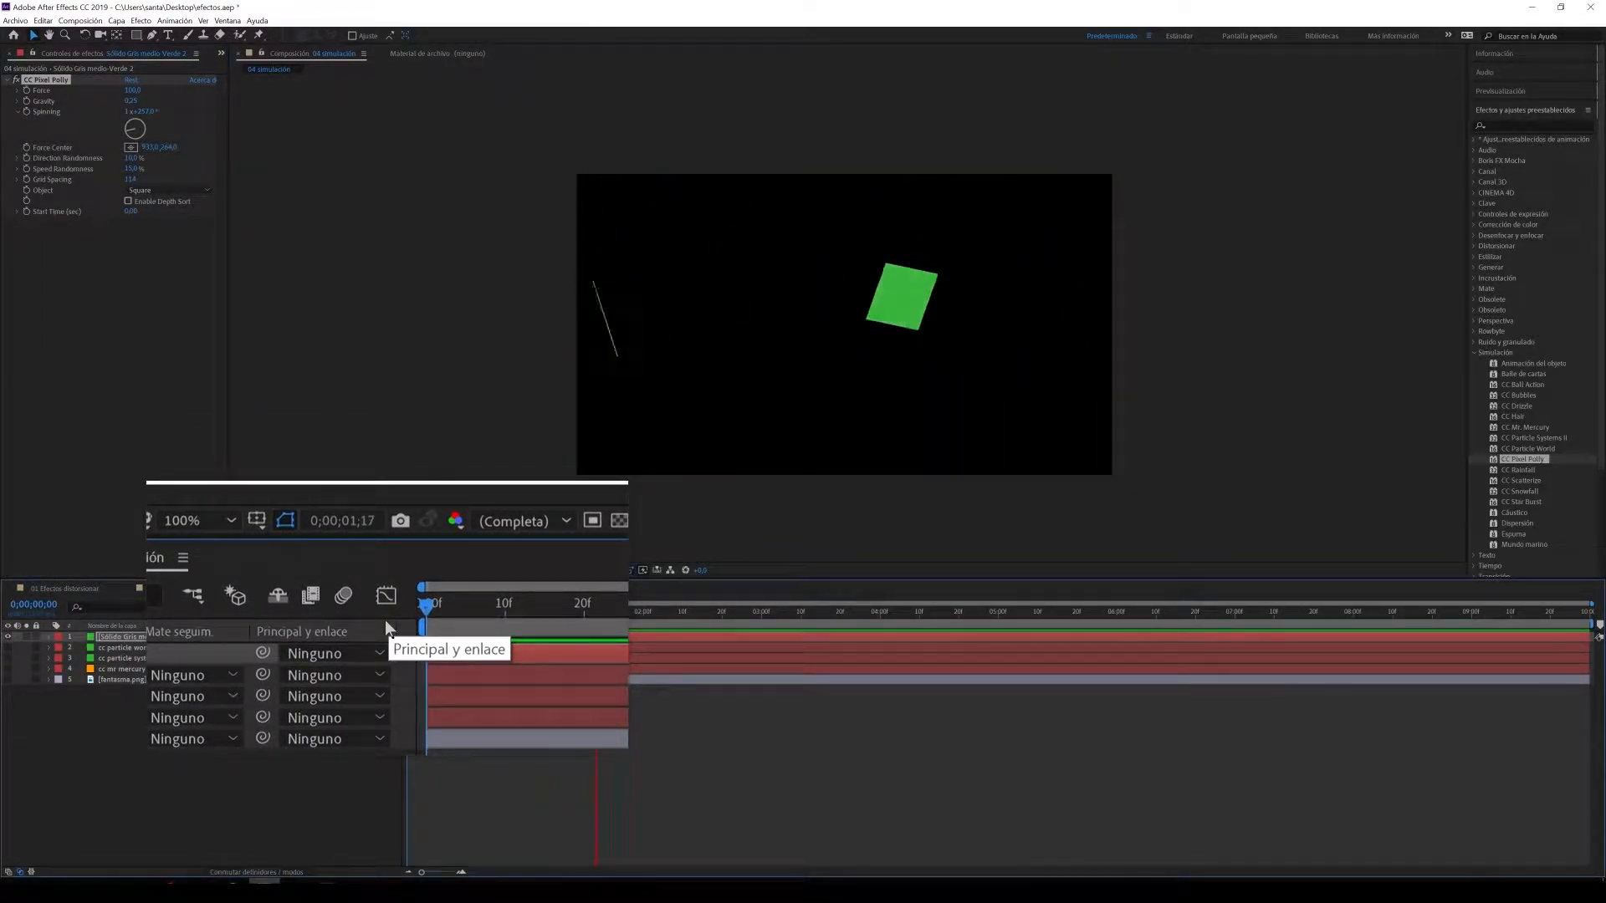
pyautogui.press('space')
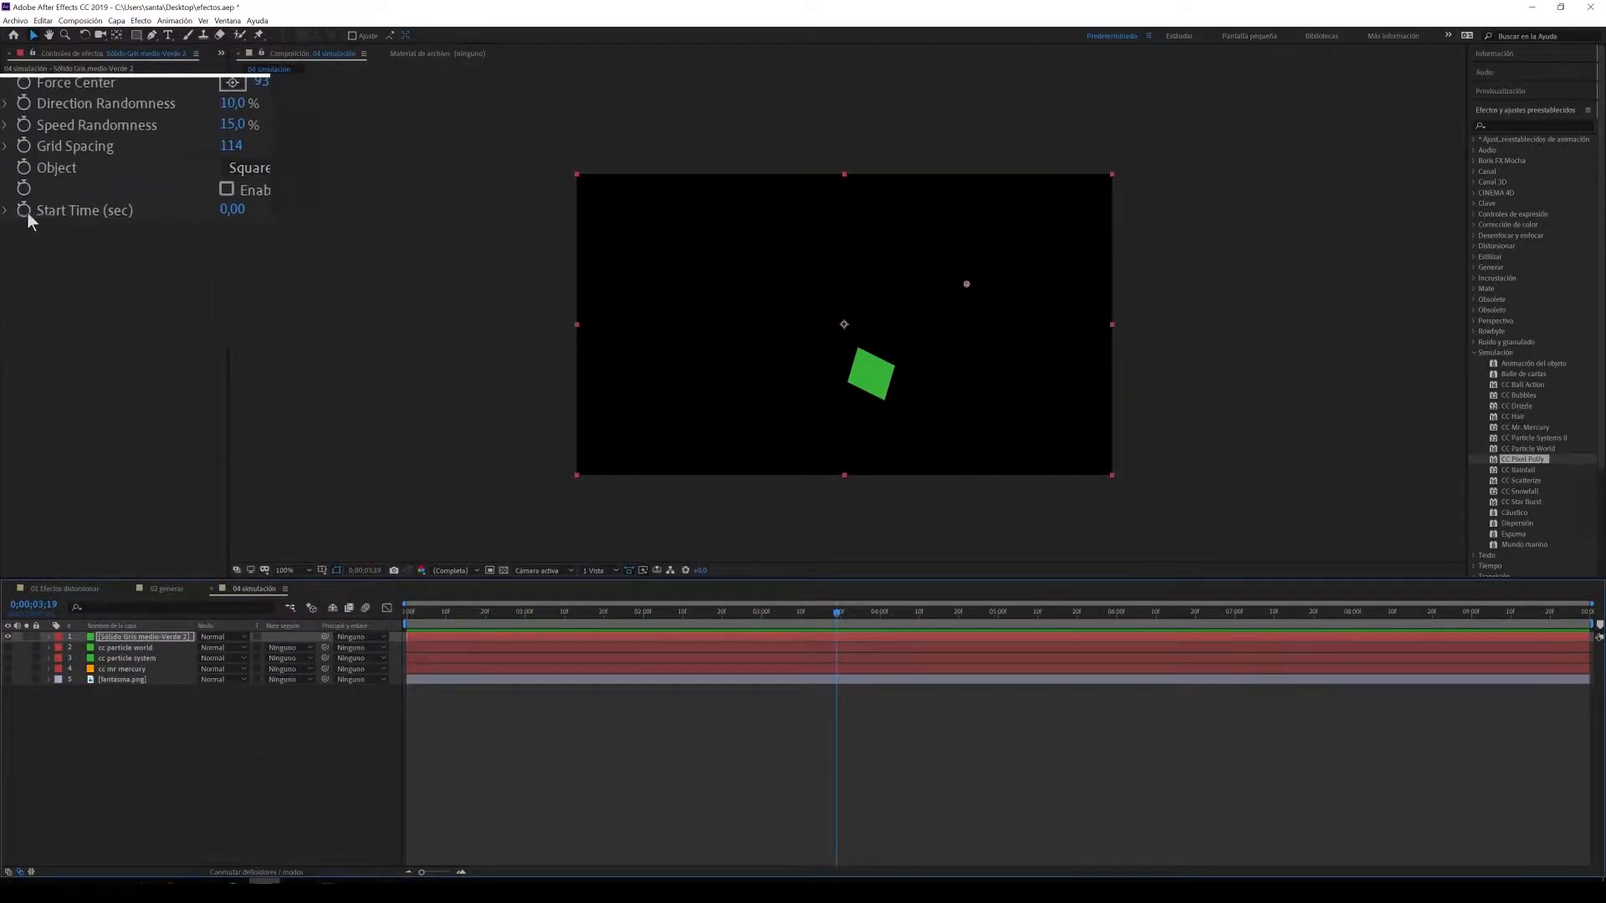
# Step: Set the CC Pixel Polly Start Time to 1 second and preview the animation from the start
pyautogui.click(43, 213)
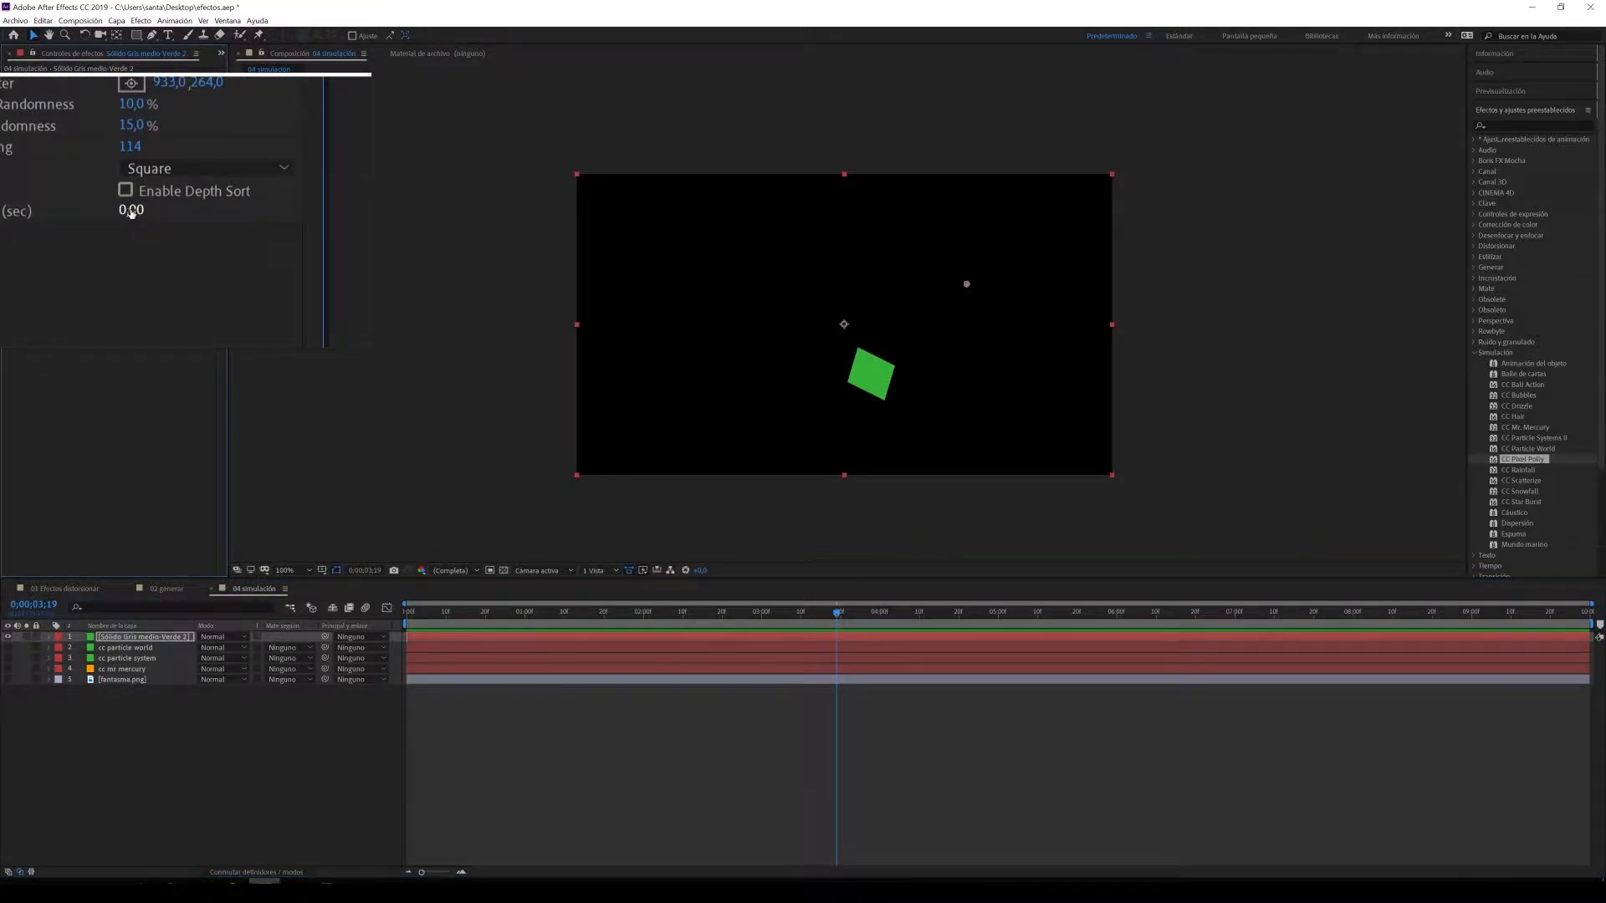
pyautogui.write('1')
pyautogui.press('Return')
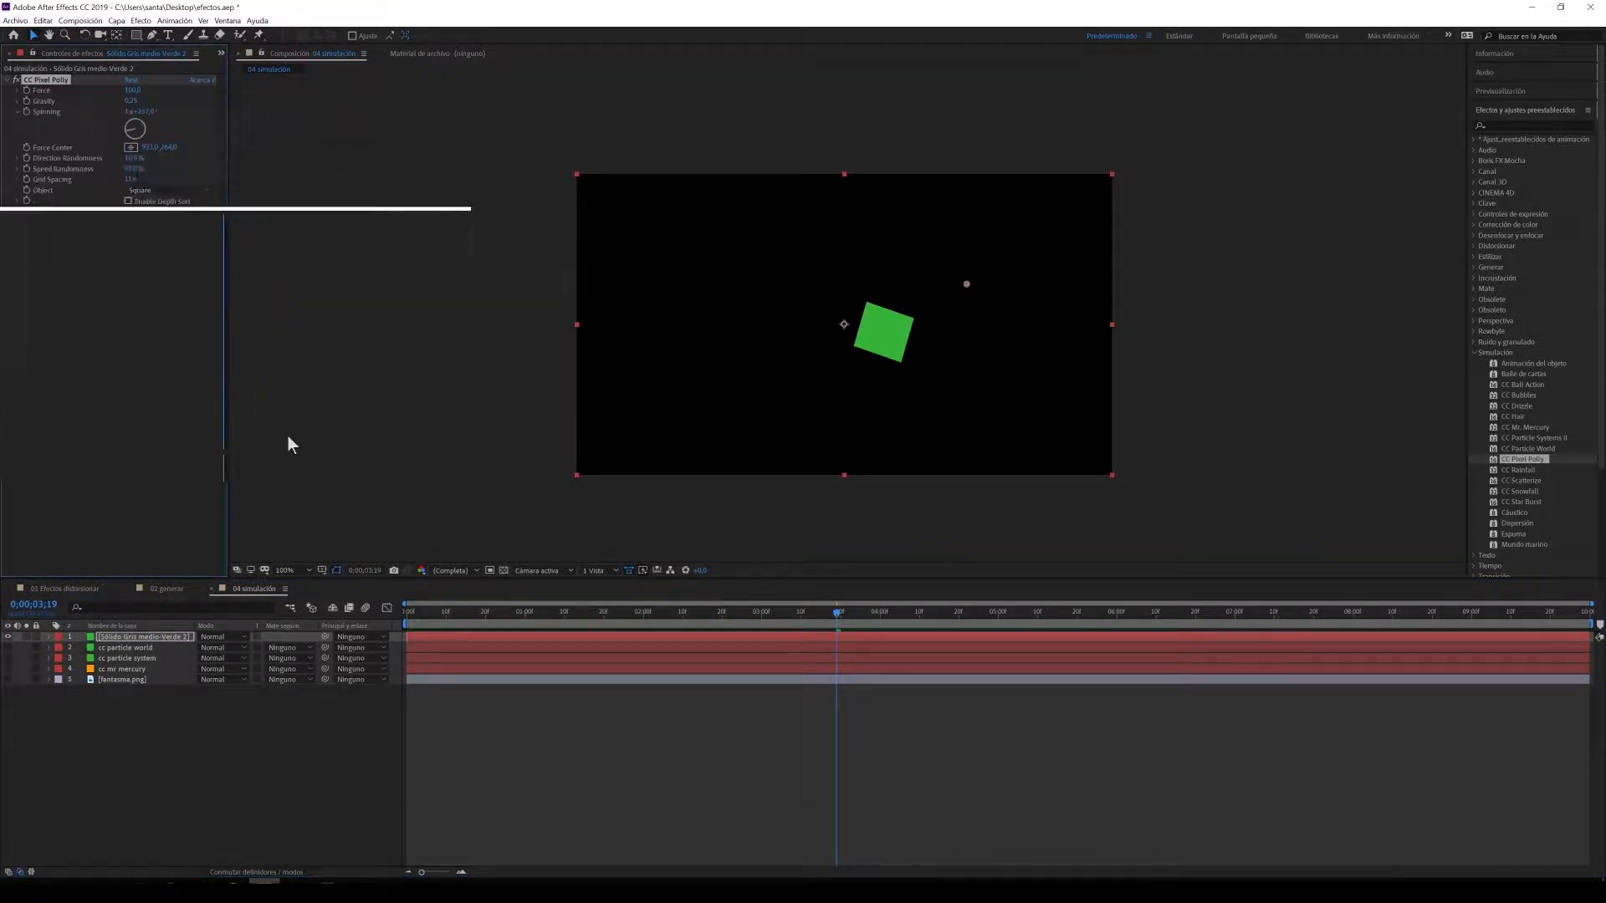
pyautogui.moveTo(410, 614); pyautogui.dragTo(399, 614)
pyautogui.press('space')
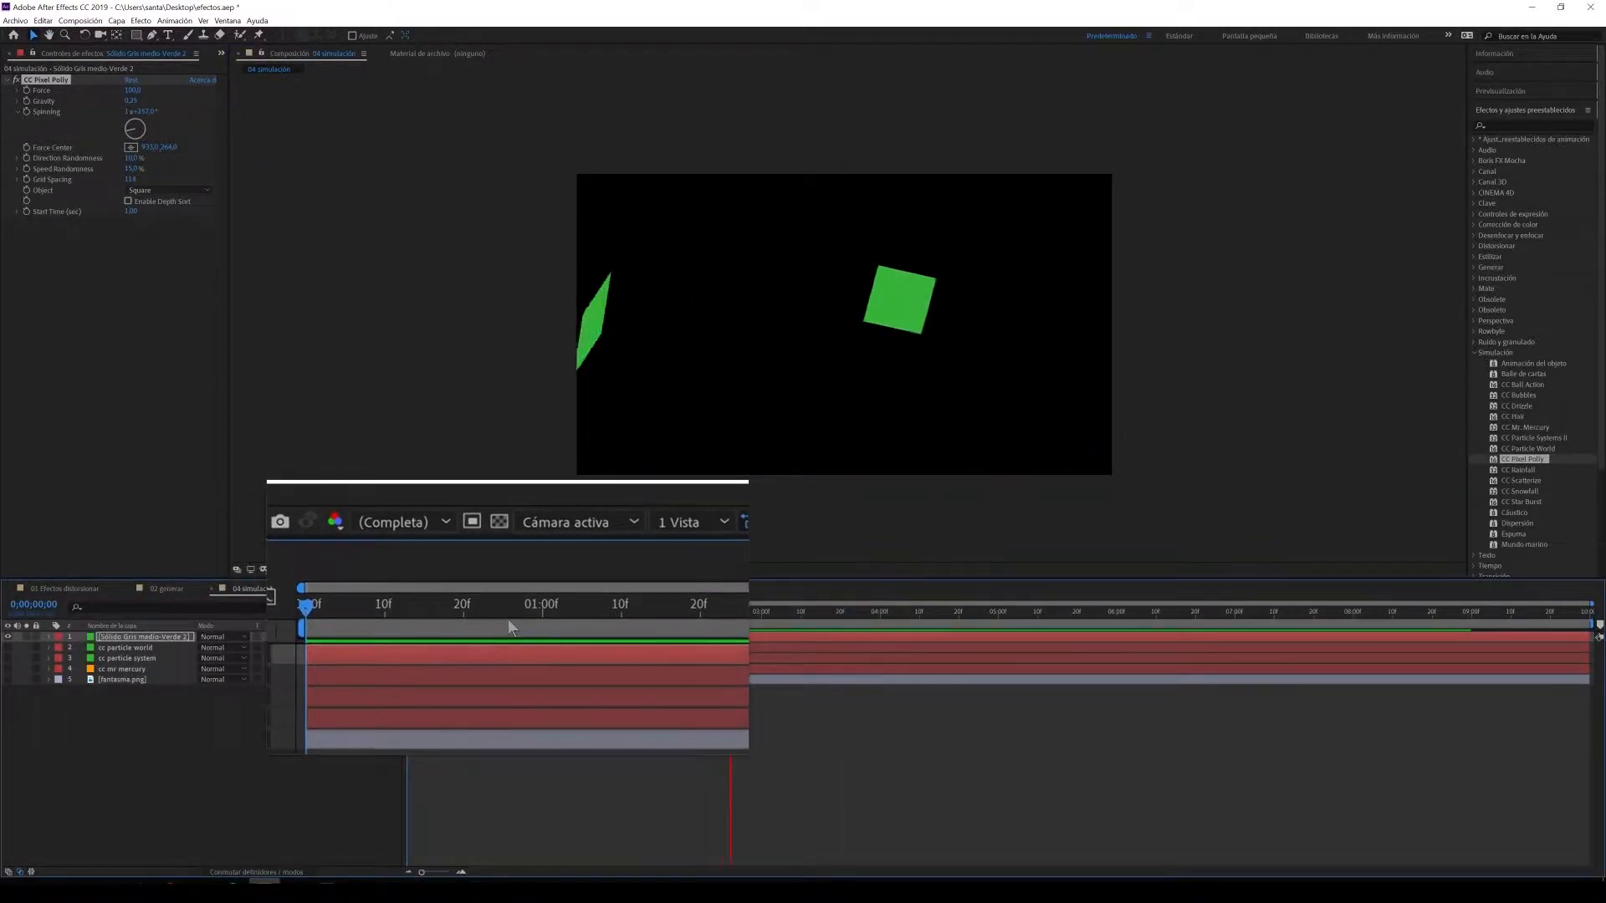
pyautogui.moveTo(532, 614); pyautogui.dragTo(144, 683)
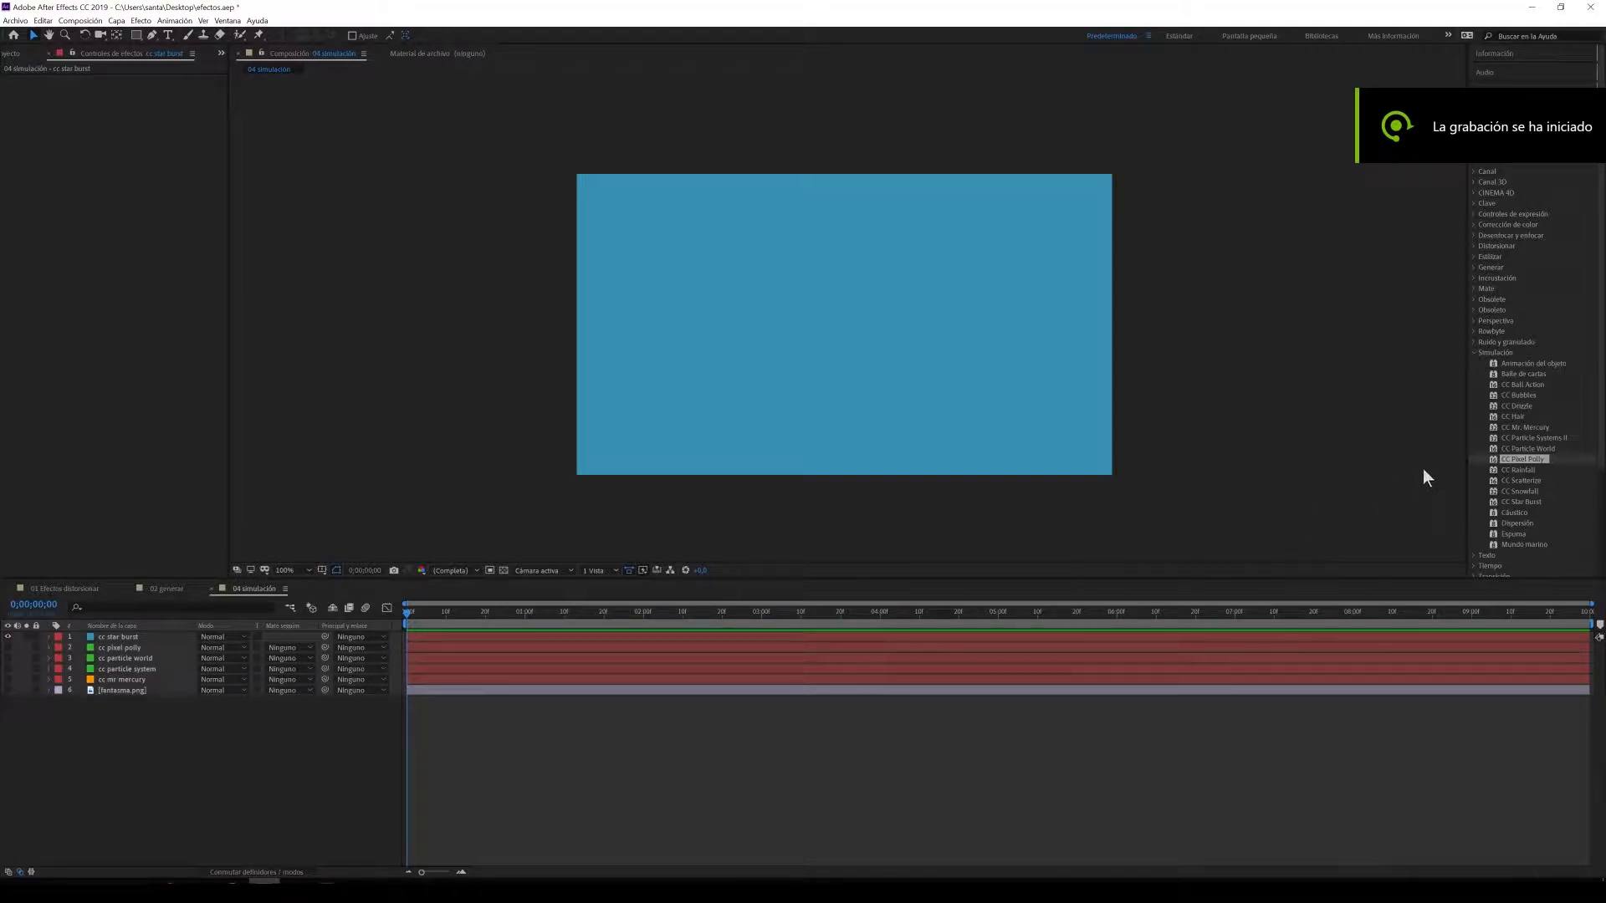
# Step: Apply CC Star Burst to the blue solid, scrub to about two seconds, and set Scatter to 182
pyautogui.moveTo(1520, 502); pyautogui.dragTo(862, 374)
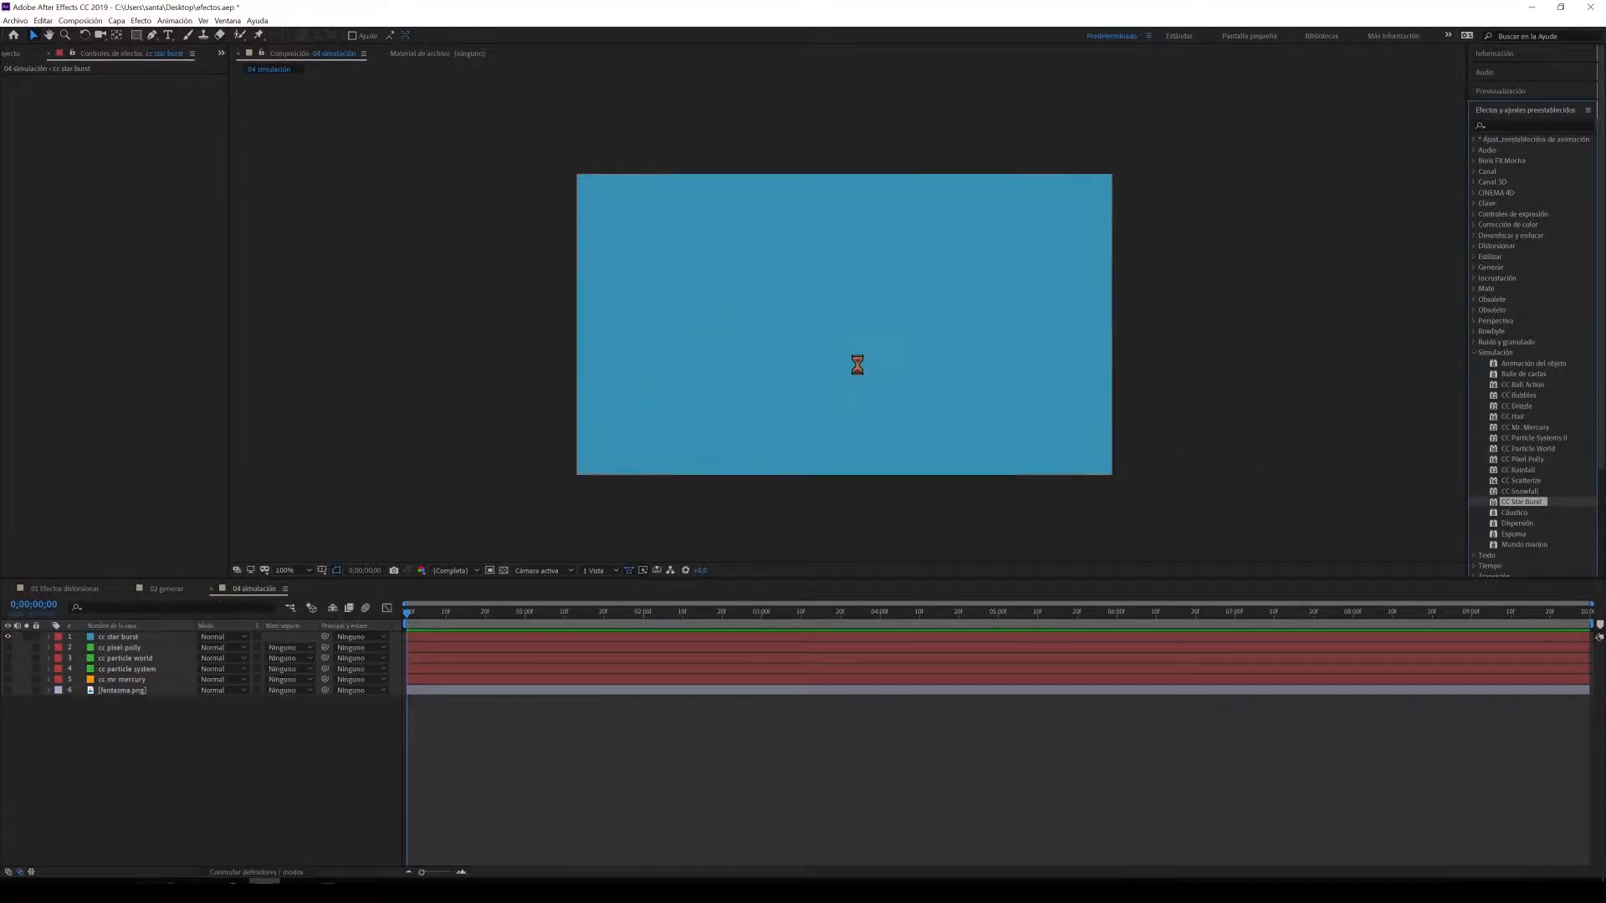
pyautogui.moveTo(414, 615); pyautogui.dragTo(648, 618)
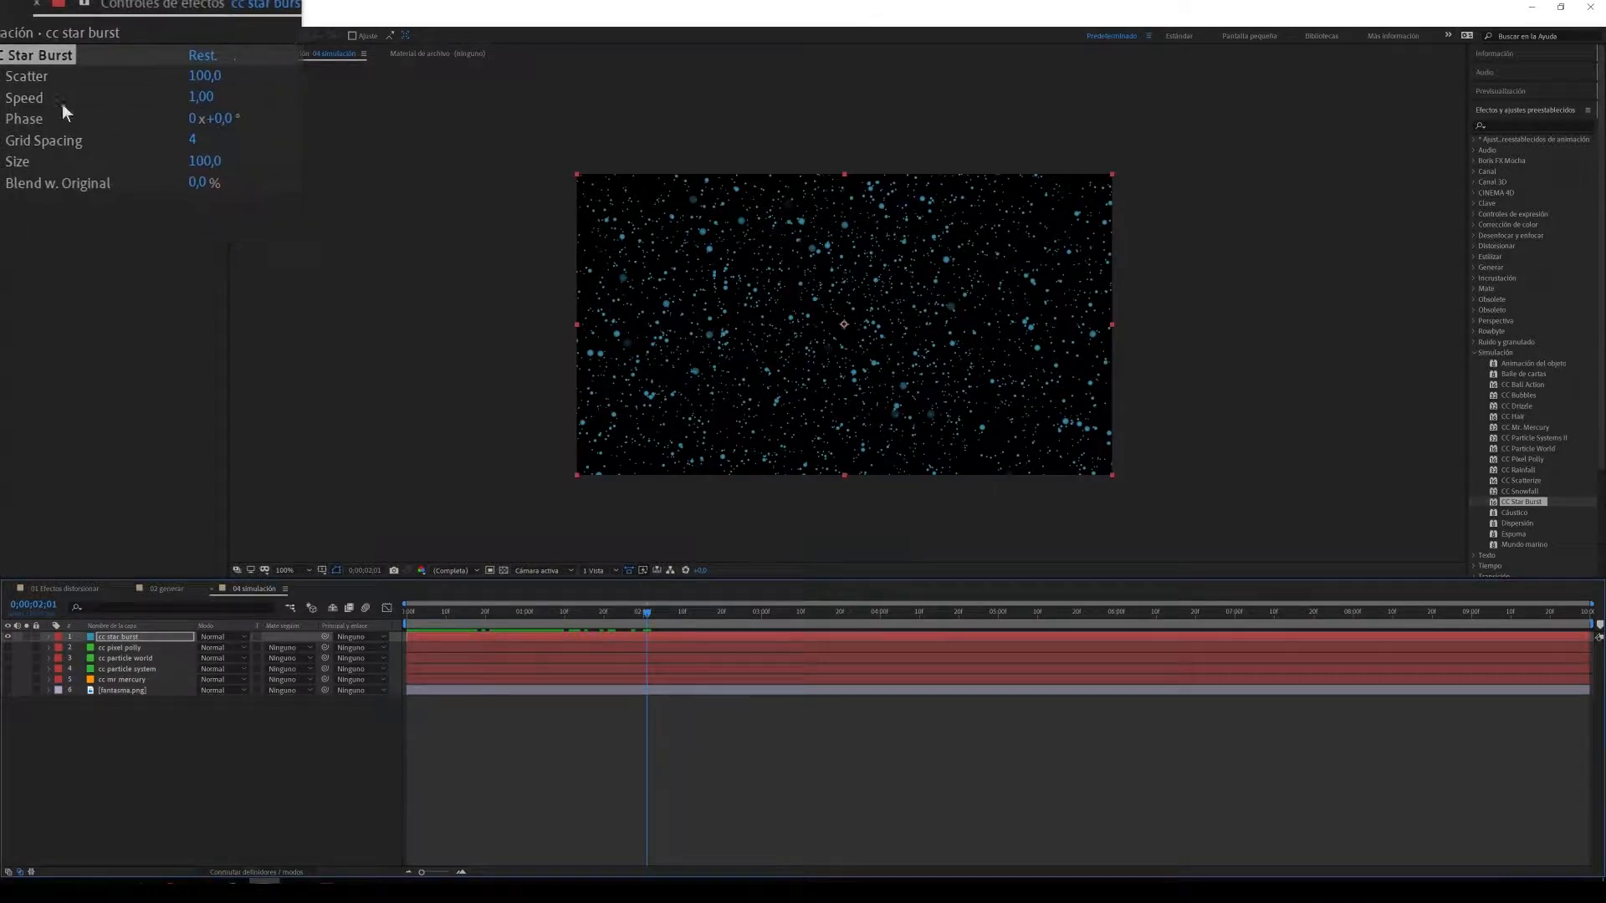
pyautogui.moveTo(132, 90); pyautogui.dragTo(82, 92)
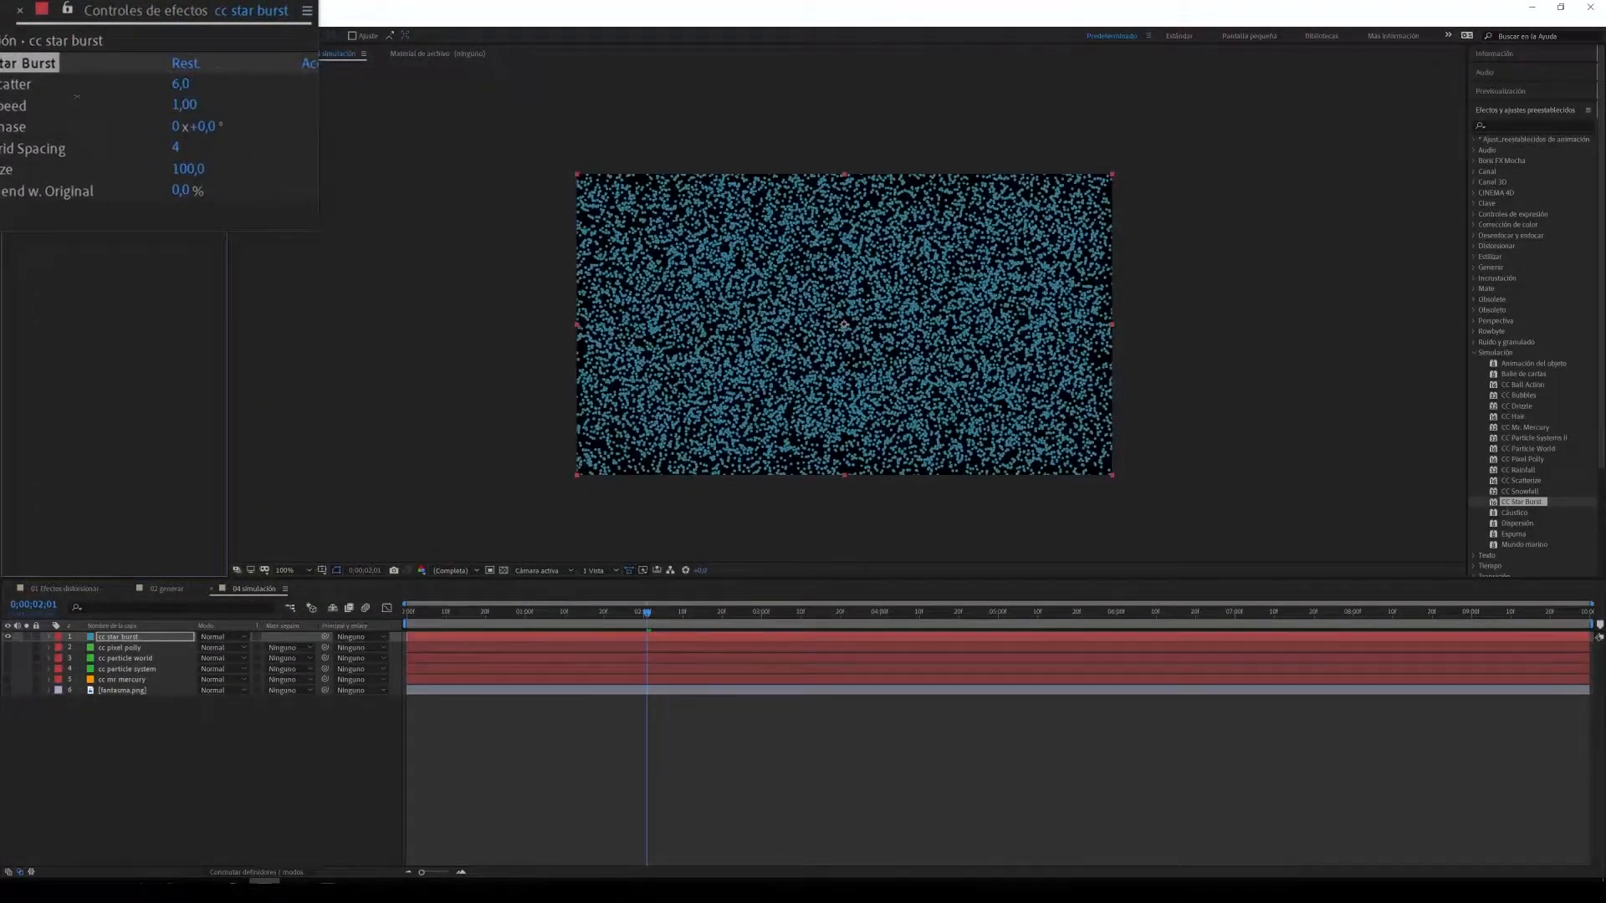
pyautogui.moveTo(73, 96)
pyautogui.mouseDown()
pyautogui.moveTo(139, 98)
pyautogui.moveTo(88, 94)
pyautogui.mouseUp()
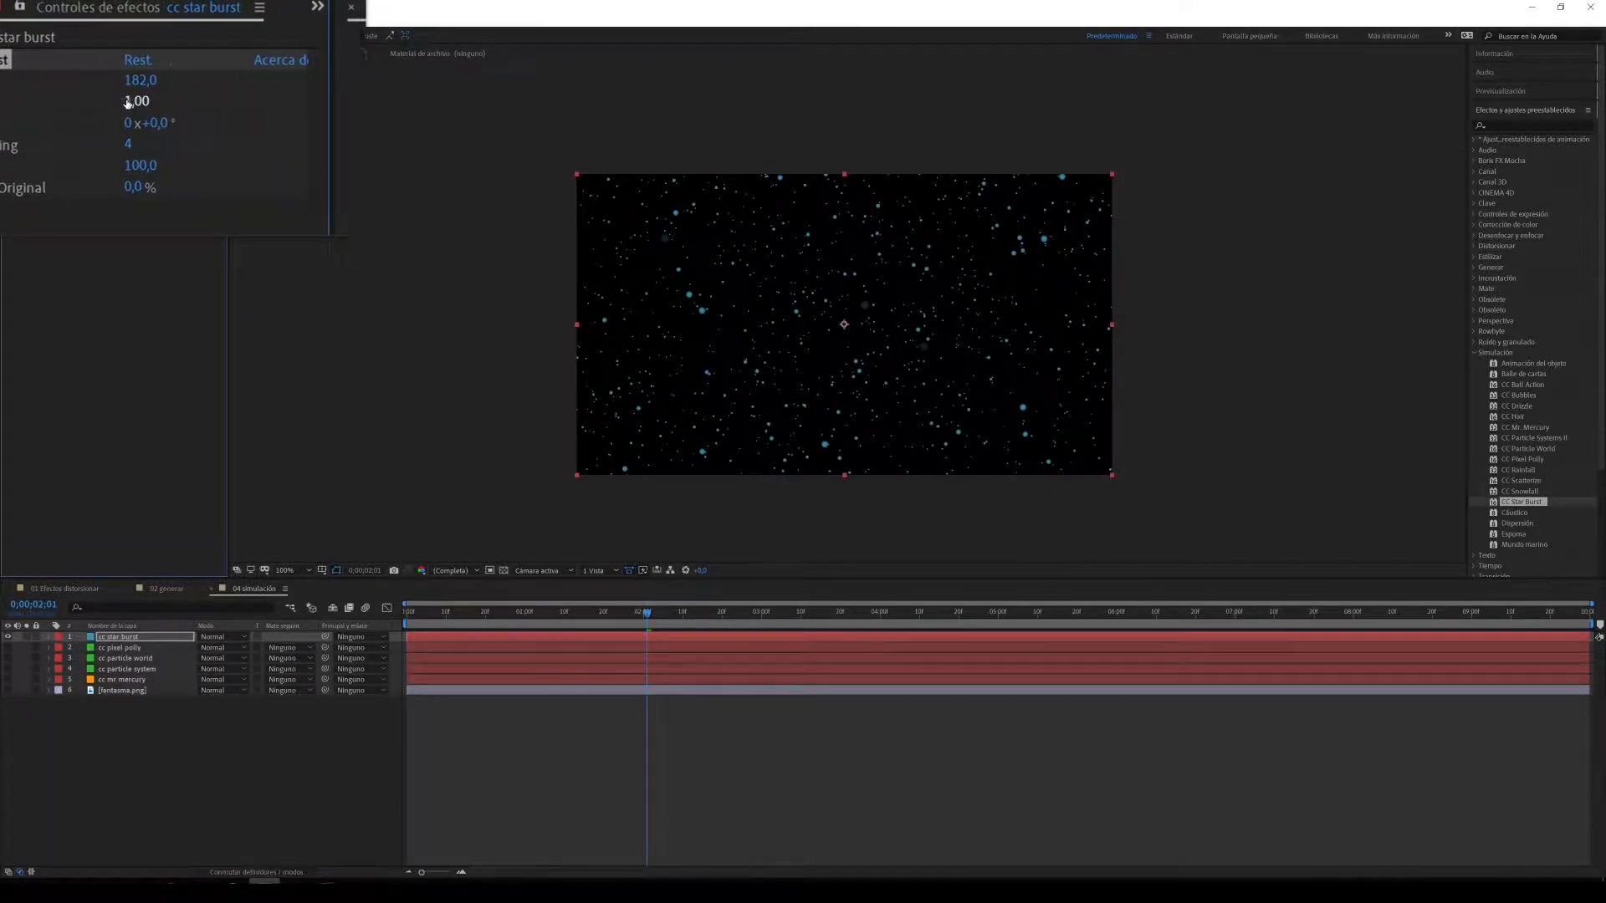
# Step: Lower the CC Star Burst Speed to 0,07 and preview the slow star movement
pyautogui.moveTo(128, 102); pyautogui.dragTo(131, 101)
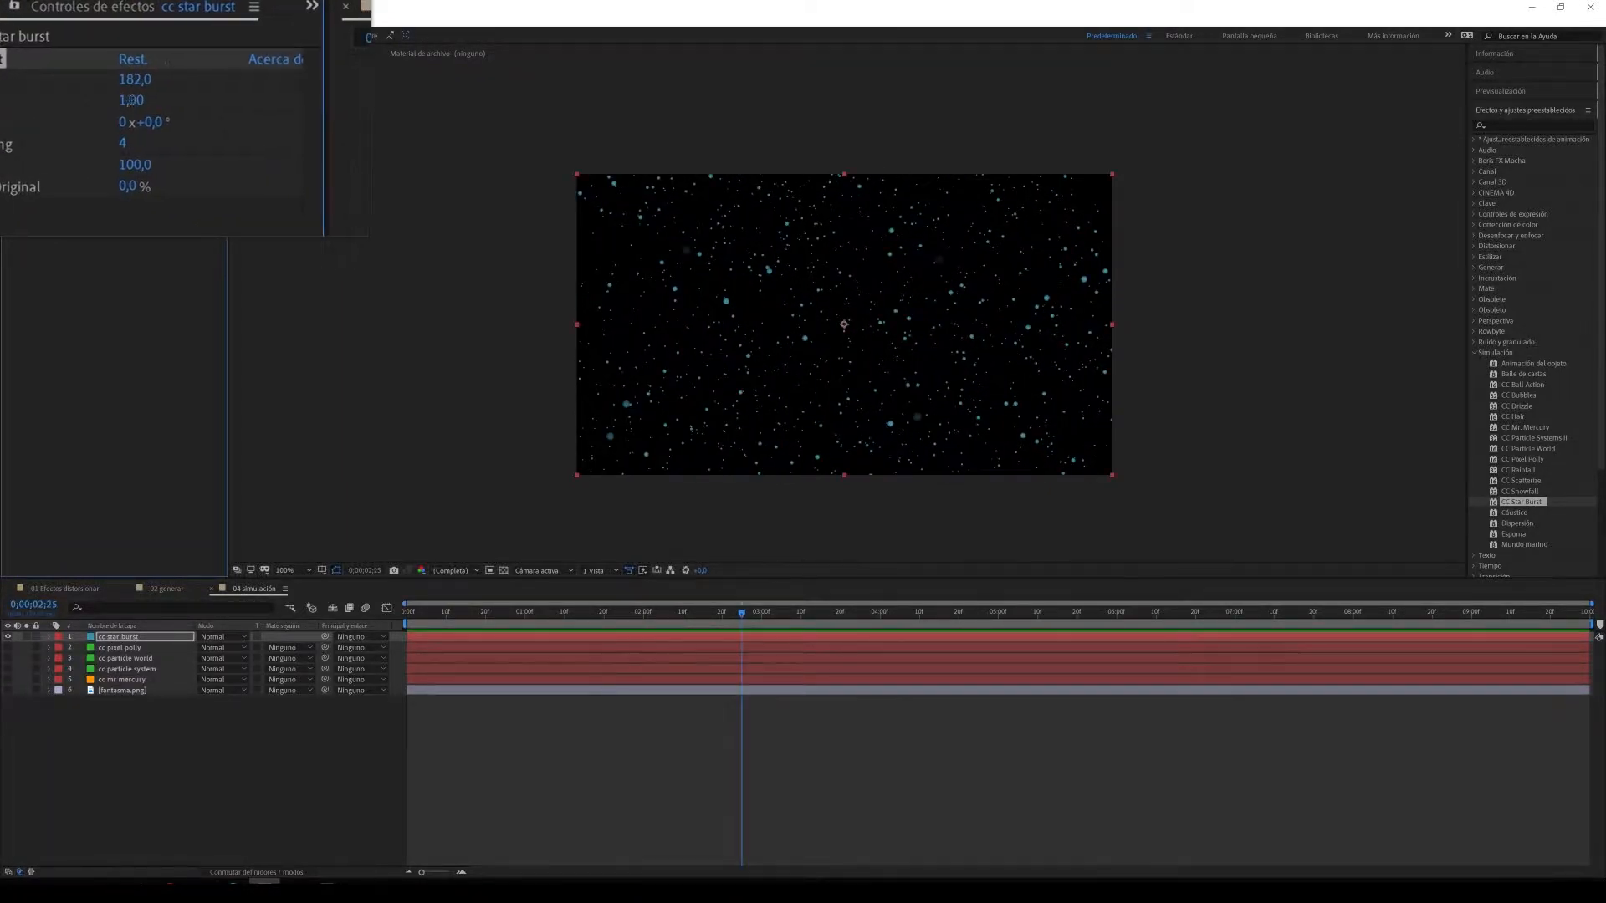
pyautogui.write('0,66')
pyautogui.press('Return')
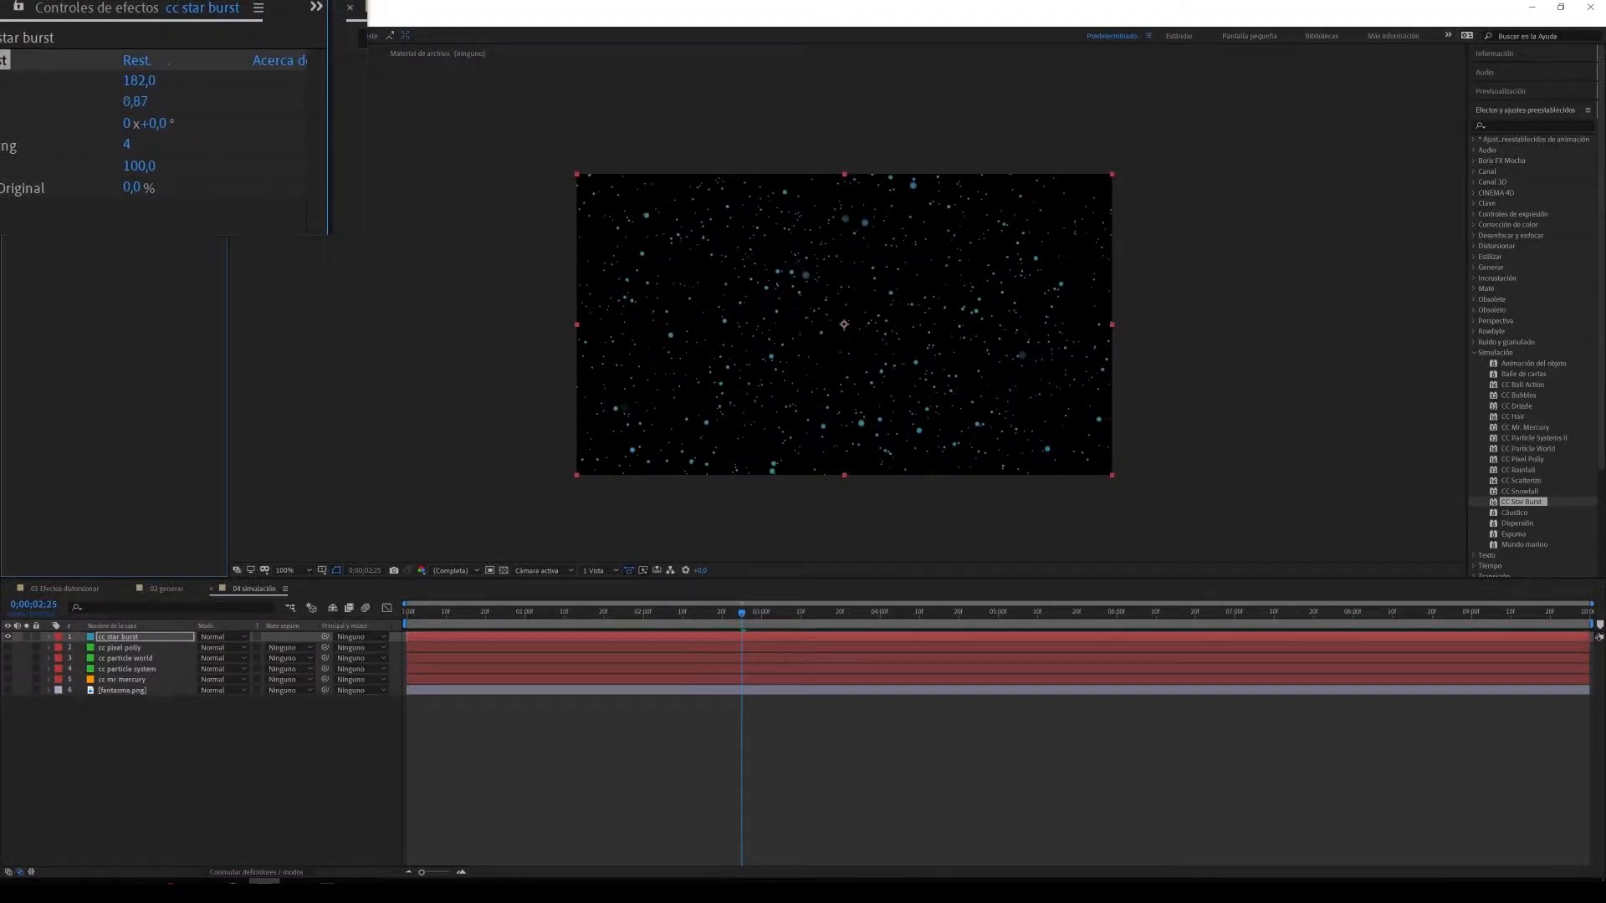
pyautogui.moveTo(114, 101); pyautogui.dragTo(108, 102)
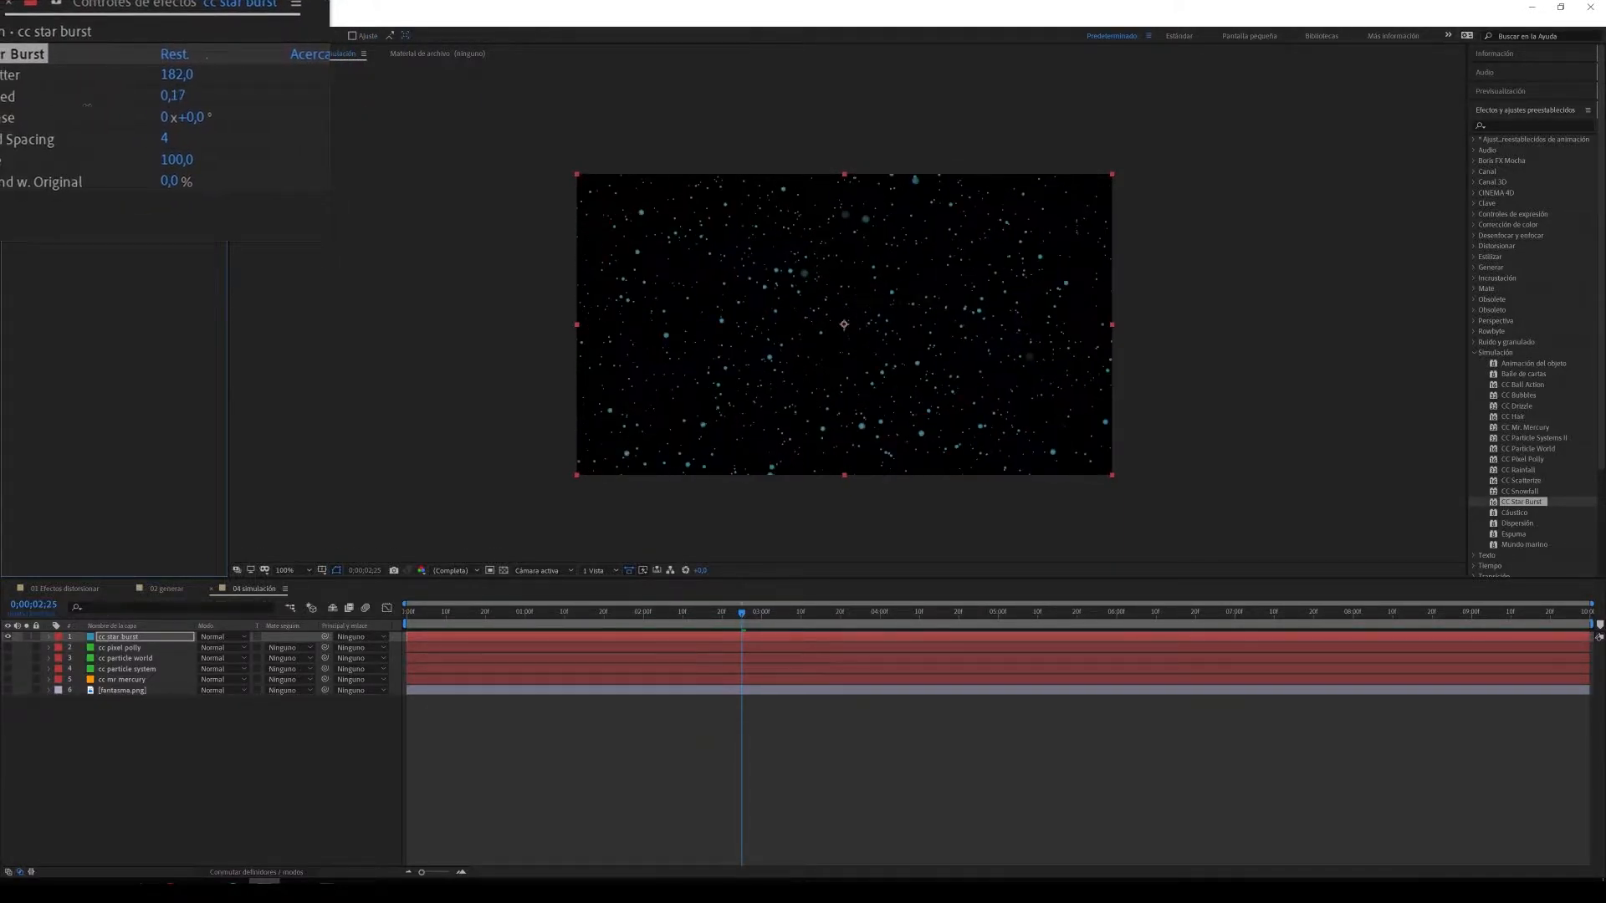
pyautogui.press('space')
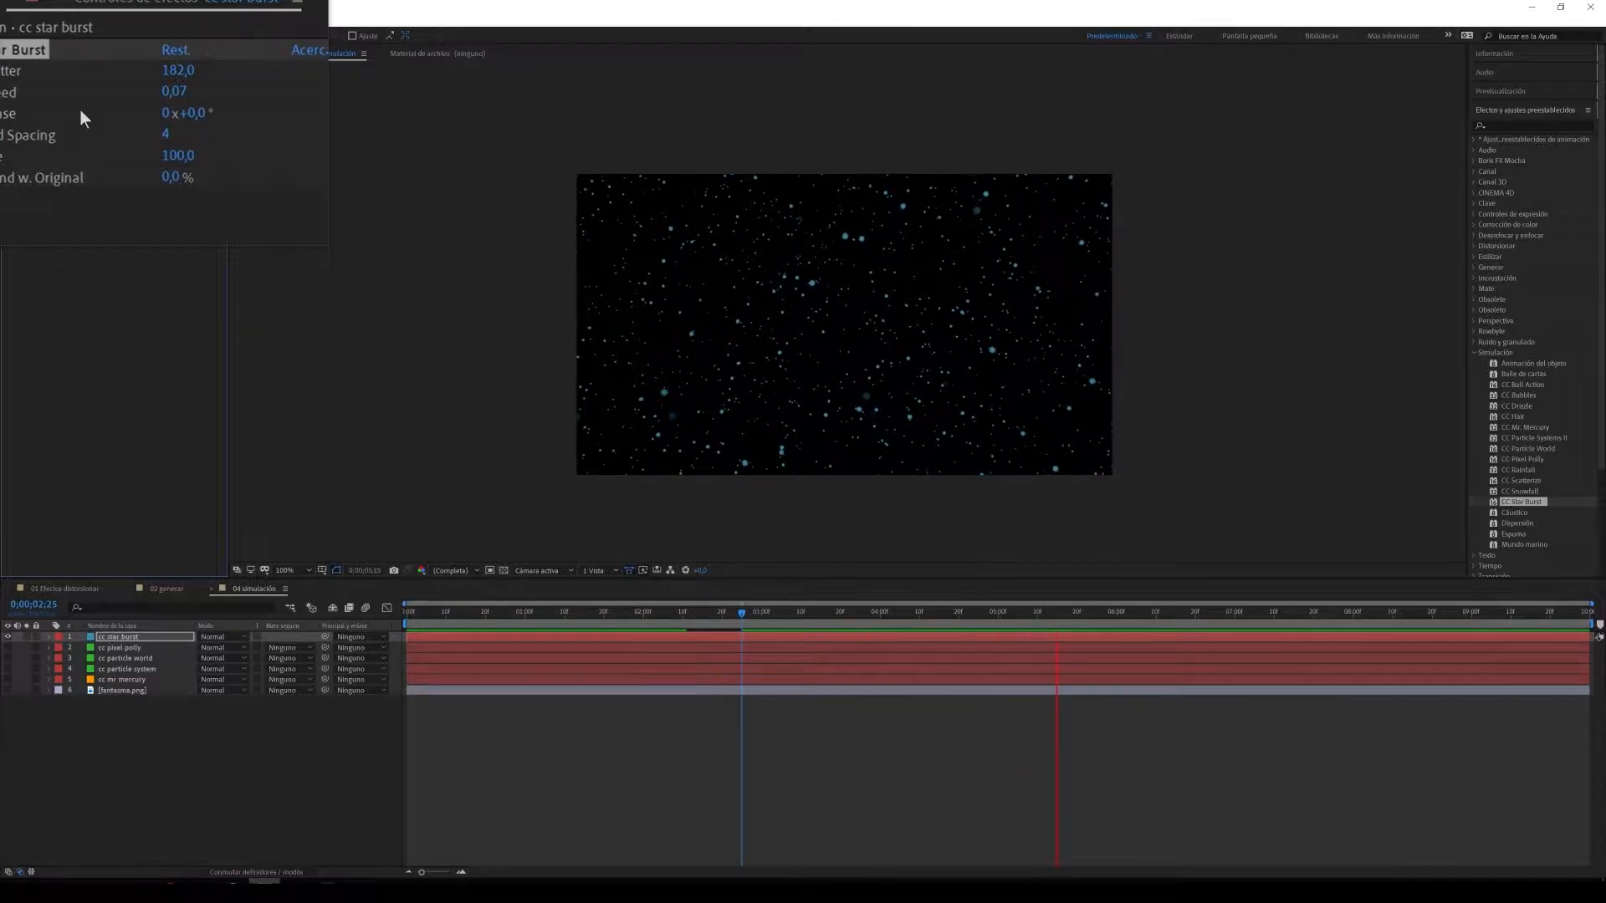
pyautogui.press('space')
# Step: Set the CC Star Burst Phase to 0x-4,0°, Grid Spacing to 1 and Size to 150, previewing the stars
pyautogui.moveTo(135, 113)
pyautogui.mouseDown()
pyautogui.moveTo(156, 114)
pyautogui.moveTo(135, 114)
pyautogui.mouseUp()
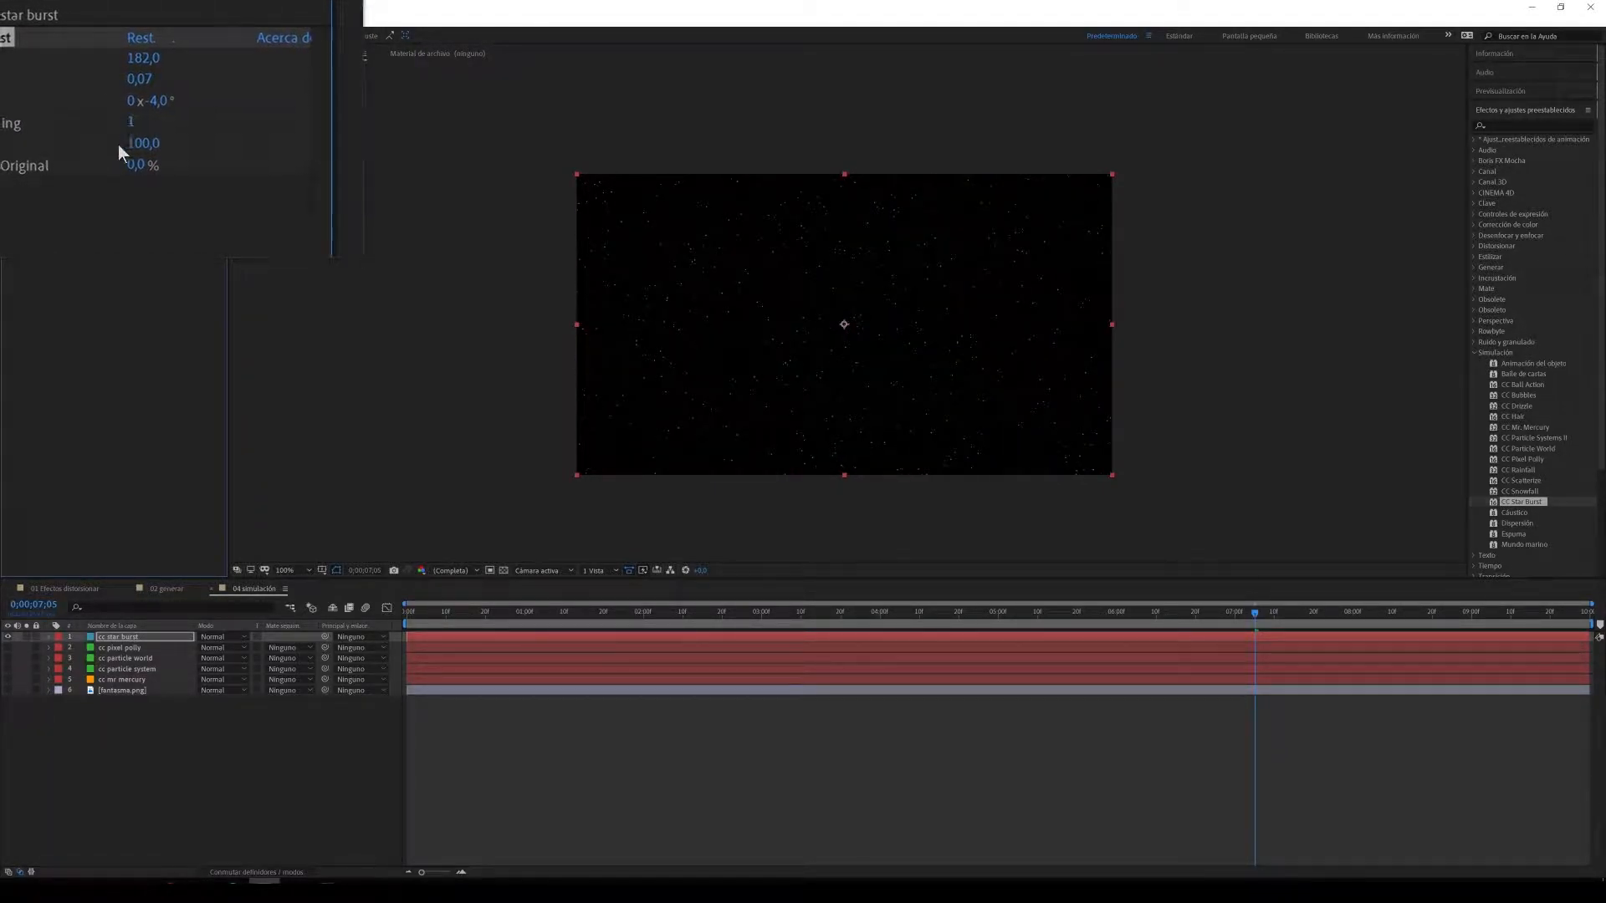
pyautogui.press('space')
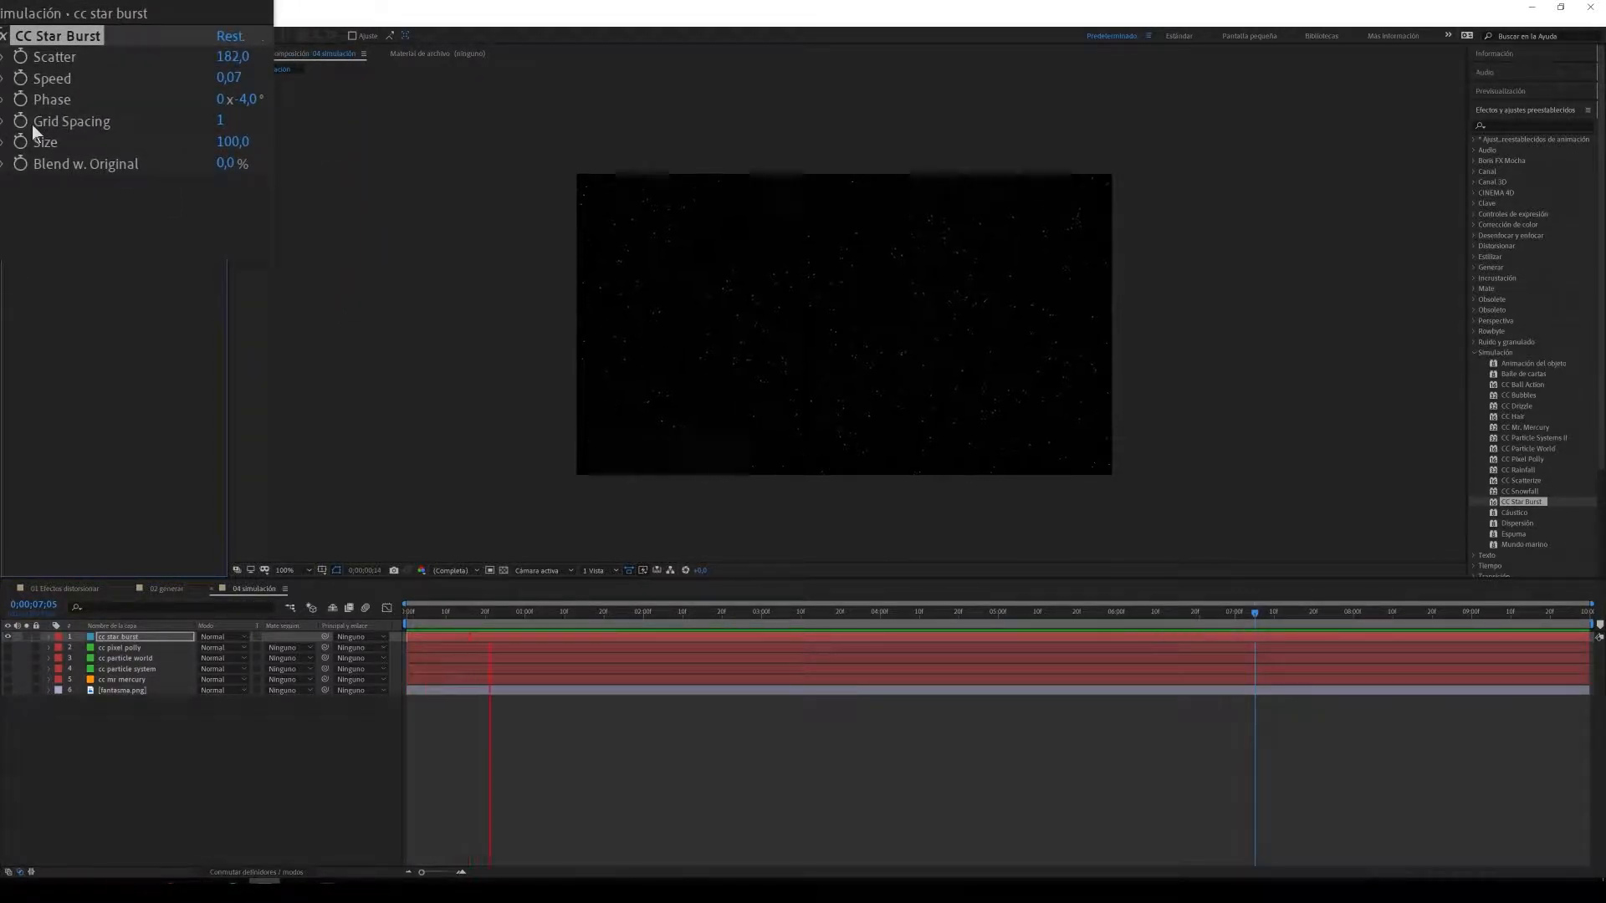
pyautogui.moveTo(130, 135)
pyautogui.mouseDown()
pyautogui.moveTo(179, 126)
pyautogui.moveTo(144, 128)
pyautogui.mouseUp()
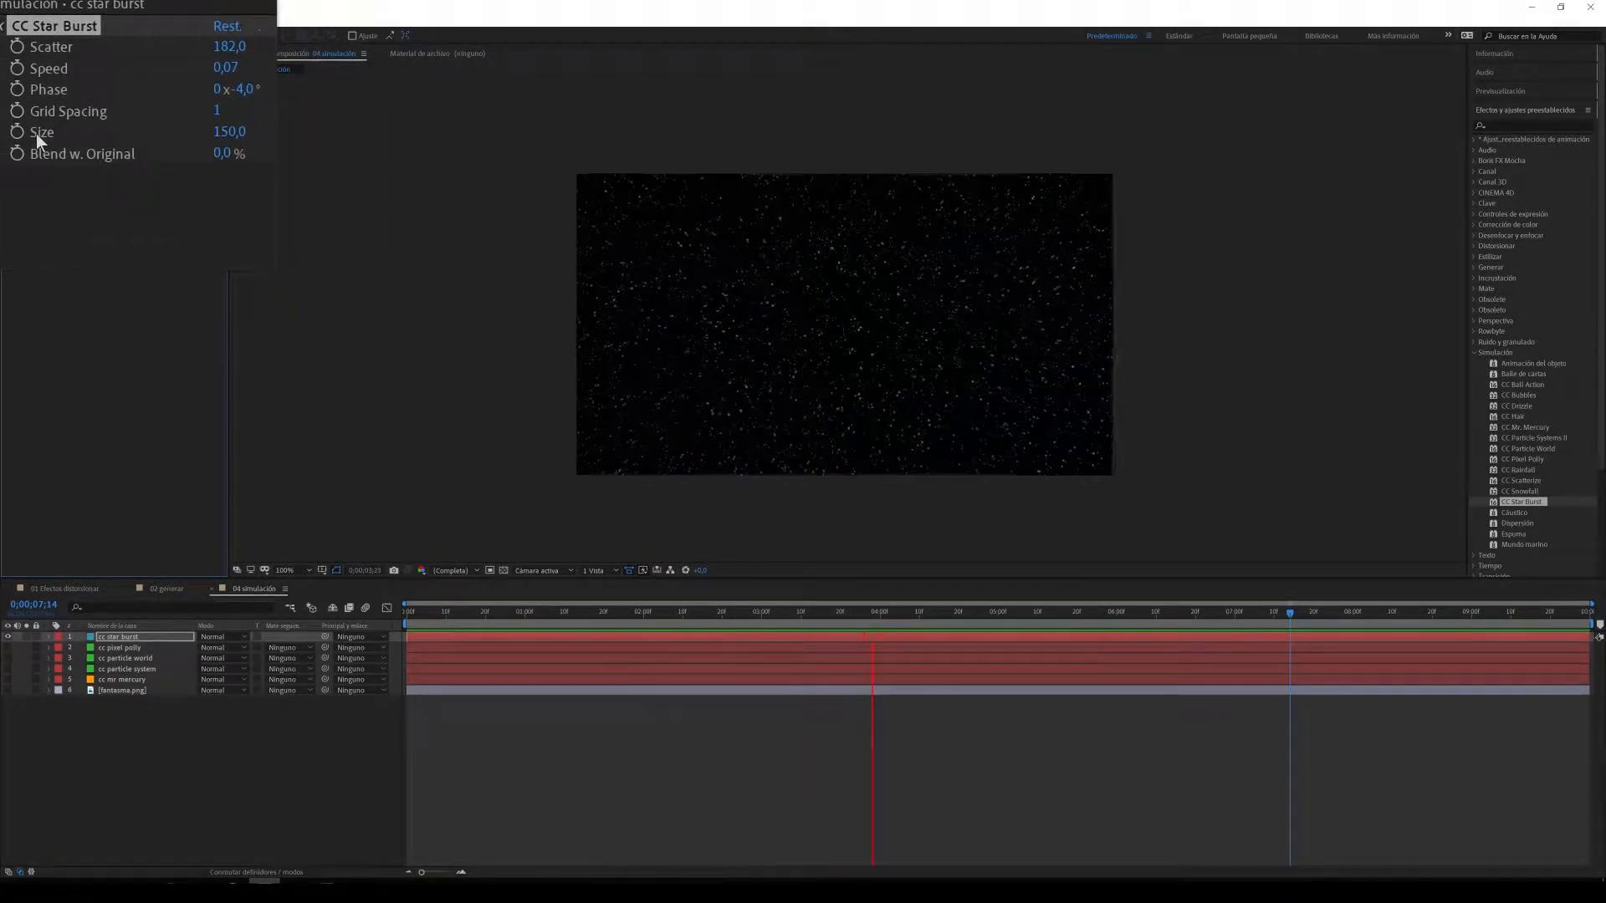
pyautogui.press('space')
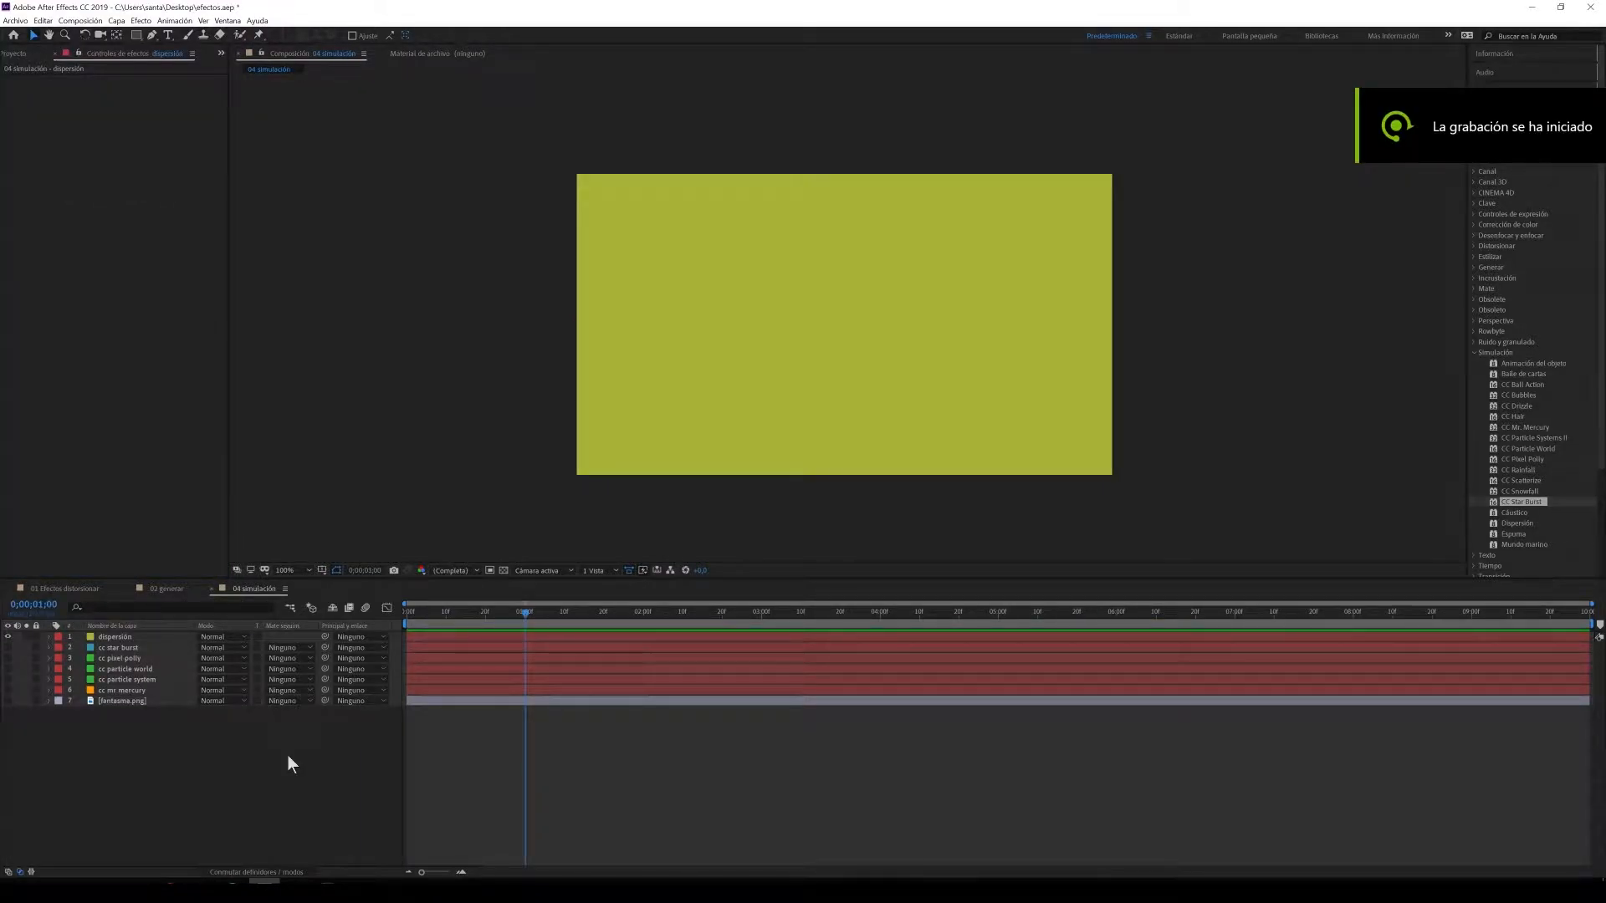
# Step: Apply Dispersión to the yellow solid, set Vista to Procesado, and reposition the effect point near the centre at an early frame
pyautogui.moveTo(1517, 524); pyautogui.dragTo(960, 403)
pyautogui.moveTo(505, 617); pyautogui.dragTo(442, 639)
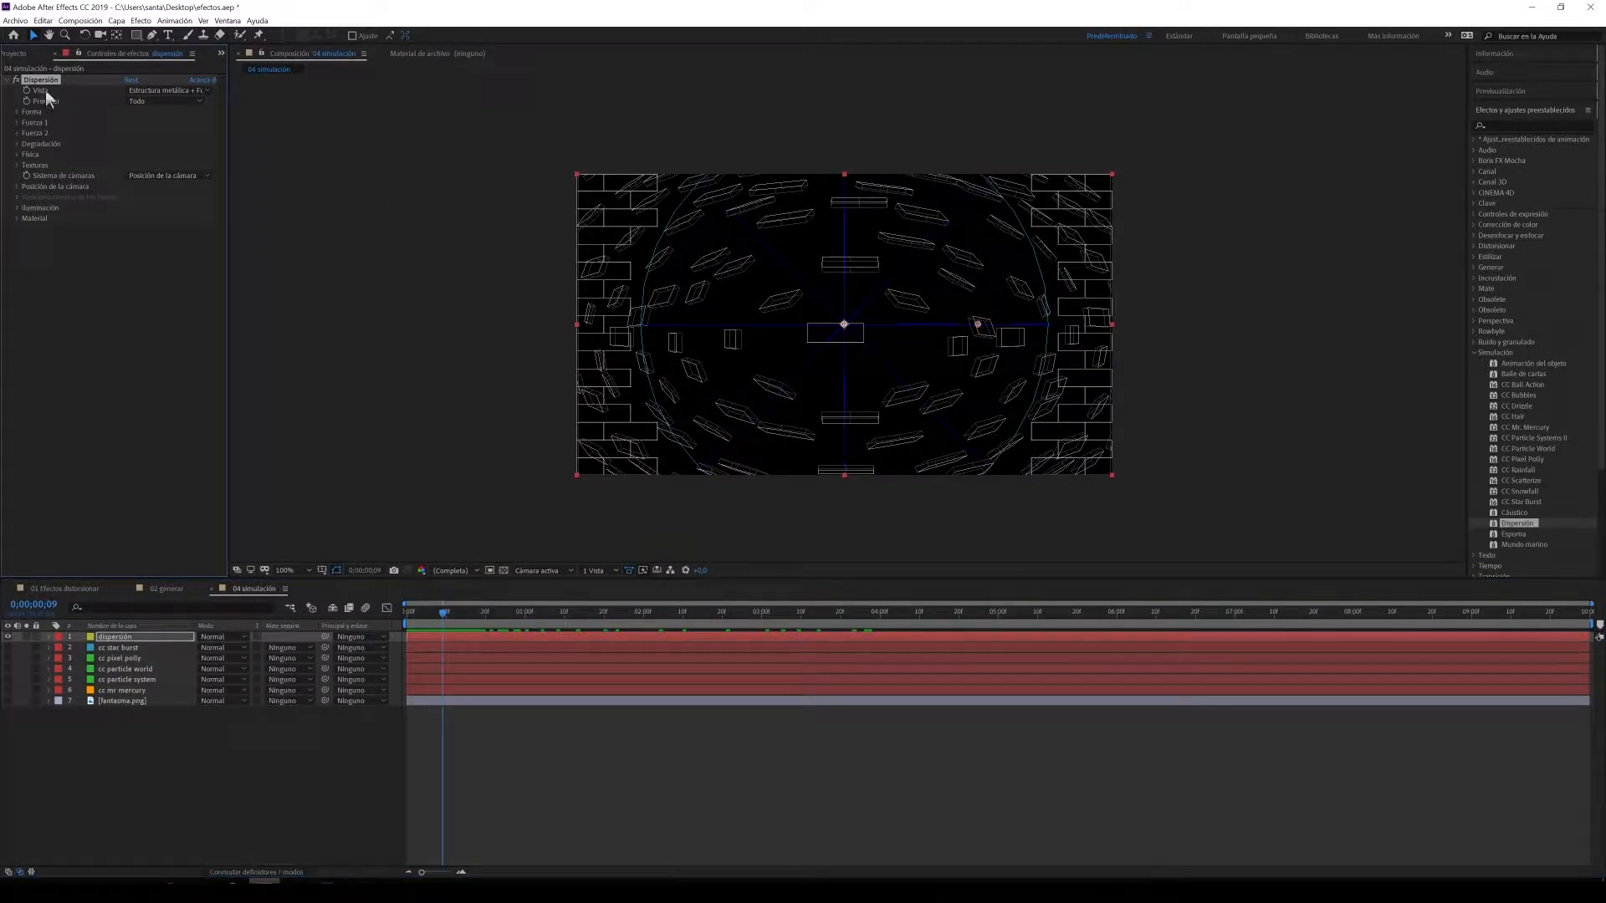
pyautogui.click(165, 100)
pyautogui.click(228, 104)
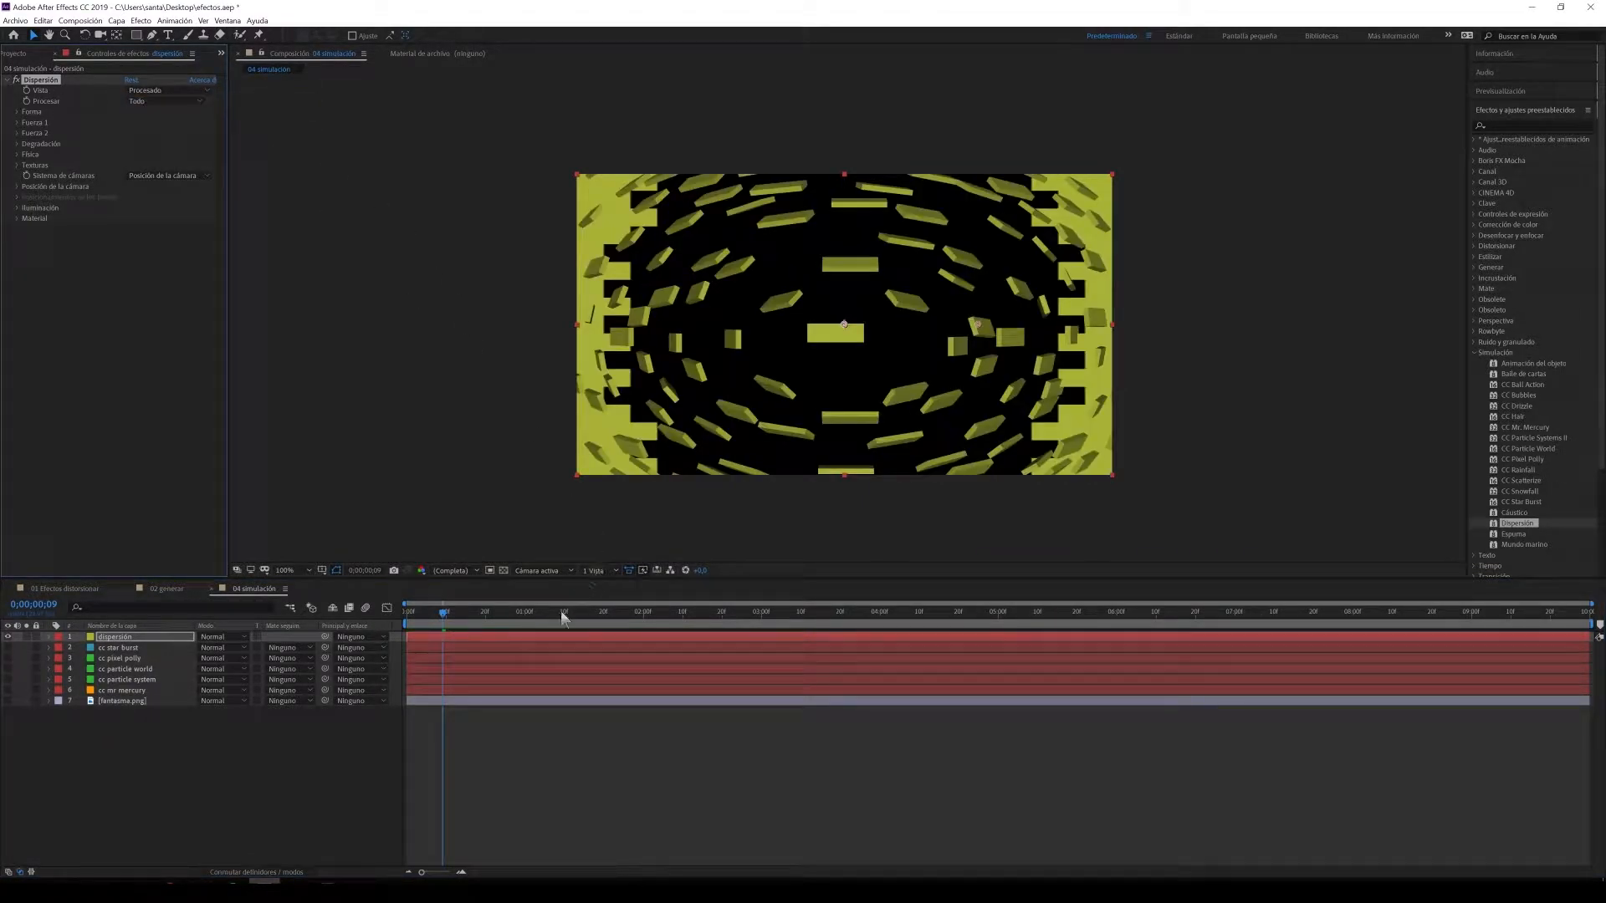
pyautogui.moveTo(446, 615); pyautogui.dragTo(421, 636)
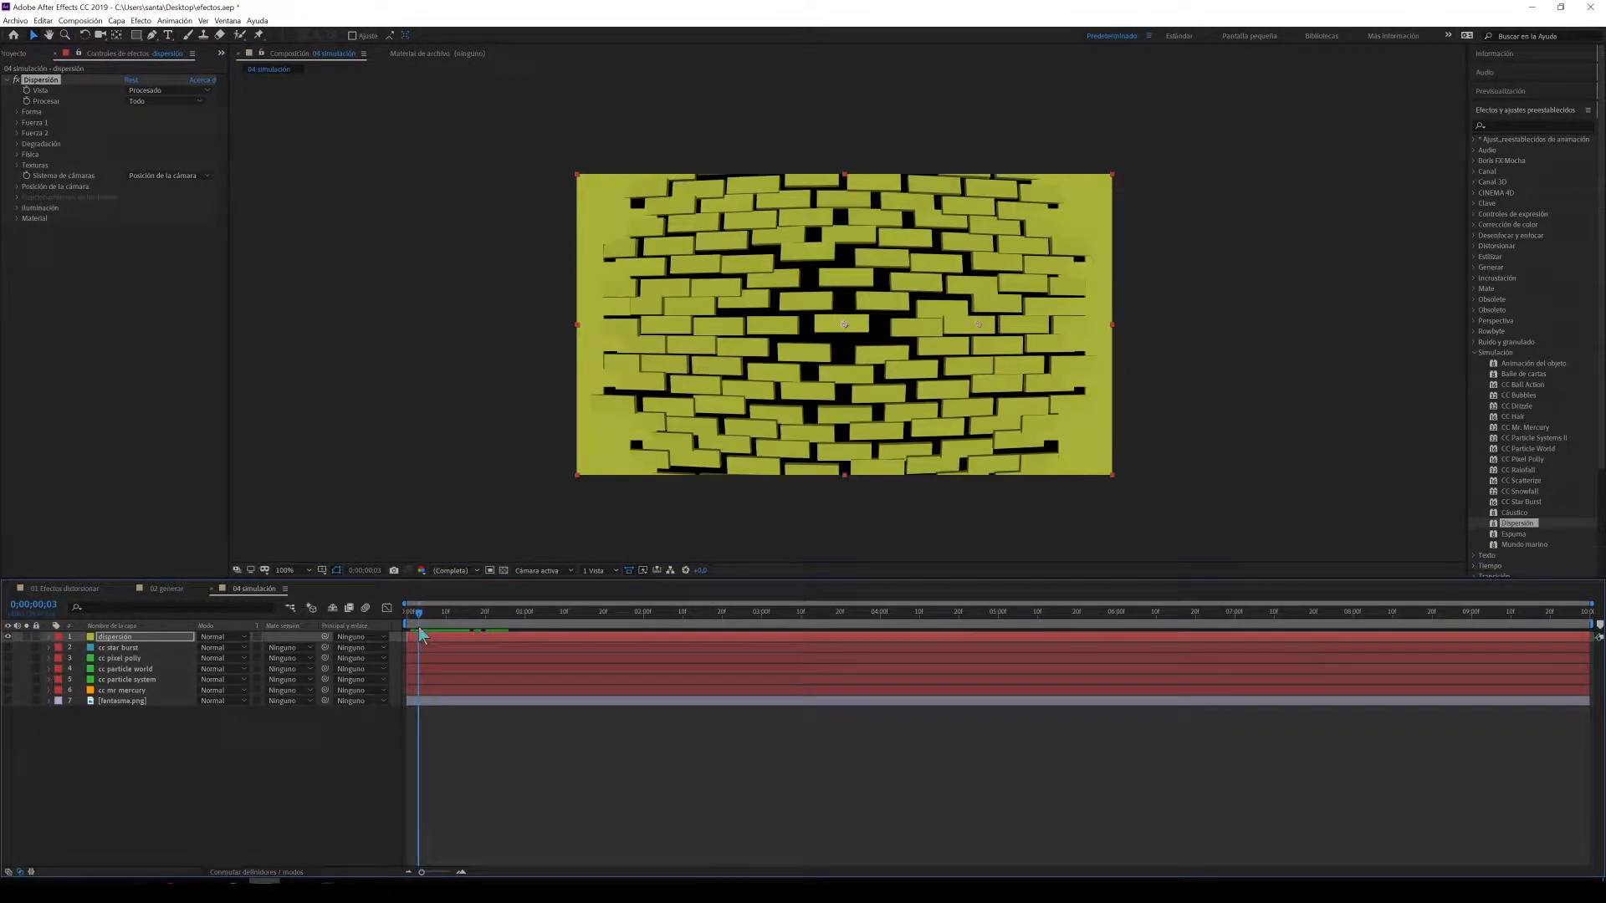
pyautogui.moveTo(846, 330); pyautogui.dragTo(595, 454)
# Step: Try Forma Motivo patterns such as Motivo estrellado, Cheurones, Hipérboles, Ovoides and Cristal on the exploding layer, and settle on Puzle
pyautogui.click(16, 112)
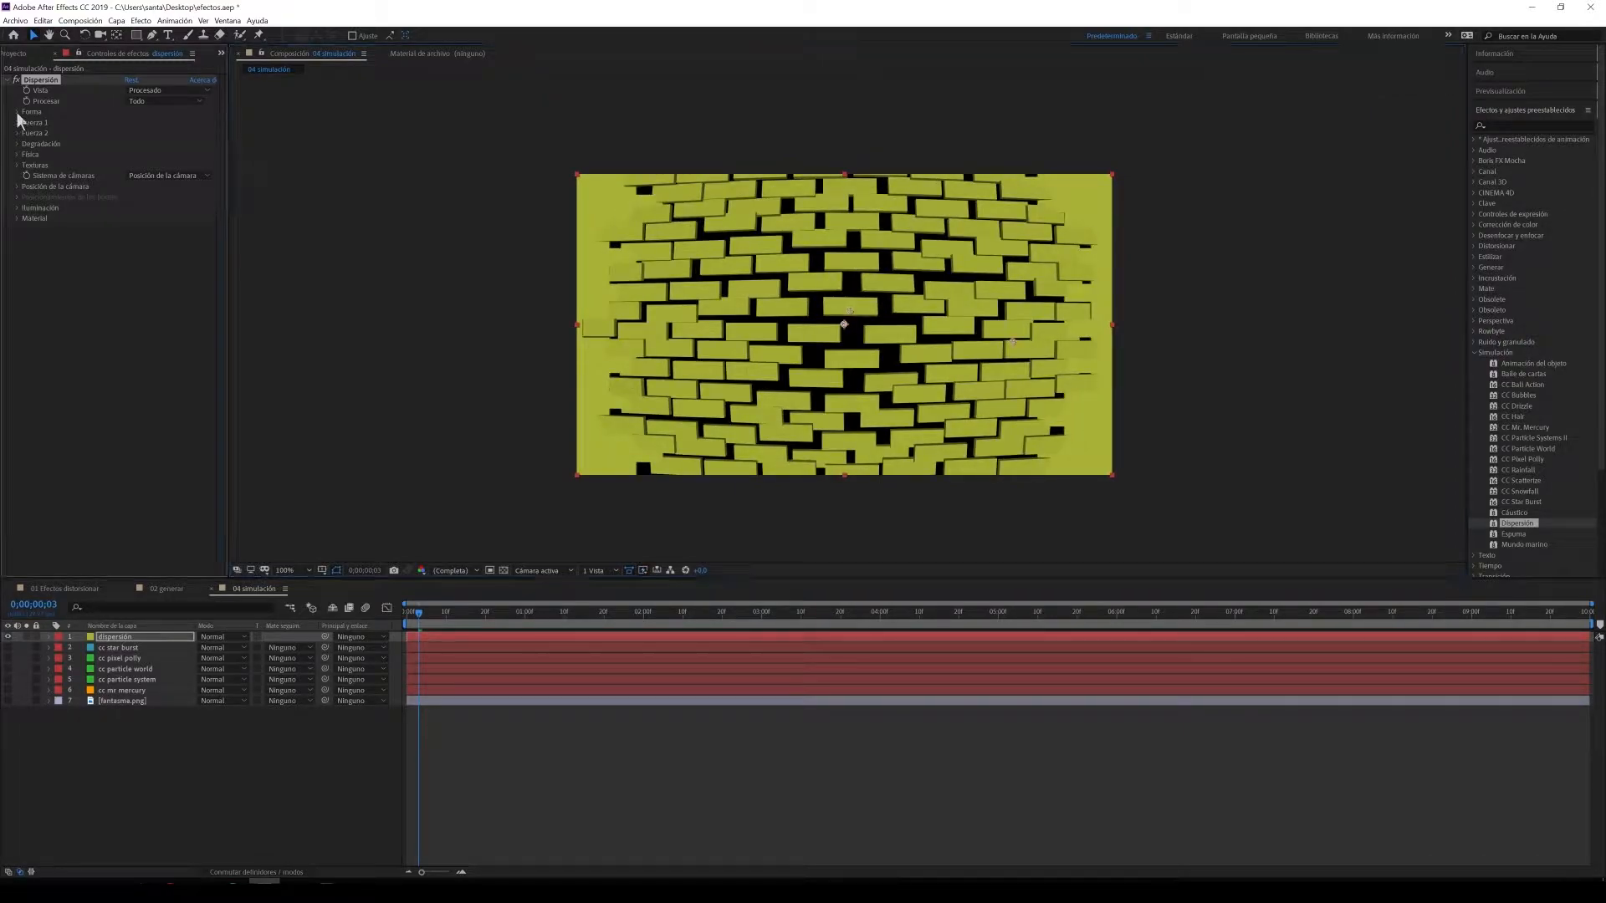
pyautogui.click(154, 125)
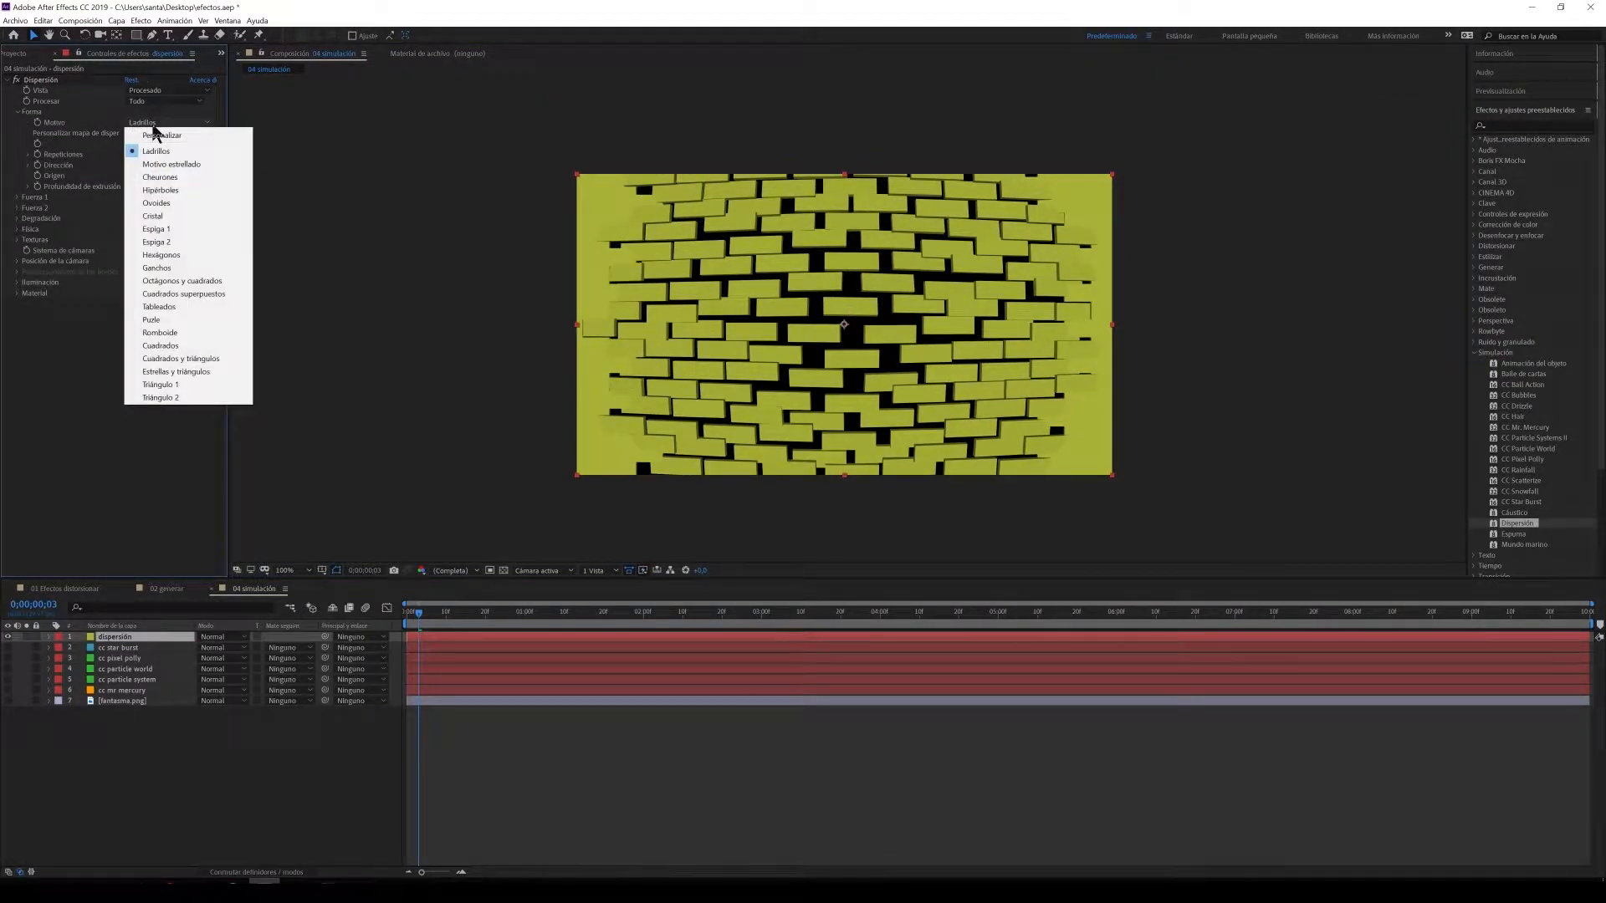
pyautogui.click(183, 164)
pyautogui.click(167, 123)
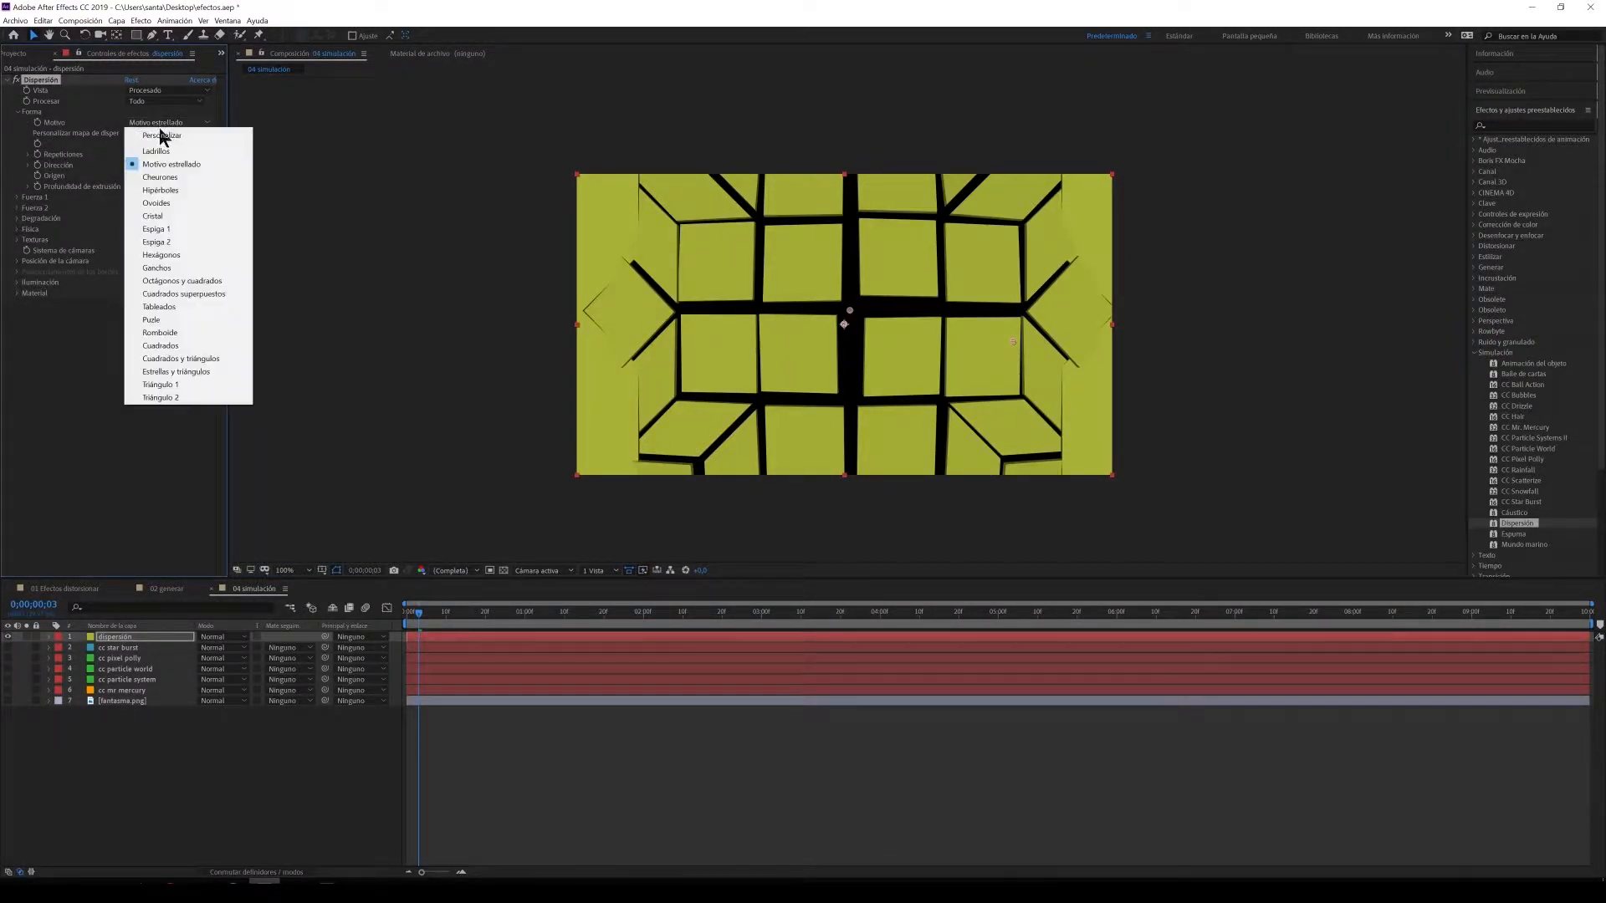
pyautogui.click(160, 176)
pyautogui.click(163, 123)
pyautogui.click(156, 191)
pyautogui.moveTo(420, 616)
pyautogui.mouseDown()
pyautogui.moveTo(599, 617)
pyautogui.moveTo(407, 617)
pyautogui.moveTo(473, 602)
pyautogui.moveTo(450, 605)
pyautogui.mouseUp()
pyautogui.click(167, 123)
pyautogui.click(216, 205)
pyautogui.click(163, 123)
pyautogui.click(164, 218)
pyautogui.click(167, 123)
pyautogui.click(167, 230)
pyautogui.click(167, 123)
pyautogui.click(163, 261)
pyautogui.click(167, 123)
pyautogui.click(163, 277)
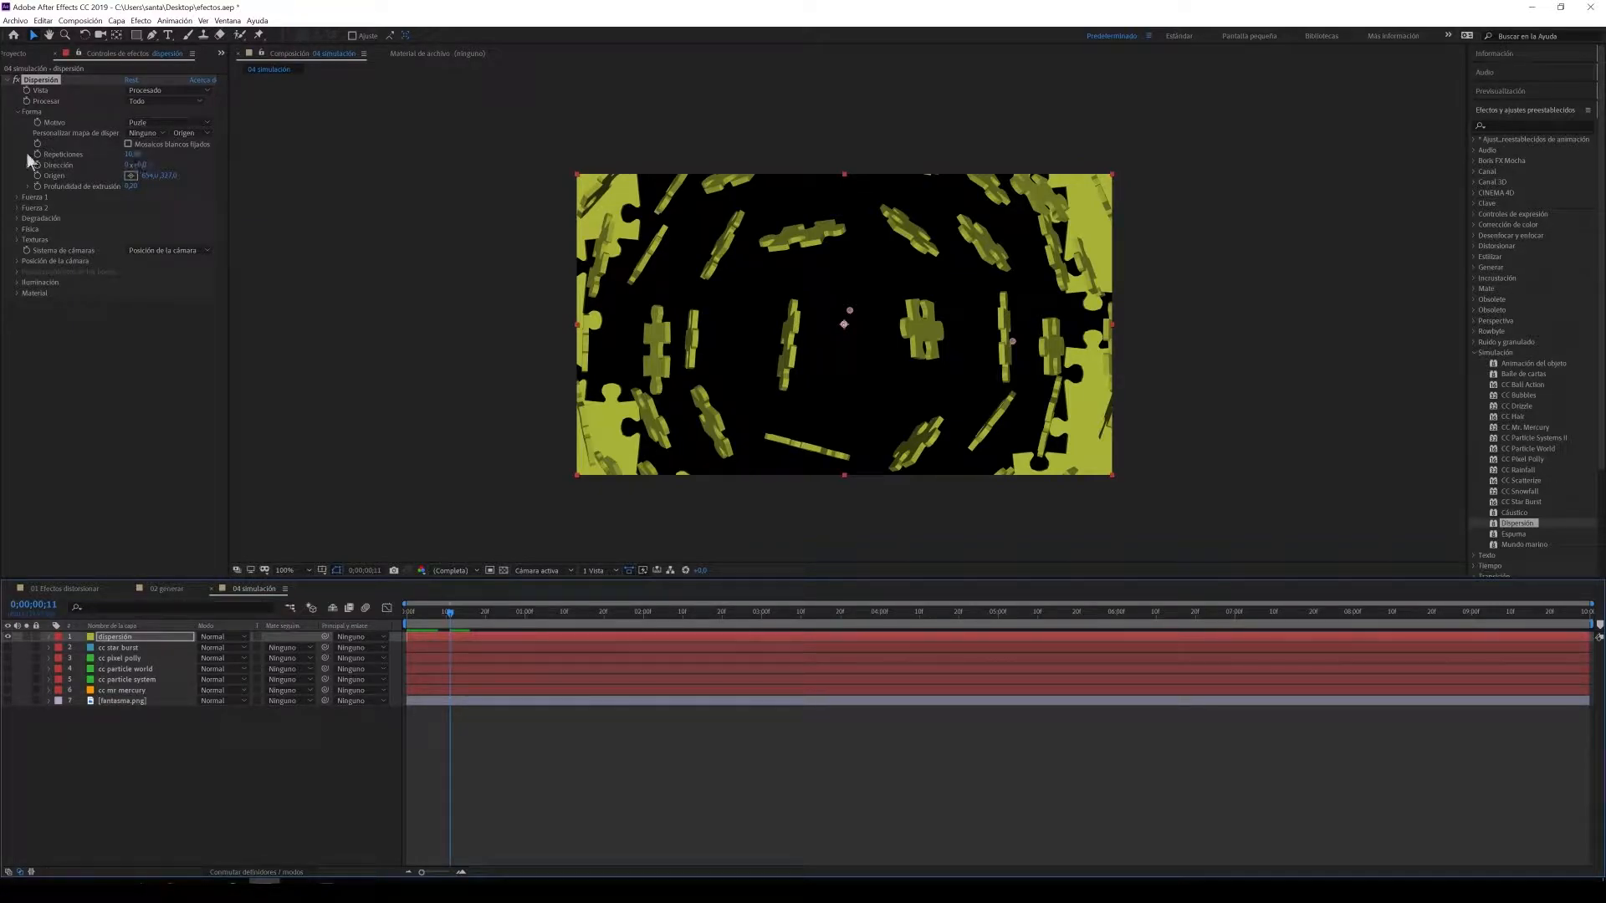
# Step: Increase the Forma Repeticiones to get smaller puzzle pieces and preview the explosion from the start
pyautogui.moveTo(138, 156); pyautogui.dragTo(125, 156)
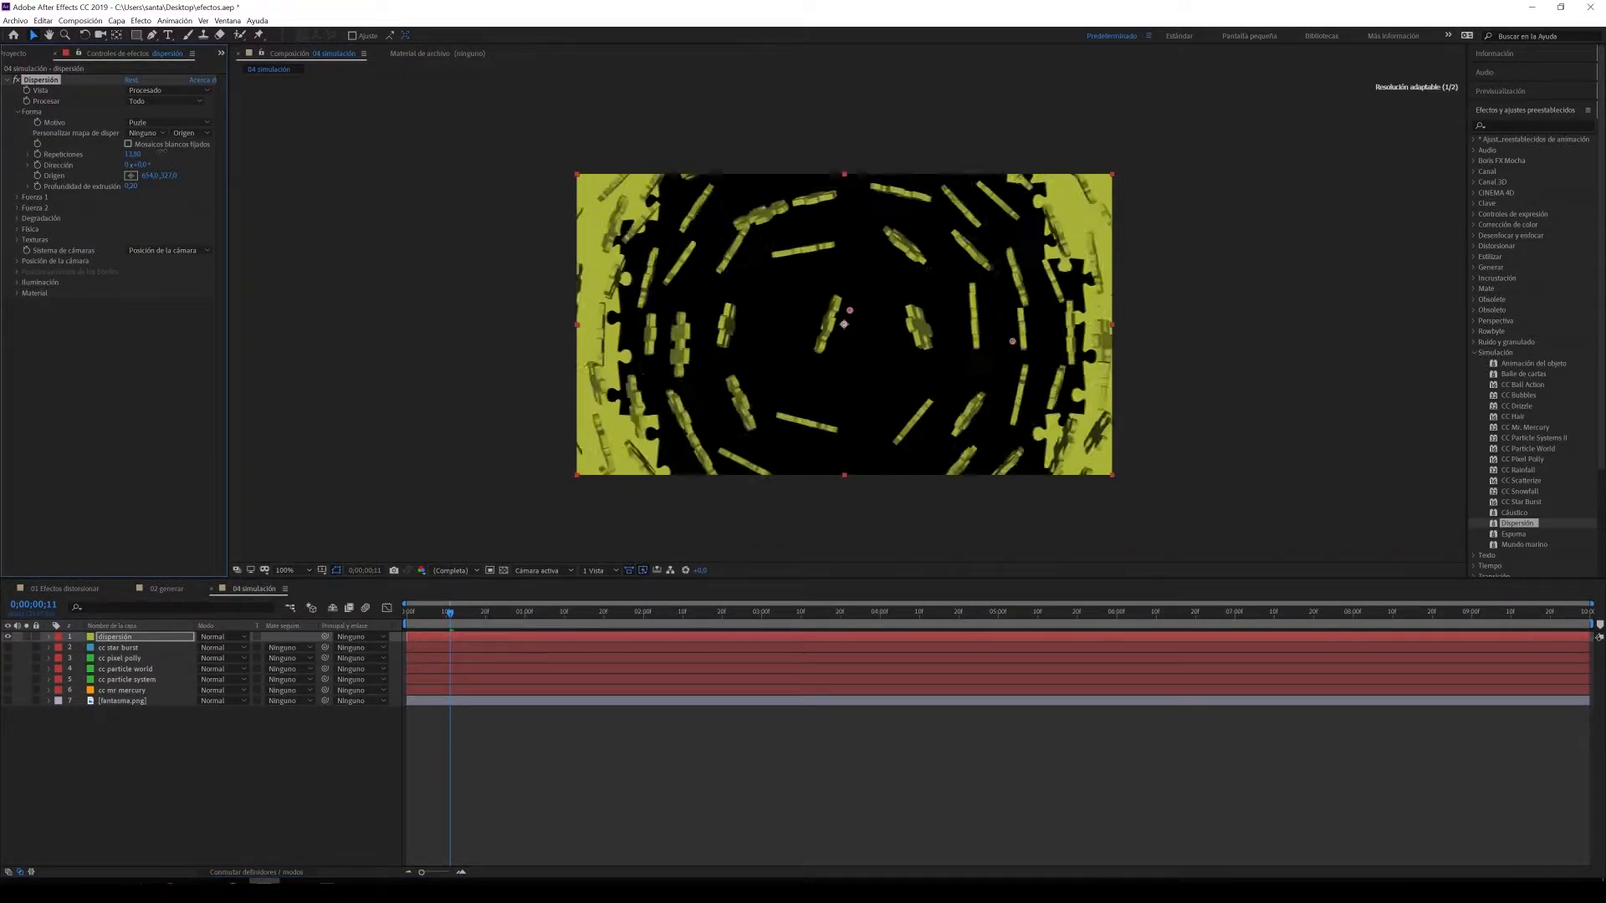
pyautogui.moveTo(433, 619); pyautogui.dragTo(422, 620)
pyautogui.moveTo(138, 165); pyautogui.dragTo(168, 165)
pyautogui.moveTo(456, 620); pyautogui.dragTo(412, 620)
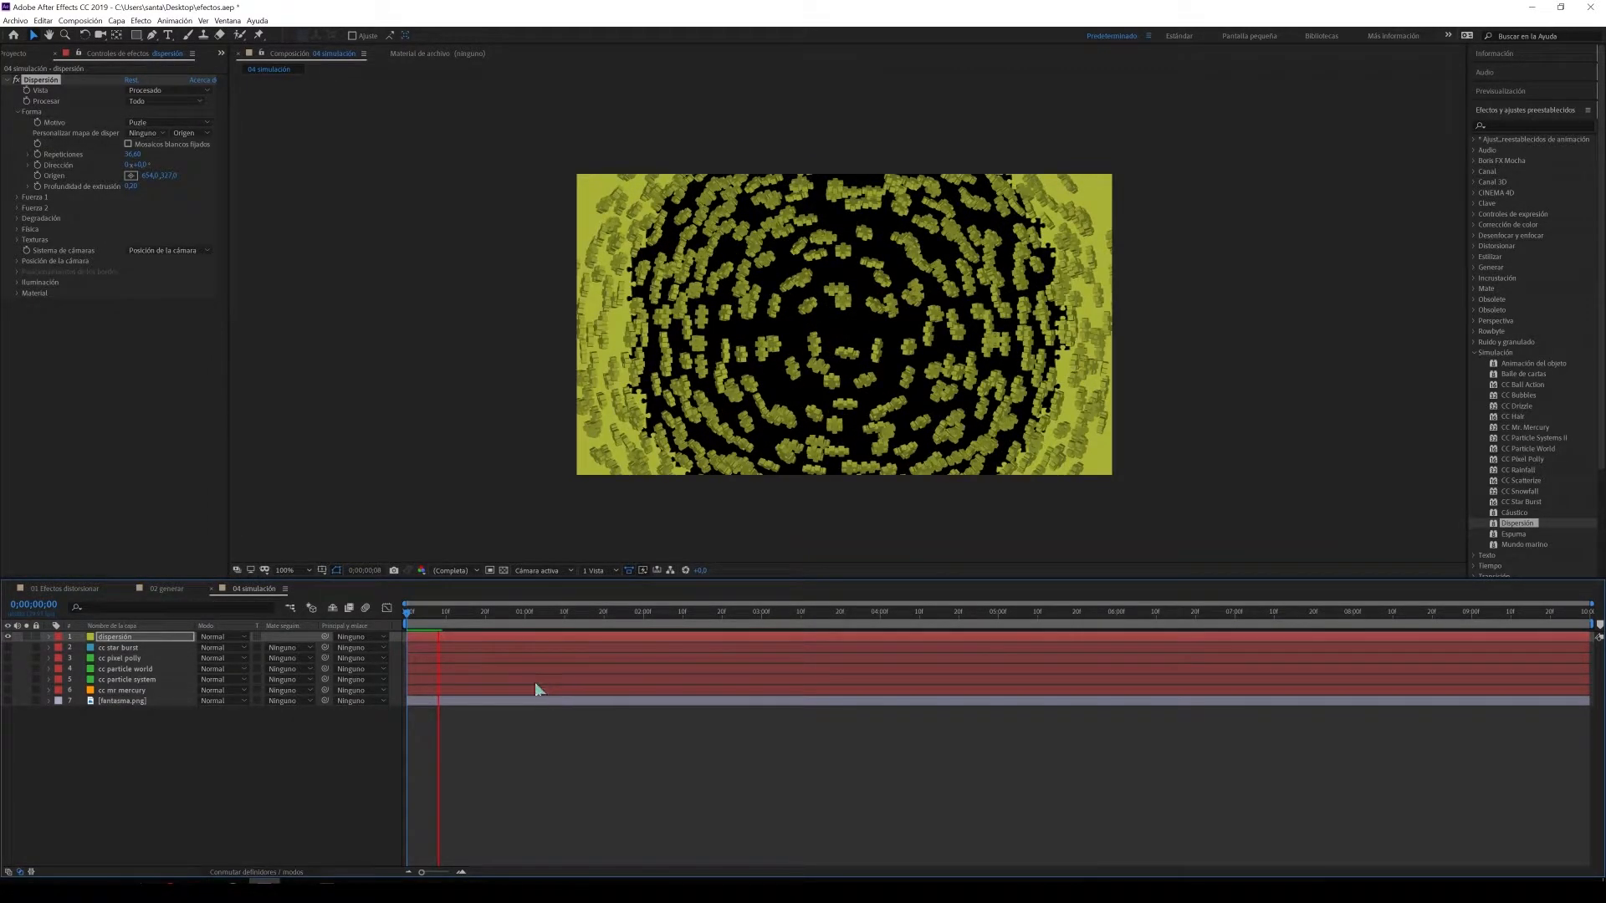
# Step: Rotate the pattern with Dirección, shift its Origen to the left of centre, and scrub through the early frames
pyautogui.moveTo(140, 164); pyautogui.dragTo(156, 165)
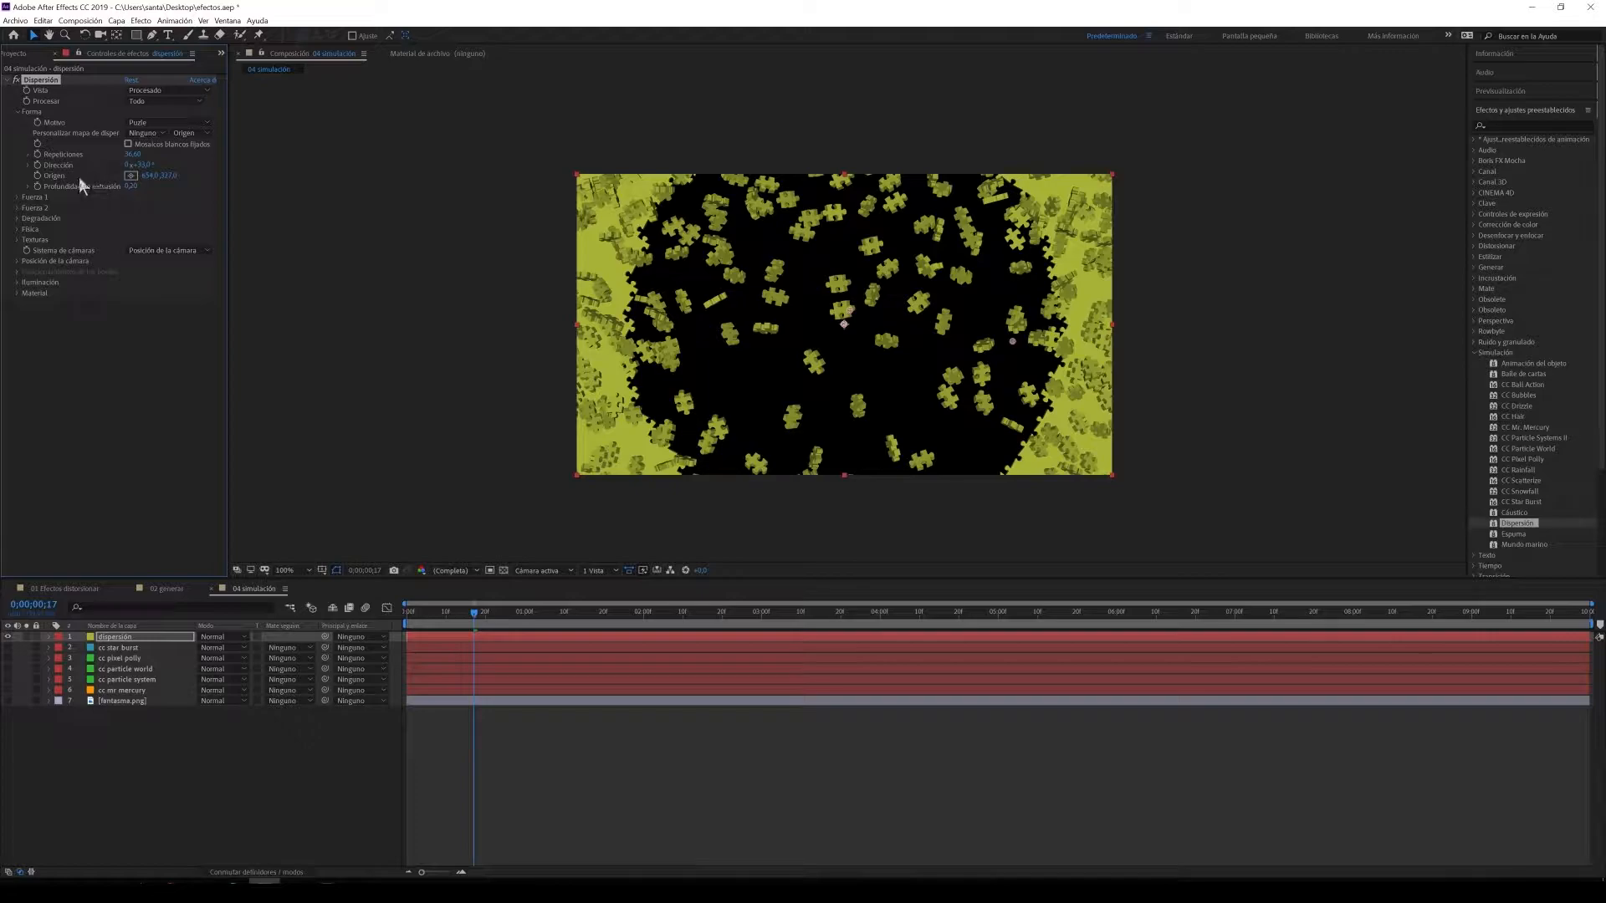
pyautogui.moveTo(176, 184); pyautogui.dragTo(179, 184)
pyautogui.moveTo(851, 319); pyautogui.dragTo(763, 328)
pyautogui.press('space')
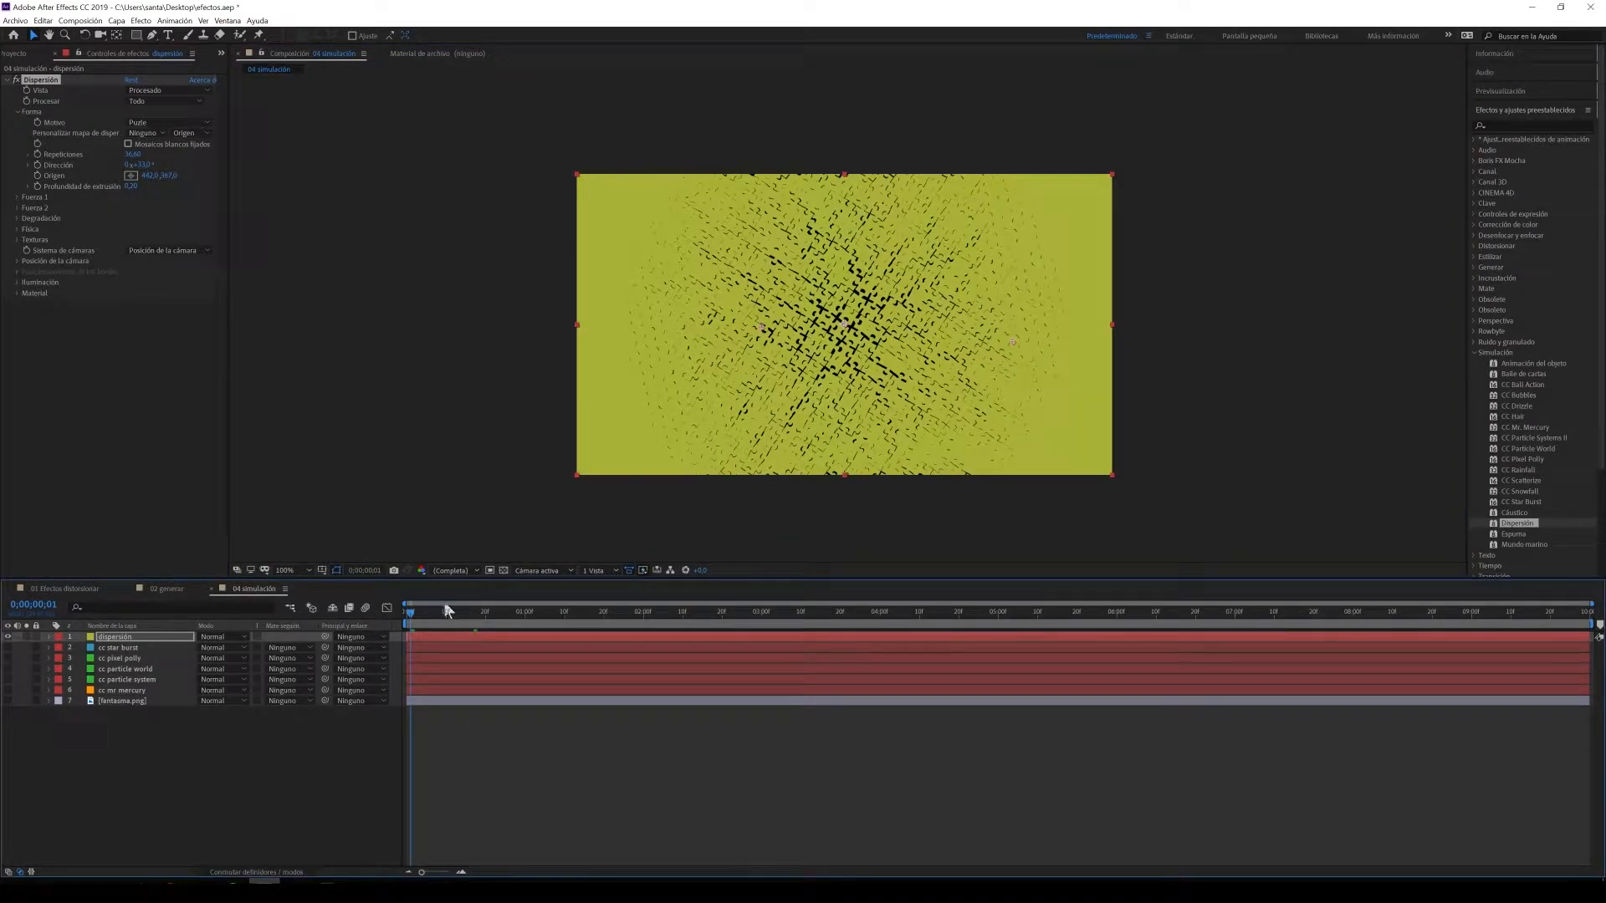
pyautogui.moveTo(436, 619); pyautogui.dragTo(445, 619)
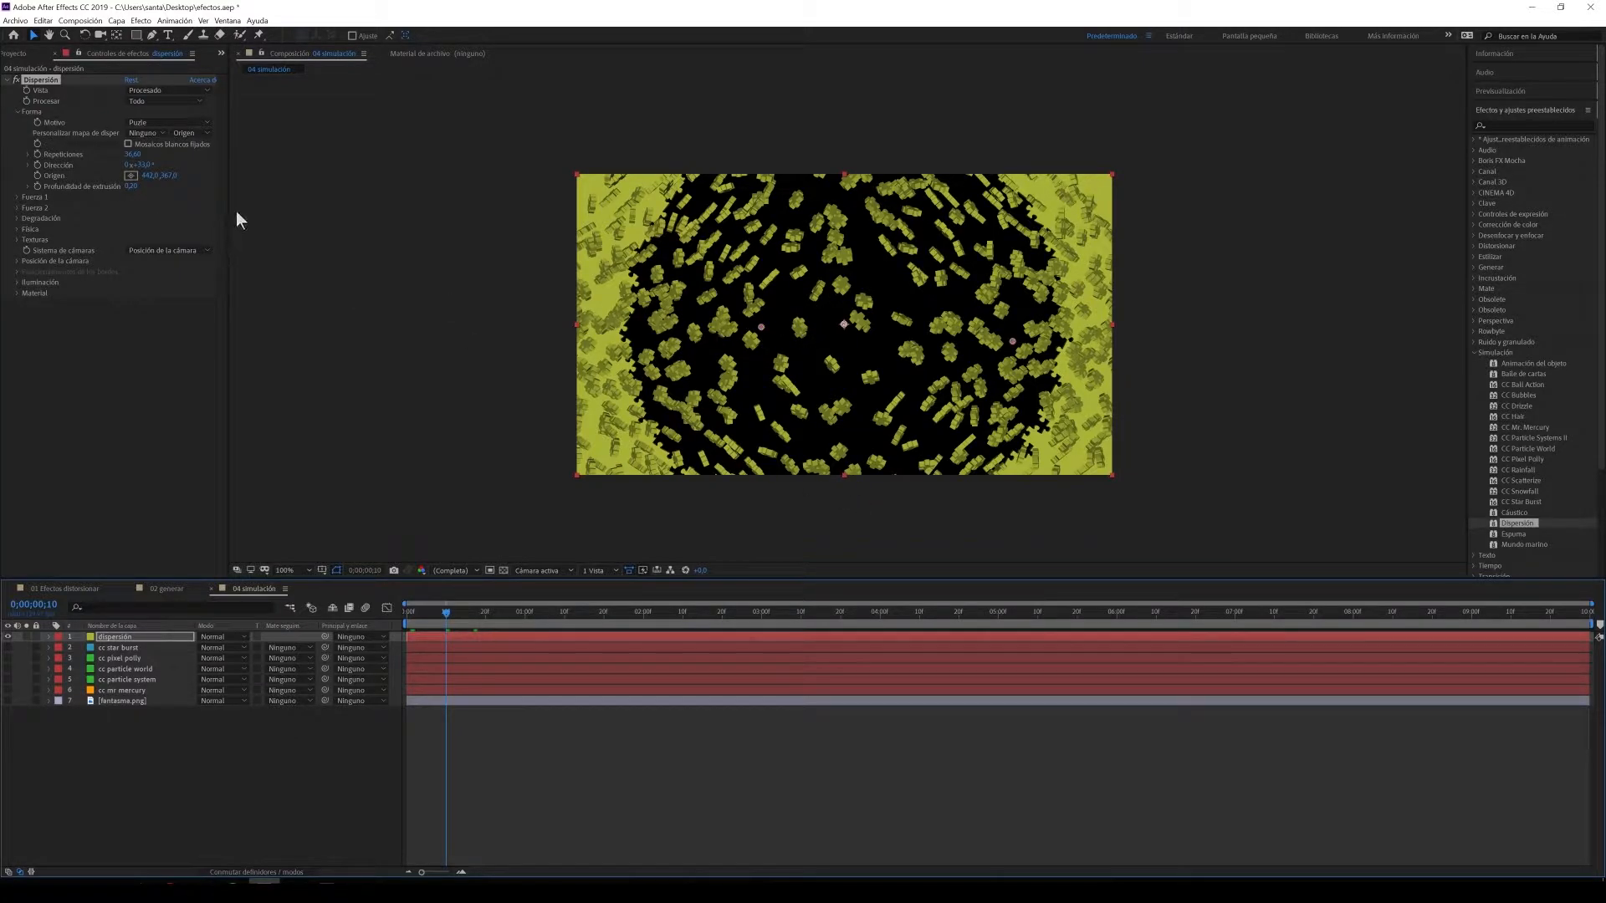
# Step: Reduce the Profundidad de extrusión to 0,00 and preview the flat puzzle pieces from the start
pyautogui.moveTo(130, 187); pyautogui.dragTo(116, 187)
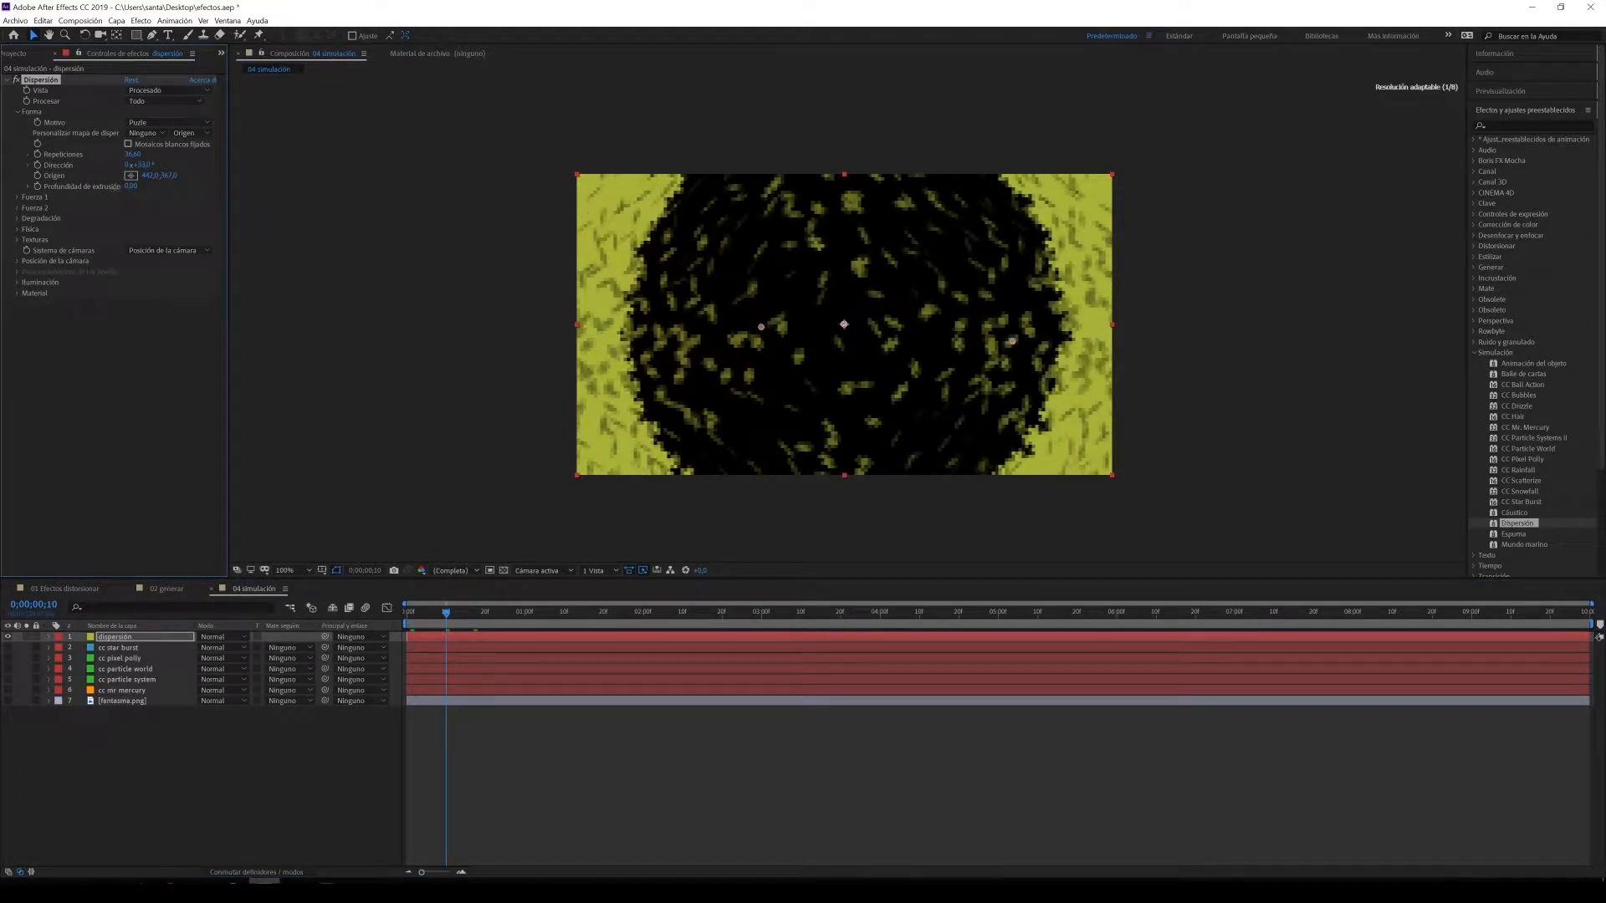
pyautogui.moveTo(438, 623); pyautogui.dragTo(388, 622)
pyautogui.press('space')
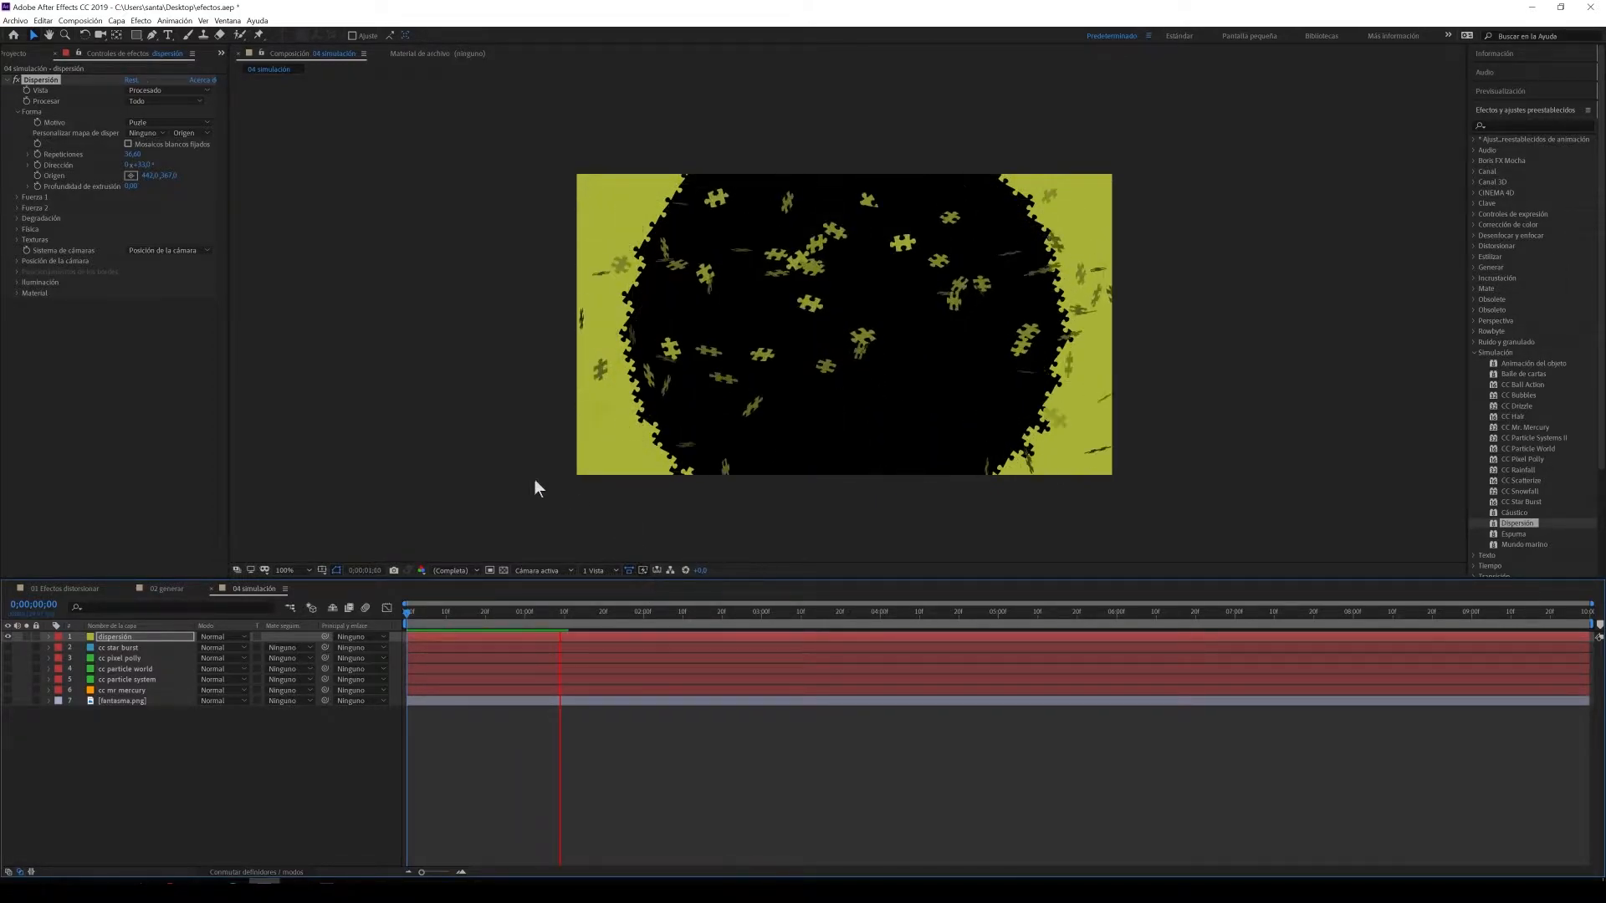
# Step: Enter a new Profundidad de extrusión for the puzzle pieces and scrub back through the early frames
pyautogui.click(132, 186)
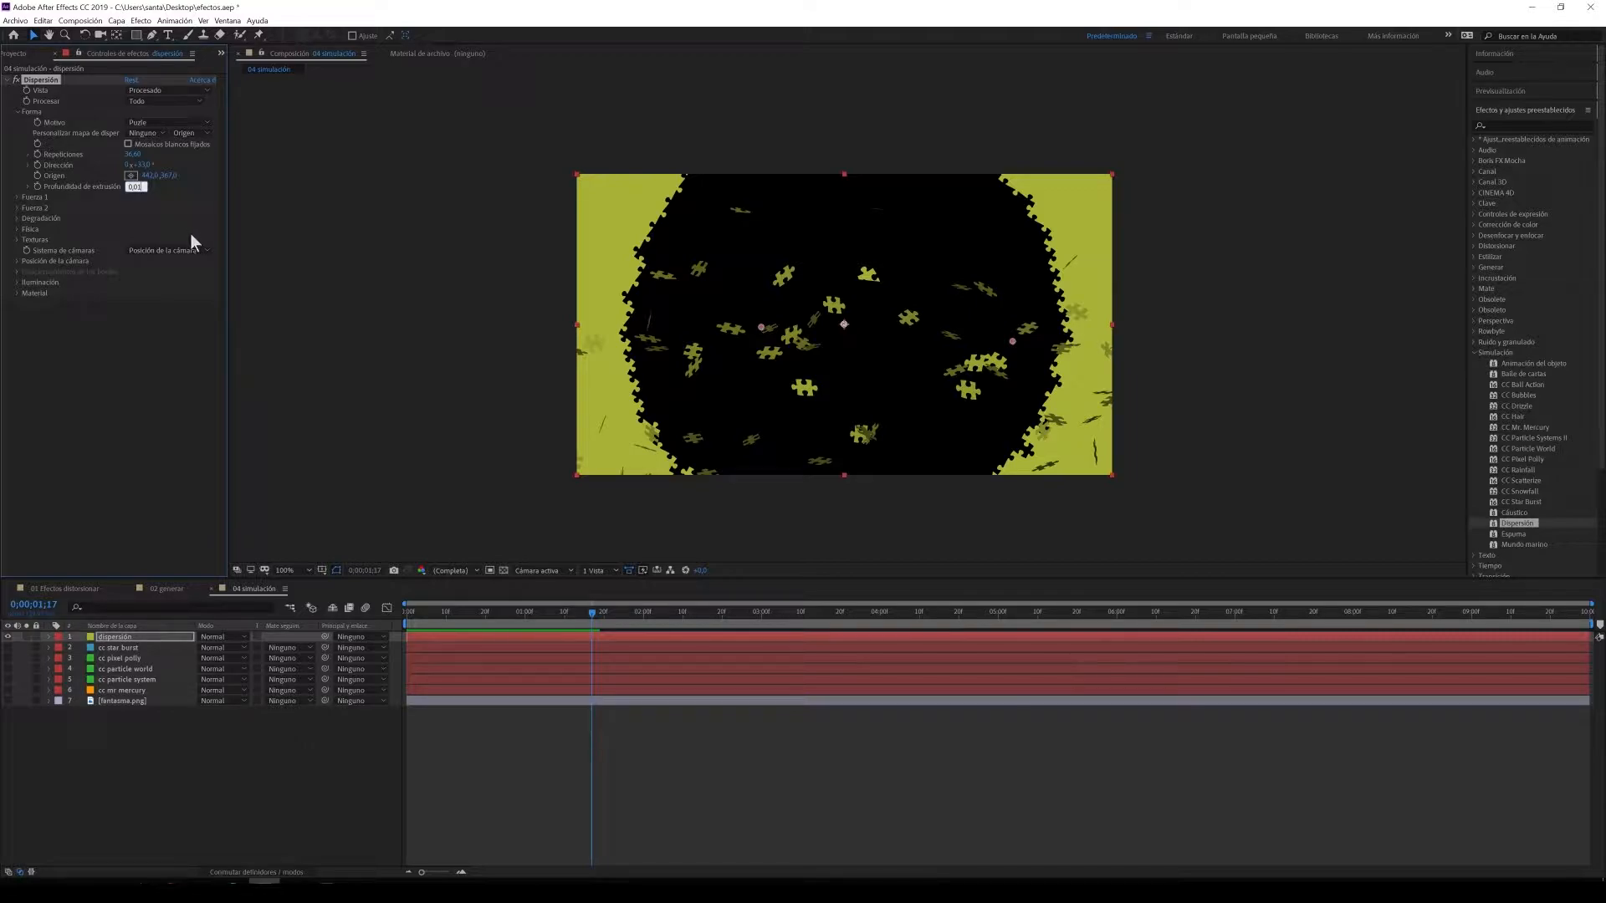
pyautogui.press('Return')
pyautogui.moveTo(485, 621); pyautogui.dragTo(423, 628)
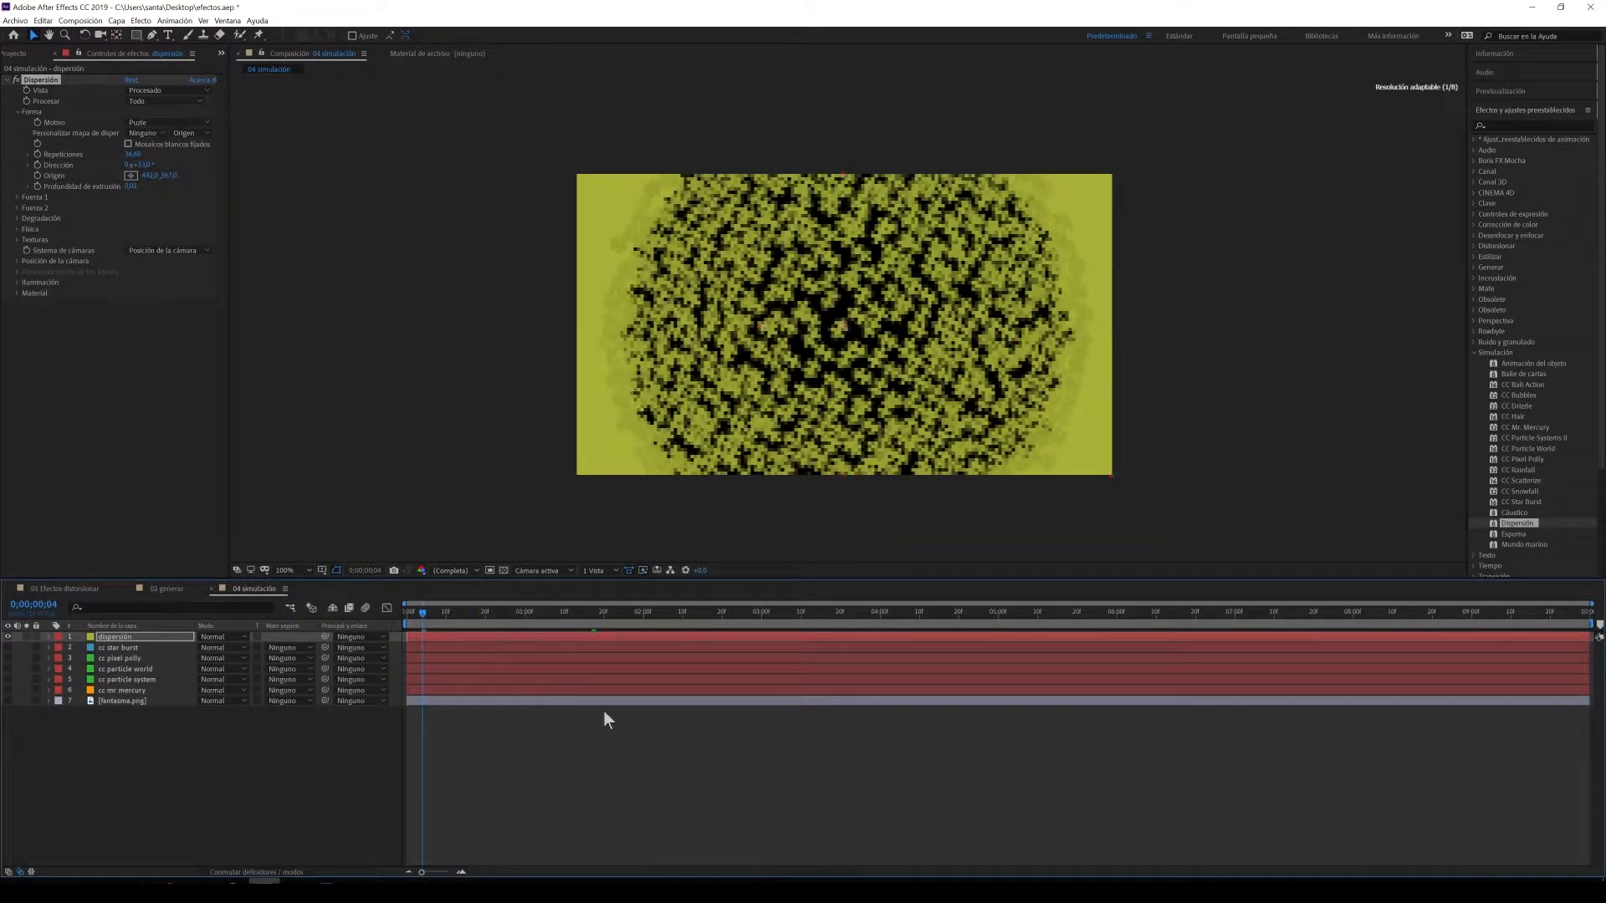
# Step: Preview the extruded puzzle pieces and move the Fuerza 1 Posición up to 640,0, 334,0
pyautogui.press('space')
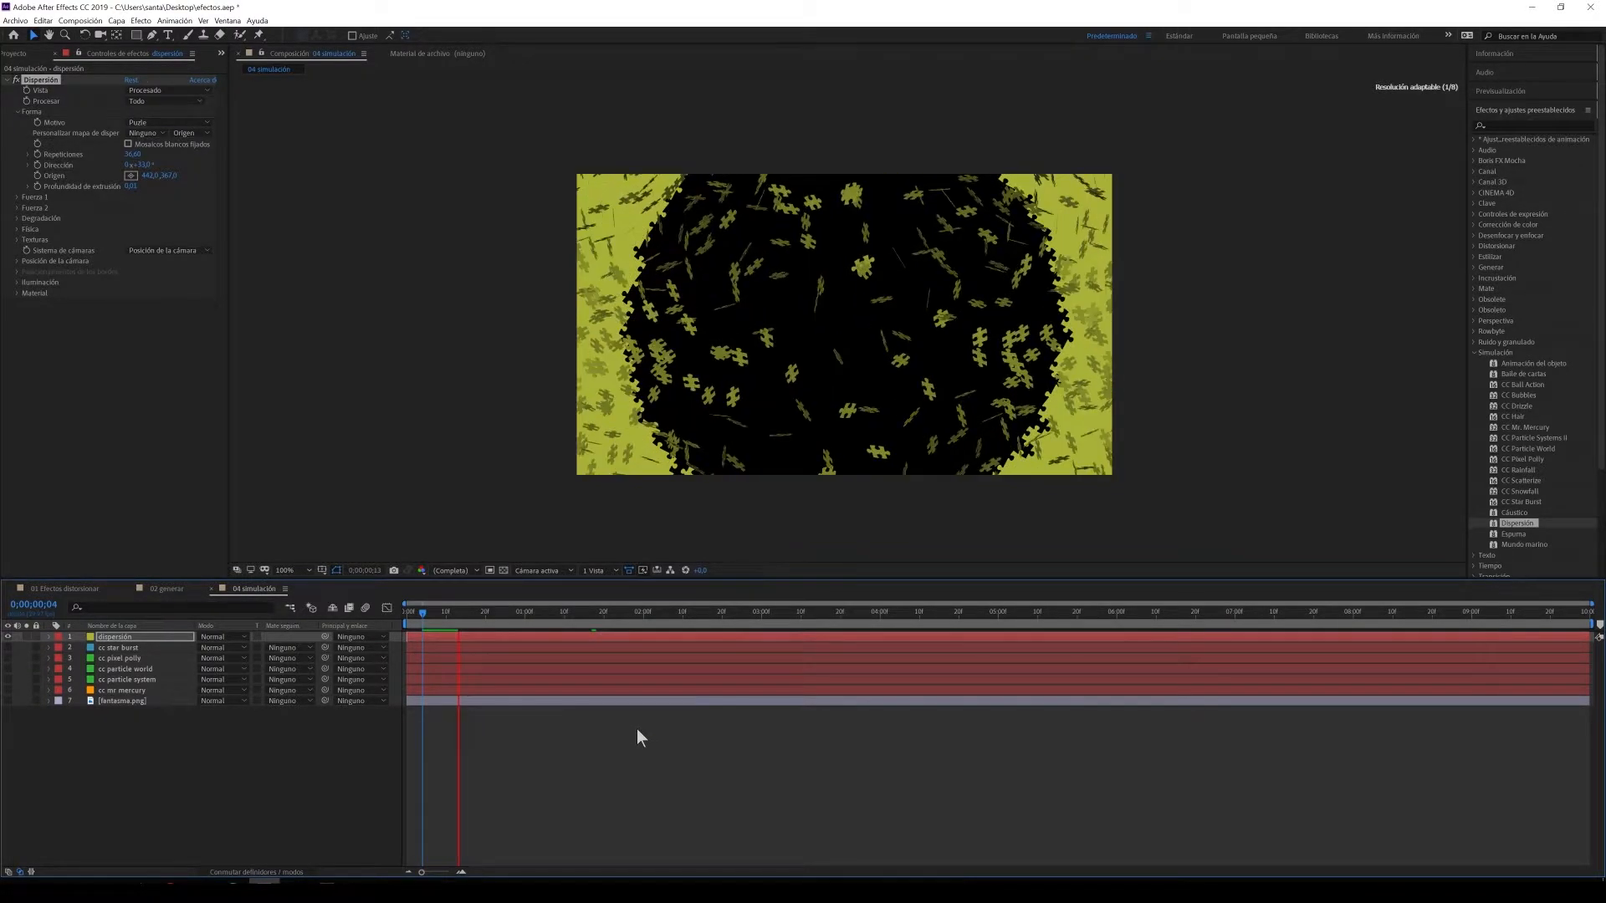
pyautogui.click(17, 197)
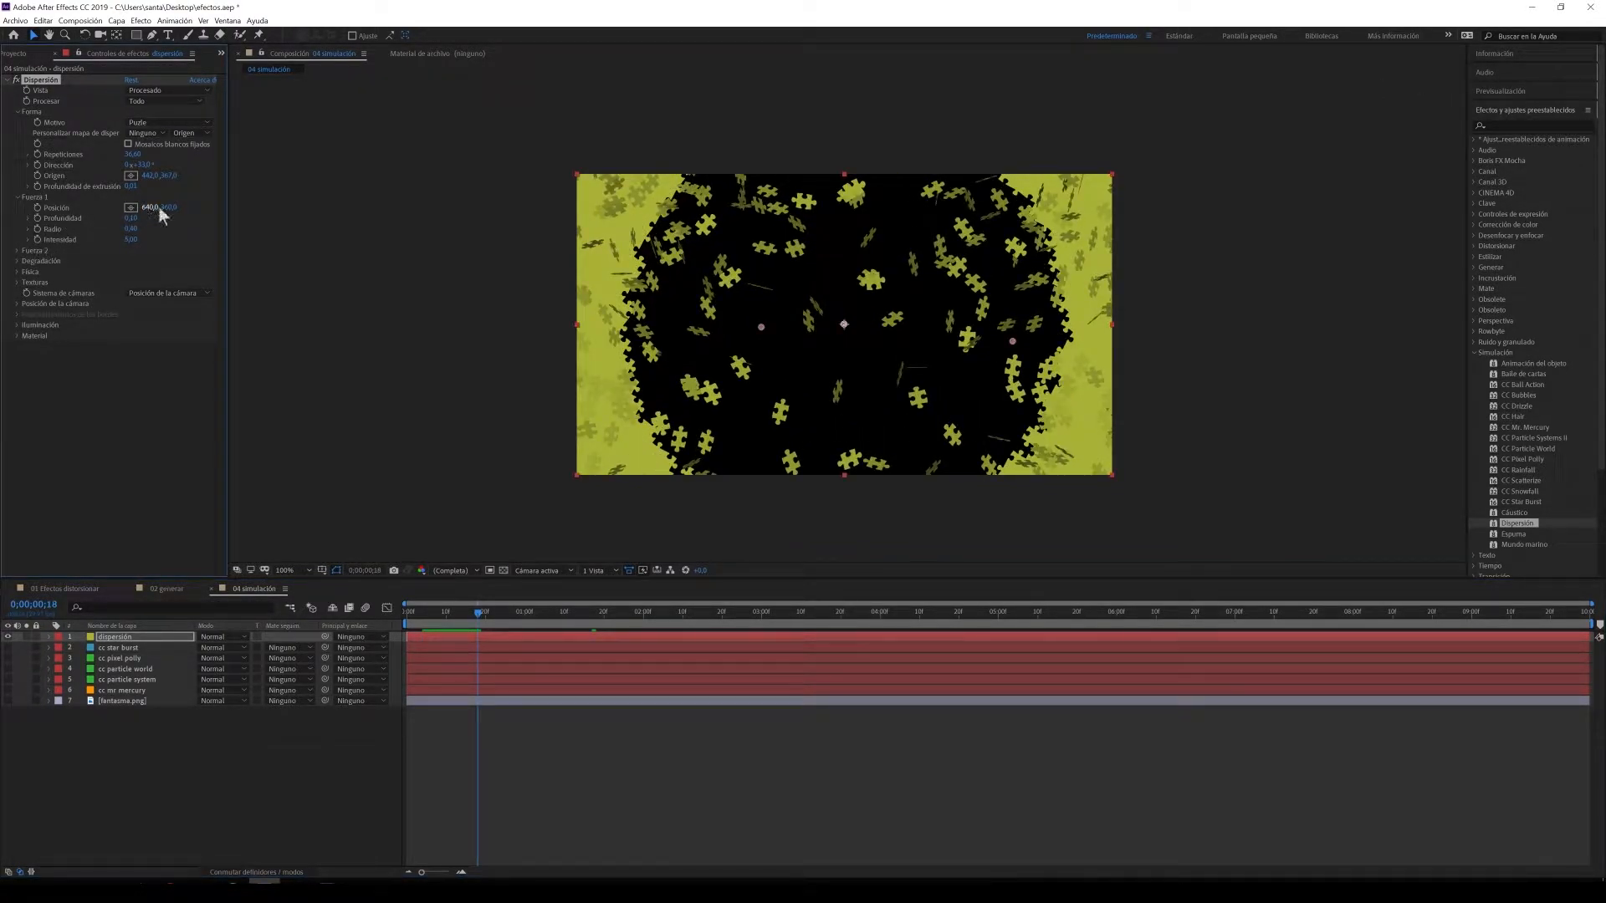
pyautogui.moveTo(170, 206); pyautogui.dragTo(159, 304)
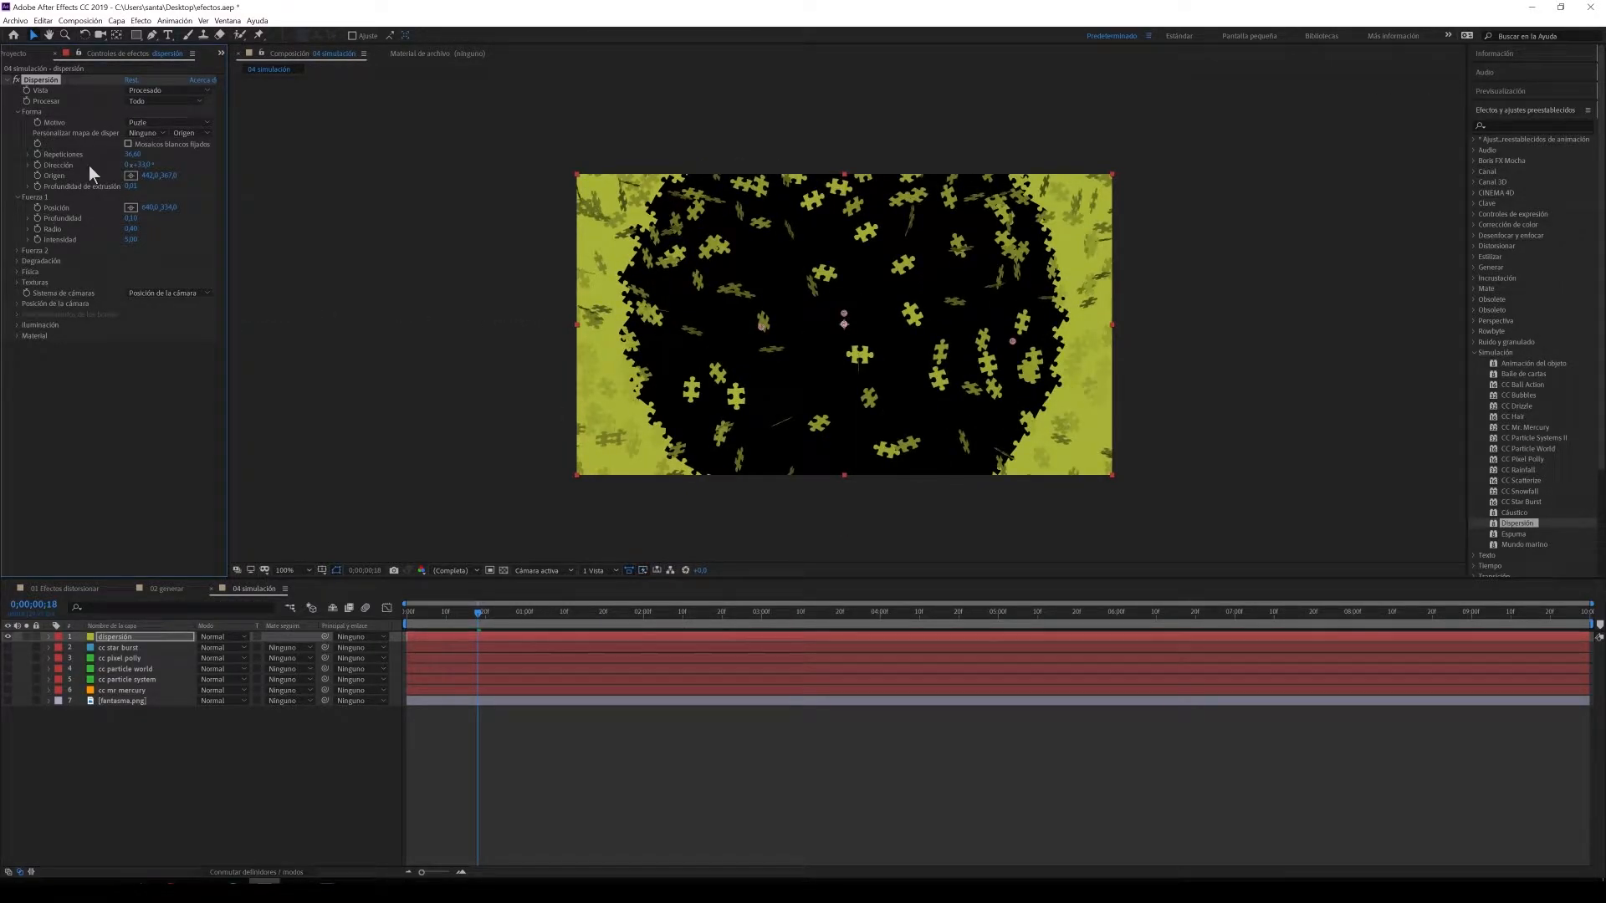
# Step: Increase the Fuerza 1 Profundidad and preview the smaller hole from the first frame
pyautogui.moveTo(132, 219); pyautogui.dragTo(157, 217)
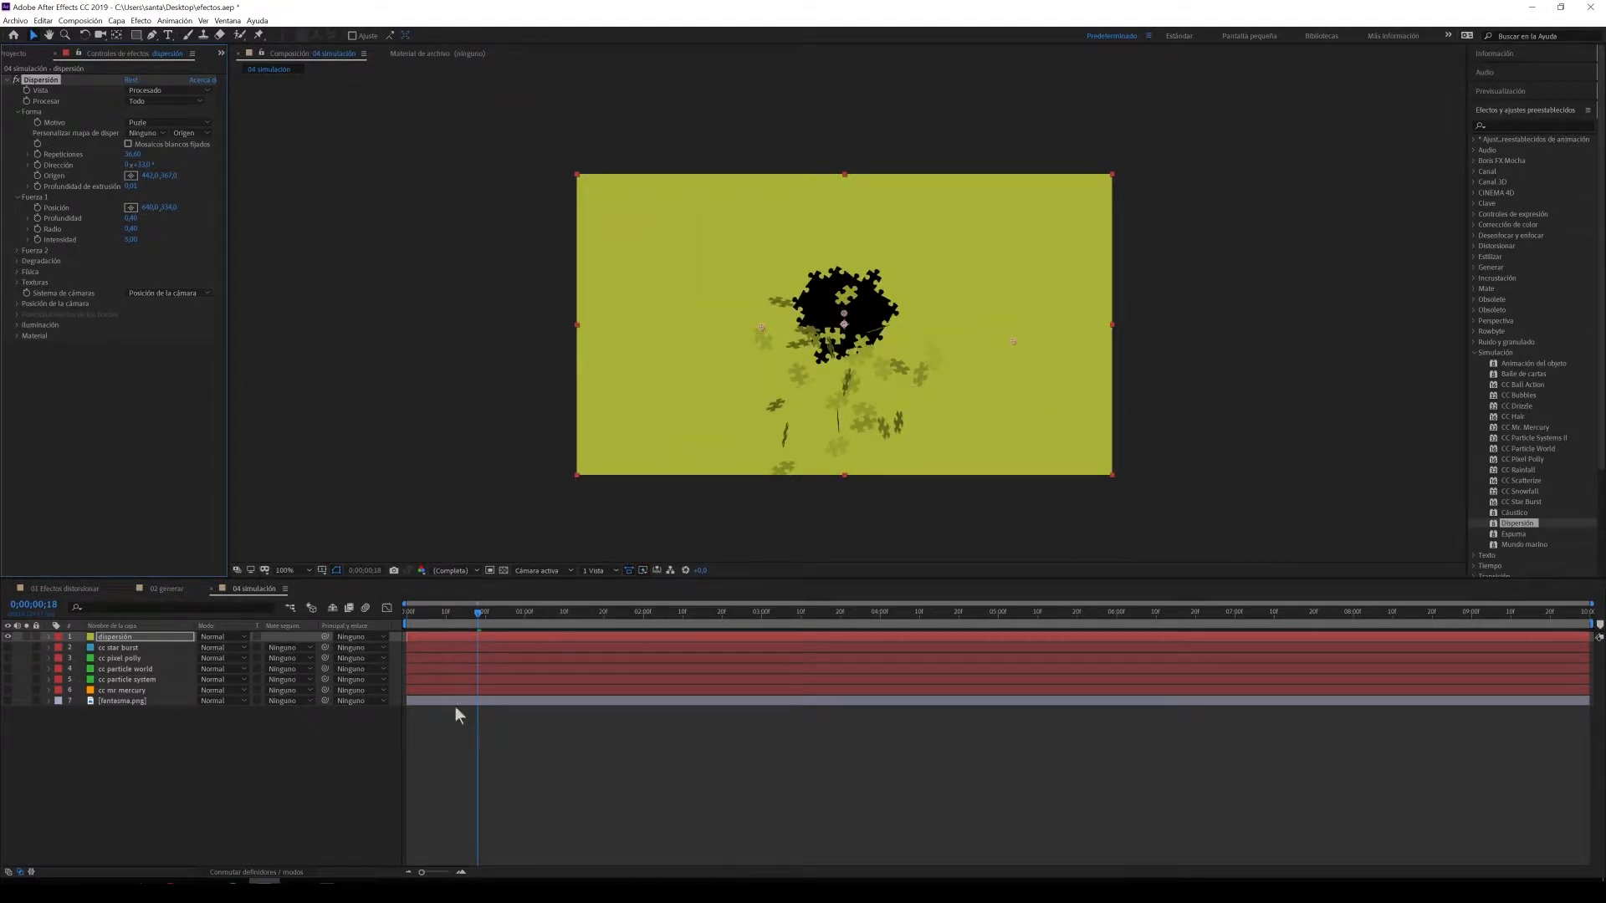
pyautogui.moveTo(461, 615); pyautogui.dragTo(365, 614)
pyautogui.press('space')
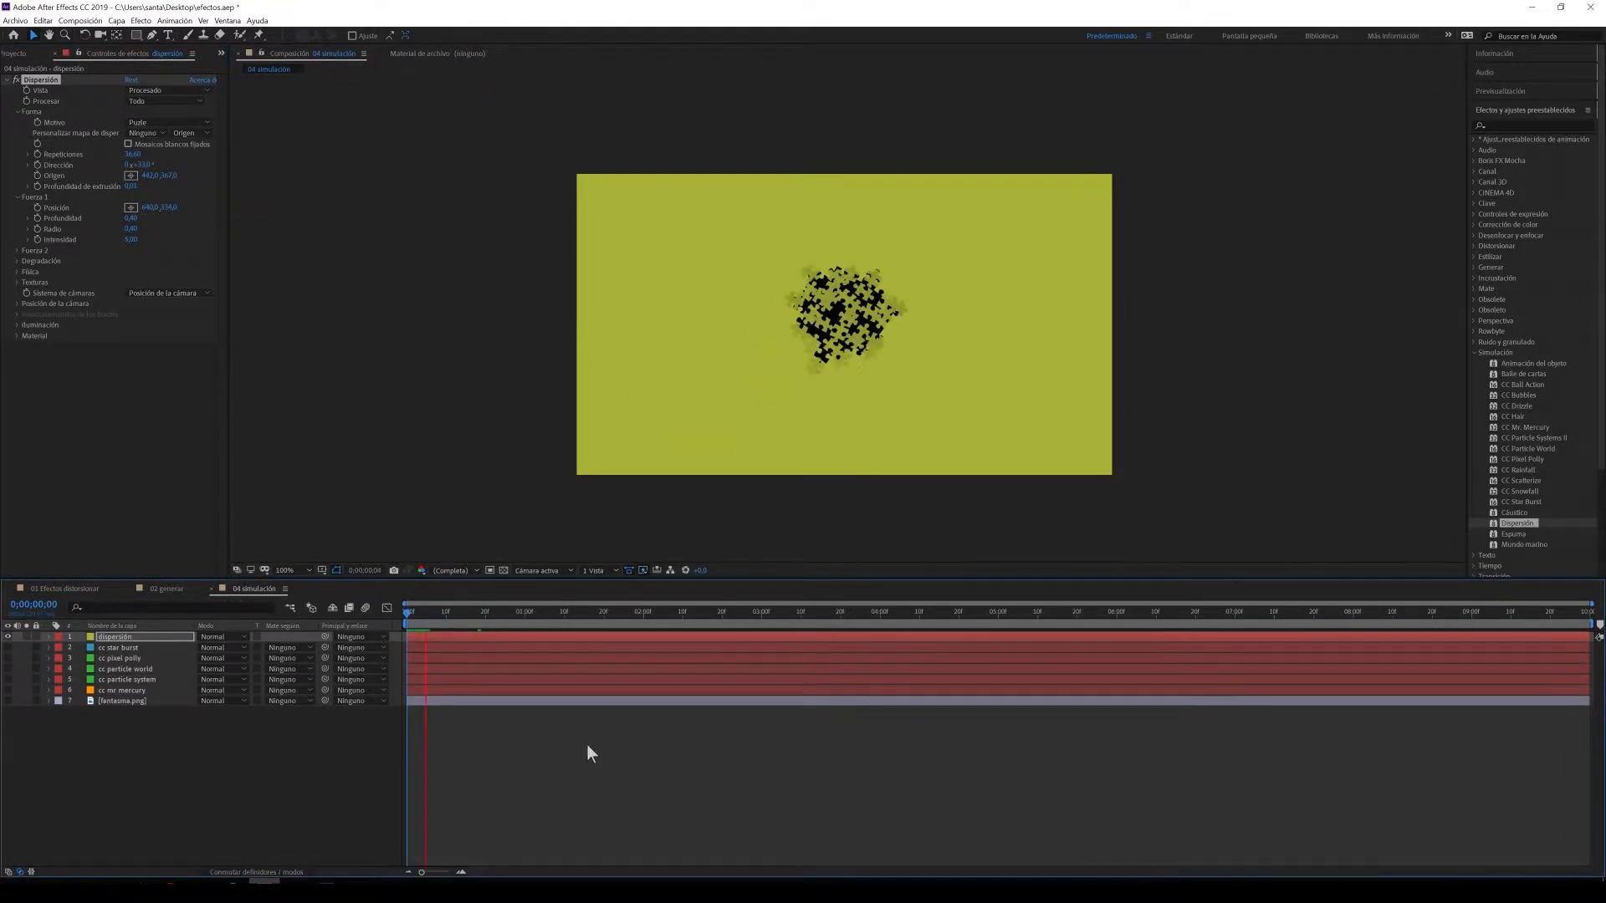
pyautogui.press('space')
# Step: Enlarge the Fuerza 1 Radio and play the explosion from the first frame
pyautogui.moveTo(130, 229)
pyautogui.mouseDown()
pyautogui.moveTo(167, 230)
pyautogui.moveTo(126, 238)
pyautogui.moveTo(148, 236)
pyautogui.mouseUp()
pyautogui.moveTo(430, 618); pyautogui.dragTo(407, 617)
pyautogui.press('space')
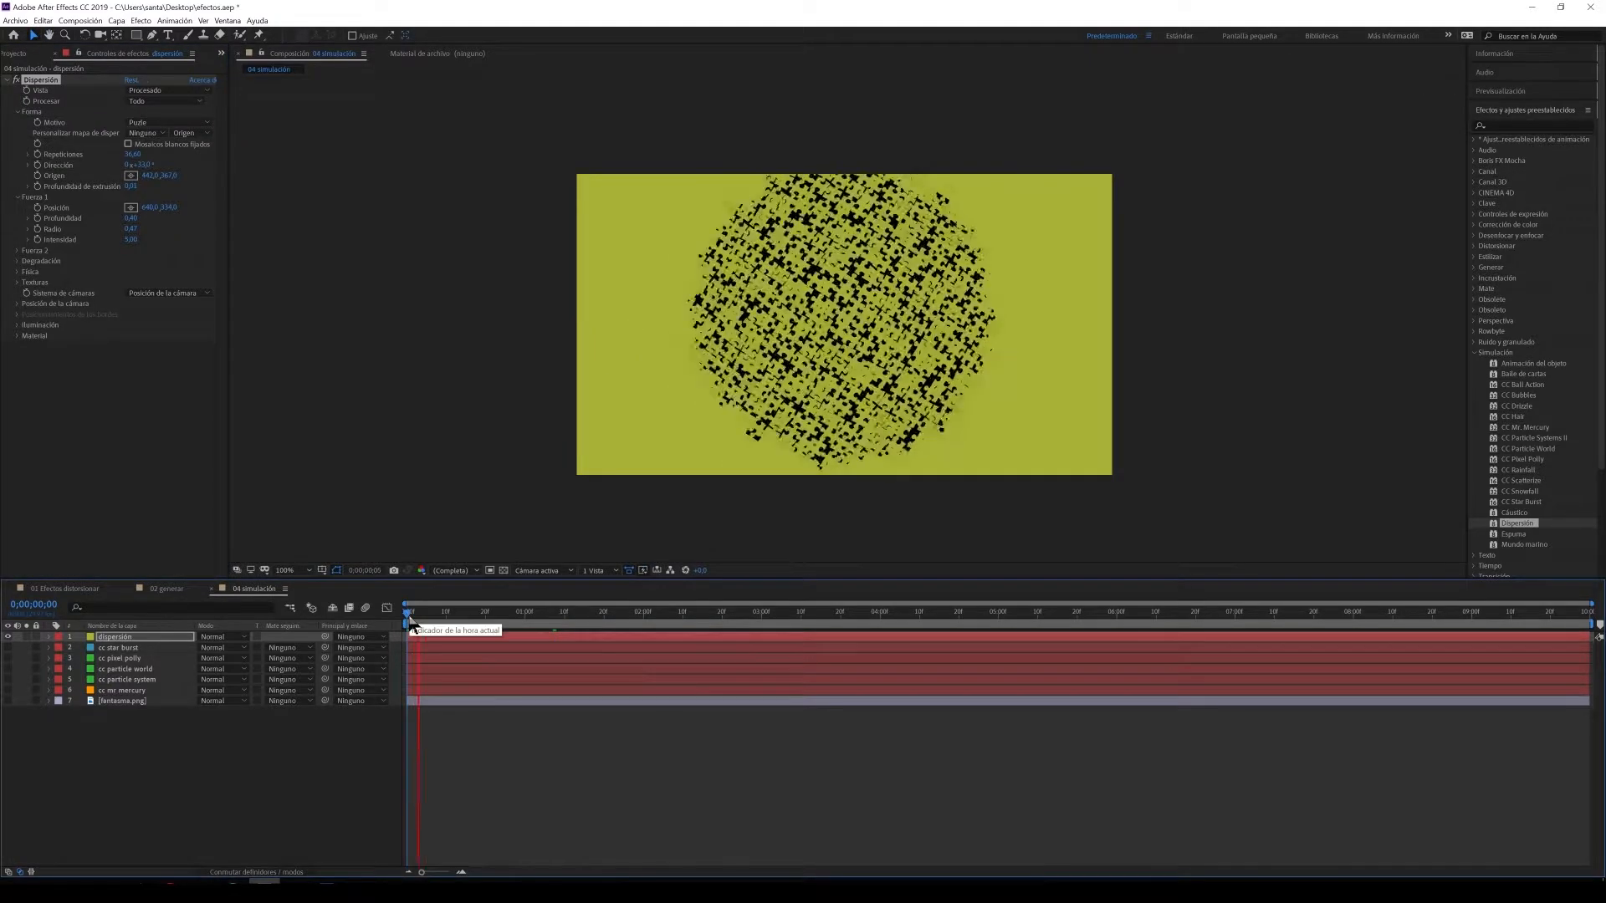
# Step: Lower the Fuerza 1 Intensidad to almost zero and preview the falling pieces from the start
pyautogui.moveTo(132, 239); pyautogui.dragTo(97, 239)
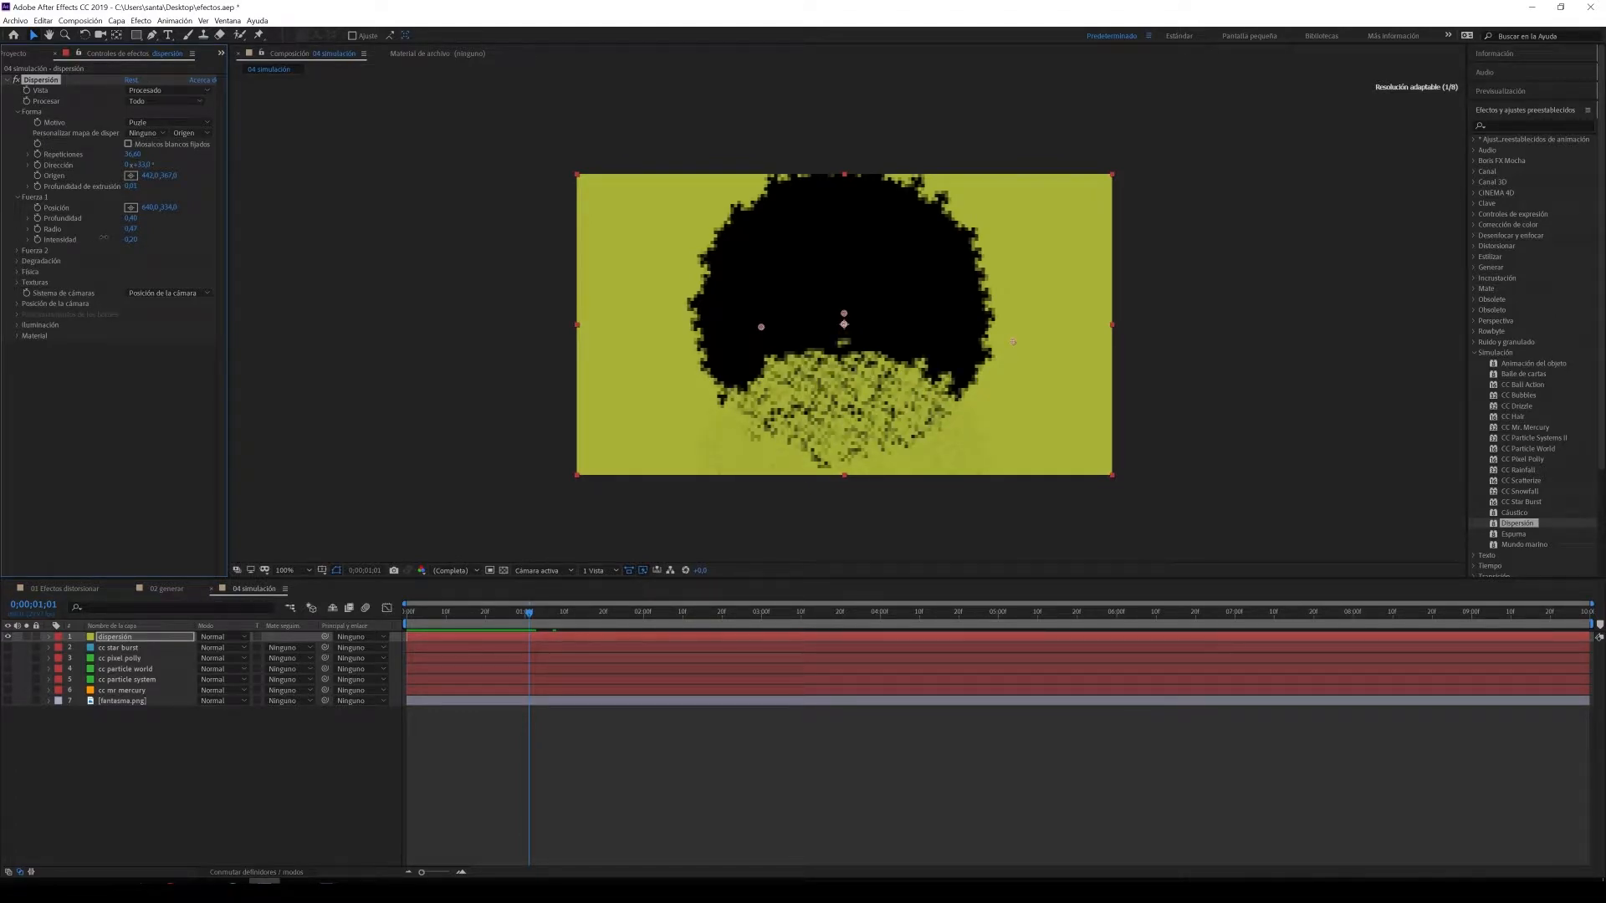
pyautogui.moveTo(481, 619); pyautogui.dragTo(384, 619)
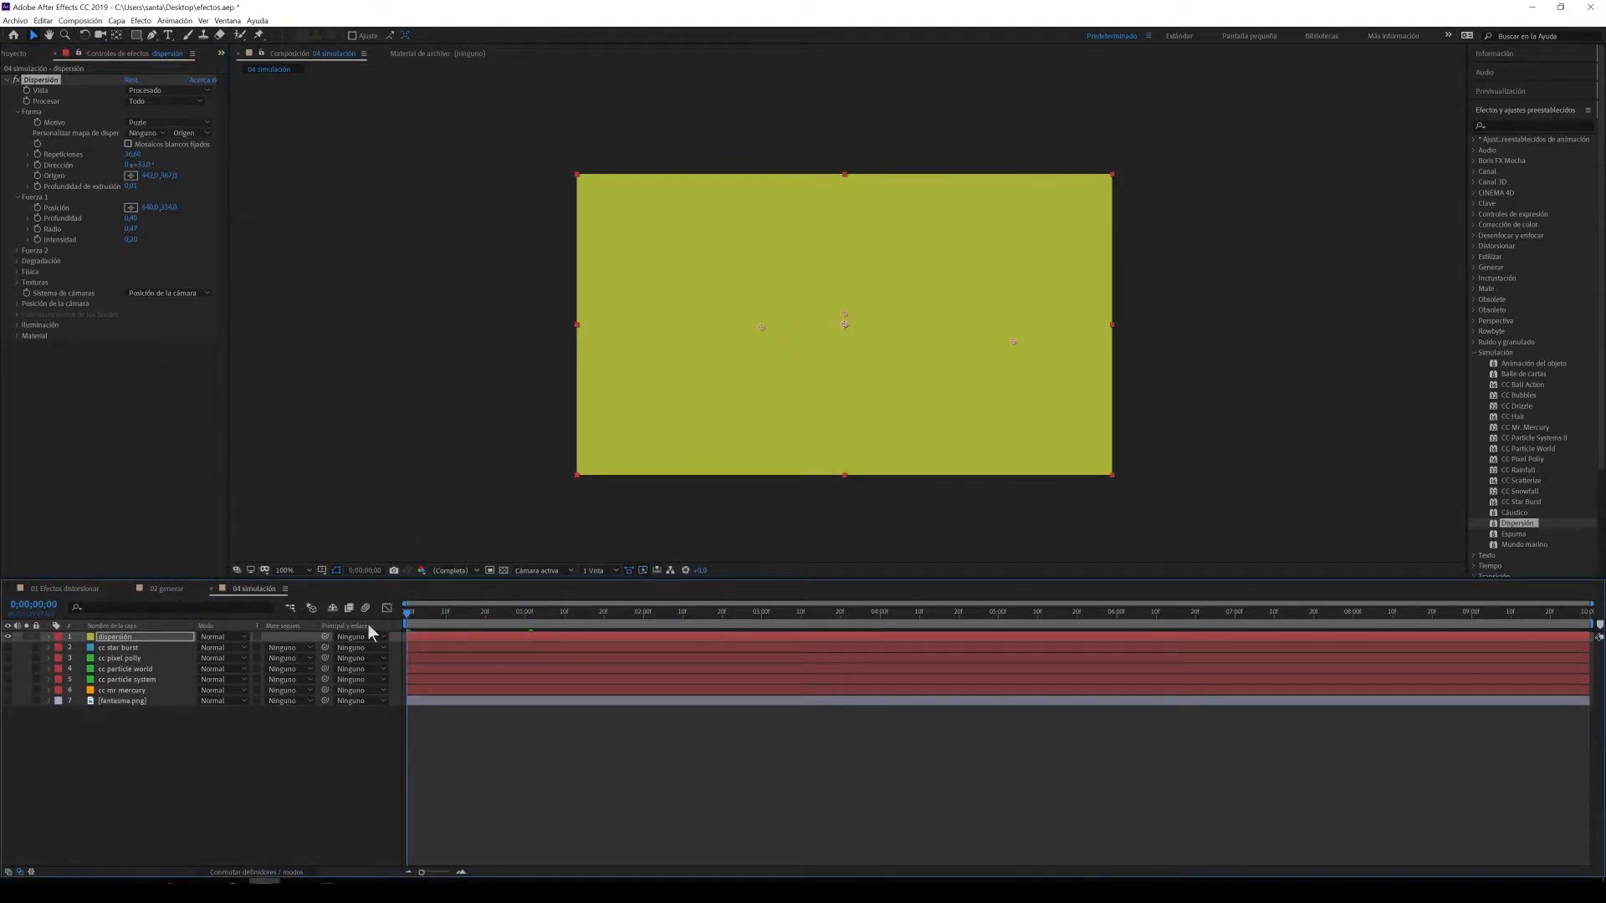
pyautogui.press('space')
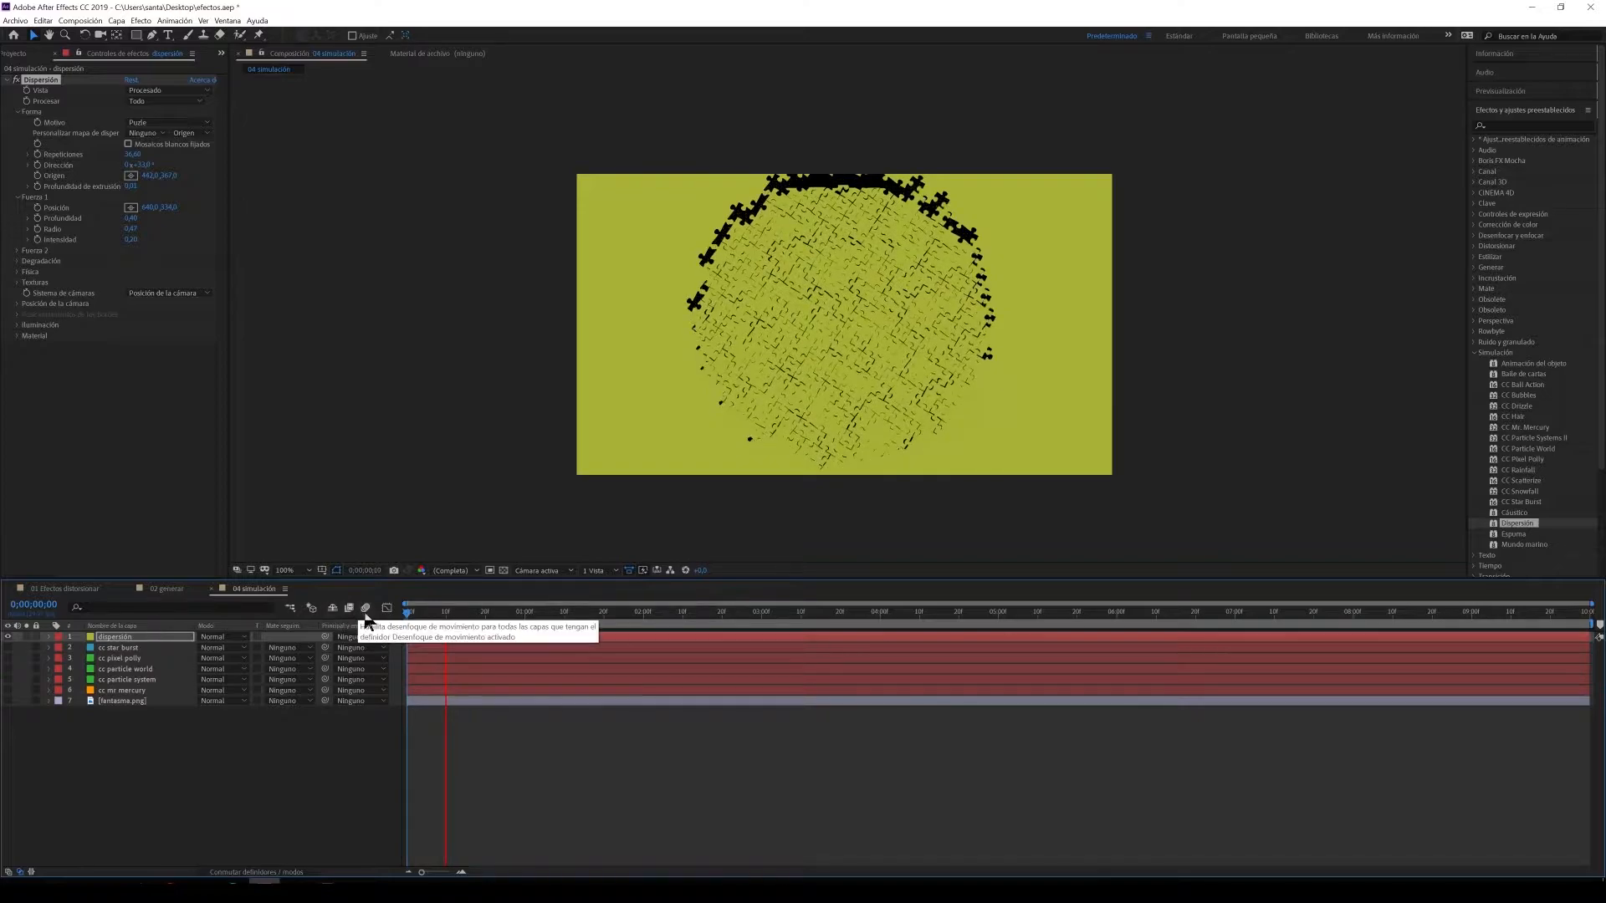
# Step: Raise the Fuerza 1 Intensidad to about 17 and preview the stronger explosion from the start
pyautogui.moveTo(131, 239); pyautogui.dragTo(393, 460)
pyautogui.moveTo(132, 241); pyautogui.dragTo(244, 268)
pyautogui.moveTo(472, 616); pyautogui.dragTo(354, 619)
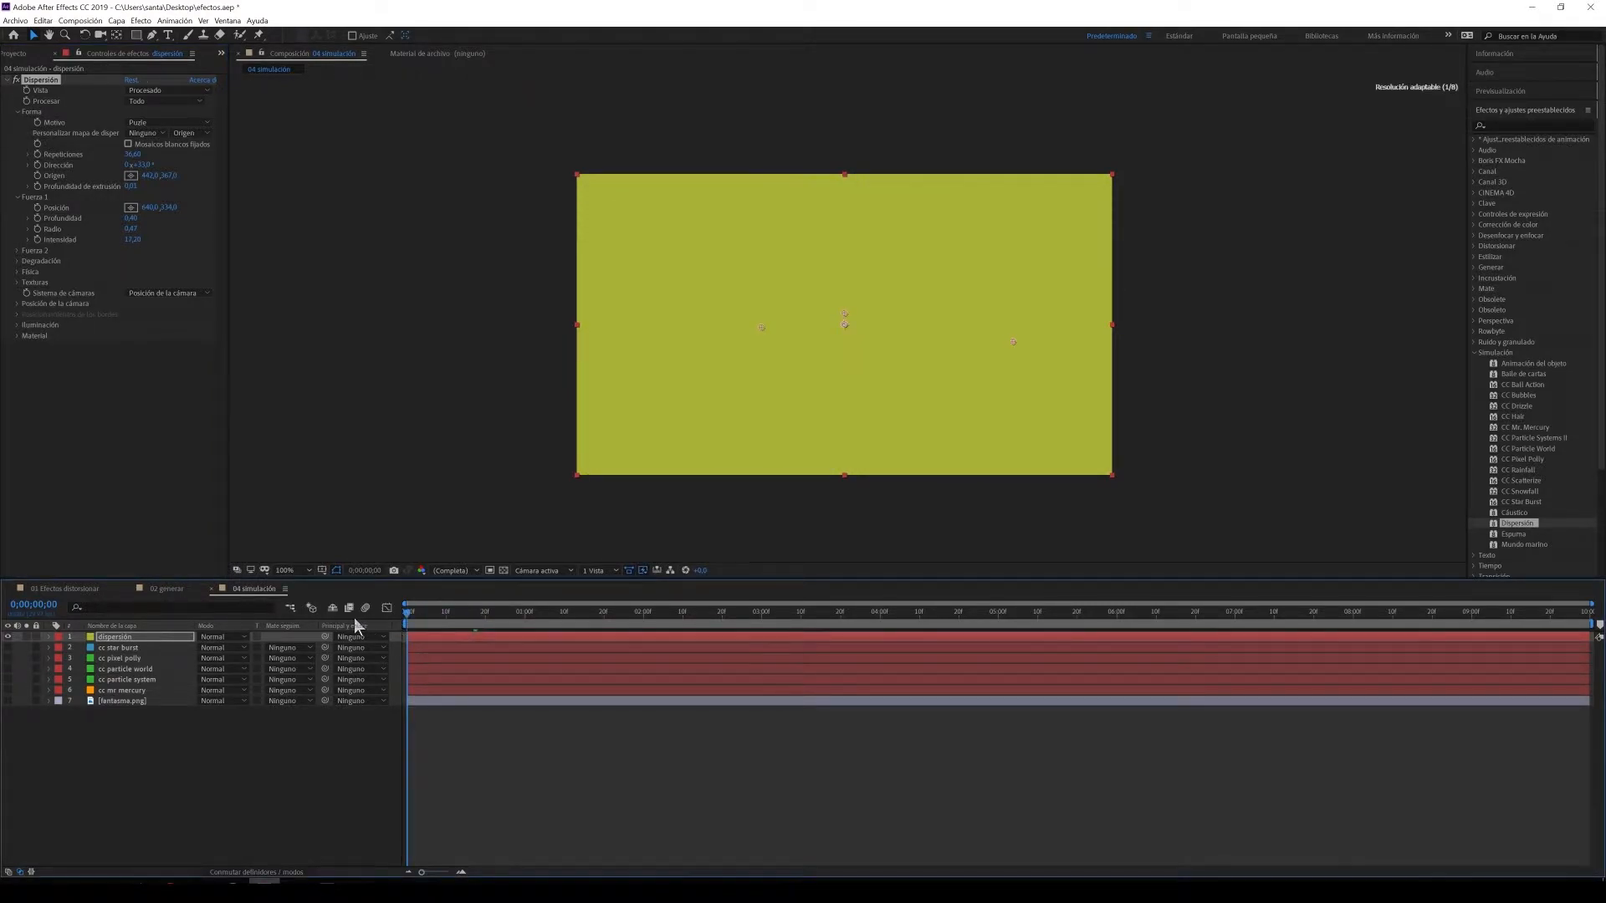
pyautogui.press('space')
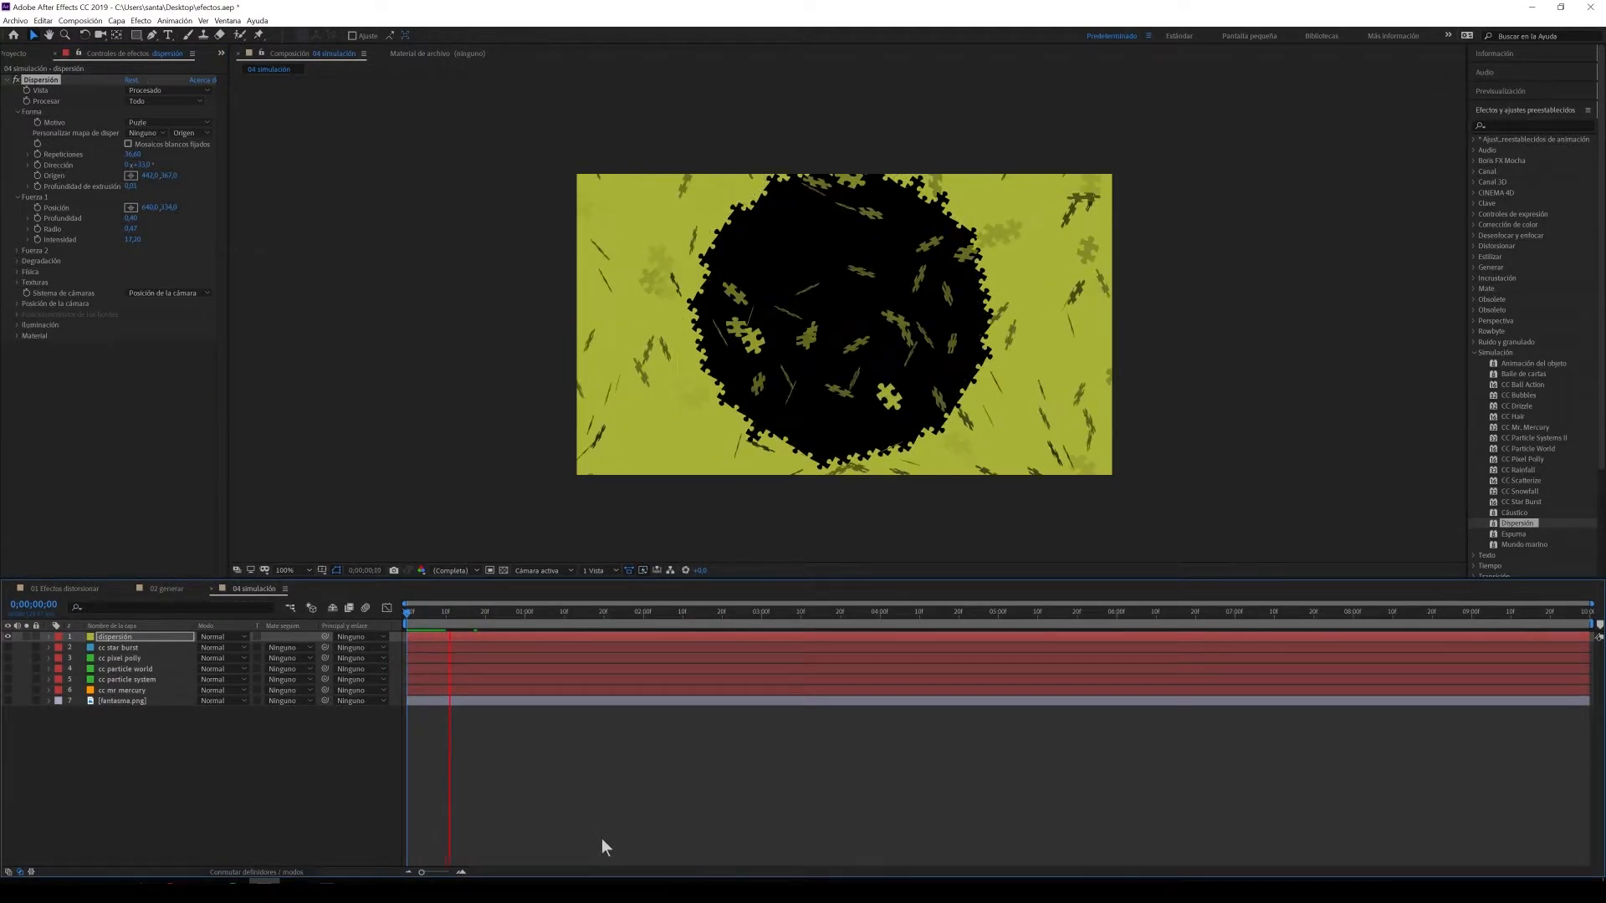
# Step: Increase the Fuerza 2 Radio to add a second blast area and scrub through the early frames
pyautogui.click(17, 251)
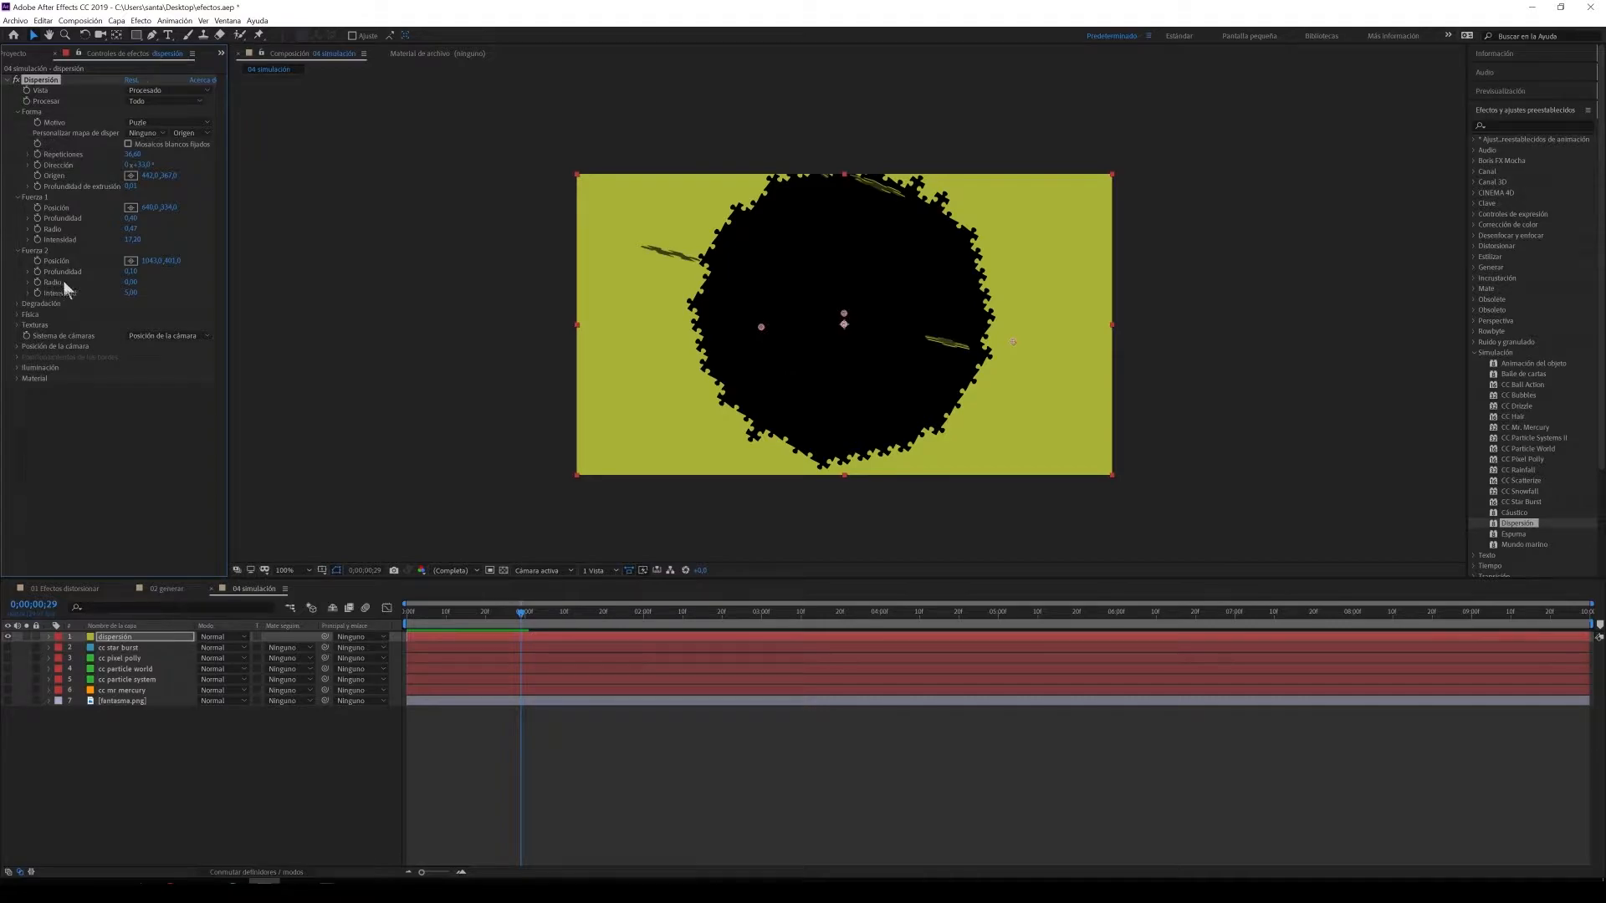
pyautogui.moveTo(144, 283); pyautogui.dragTo(134, 282)
pyautogui.moveTo(419, 619)
pyautogui.mouseDown()
pyautogui.moveTo(498, 619)
pyautogui.moveTo(429, 629)
pyautogui.mouseUp()
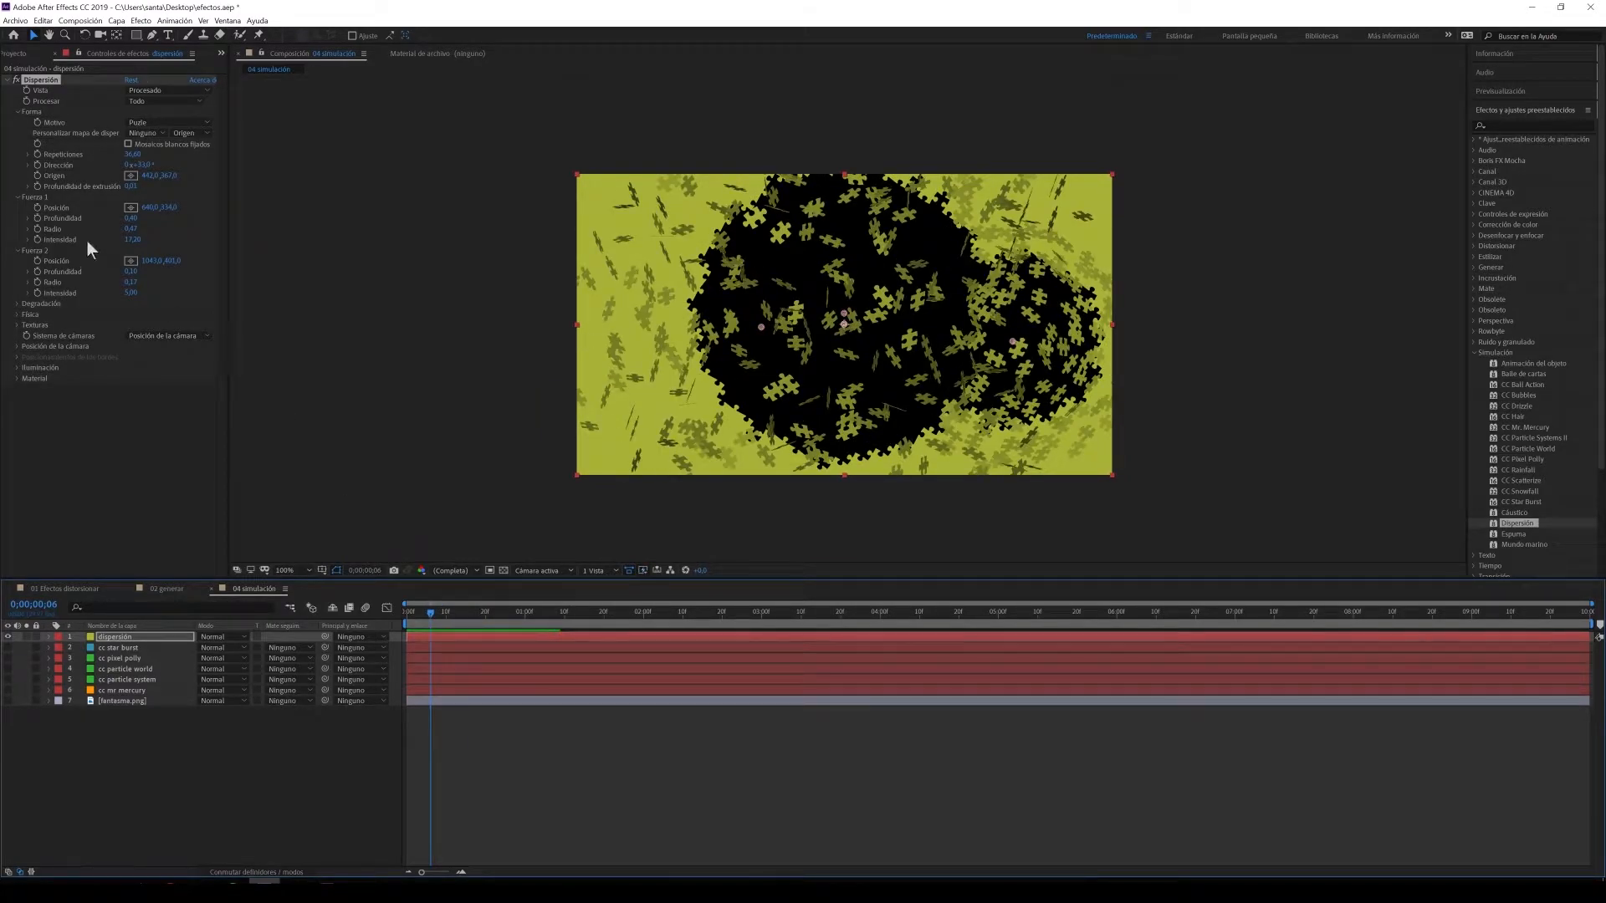
# Step: Look over the Degradación settings, set the Física Velocidad de rotación to 0,00 and preview from the start
pyautogui.click(16, 313)
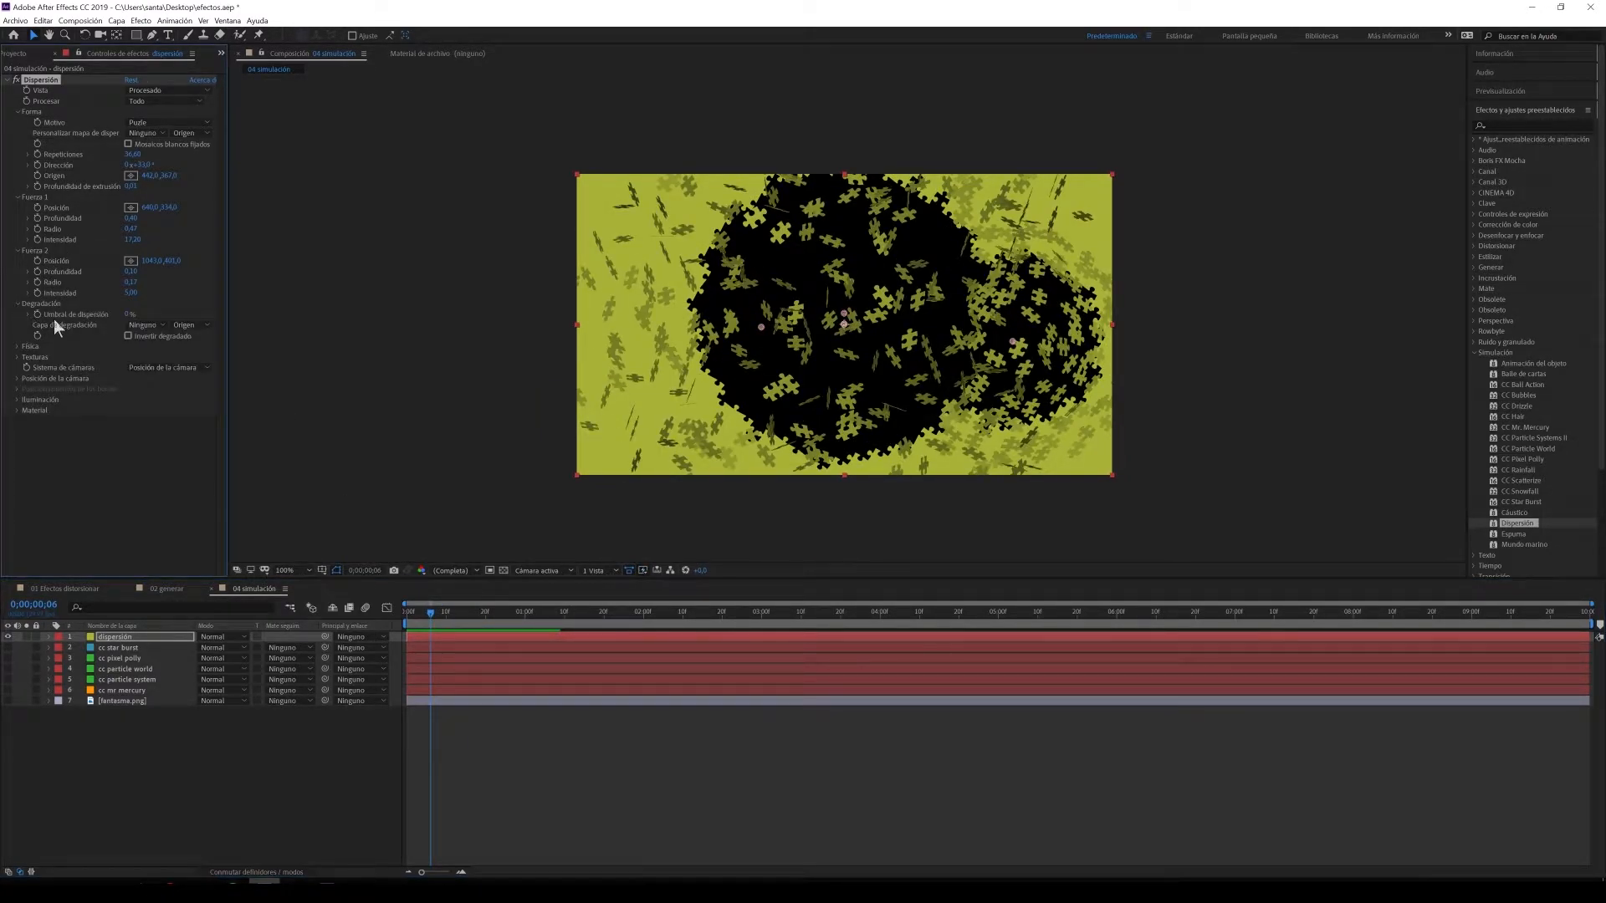
pyautogui.moveTo(134, 325); pyautogui.dragTo(81, 331)
pyautogui.click(515, 643)
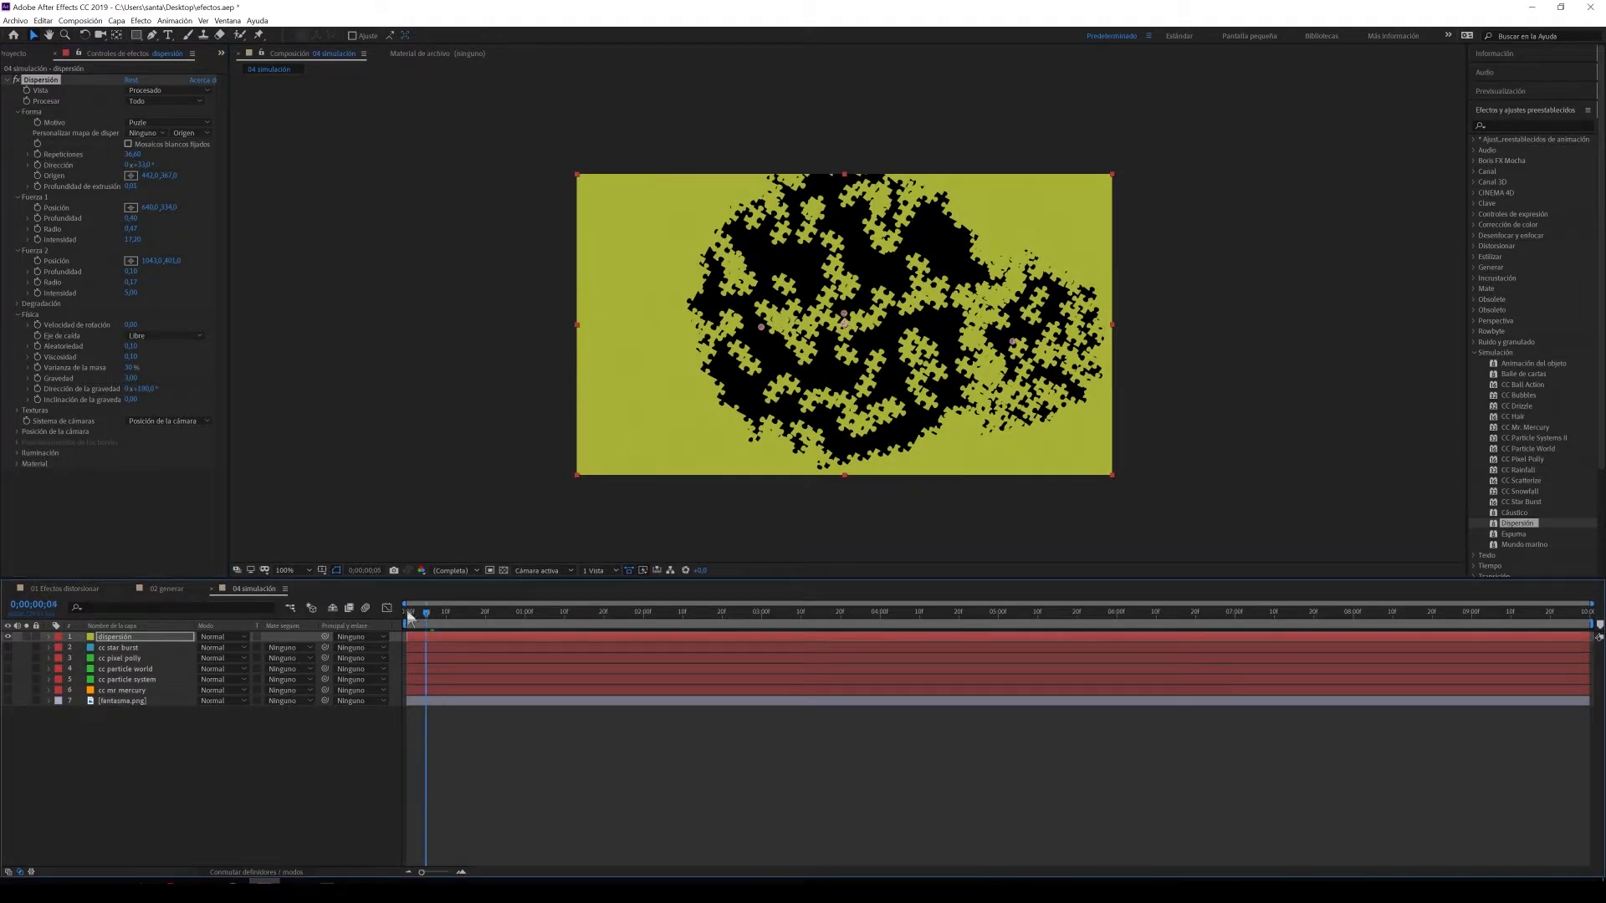
pyautogui.press('Home')
pyautogui.press('space')
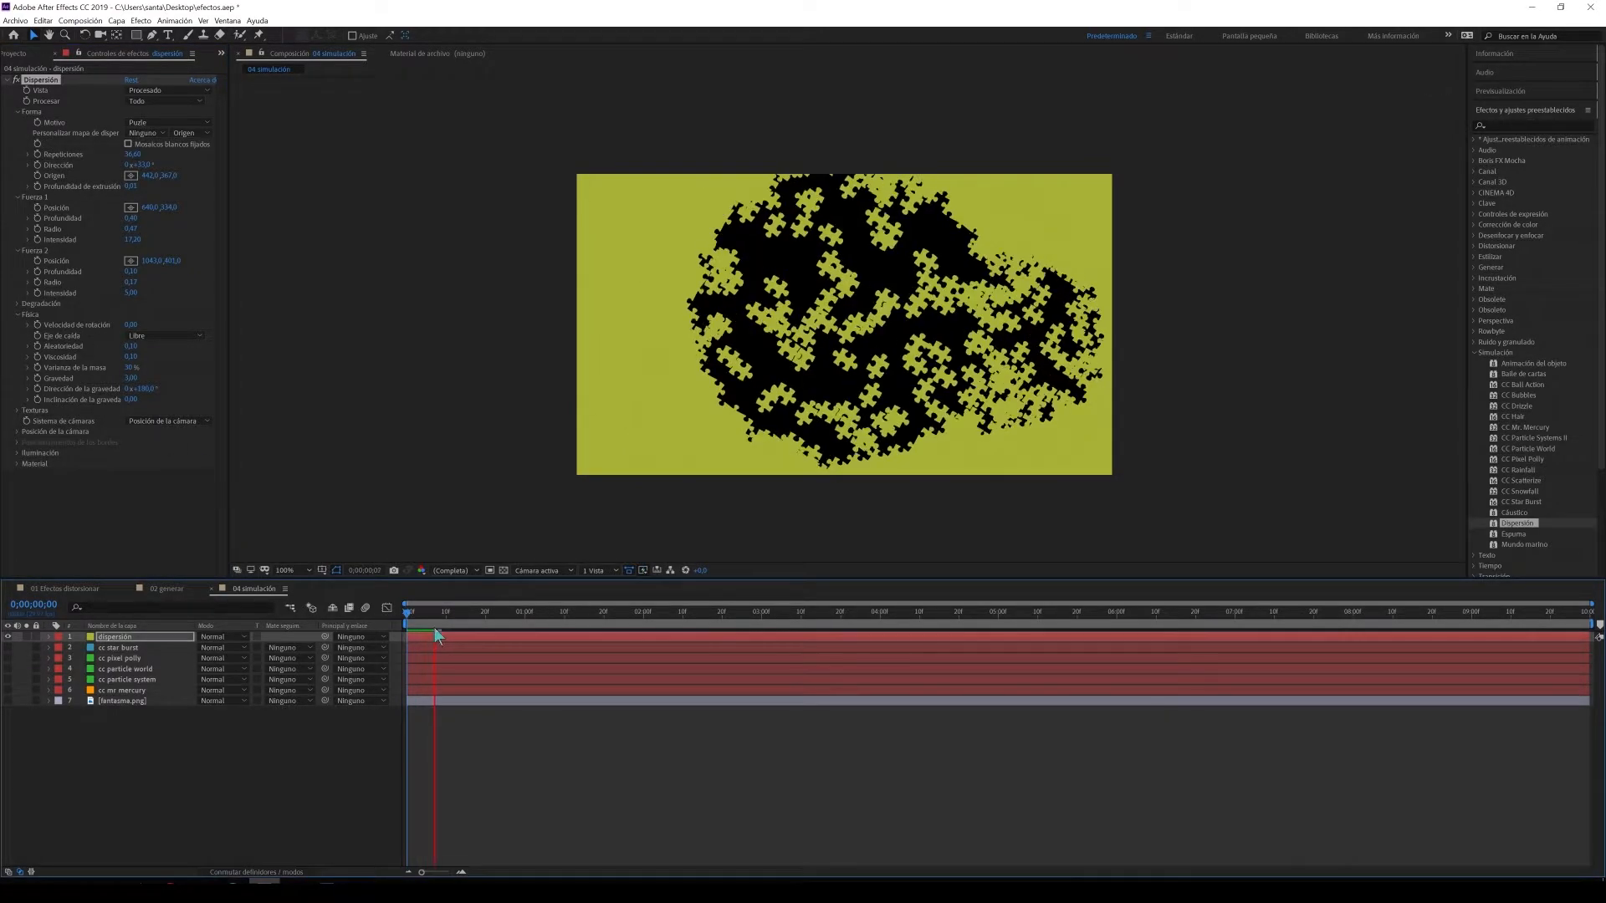
# Step: Raise the Velocidad de rotación to 0,05 and preview the rotating pieces
pyautogui.moveTo(131, 325); pyautogui.dragTo(141, 331)
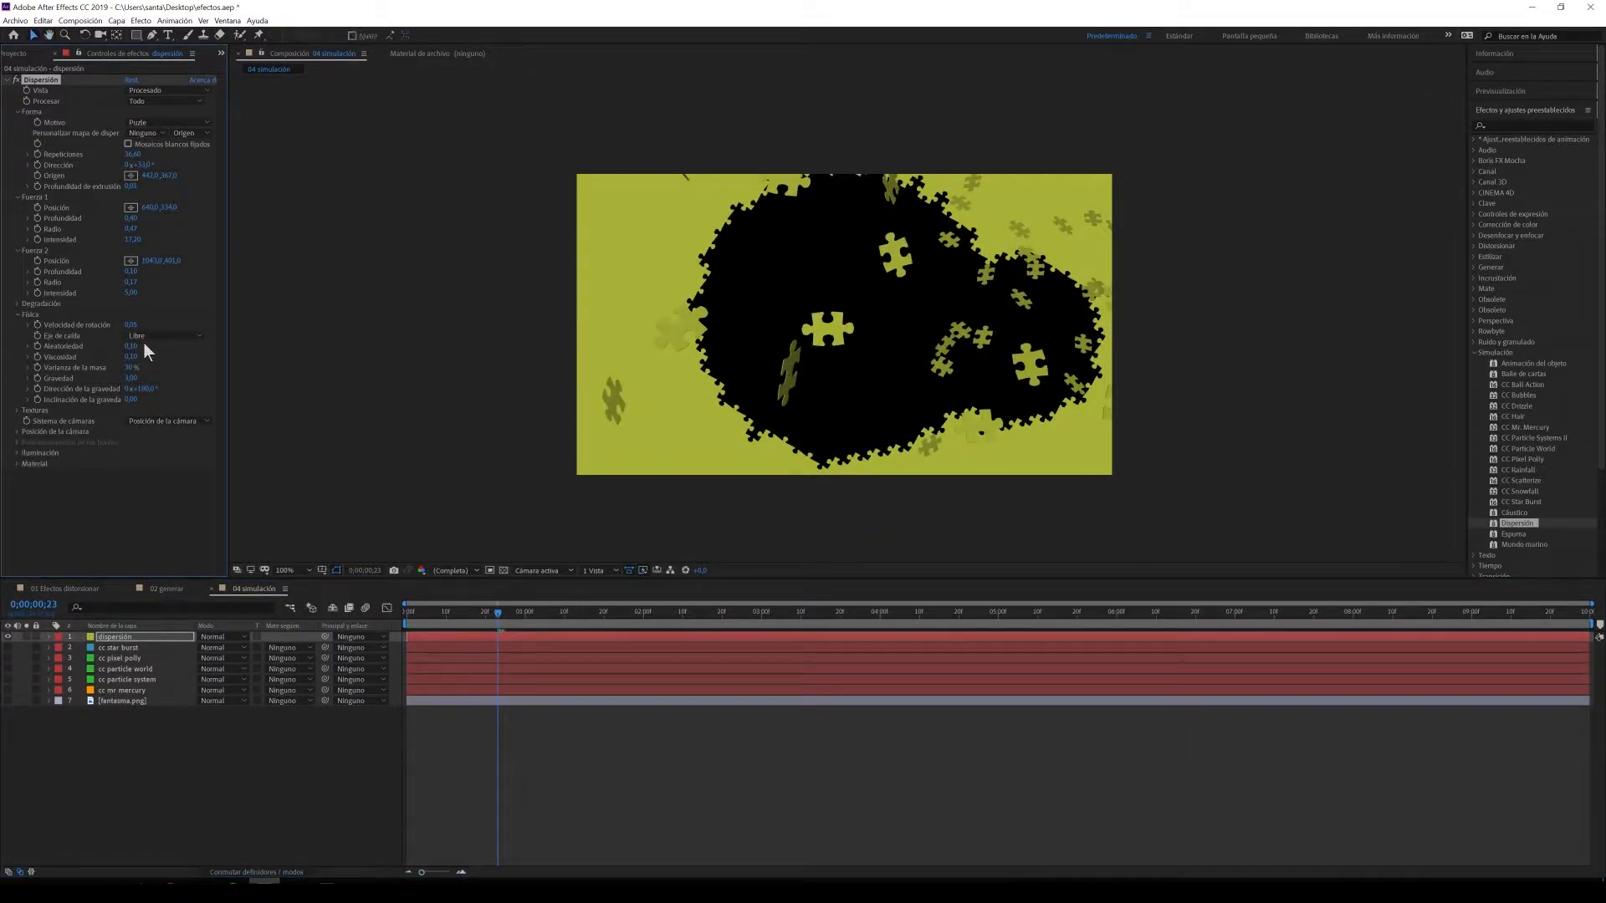
pyautogui.press('space')
pyautogui.press('space')
# Step: Adjust the Física Viscosidad and preview how it slows the pieces
pyautogui.moveTo(130, 356); pyautogui.dragTo(289, 376)
pyautogui.moveTo(424, 612); pyautogui.dragTo(399, 650)
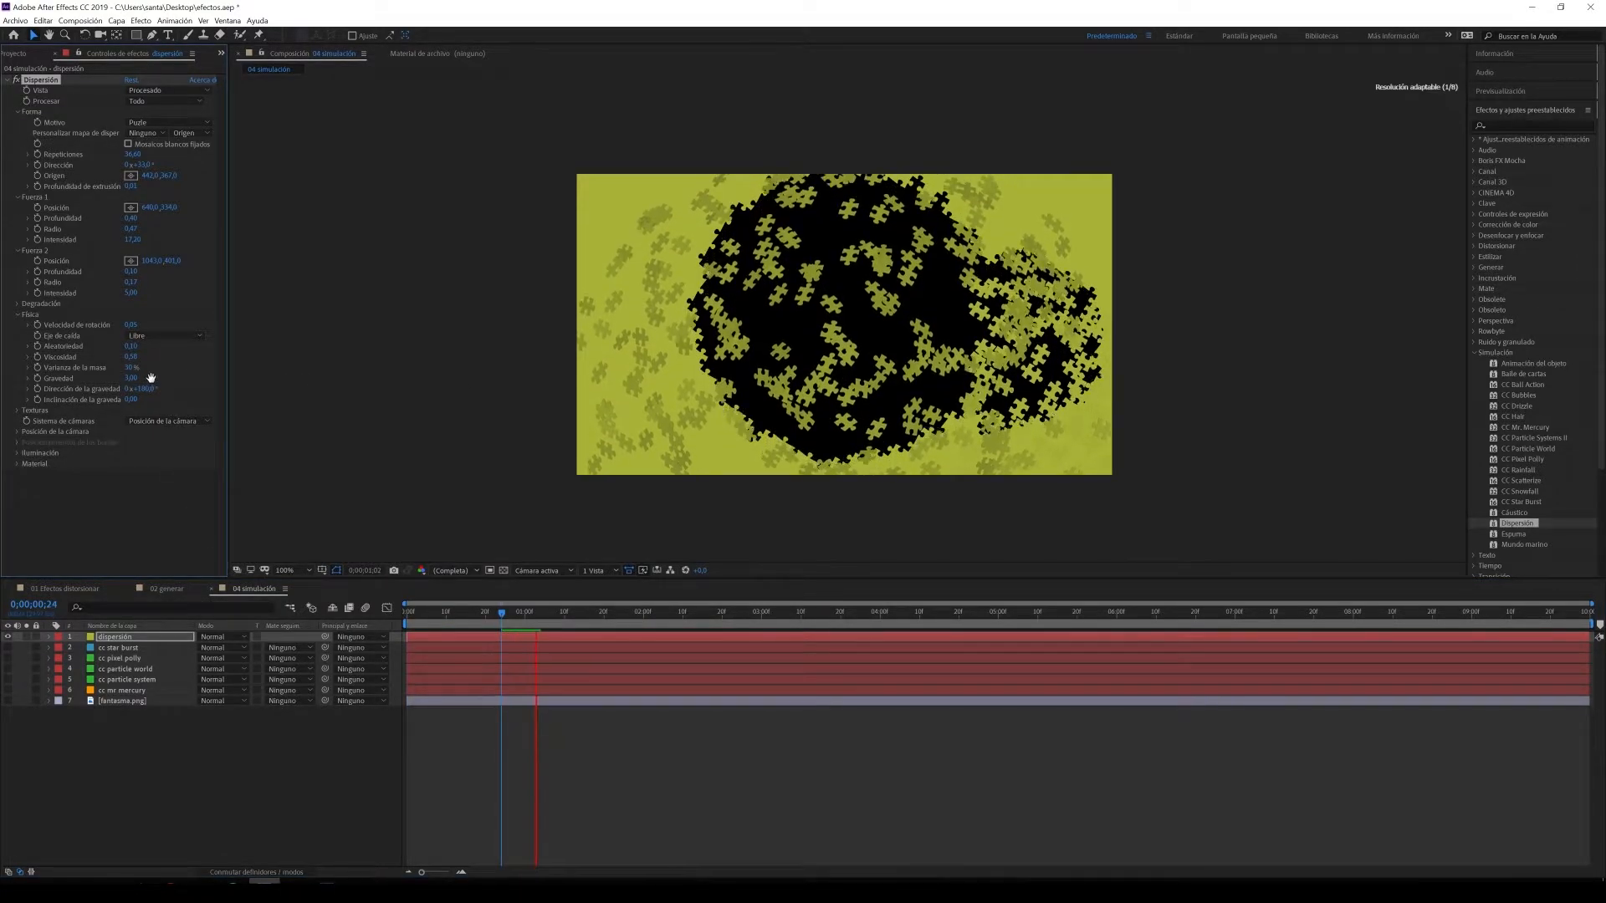
pyautogui.press('space')
# Step: Lower the Gravedad to almost zero and preview the floating pieces from the first frame
pyautogui.moveTo(135, 361)
pyautogui.mouseDown()
pyautogui.moveTo(101, 365)
pyautogui.moveTo(121, 377)
pyautogui.mouseUp()
pyautogui.press('space')
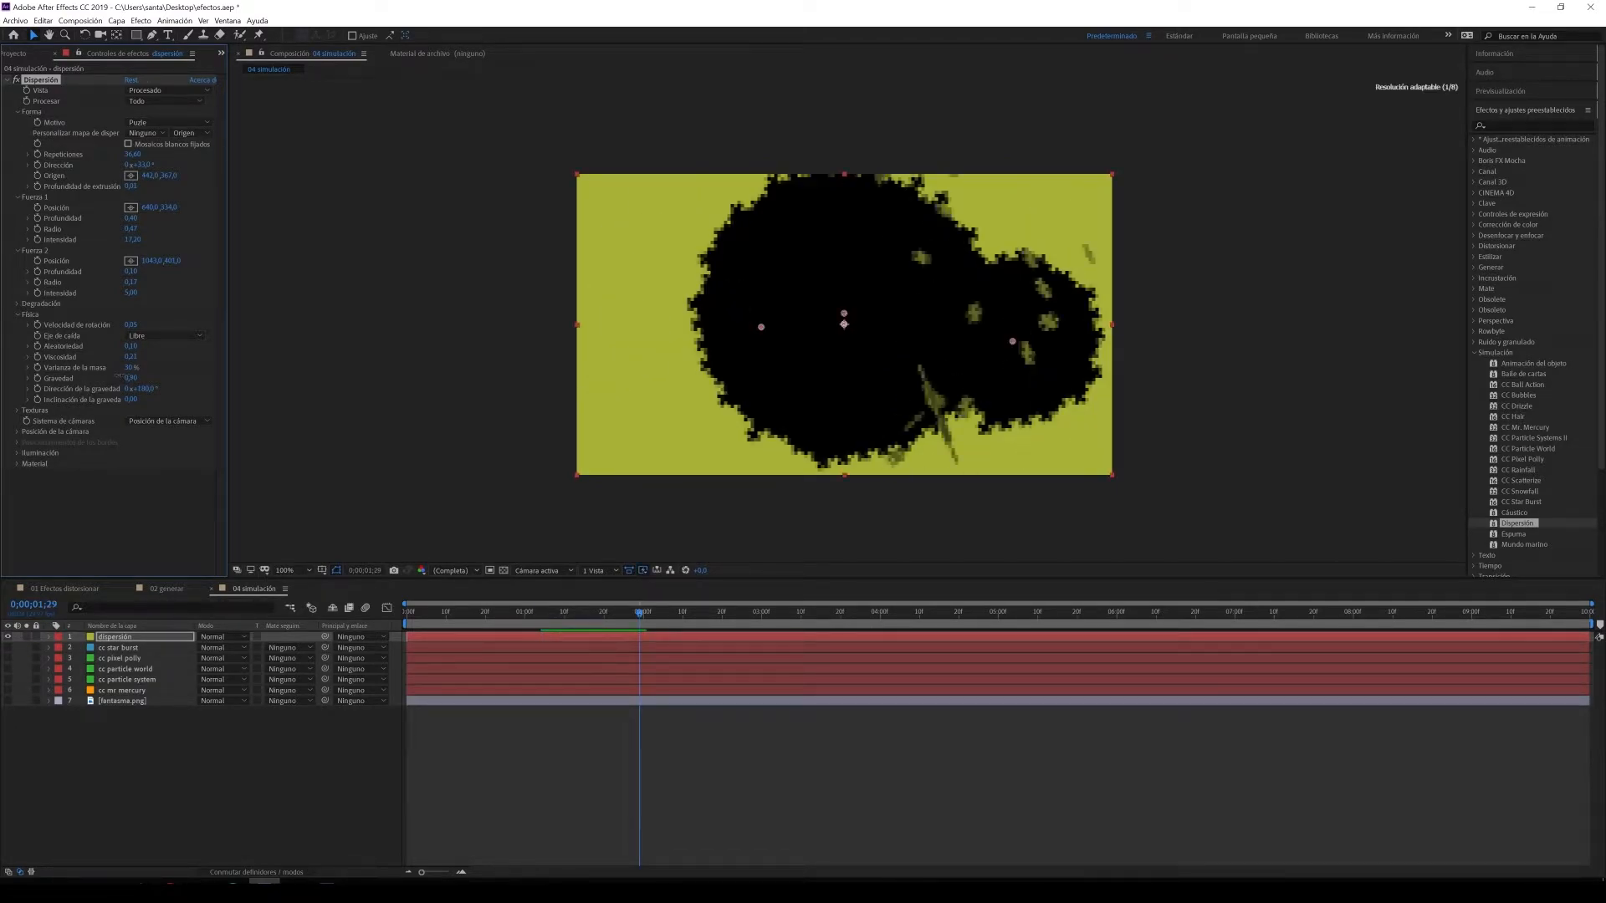
pyautogui.click(408, 610)
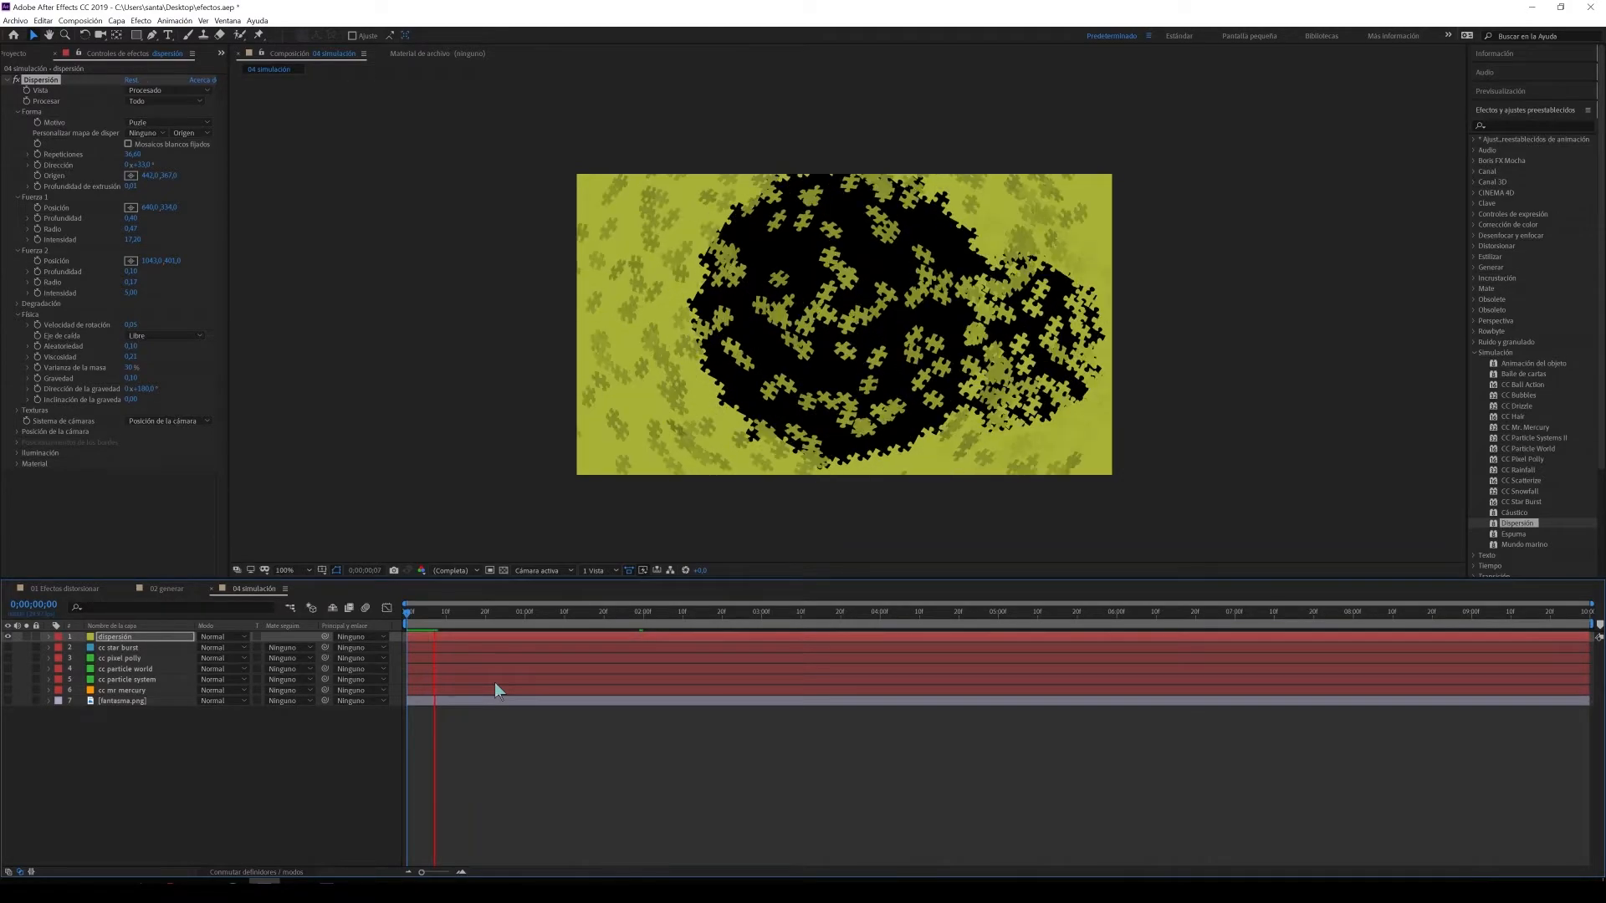
# Step: Raise the Gravedad to about 13 and preview the pieces falling from the first frame
pyautogui.click(147, 383)
pyautogui.moveTo(132, 378); pyautogui.dragTo(219, 383)
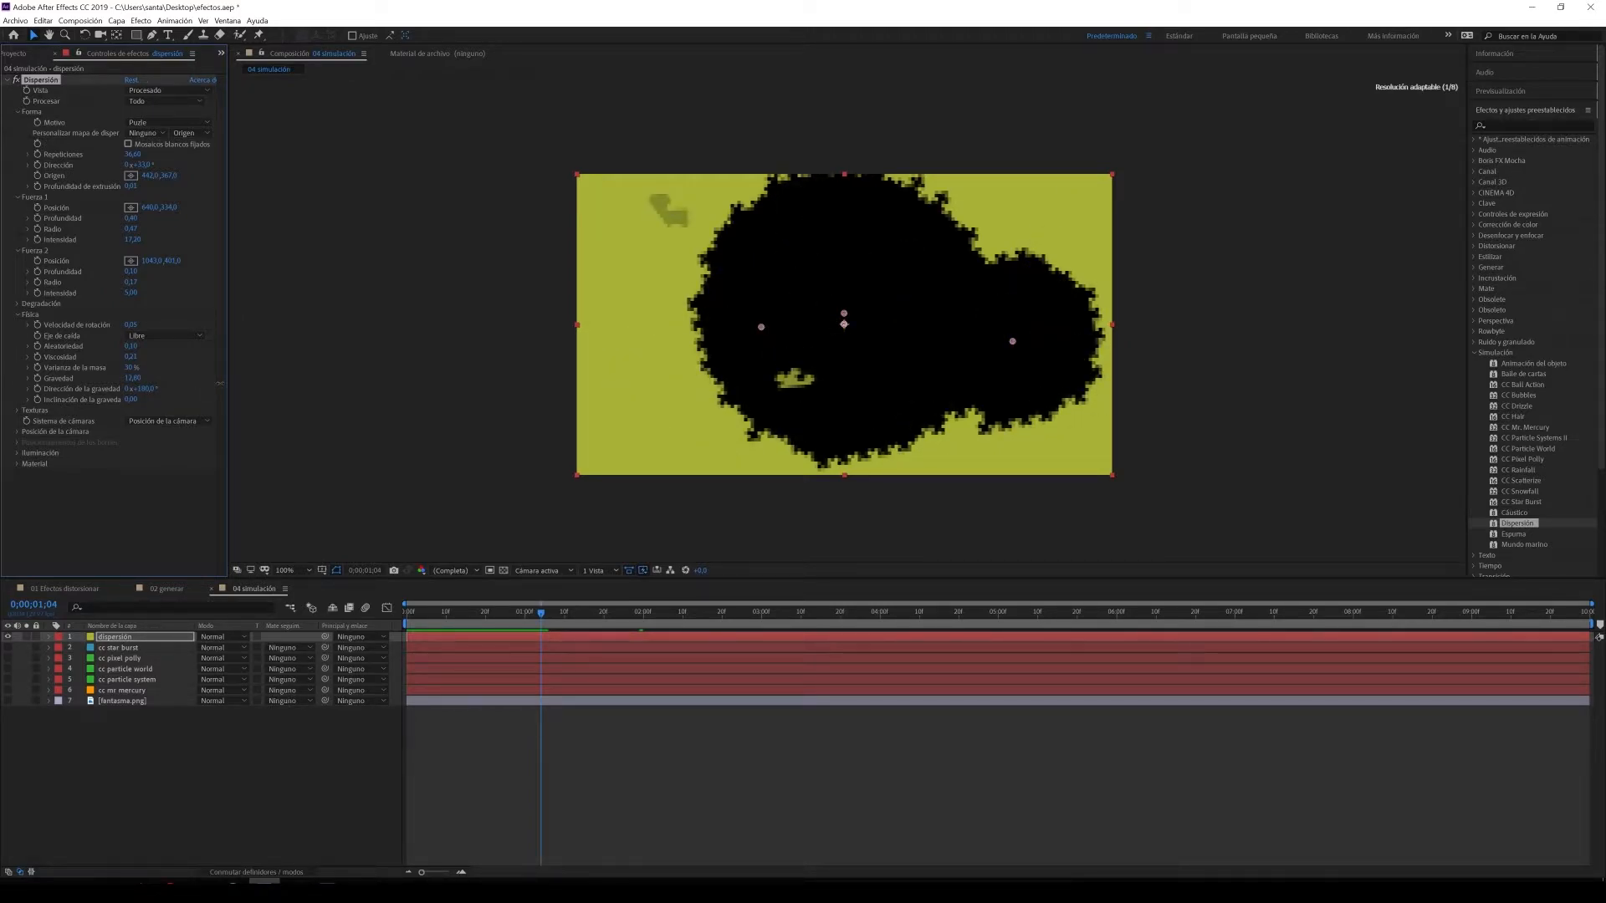
pyautogui.click(406, 610)
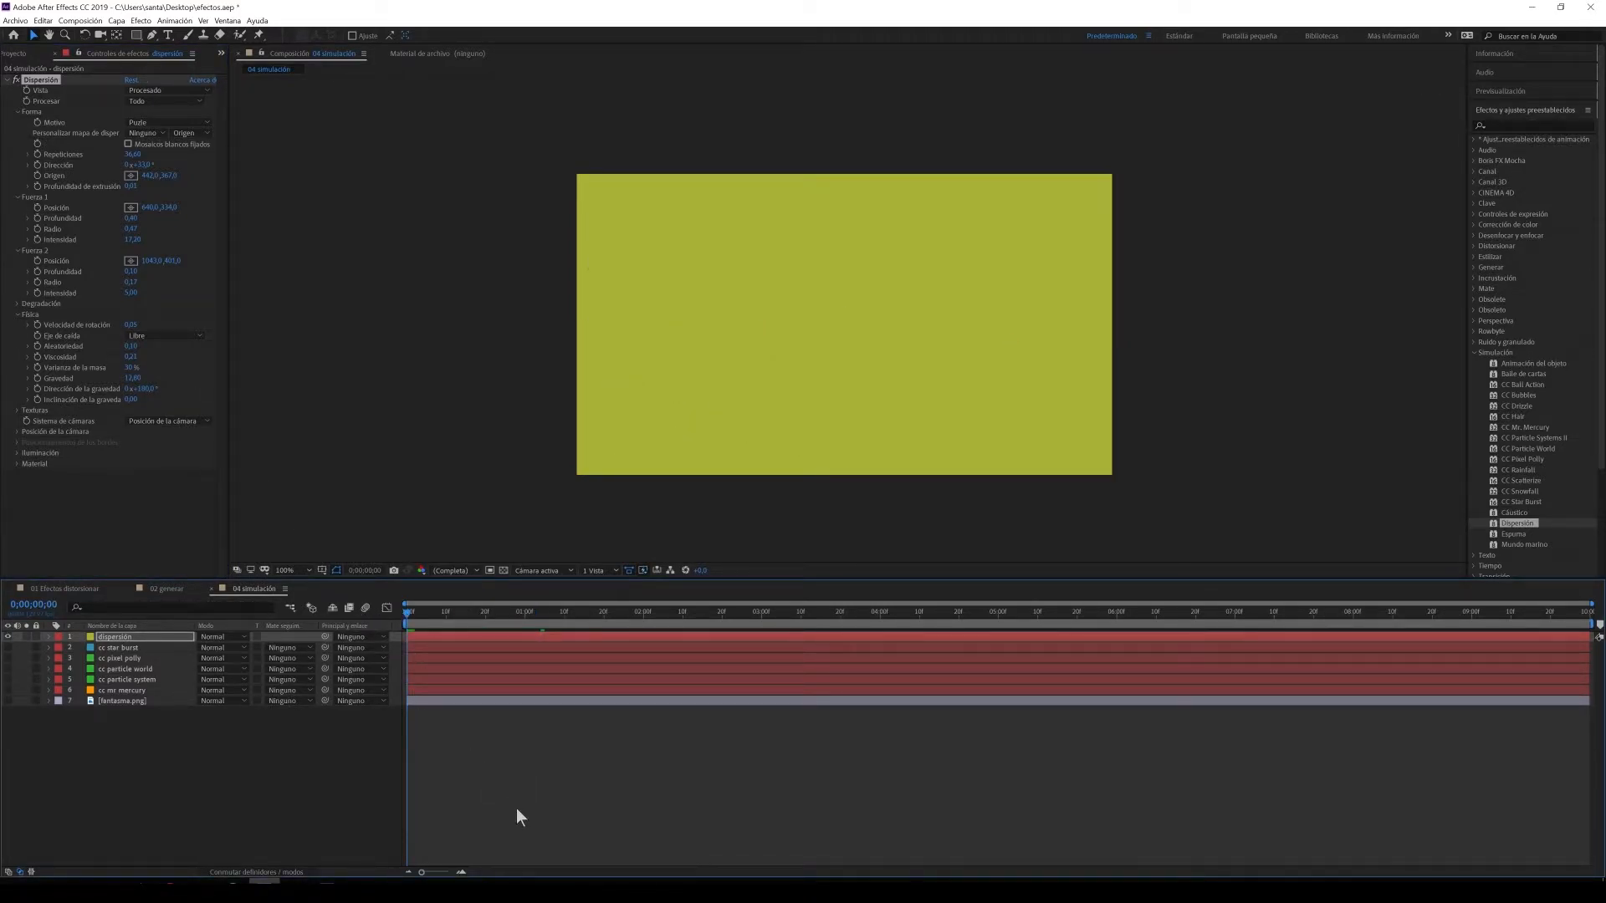
pyautogui.press('space')
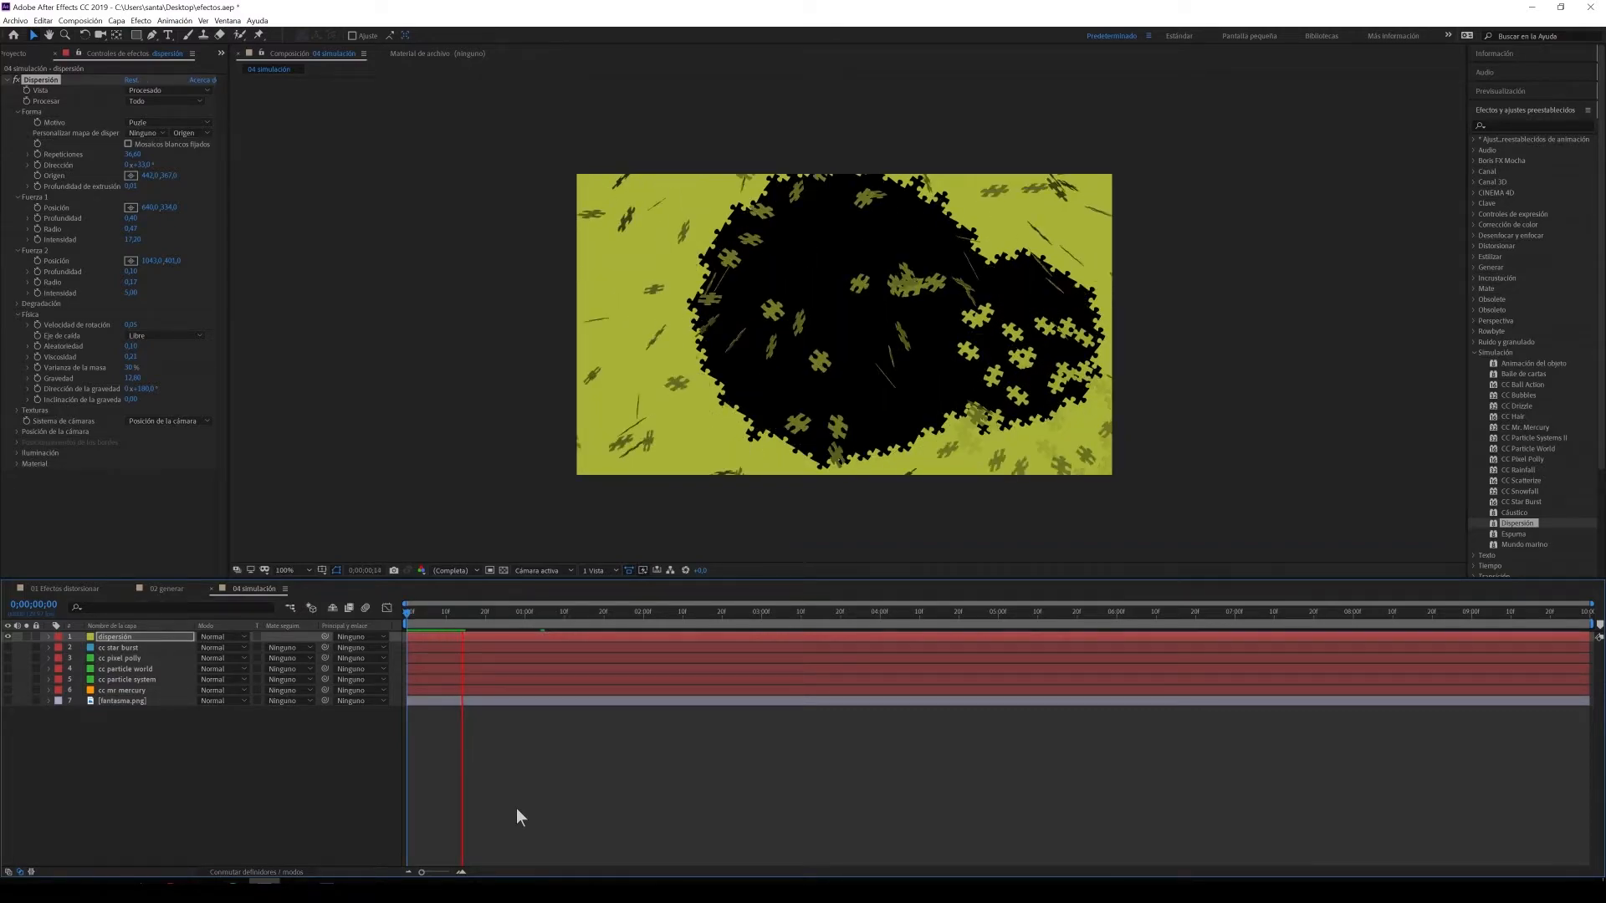
pyautogui.press('space')
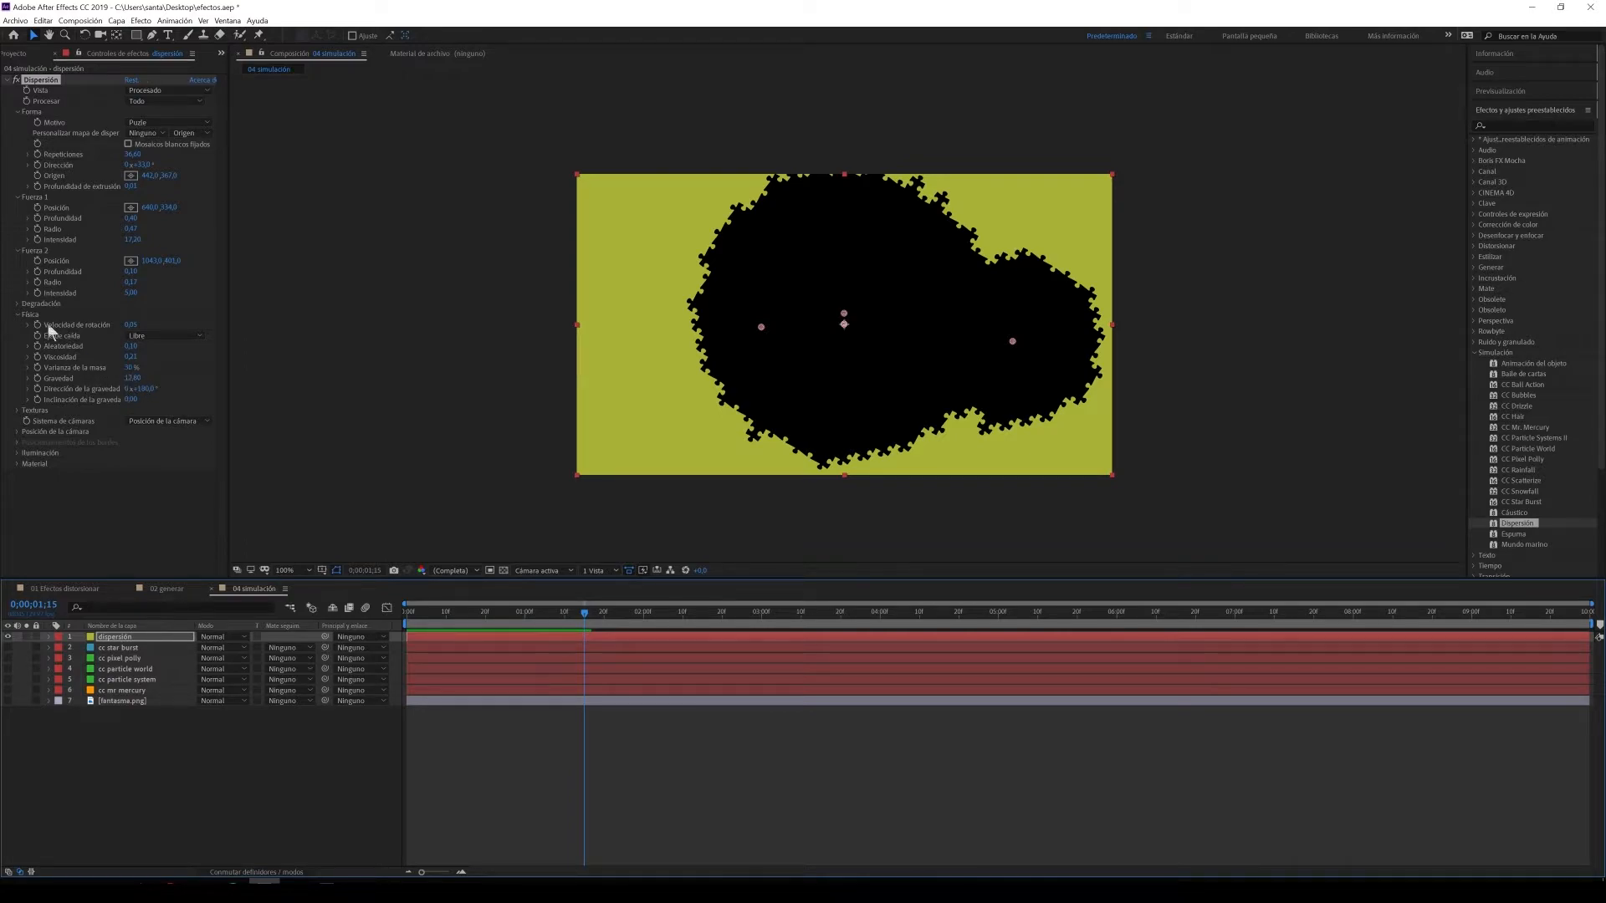
# Step: Collapse the Física settings and look over the Texturas options at an early frame of the explosion
pyautogui.click(18, 314)
pyautogui.press('space')
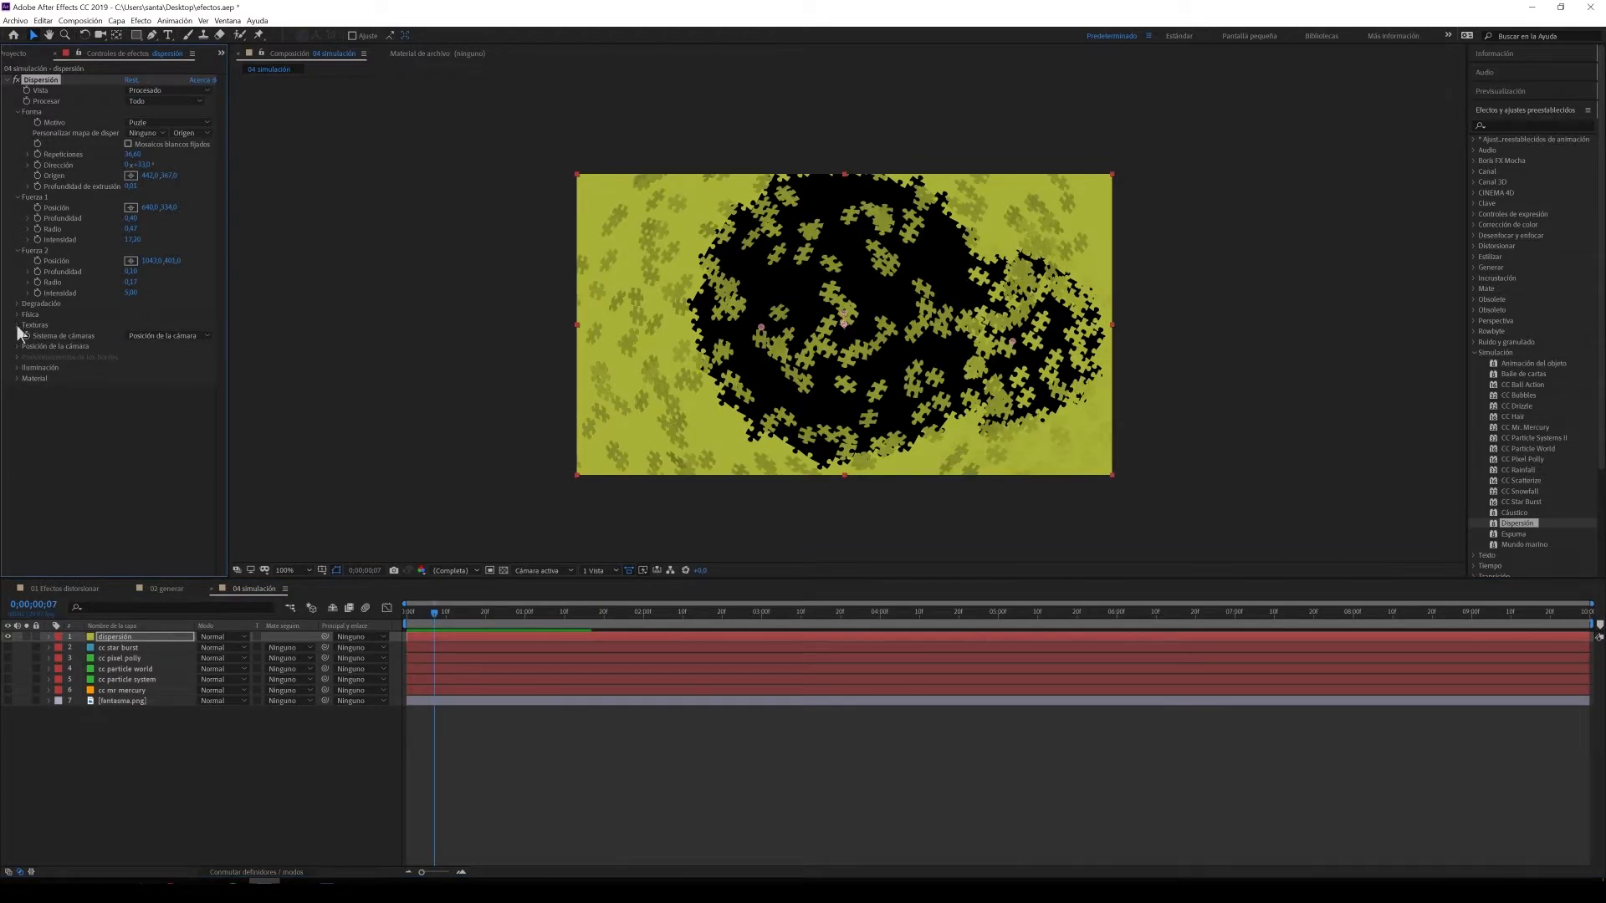
pyautogui.click(17, 325)
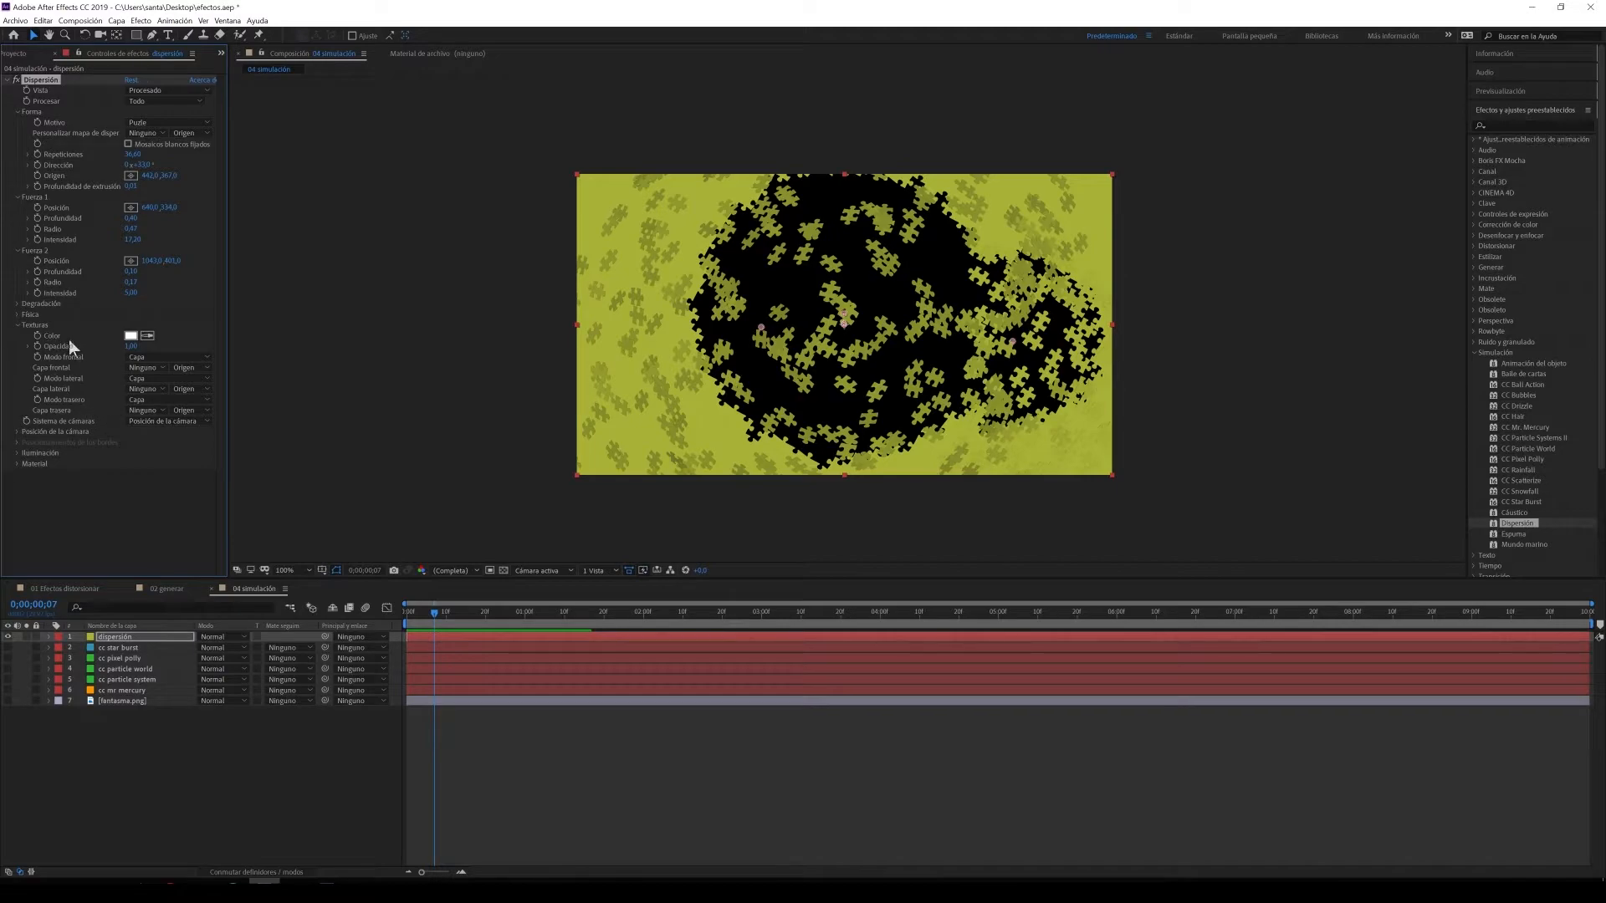
pyautogui.click(17, 325)
# Step: Change the camera's Rotación X to tilt the yellow plane almost flat and preview from the start
pyautogui.click(17, 346)
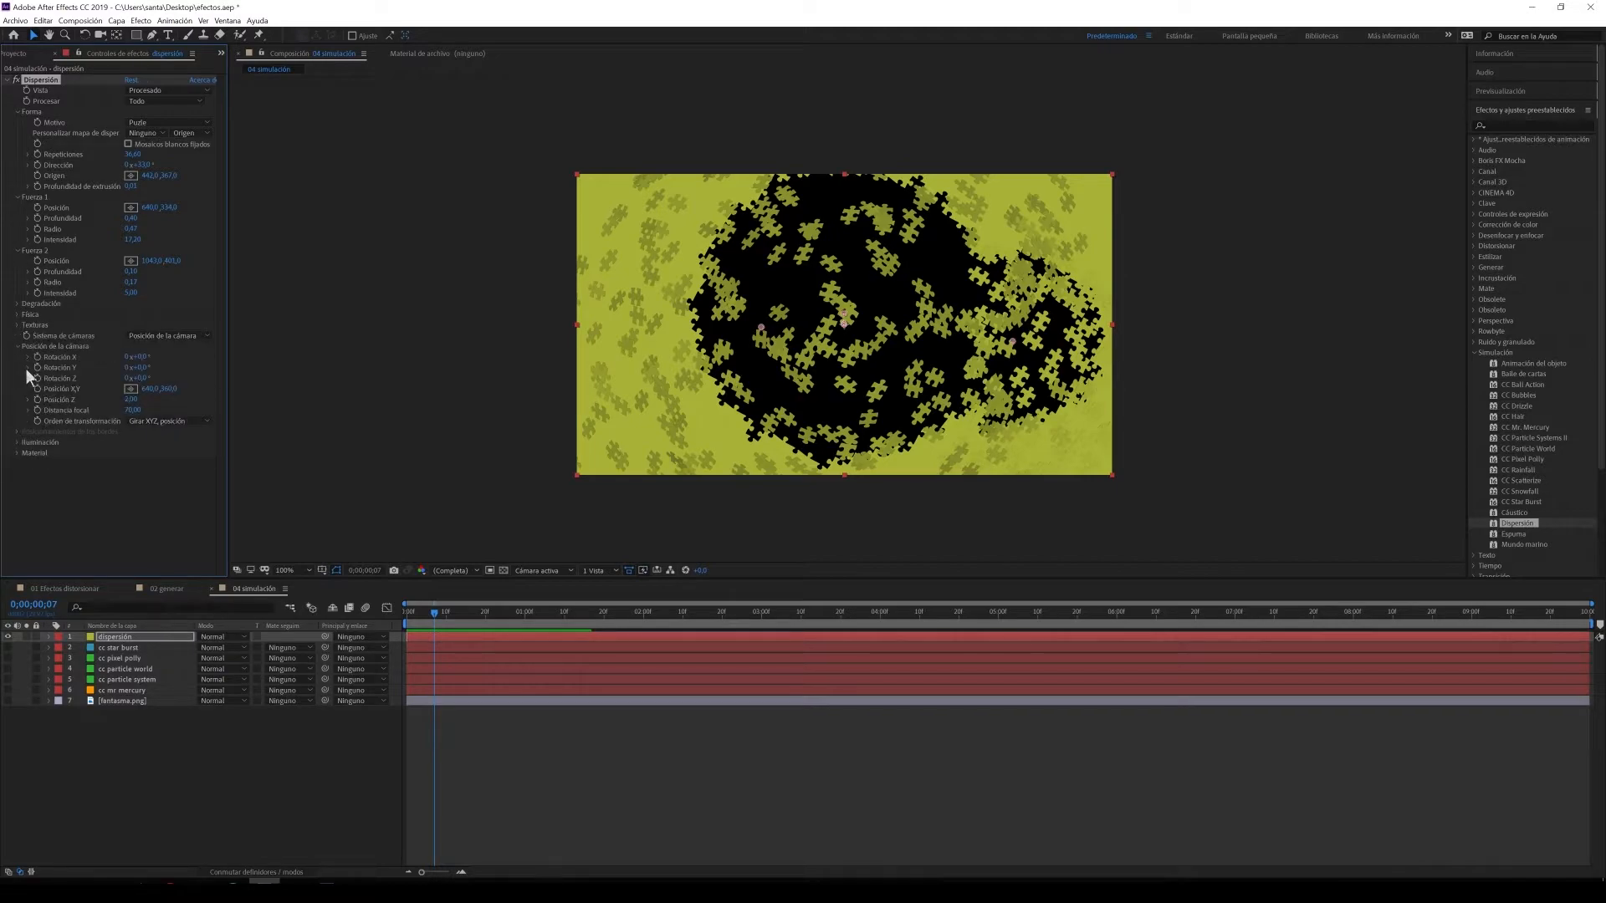
pyautogui.moveTo(139, 357); pyautogui.dragTo(105, 378)
pyautogui.moveTo(455, 602); pyautogui.dragTo(353, 625)
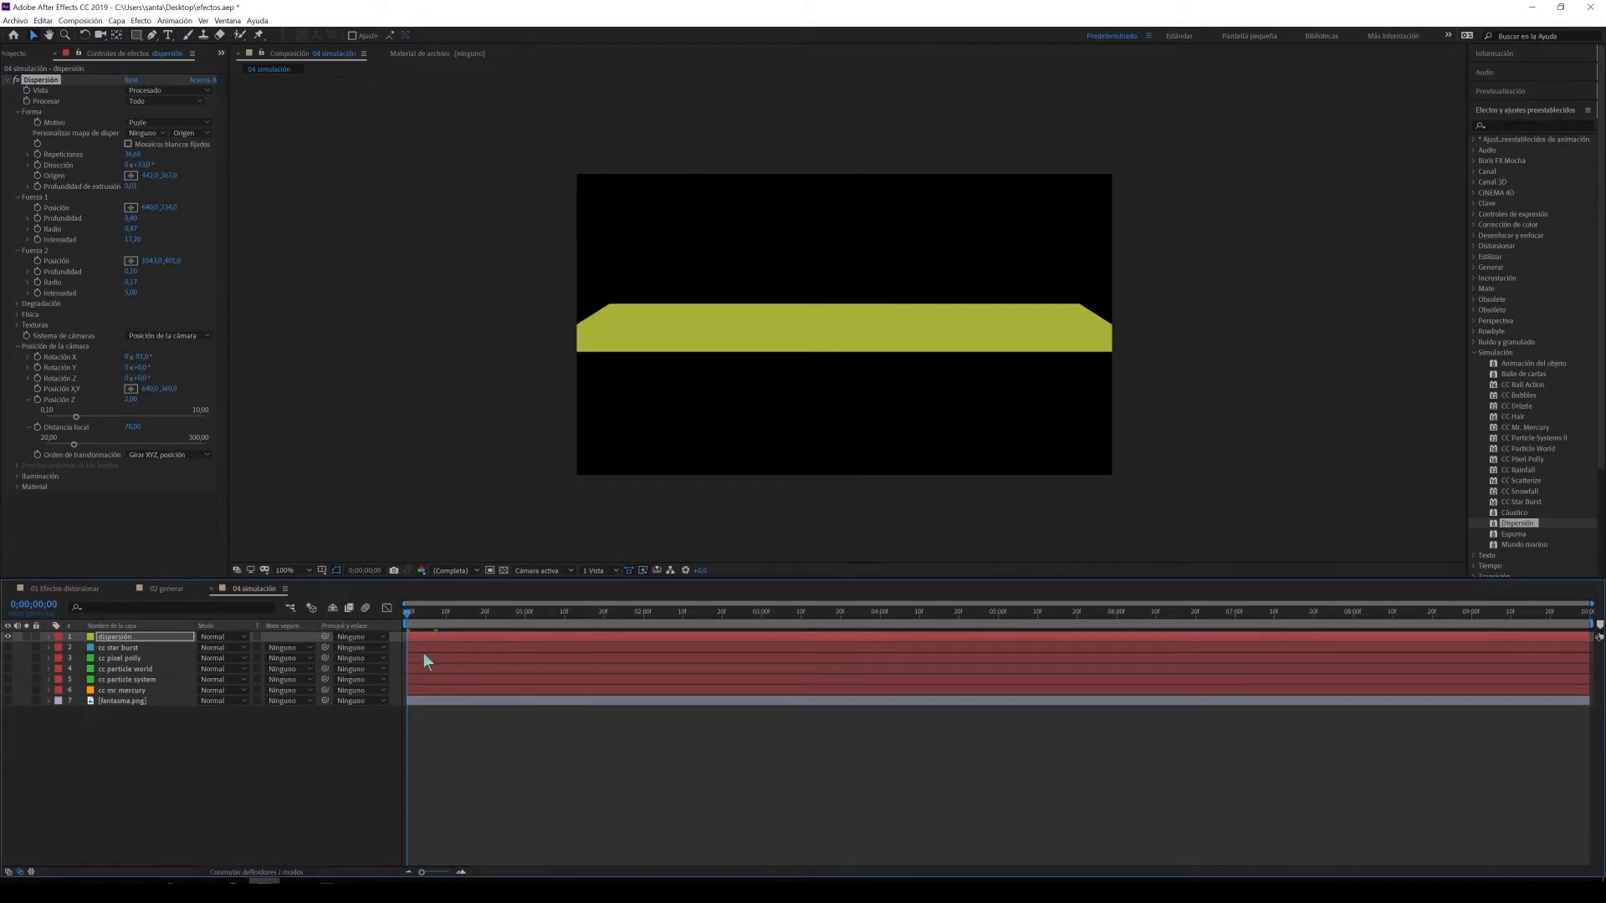
pyautogui.press('space')
pyautogui.press('space')
# Step: Reduce the camera position's Y value, increase Posición Z to about 3,5 and preview the tilted explosion from the start
pyautogui.moveTo(171, 390); pyautogui.dragTo(99, 417)
pyautogui.click(406, 614)
pyautogui.press('space')
pyautogui.press('space')
pyautogui.click(426, 616)
pyautogui.press('space')
pyautogui.moveTo(433, 611); pyautogui.dragTo(374, 619)
pyautogui.press('space')
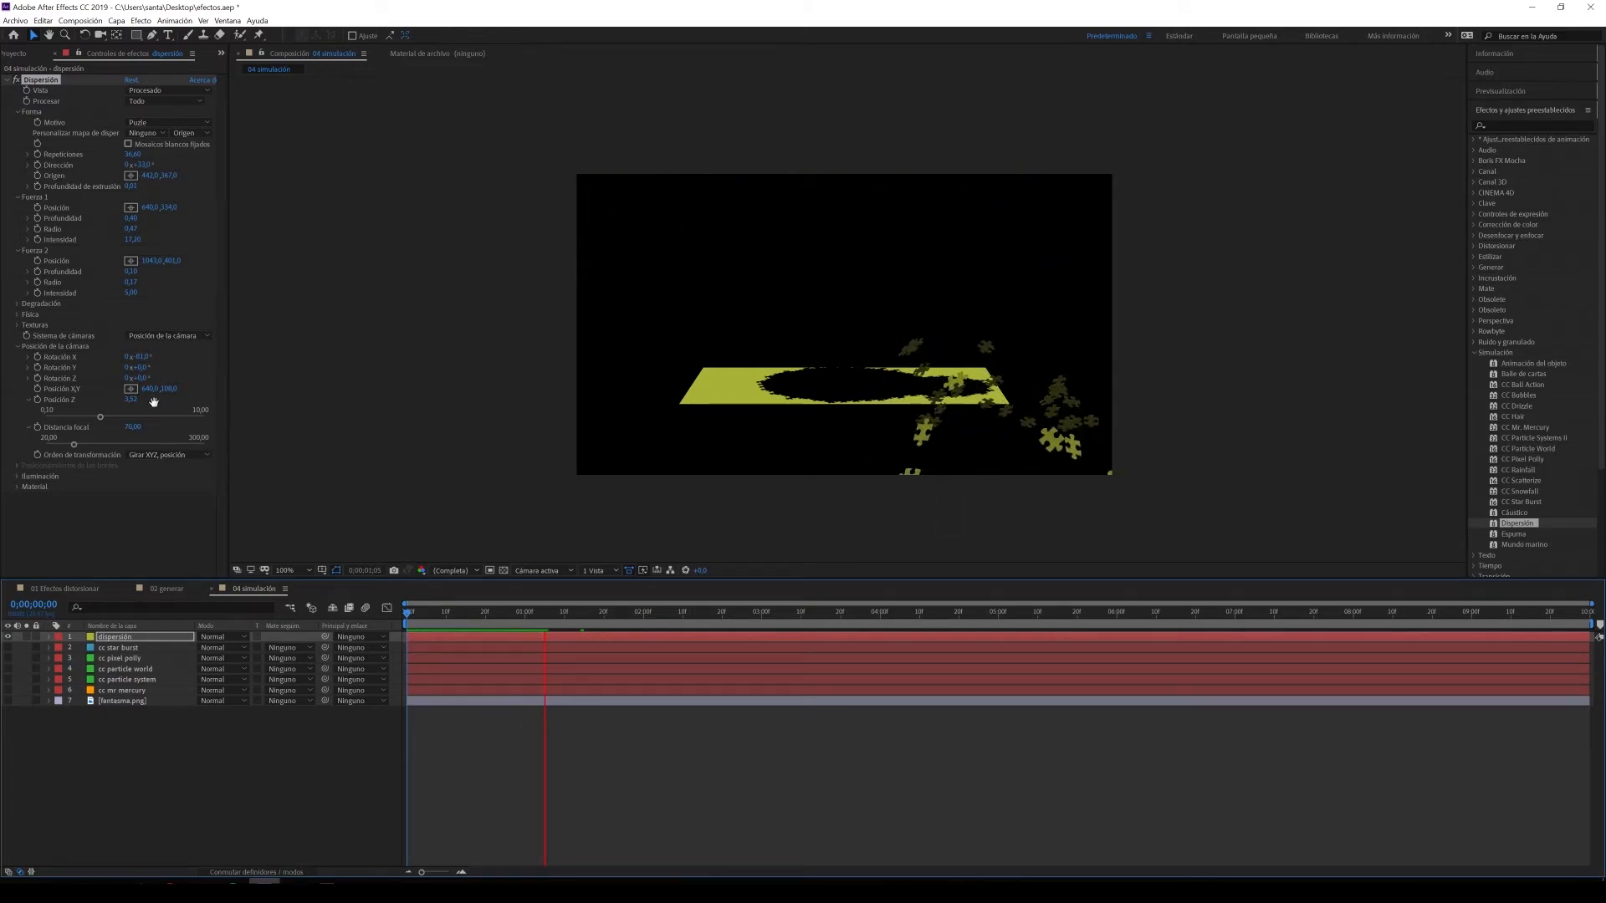
pyautogui.press('space')
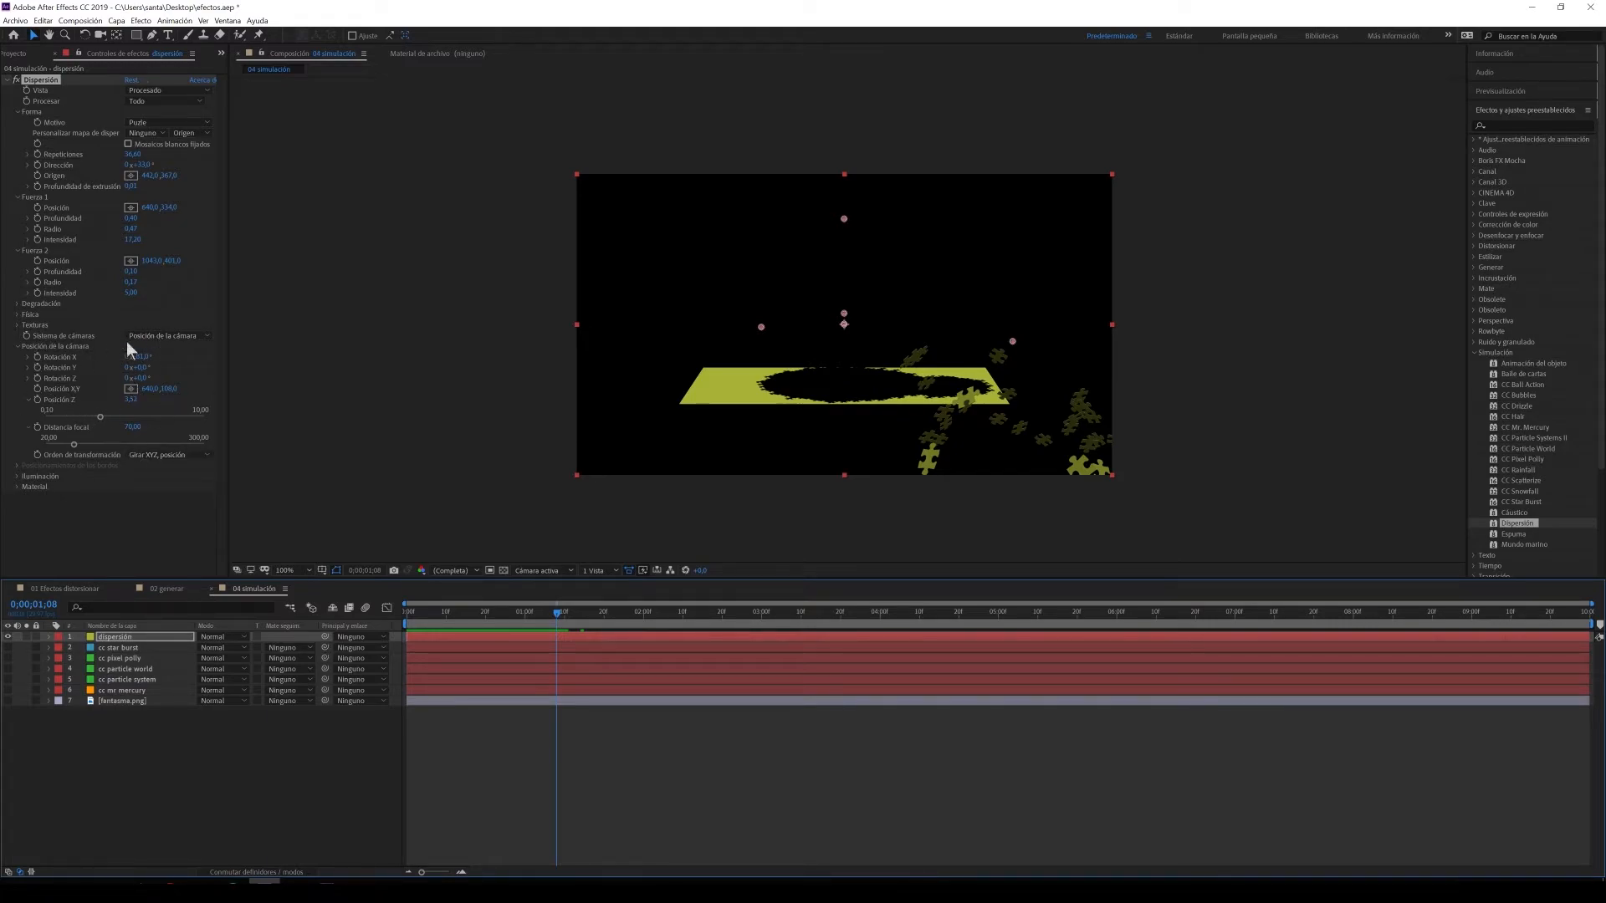
# Step: Adjust the Intensidad de la luz in Iluminación and change the Color de luz to dark red
pyautogui.click(17, 347)
pyautogui.click(17, 368)
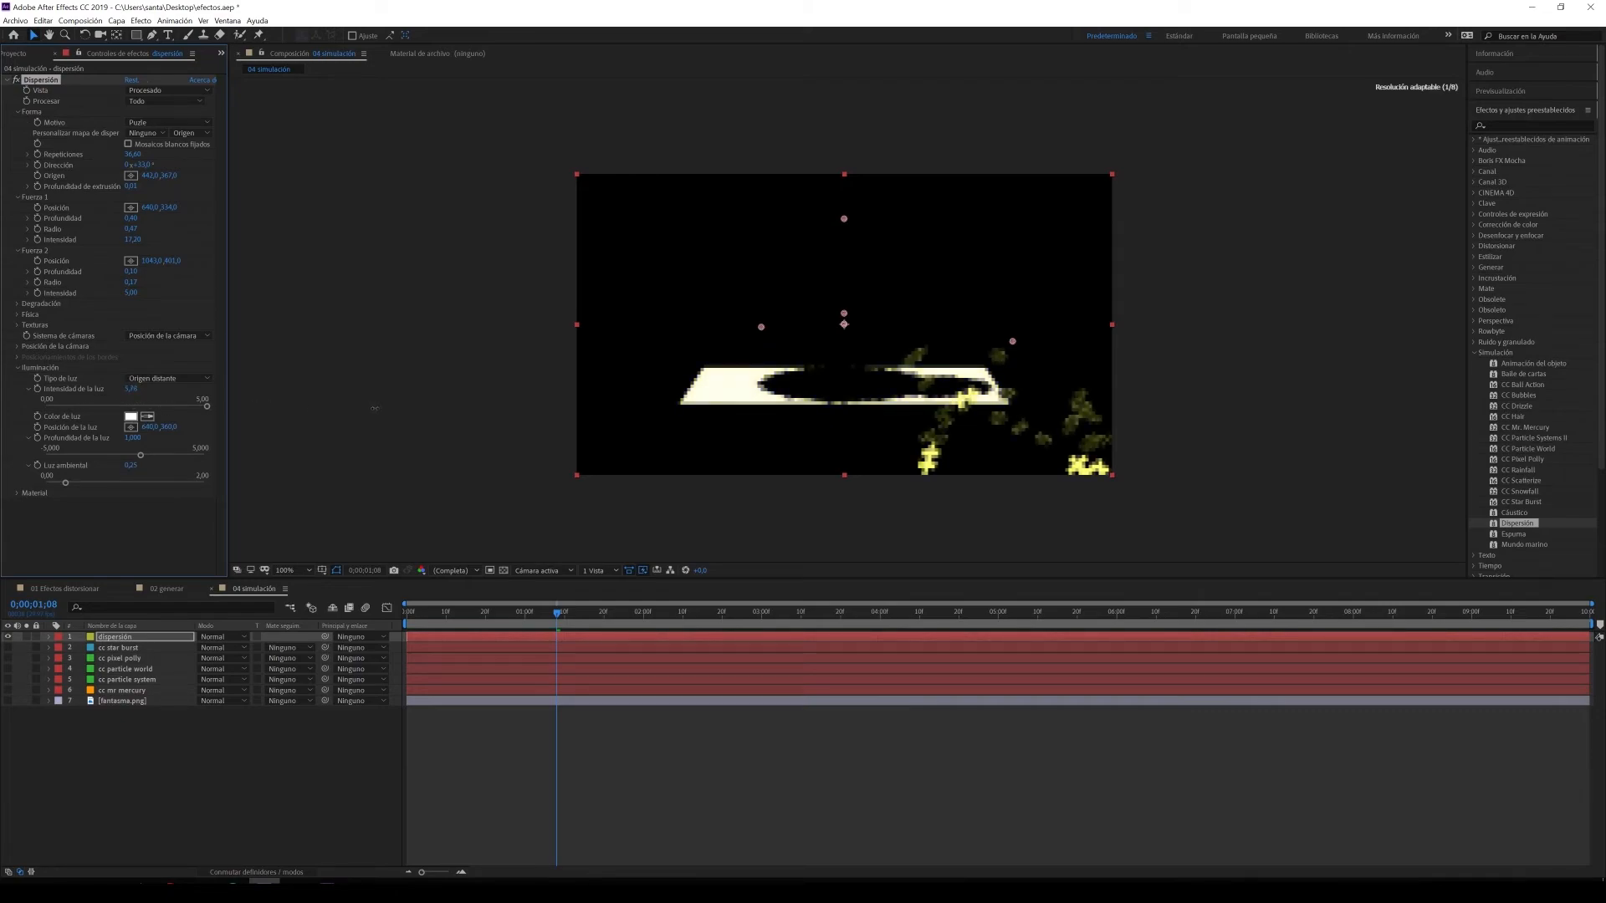
pyautogui.moveTo(374, 408); pyautogui.dragTo(95, 406)
pyautogui.click(131, 415)
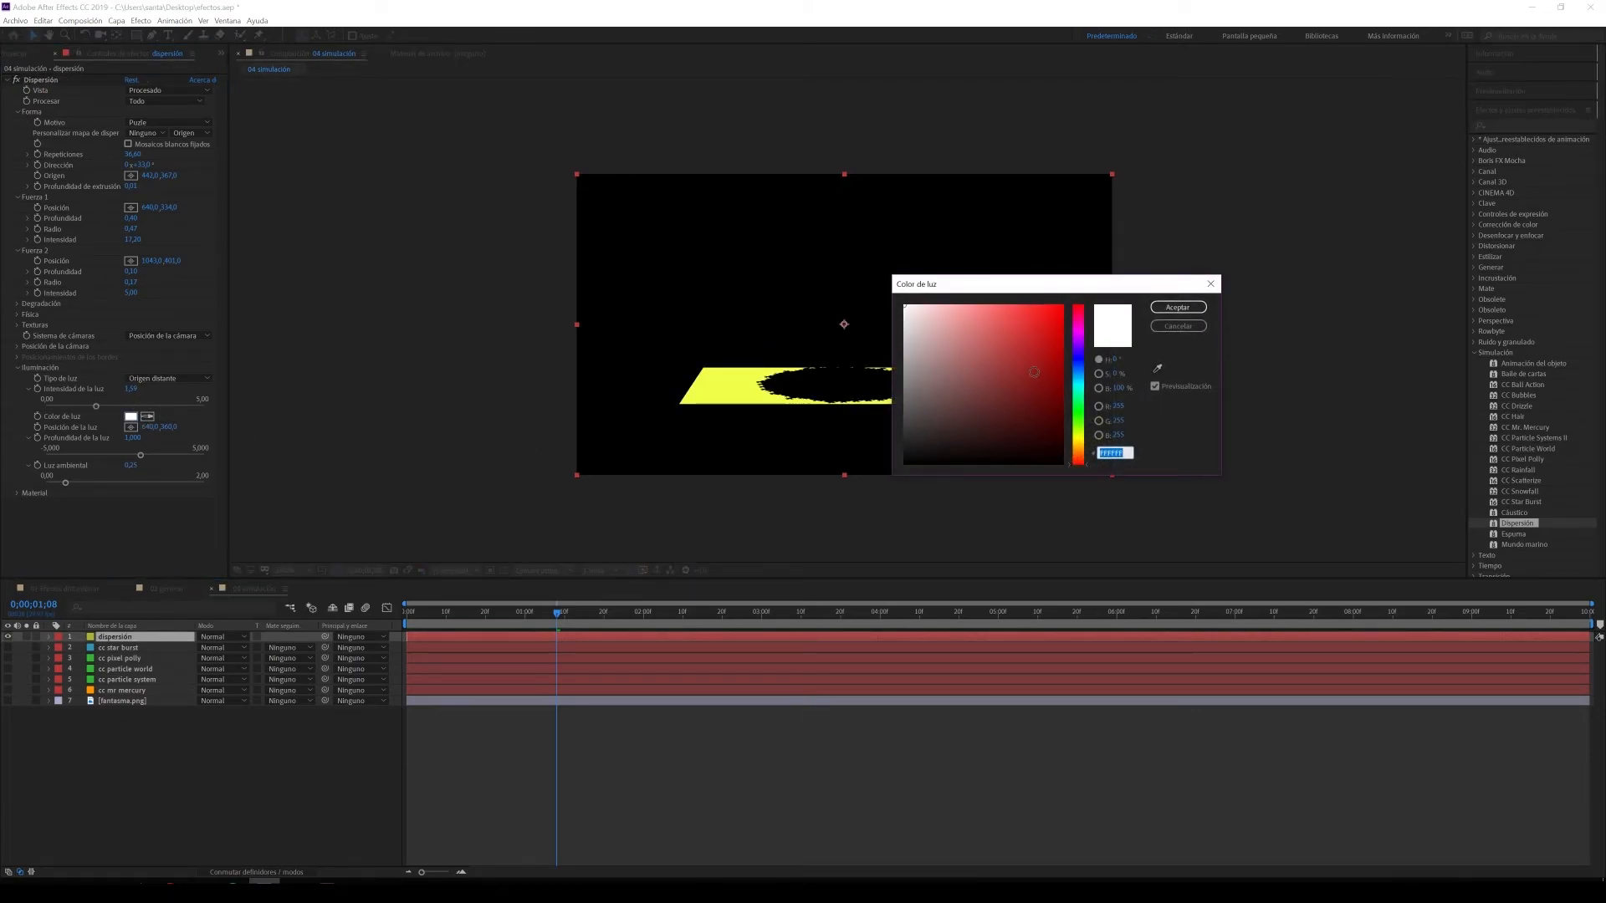
pyautogui.click(1035, 373)
pyautogui.click(1177, 307)
# Step: Set Intensidad de la luz to about 3,2, Profundidad de la luz to about -1,2 and Luz ambiental to about 0,76, then preview
pyautogui.moveTo(96, 406); pyautogui.dragTo(81, 406)
pyautogui.moveTo(140, 455); pyautogui.dragTo(148, 405)
pyautogui.moveTo(65, 483); pyautogui.dragTo(105, 483)
pyautogui.moveTo(457, 614); pyautogui.dragTo(450, 614)
pyautogui.press('space')
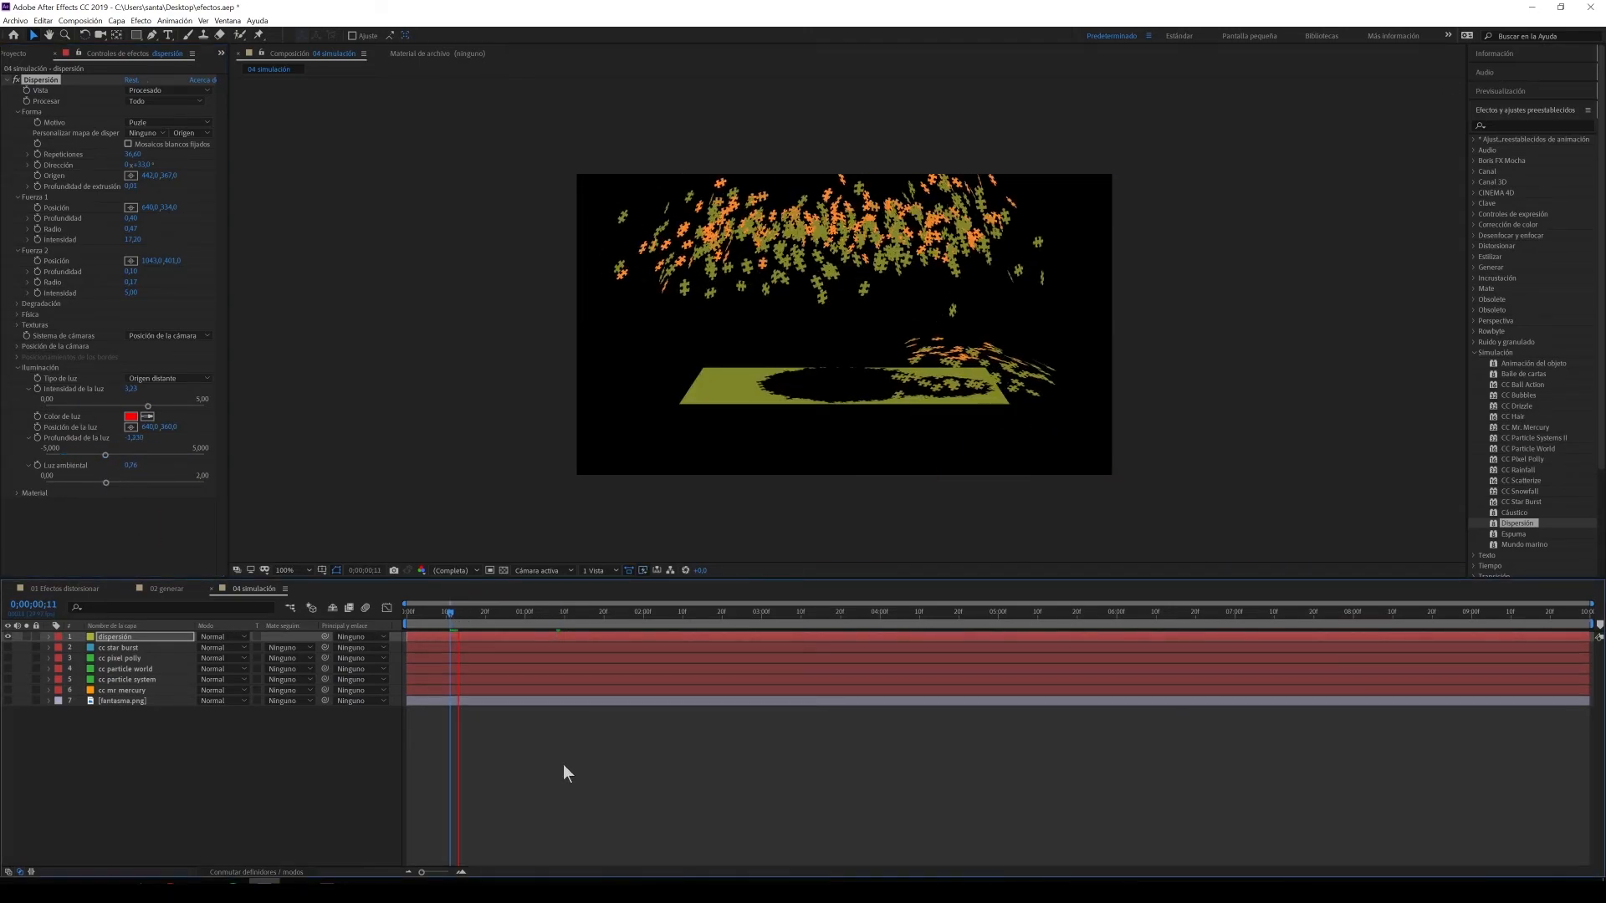
pyautogui.click(7, 279)
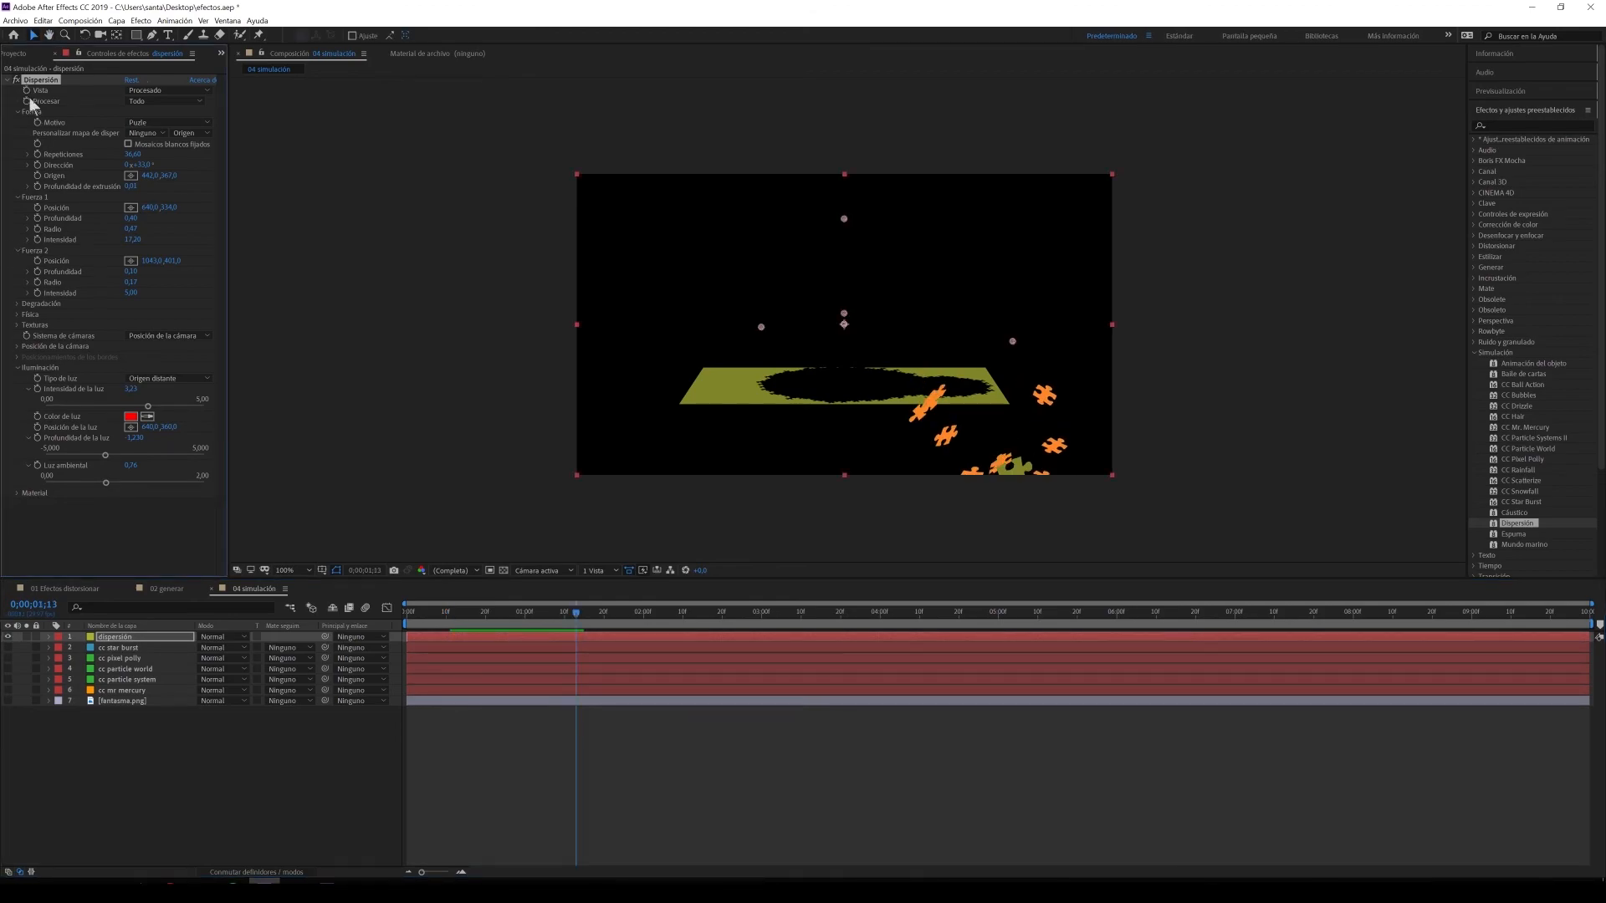